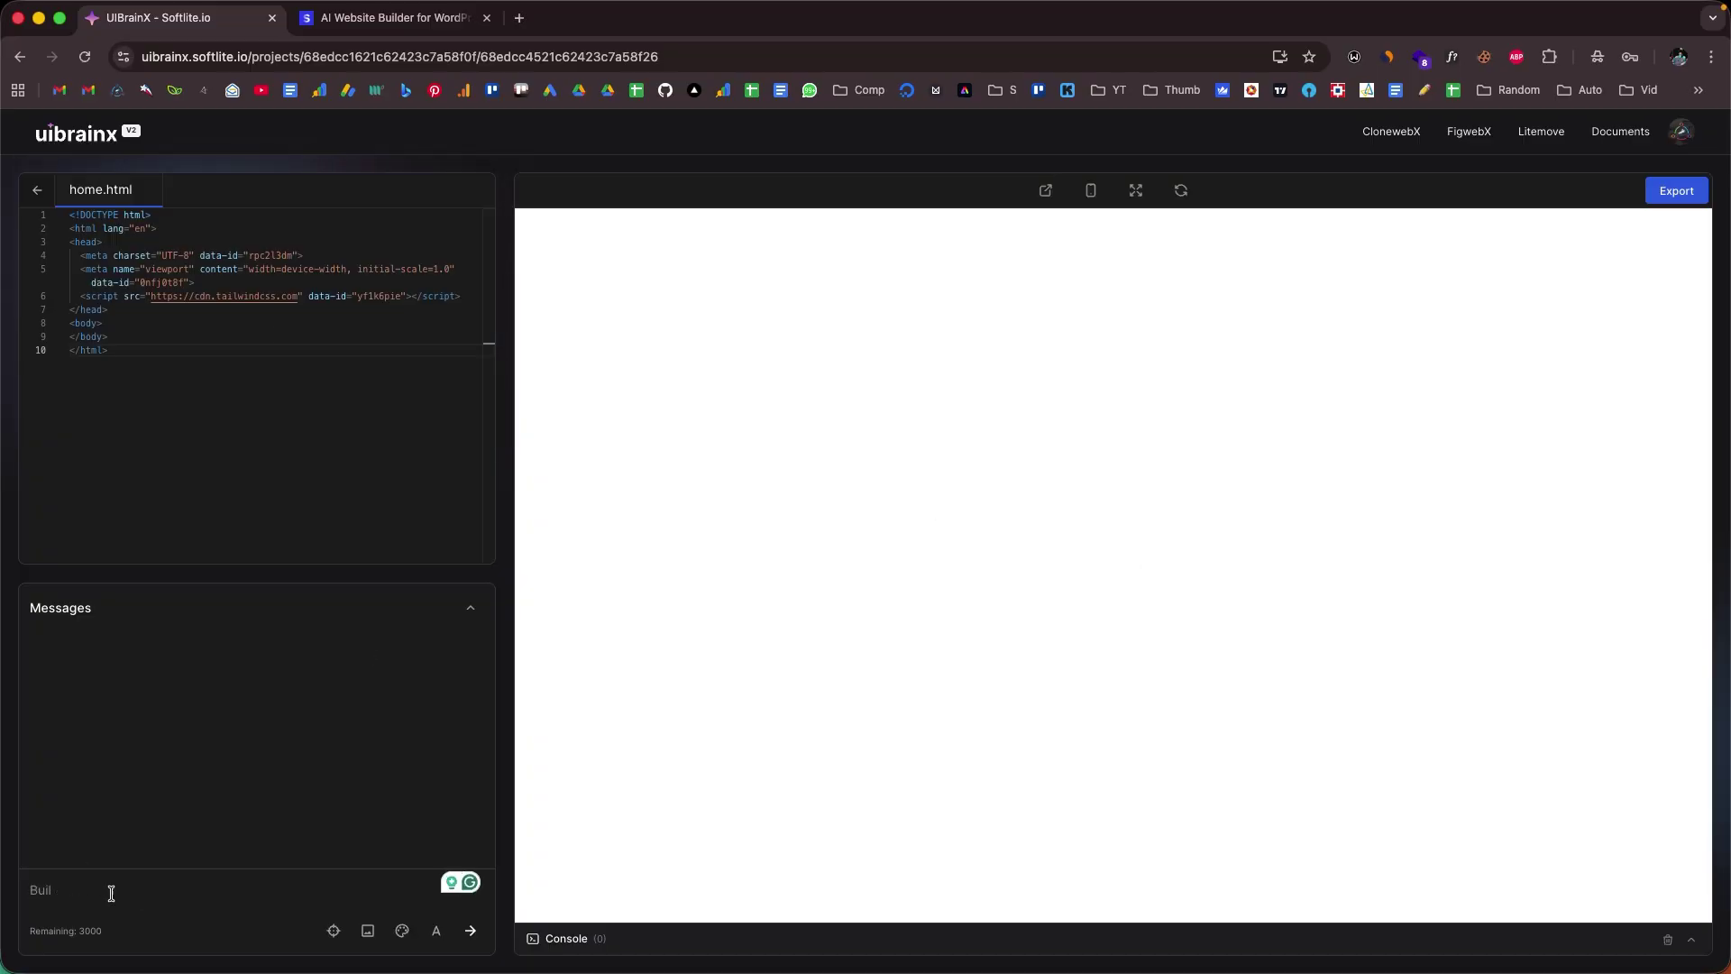
pyautogui.write('I want to build a website for my travel agency that primarily focuses on tour packages, holiday packages, hotel stay options, among others.')
pyautogui.hotkey('shift', 'Return')
pyautogui.hotkey('shift', 'Return')
pyautogui.write('Take inspiration from Airbnb - https://www.airbnb.co.in/')
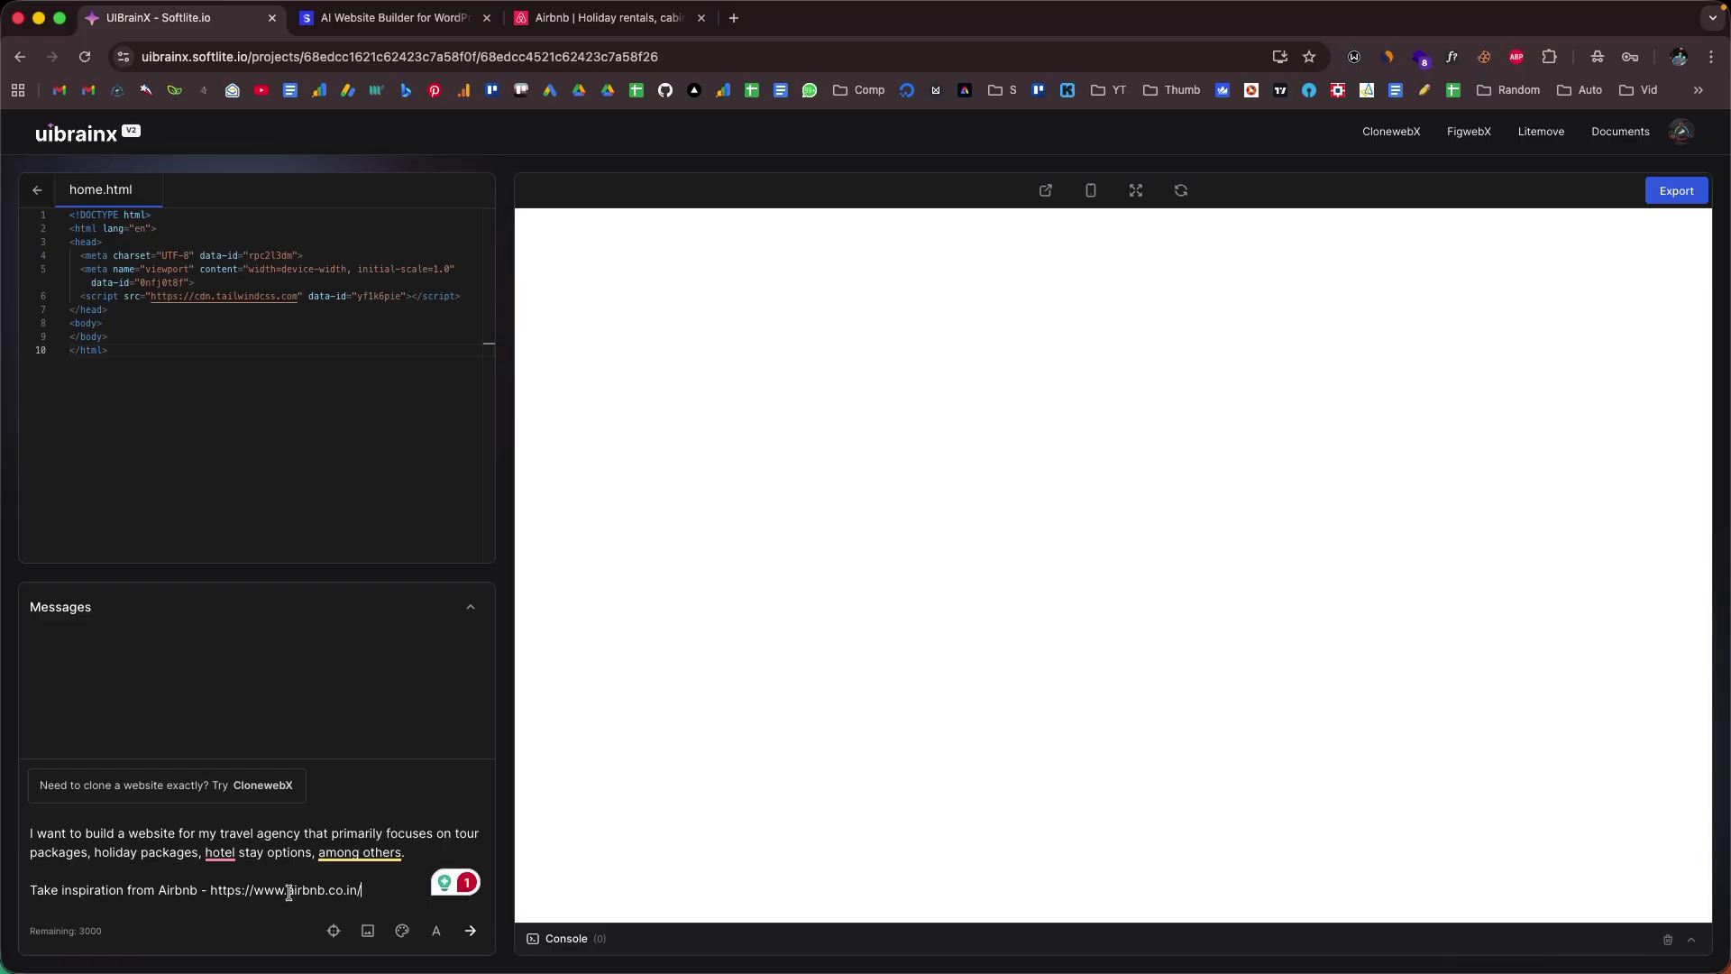
pyautogui.click(402, 931)
pyautogui.press('Return')
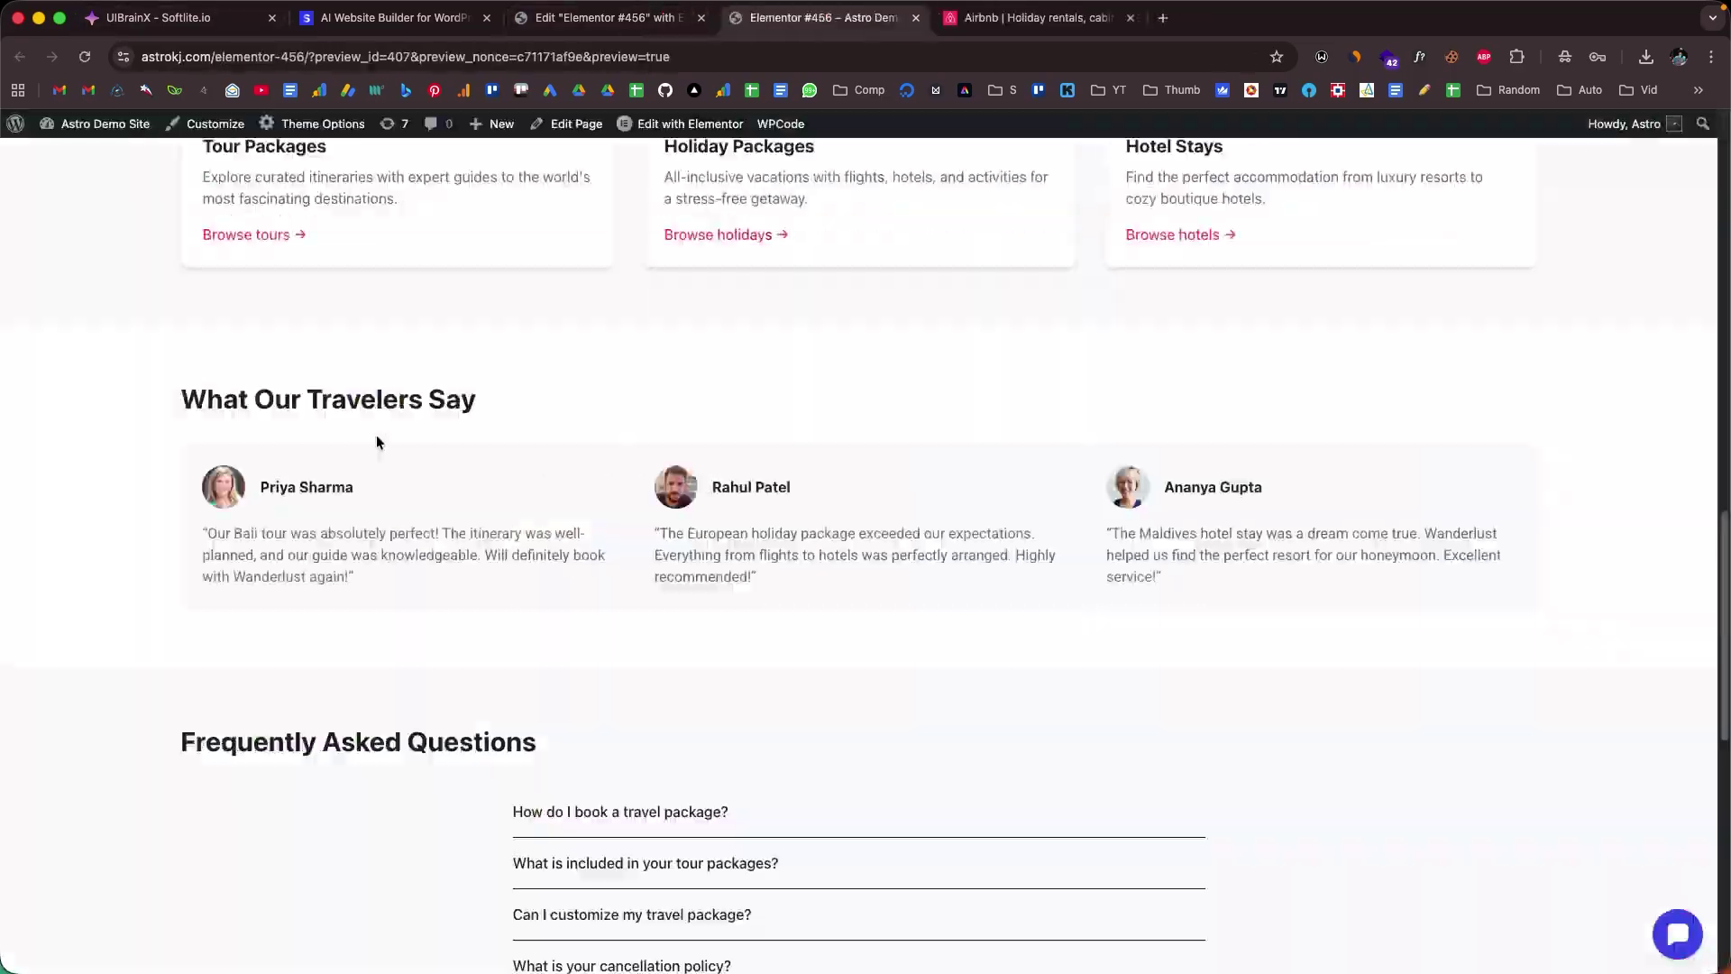
# Look over the travel page preview and the UIBrainX product page with its features and templates
pyautogui.scroll(-10, 766, 429)
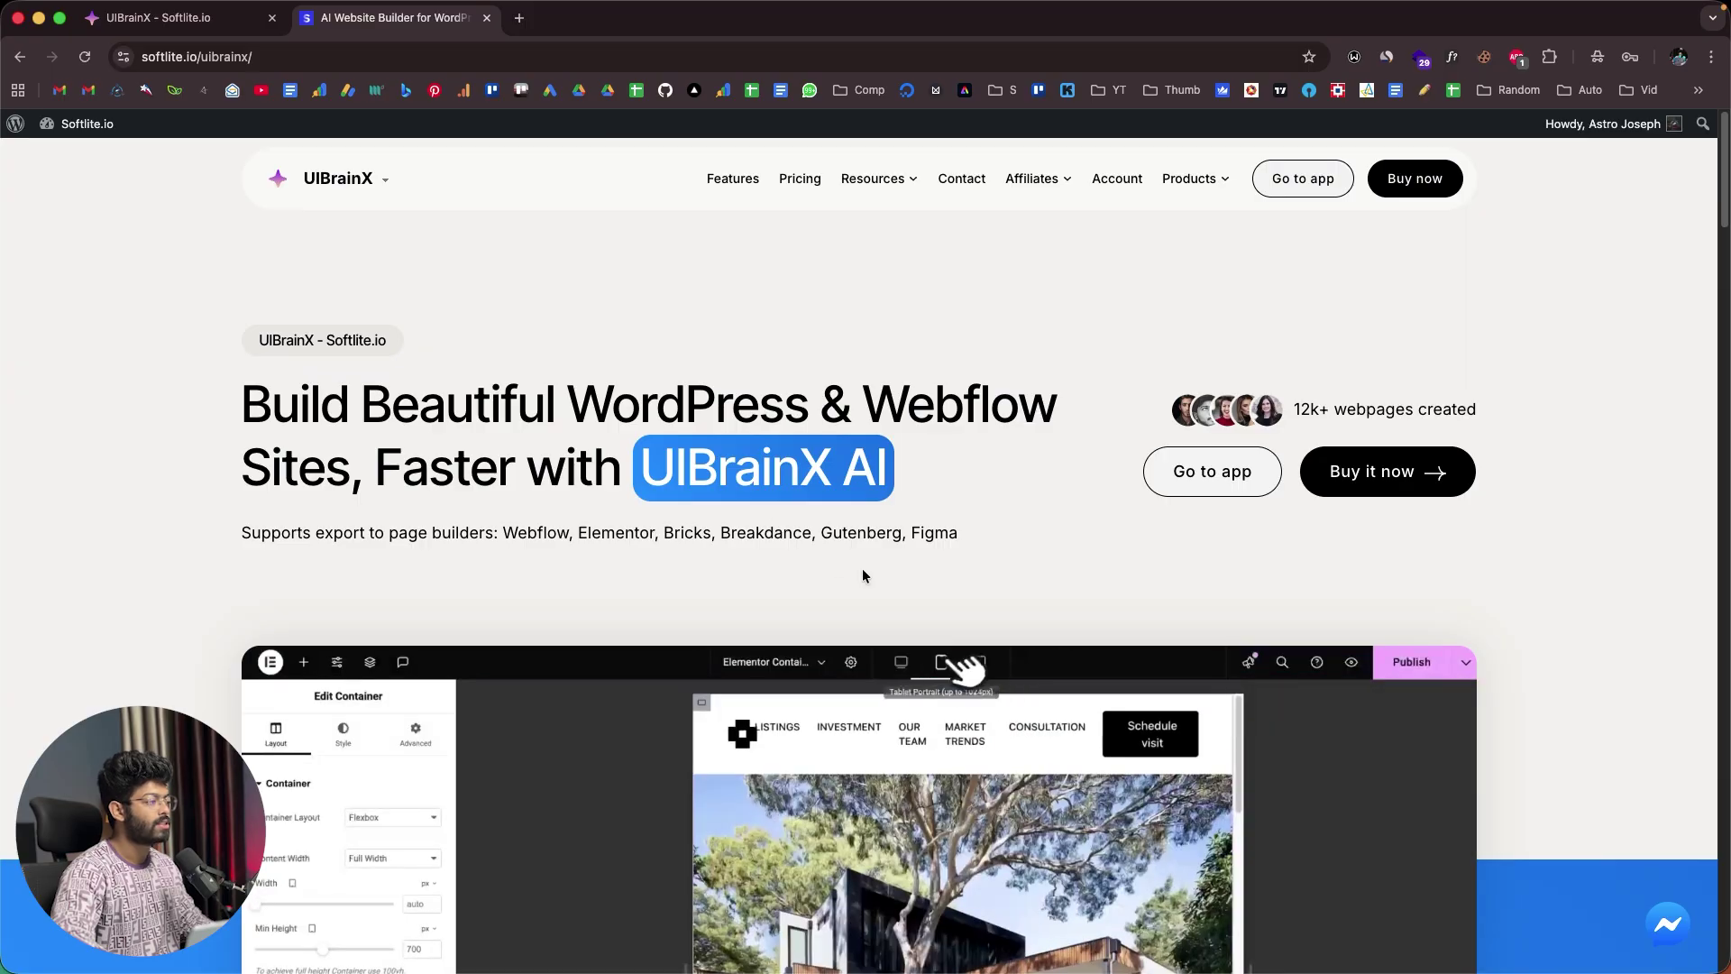
pyautogui.scroll(-3, 658, 475)
pyautogui.scroll(-15, 657, 475)
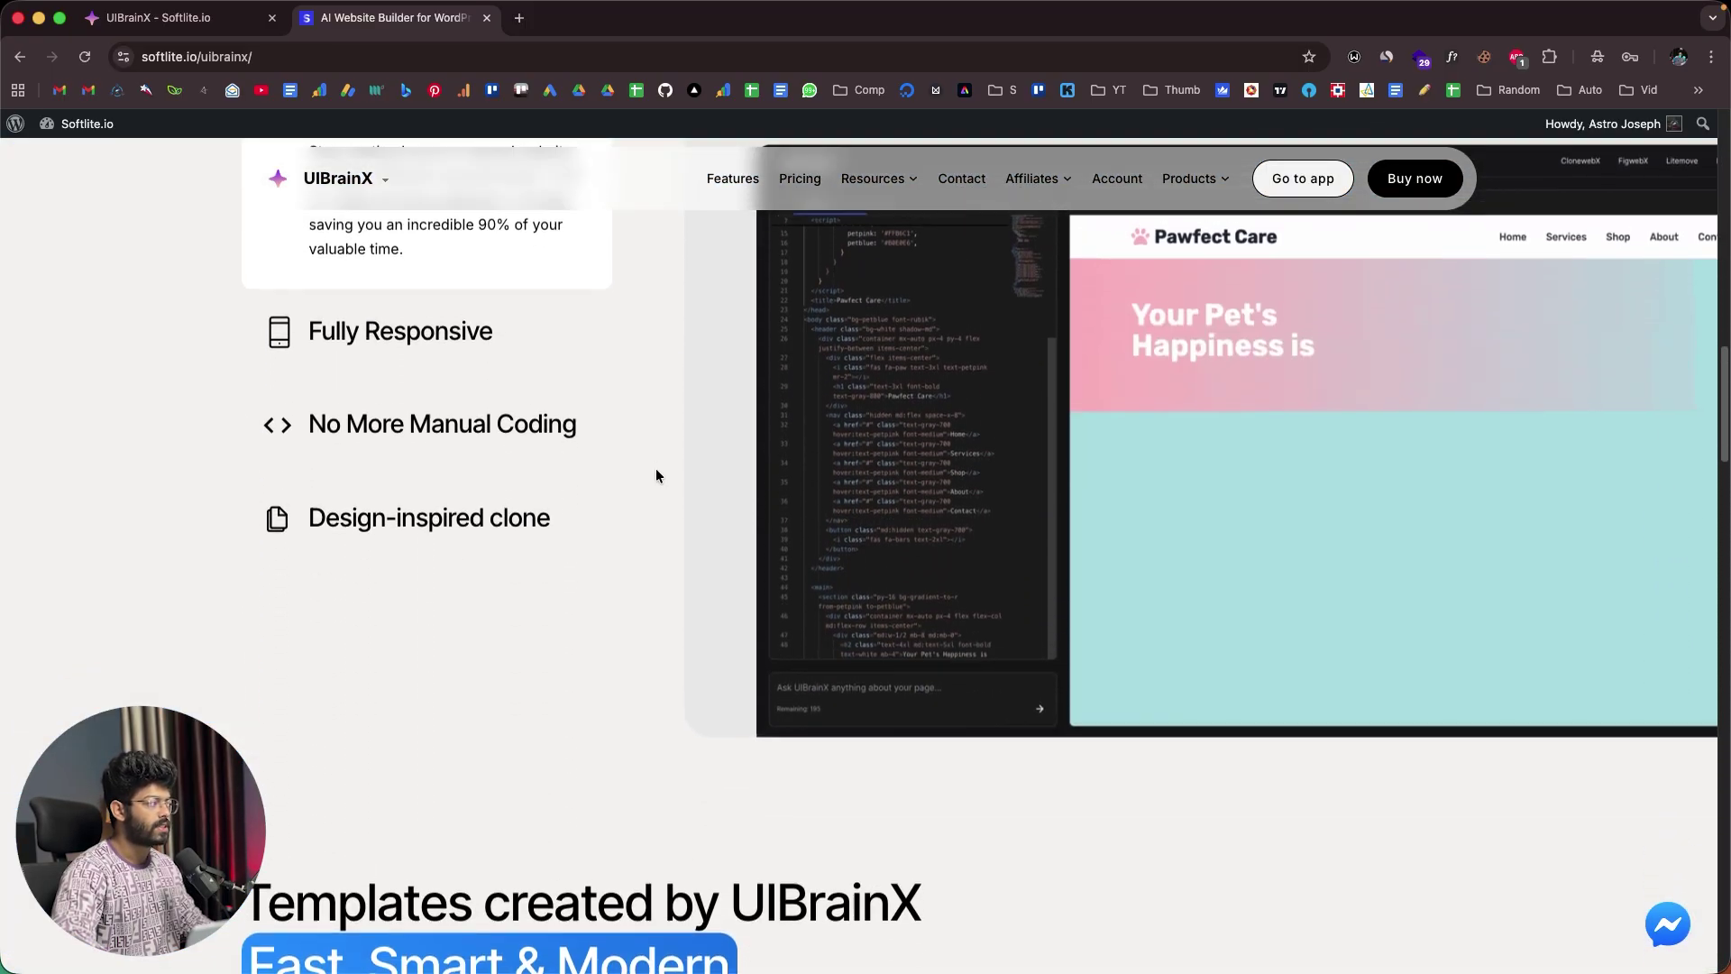
pyautogui.scroll(5, 657, 475)
pyautogui.scroll(-10, 557, 365)
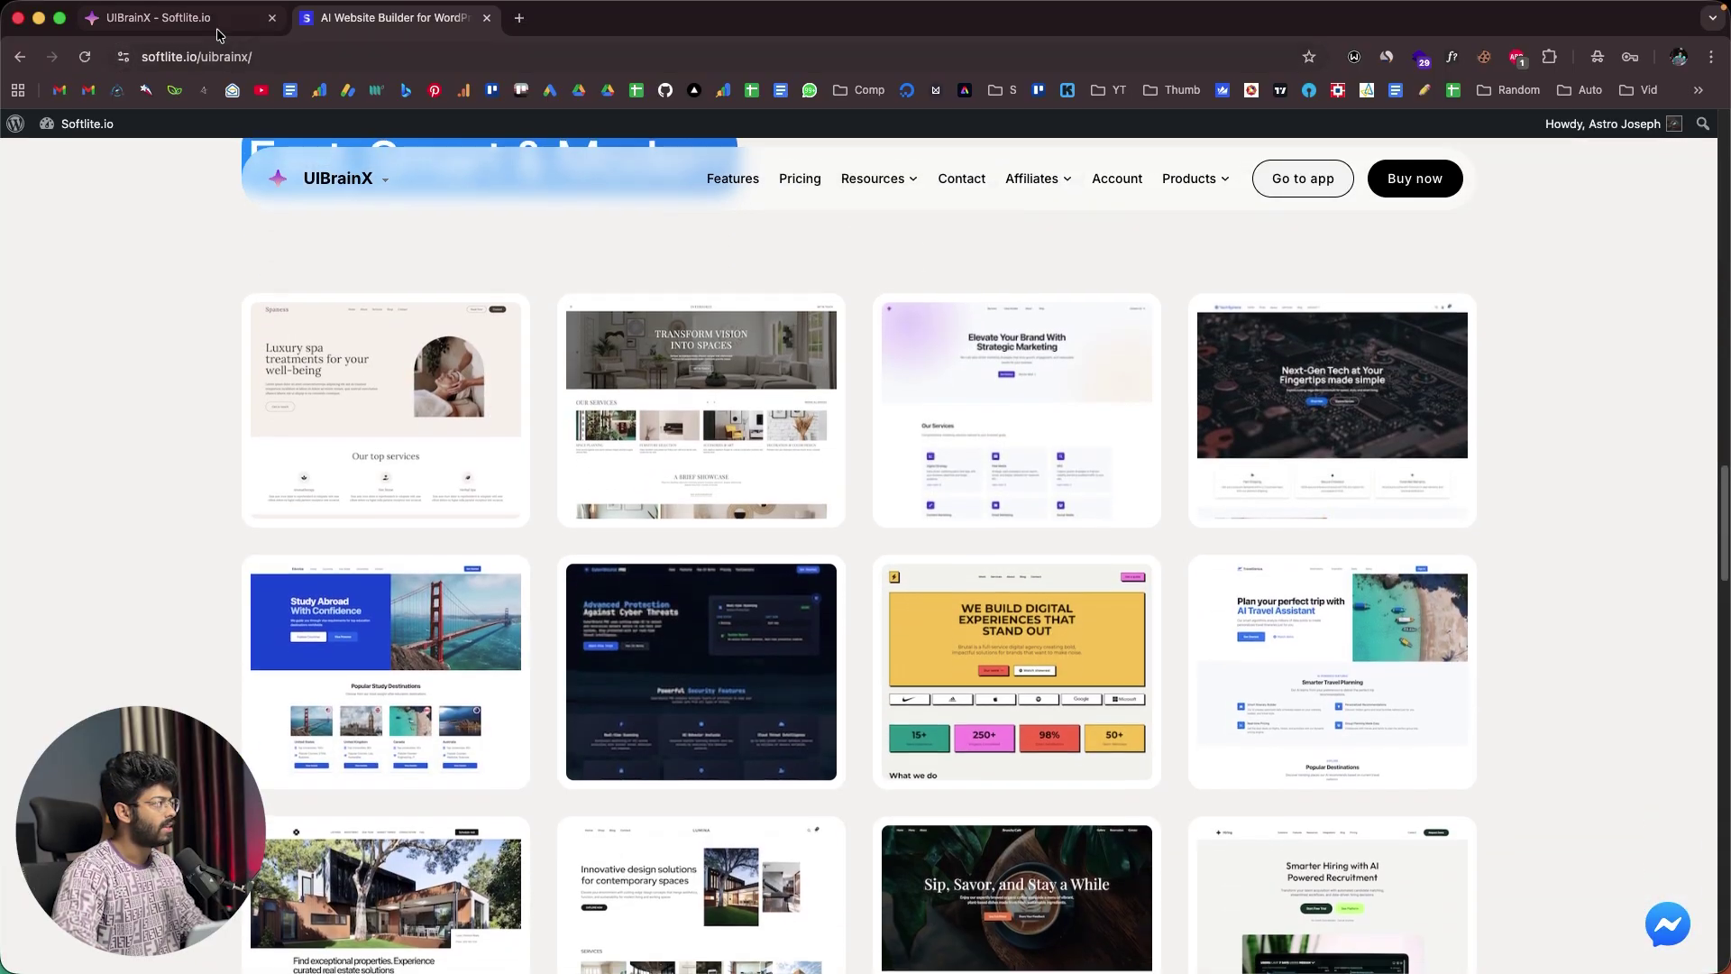
# Switch to the UIBrainX app and create a new project with a travel-related name
pyautogui.click(216, 29)
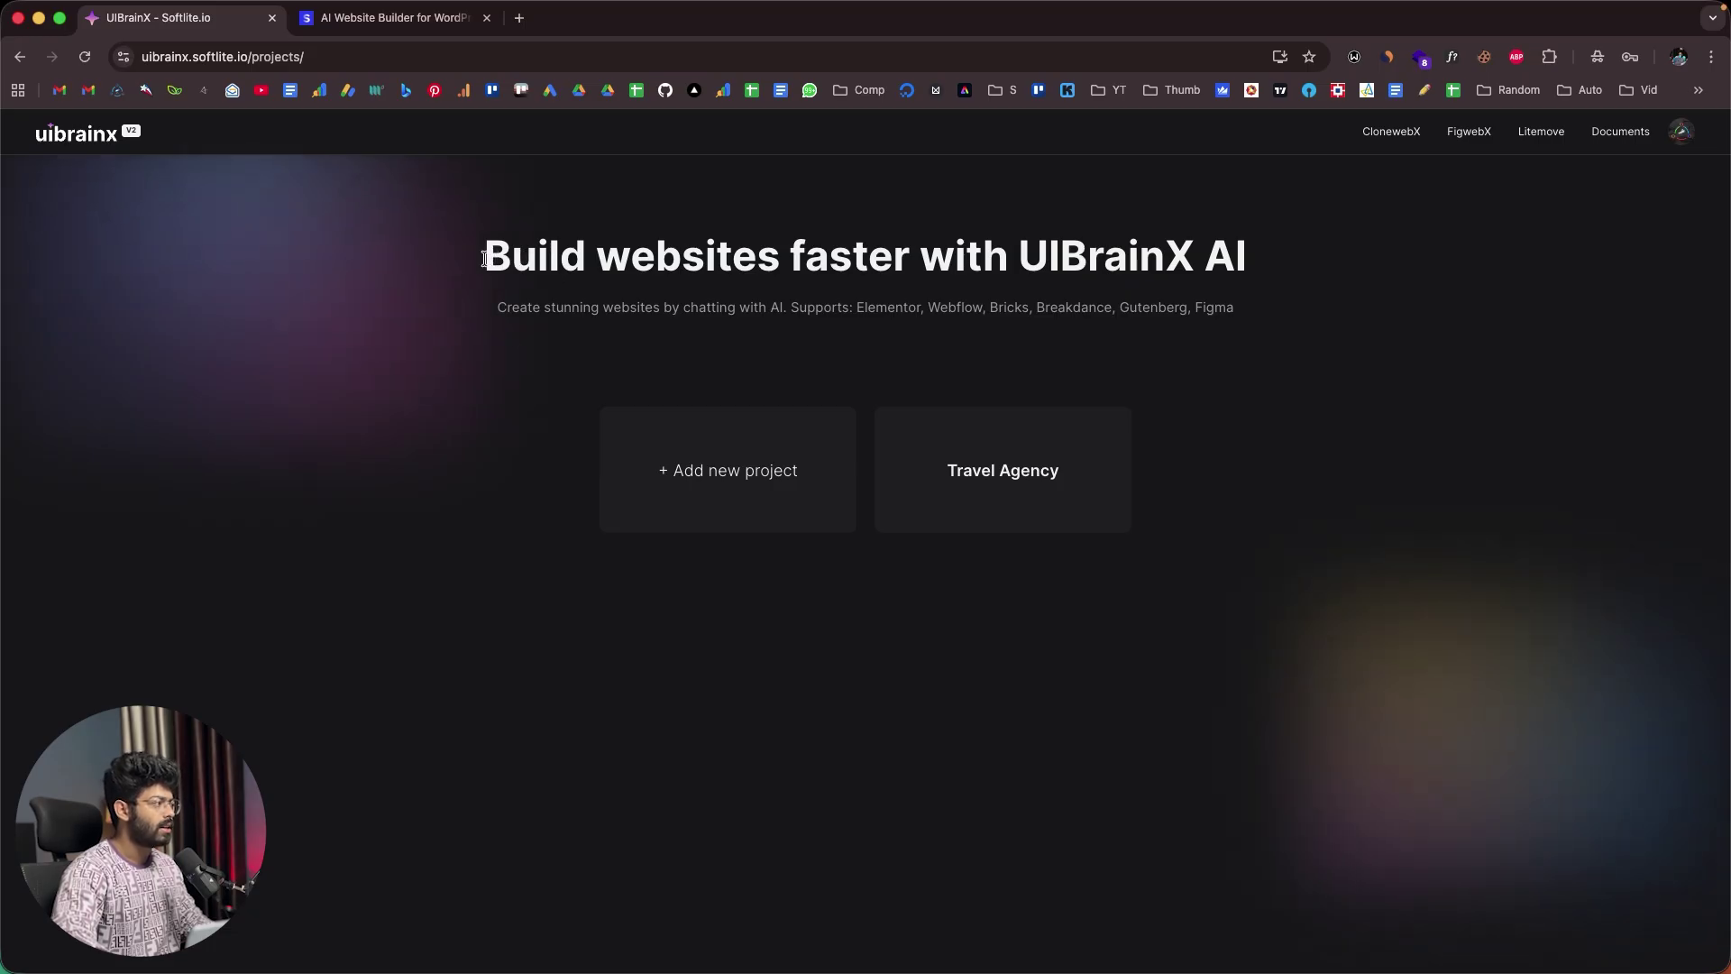
pyautogui.moveTo(484, 260); pyautogui.dragTo(1200, 260)
pyautogui.click(1200, 259)
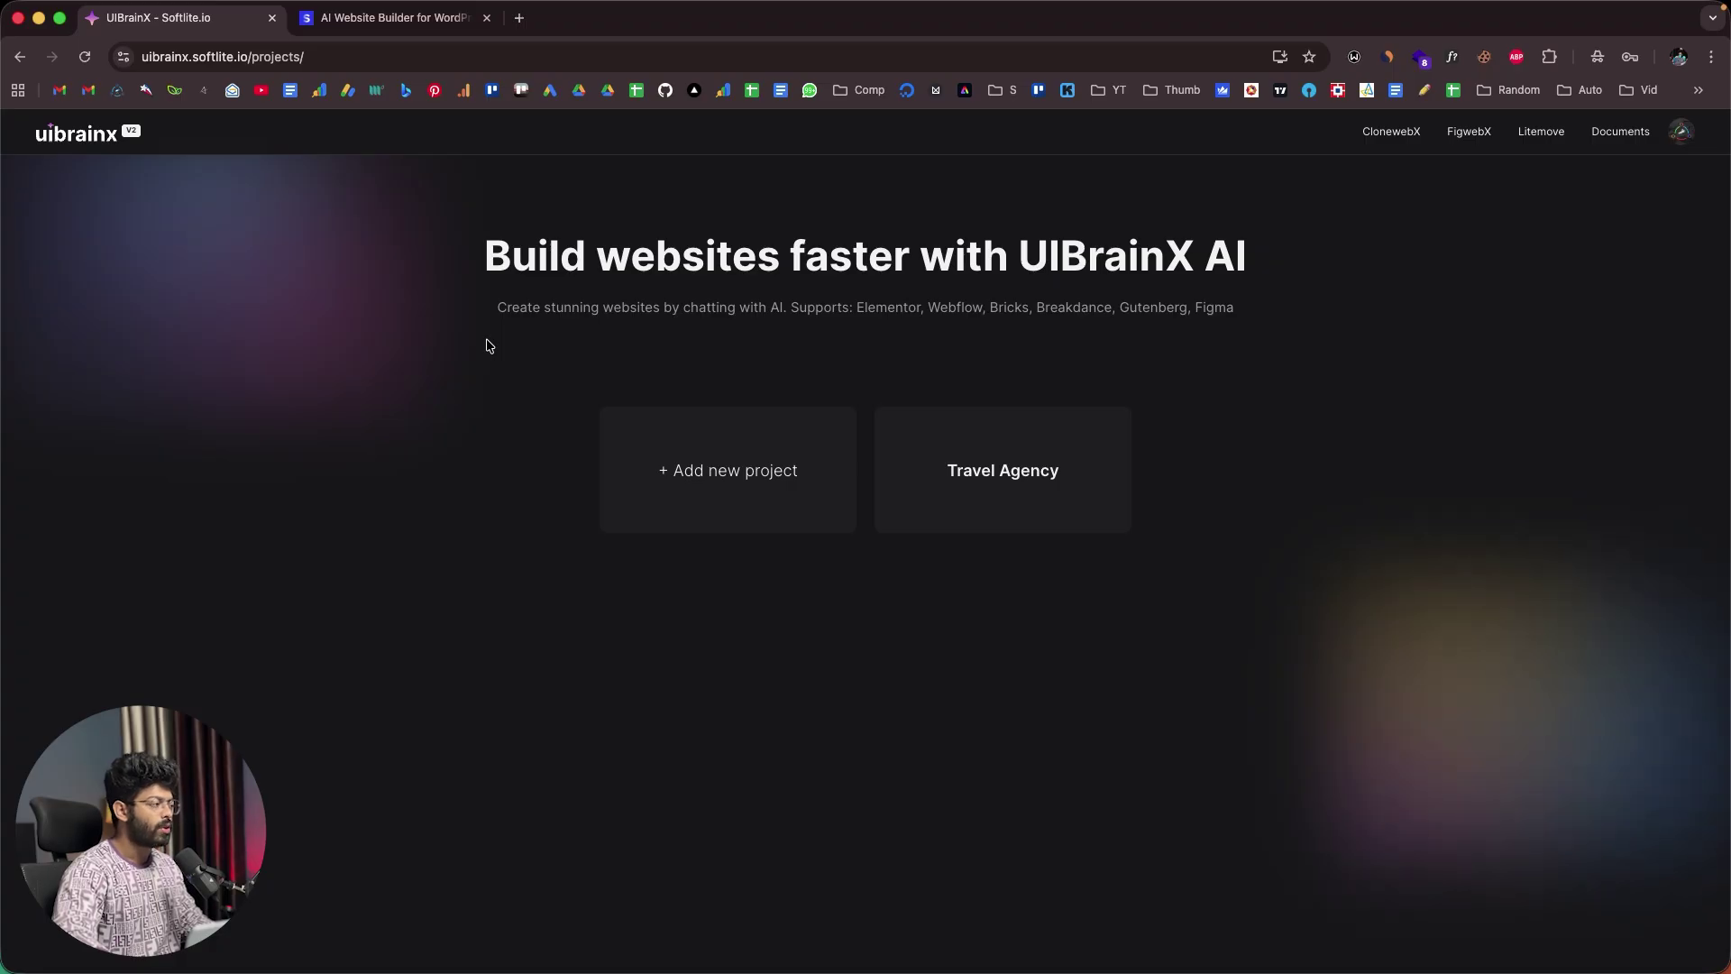
pyautogui.click(699, 478)
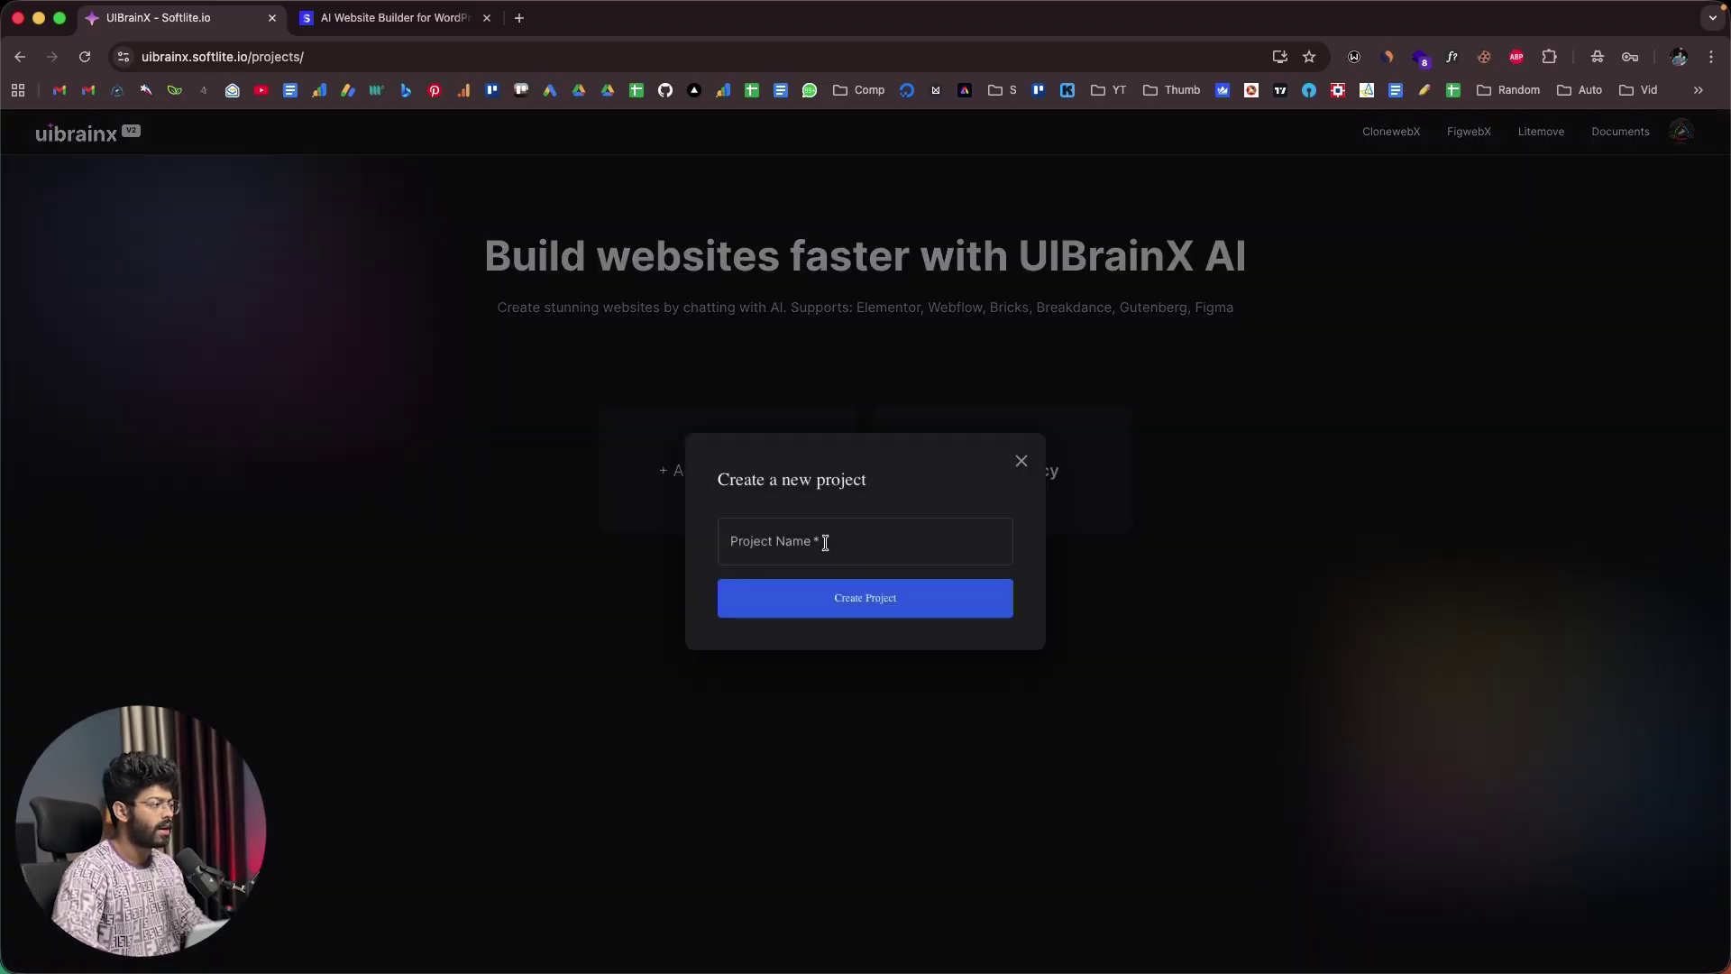
pyautogui.moveTo(731, 494); pyautogui.dragTo(866, 483)
pyautogui.click(866, 482)
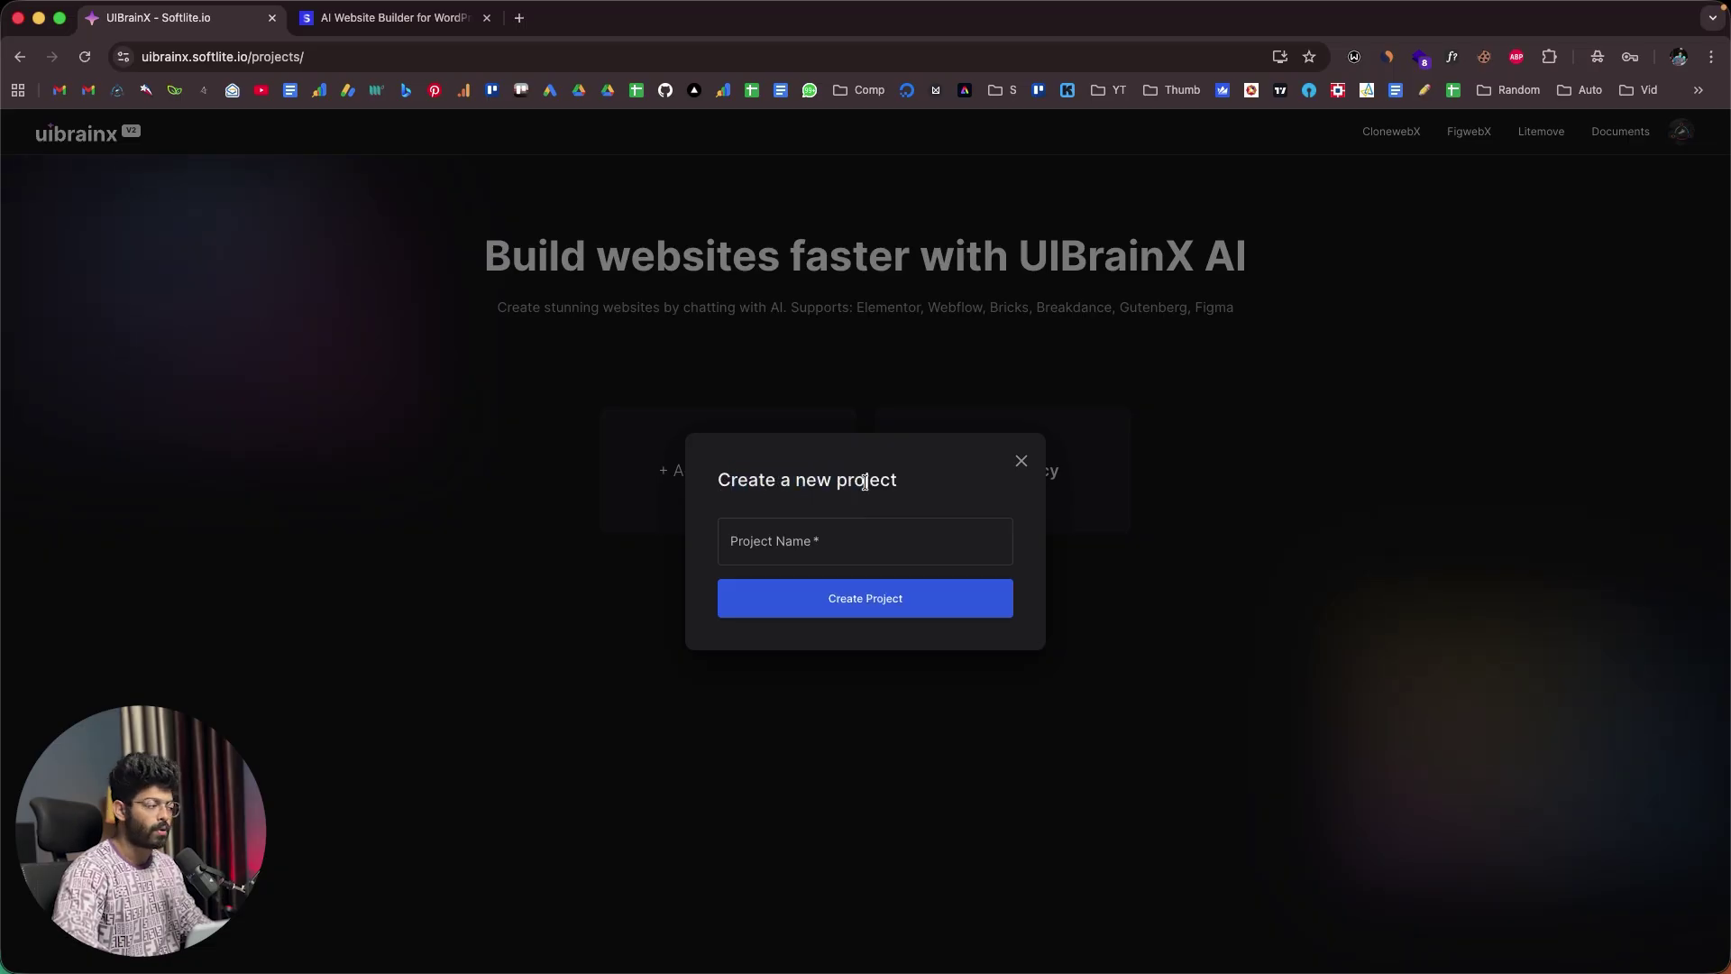
pyautogui.click(834, 538)
pyautogui.write('Tr')
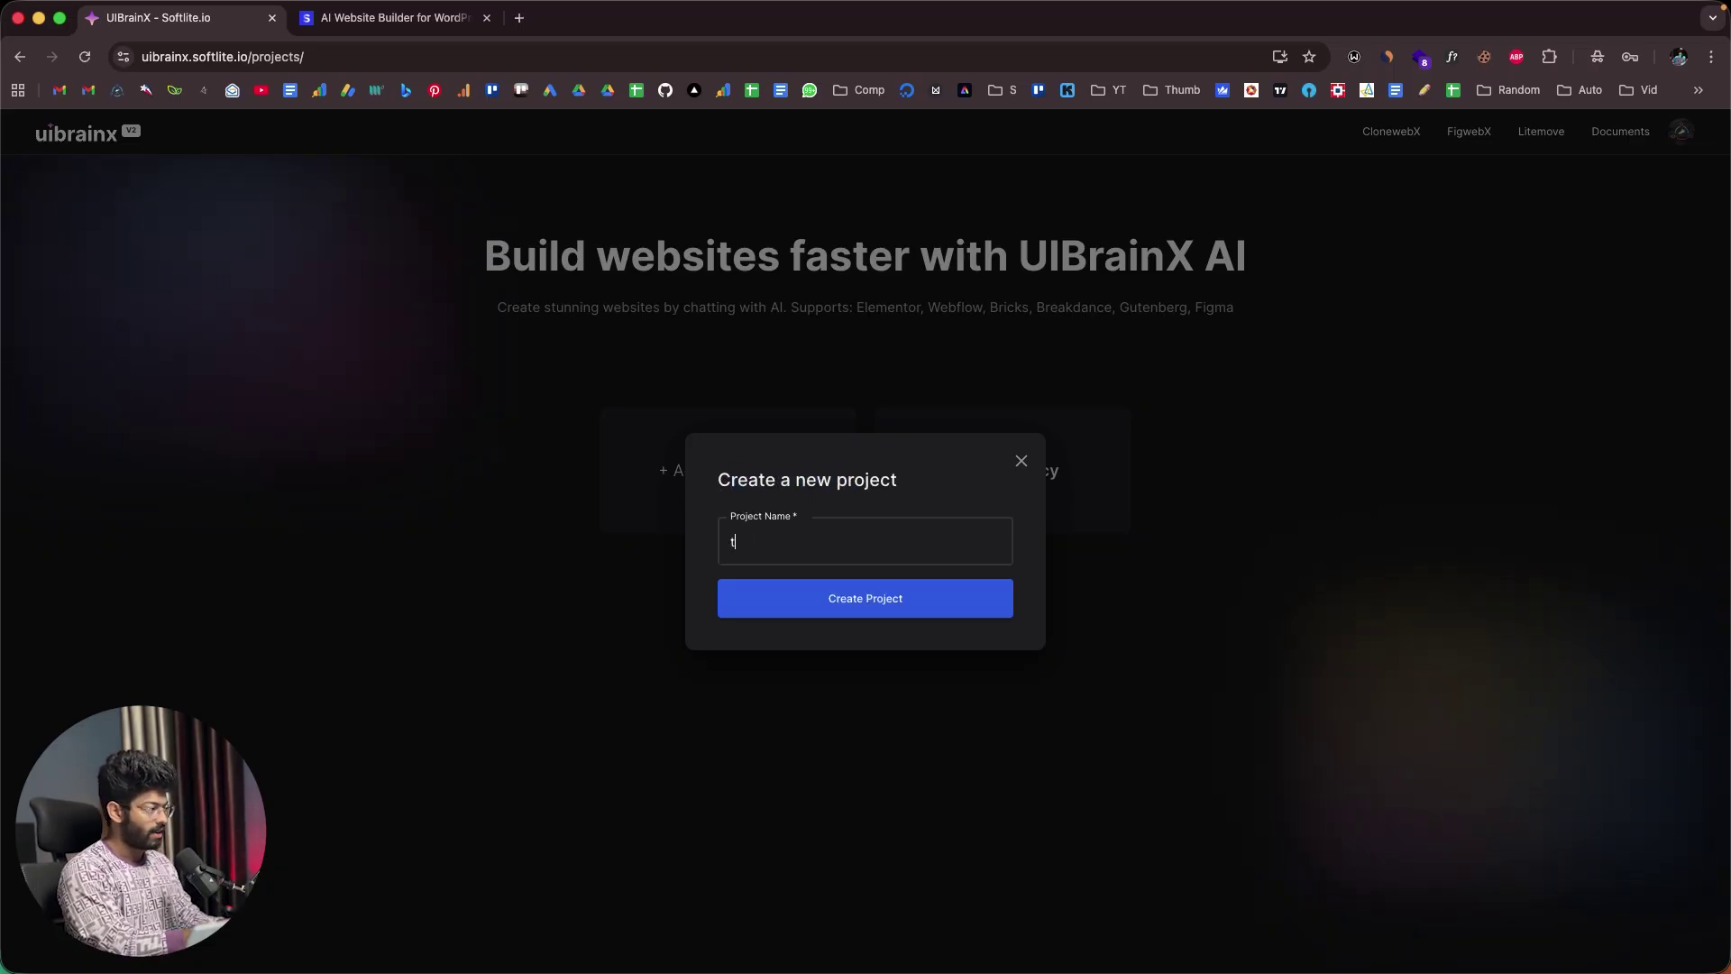
pyautogui.press('BackSpace')
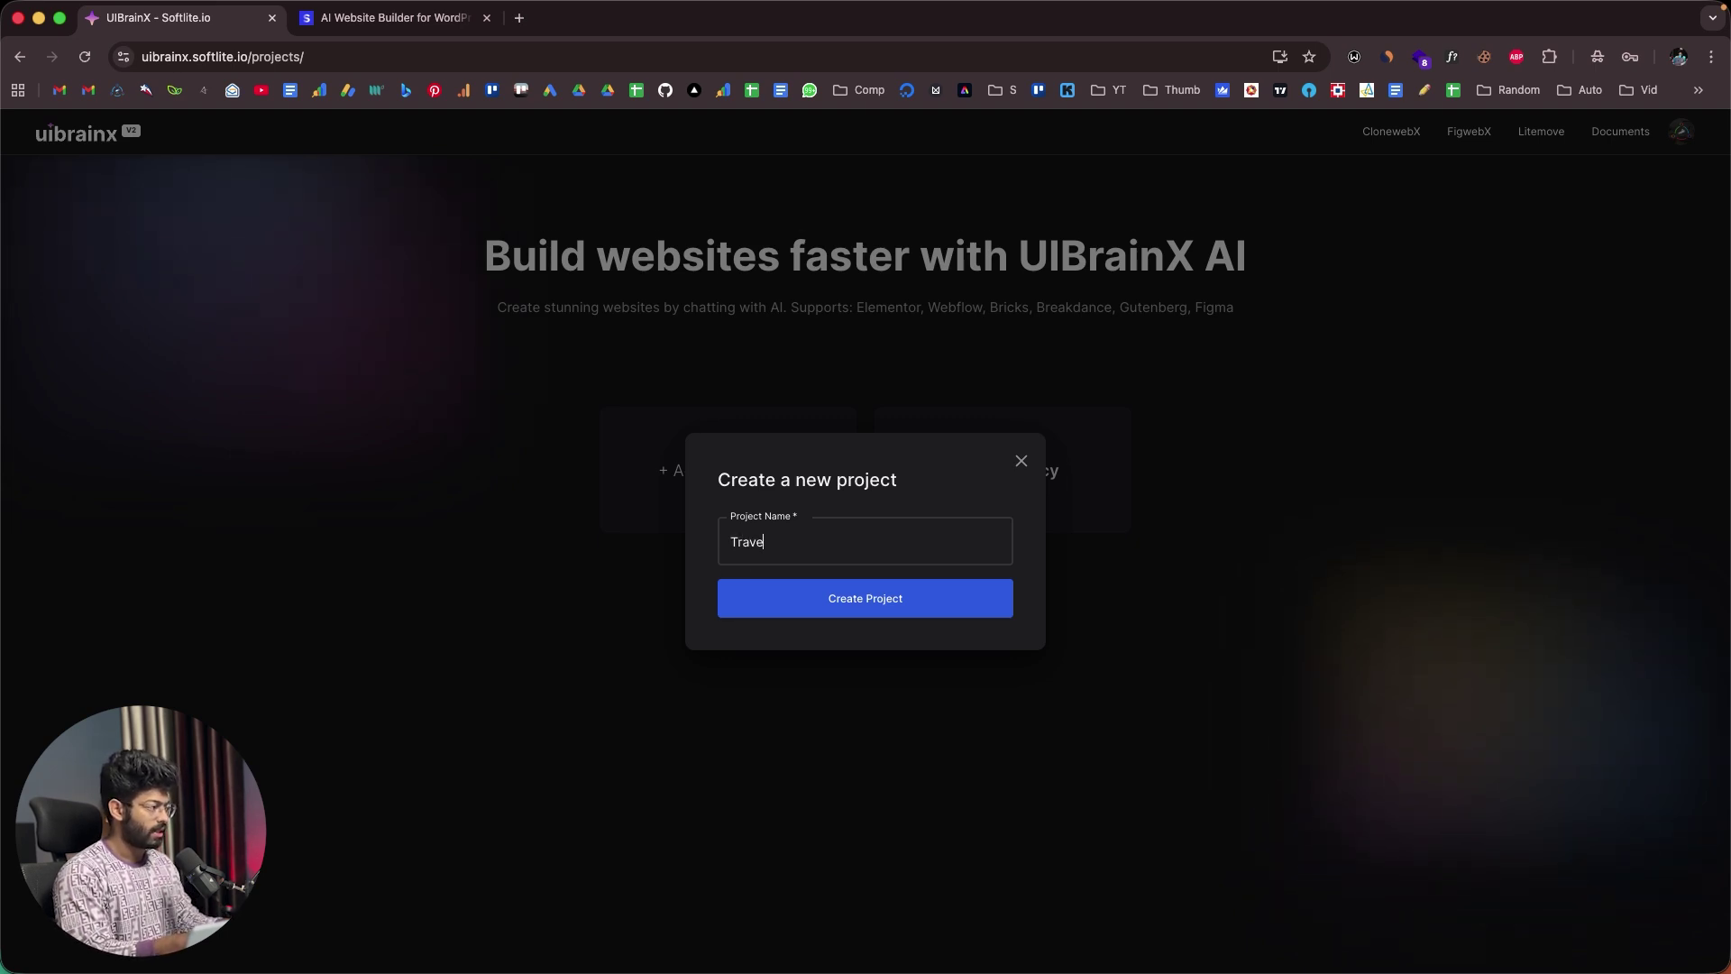
pyautogui.click(885, 600)
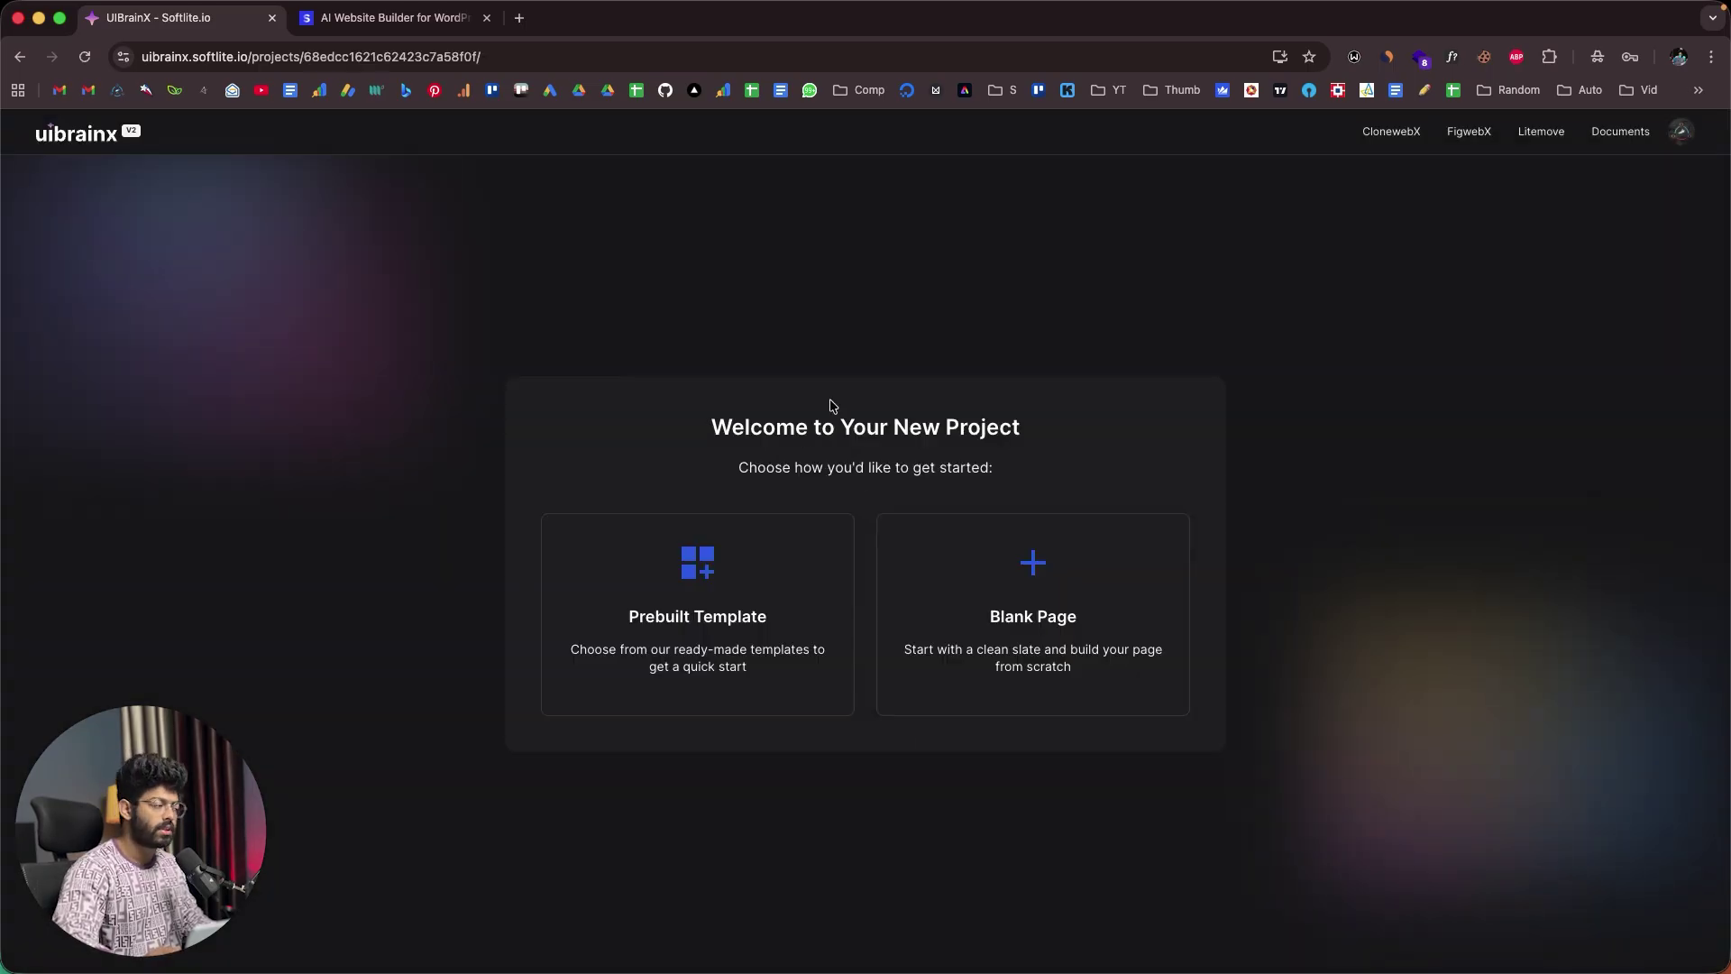
# Browse the gallery of prebuilt templates for the new project without choosing one
pyautogui.click(698, 617)
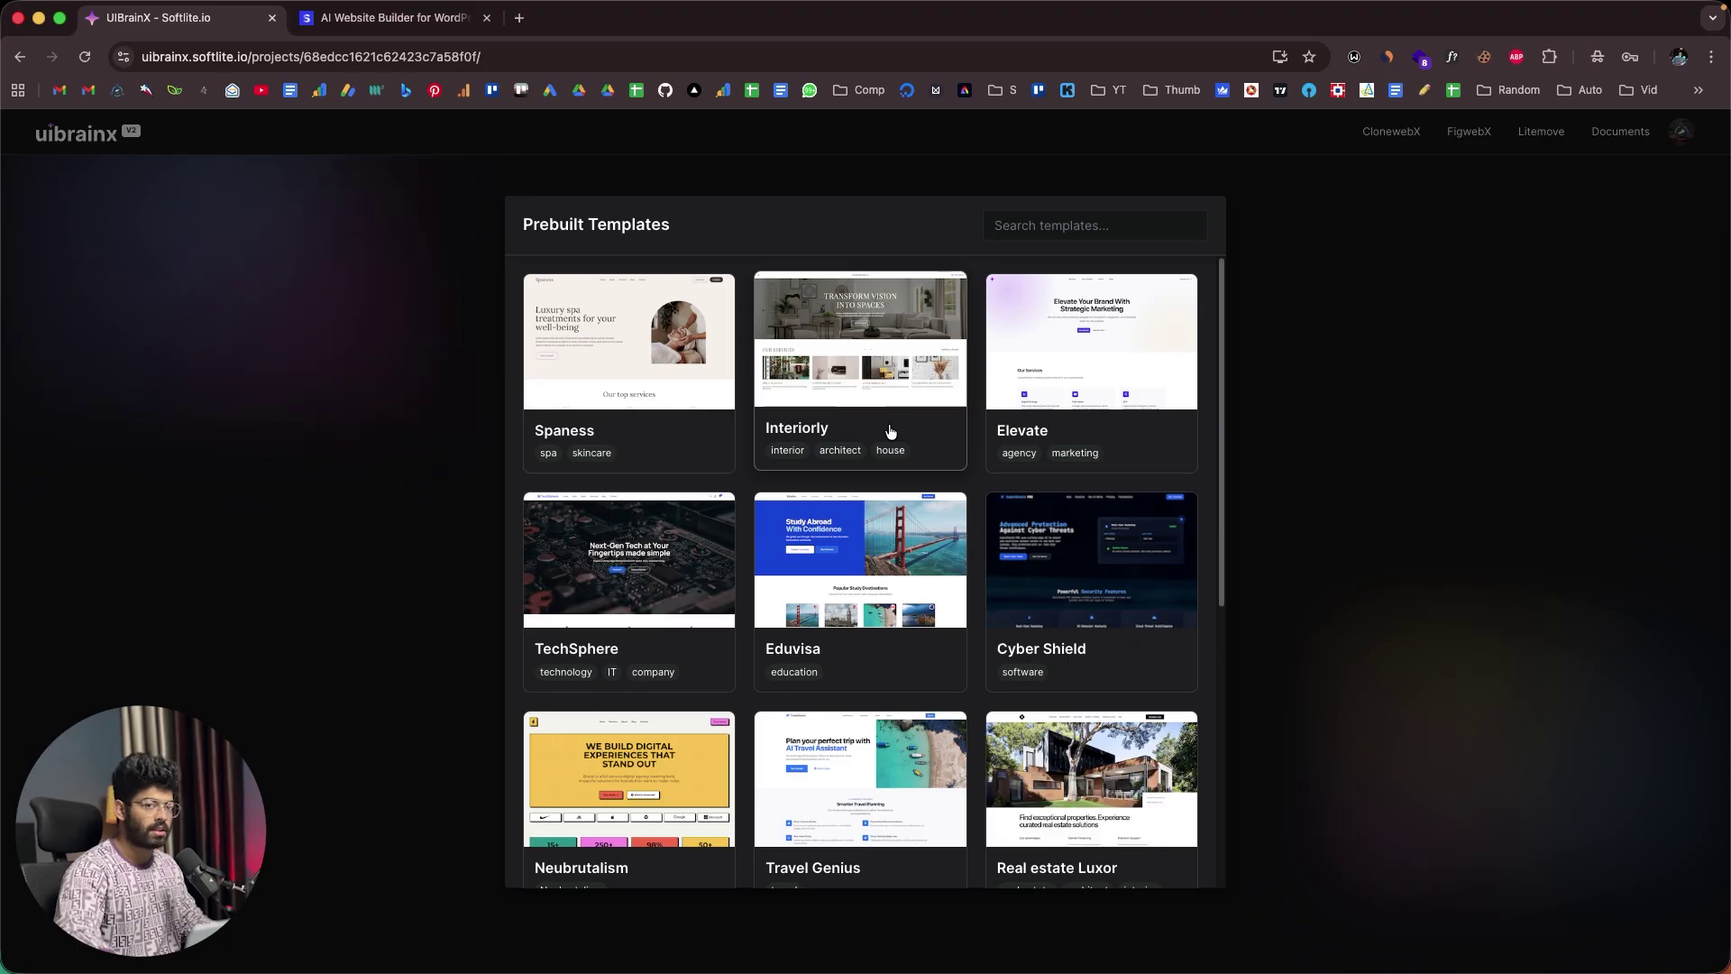
pyautogui.scroll(-3, 891, 431)
pyautogui.scroll(1, 890, 431)
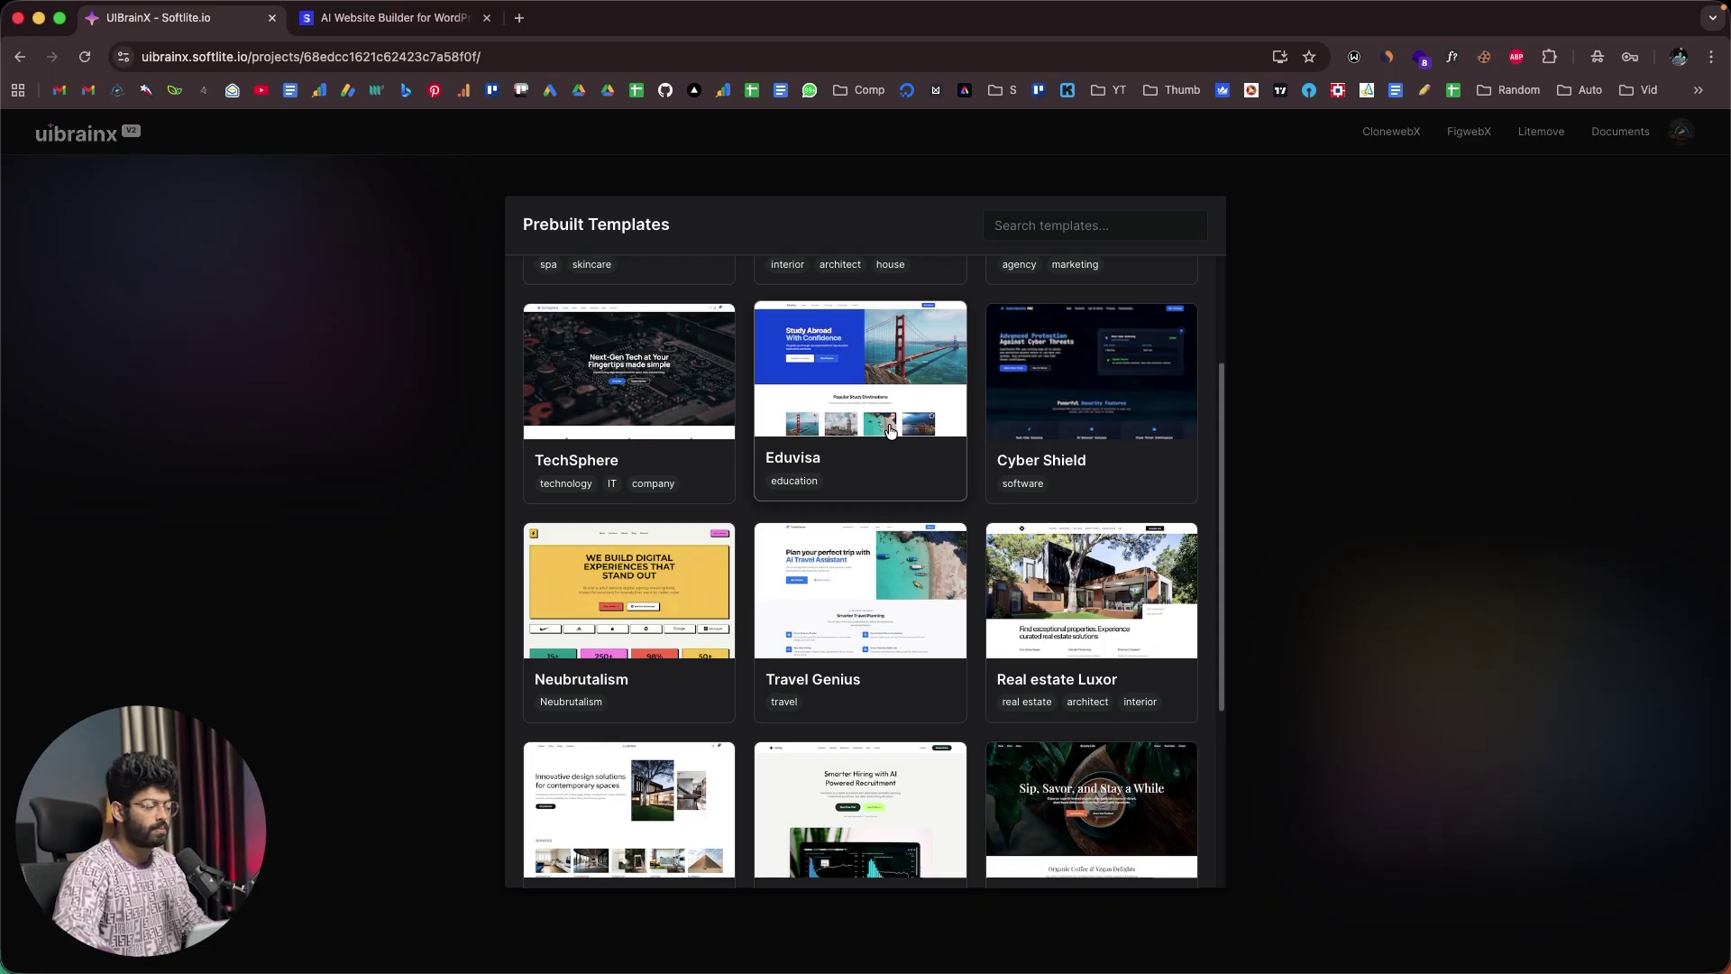
pyautogui.scroll(3, 1058, 529)
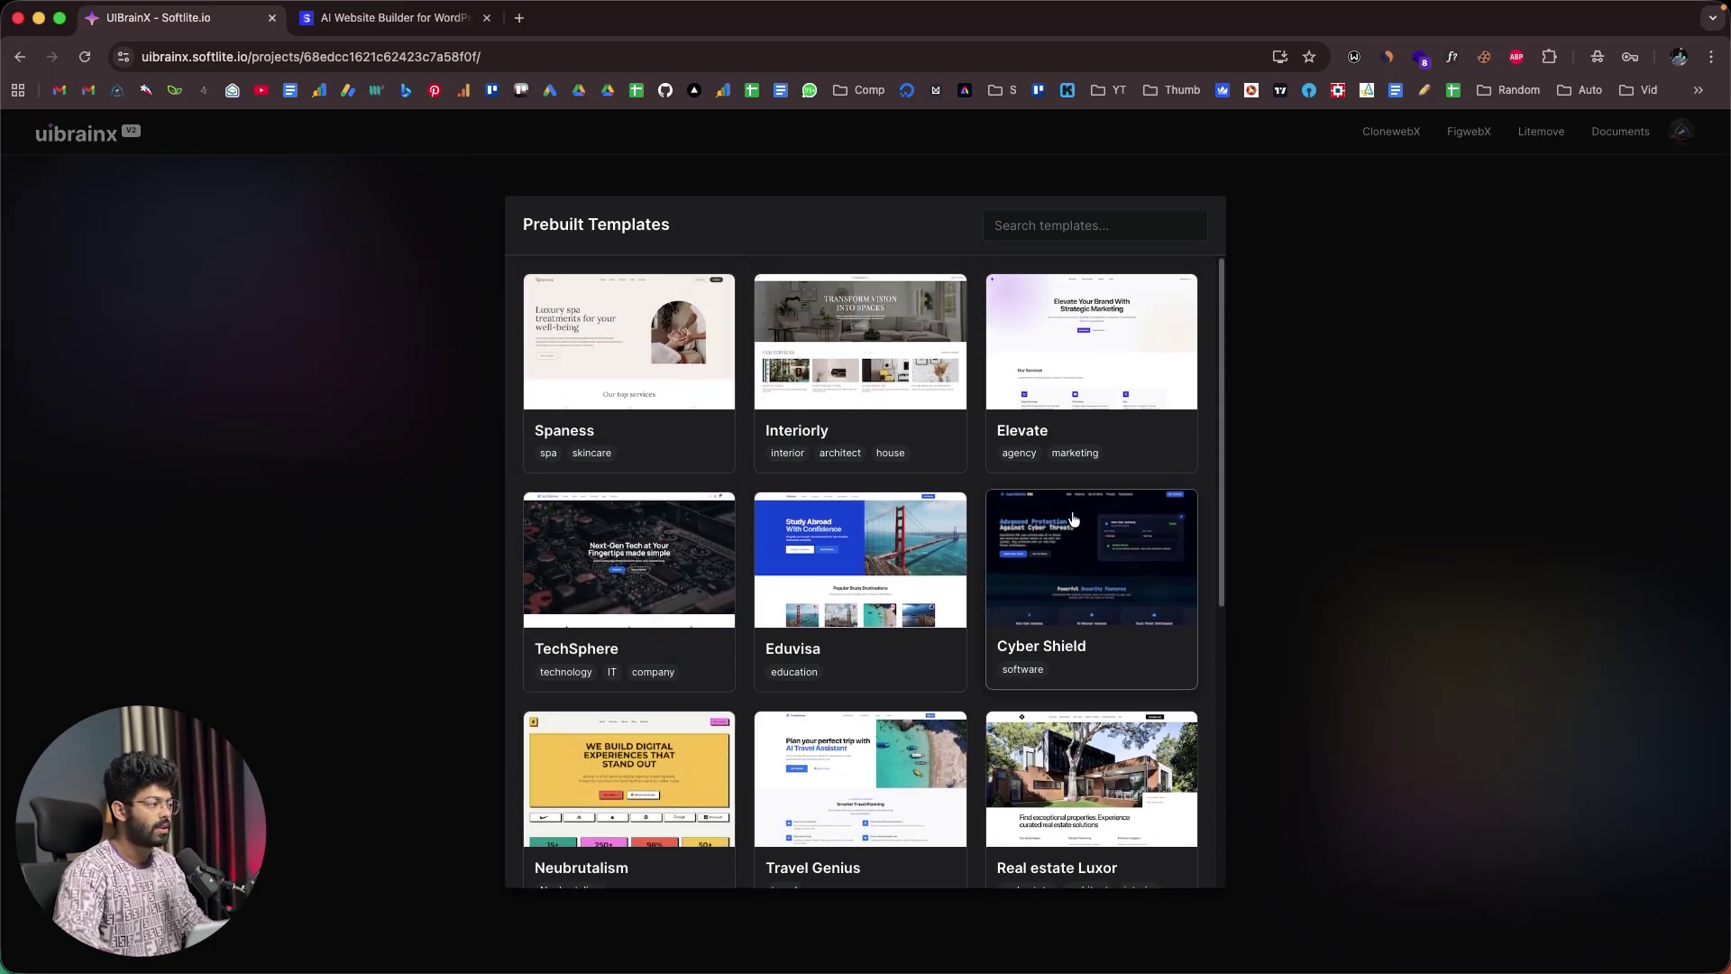
pyautogui.scroll(-5, 992, 505)
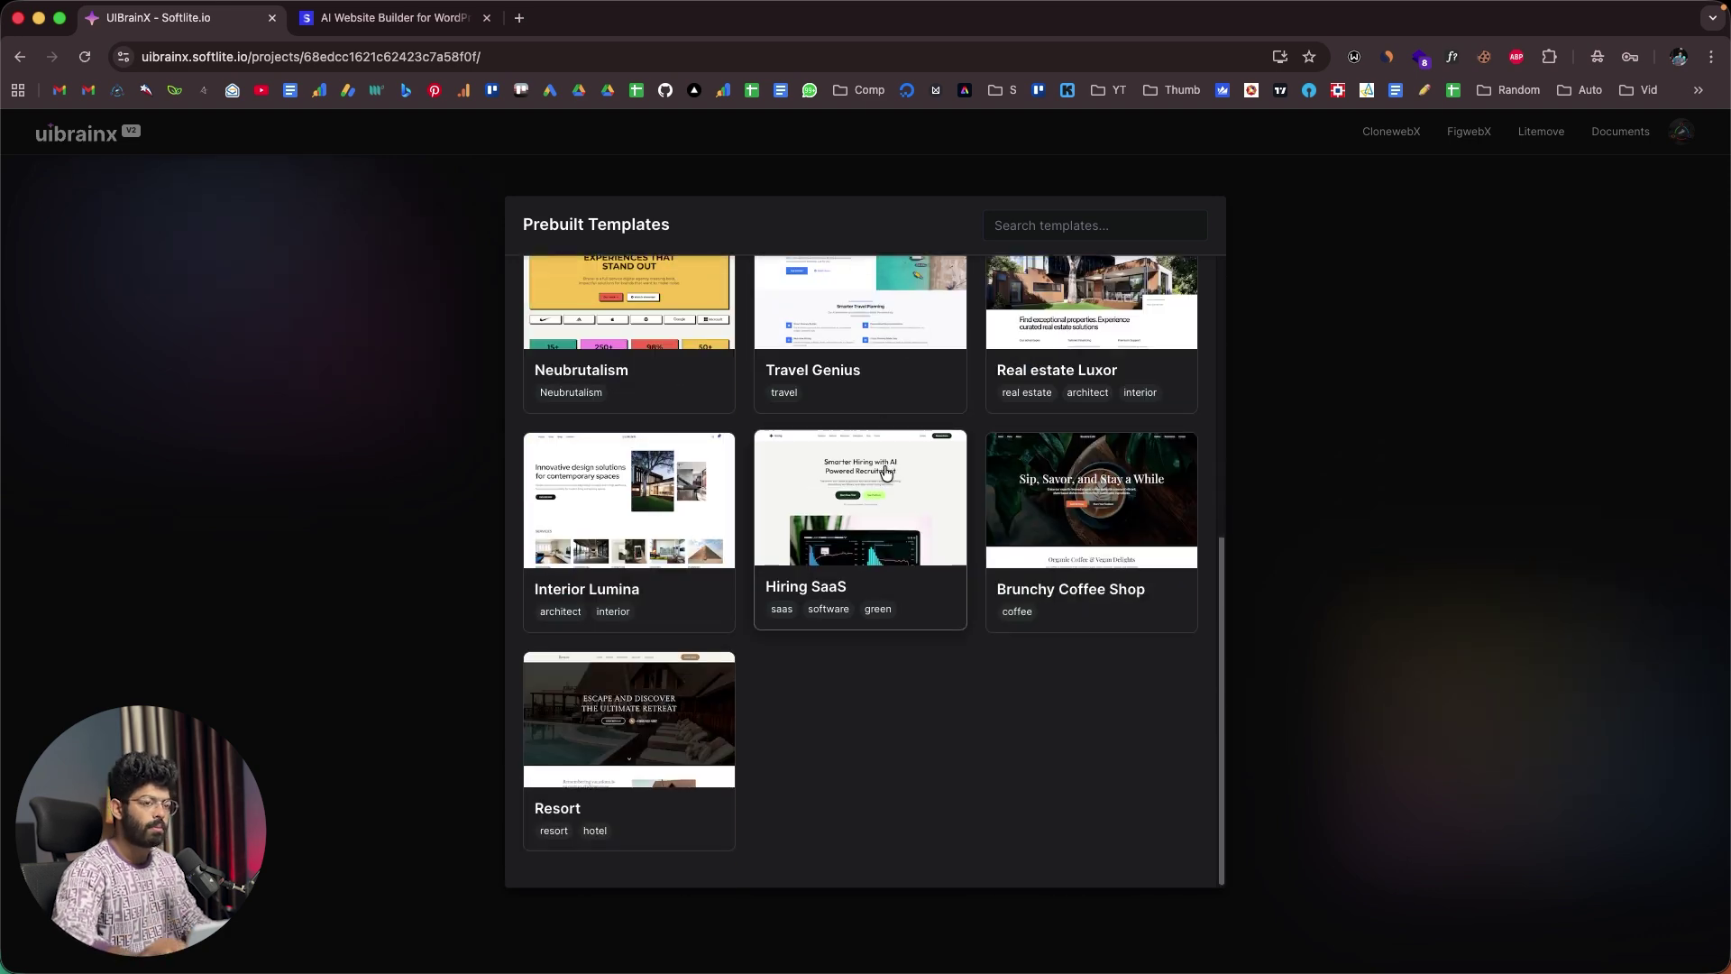
pyautogui.scroll(6, 887, 472)
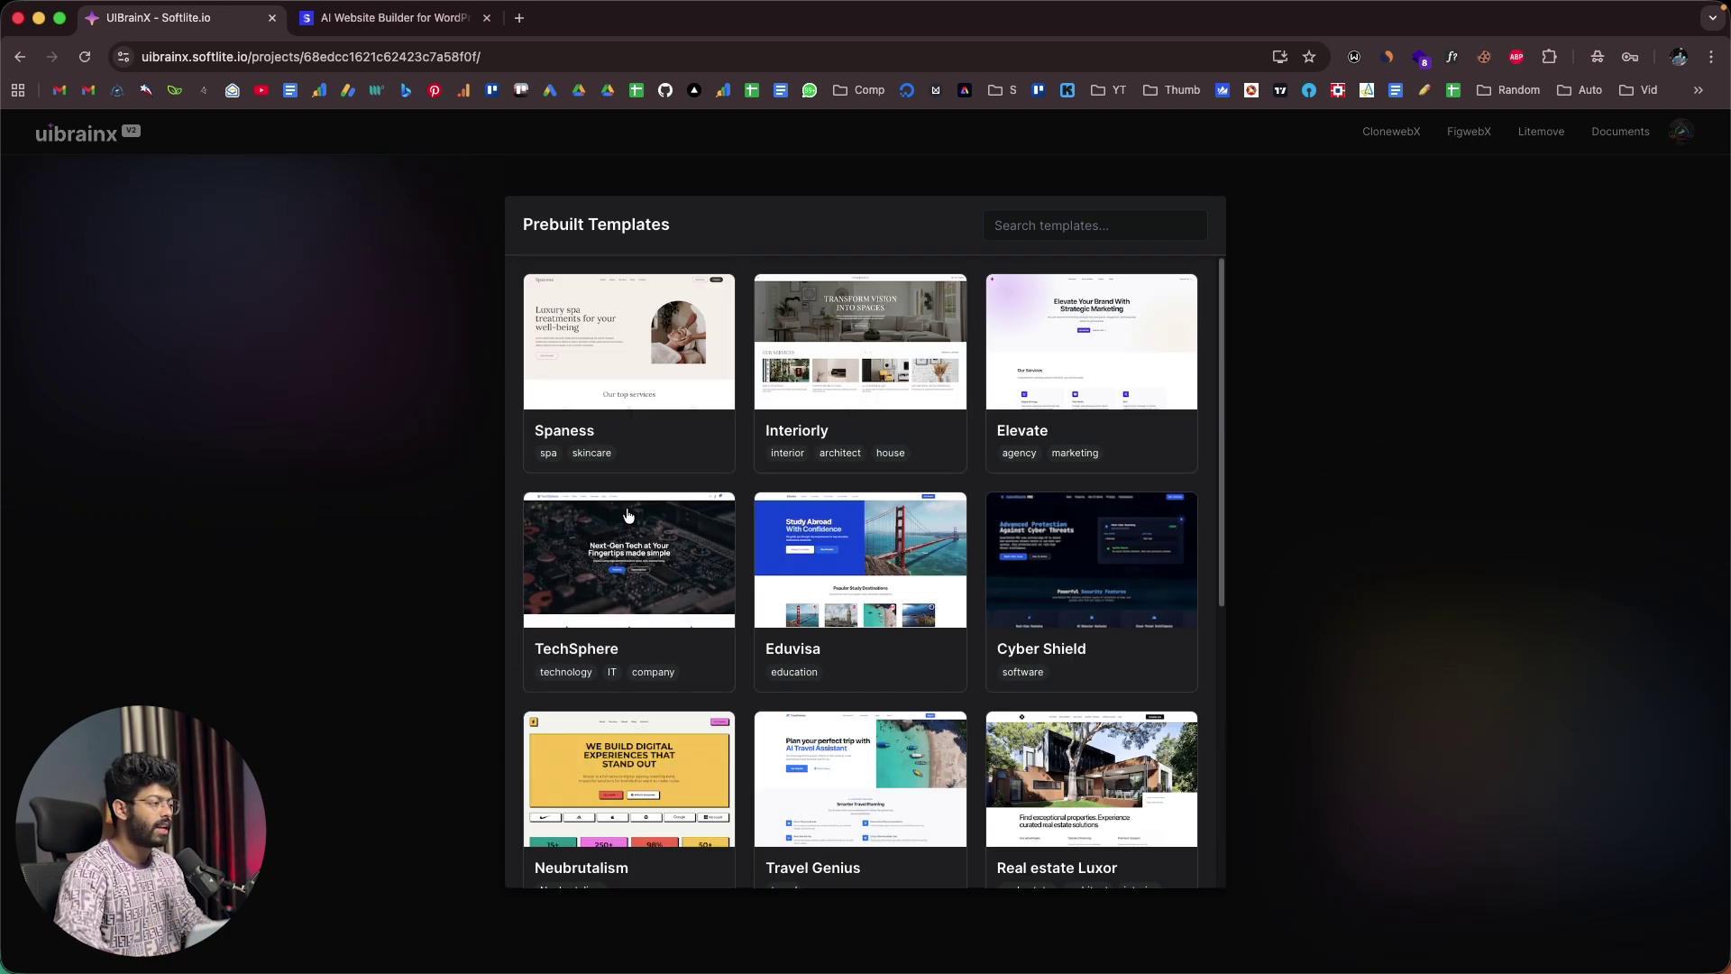
pyautogui.click(1334, 262)
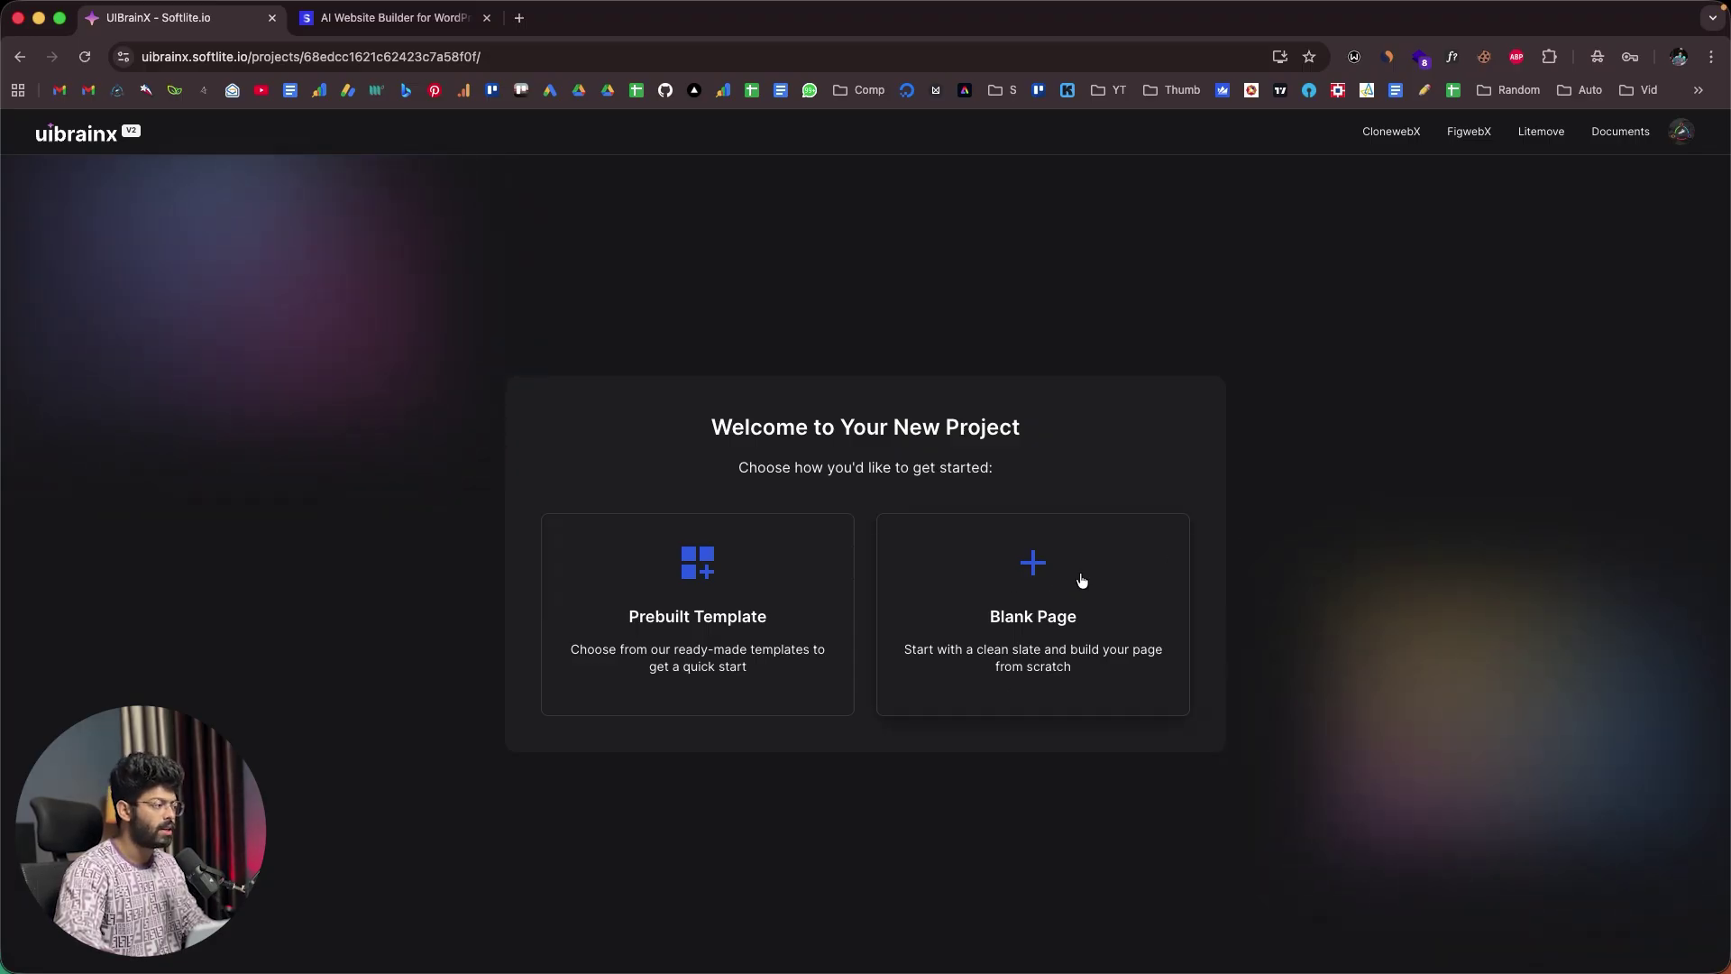
pyautogui.click(750, 593)
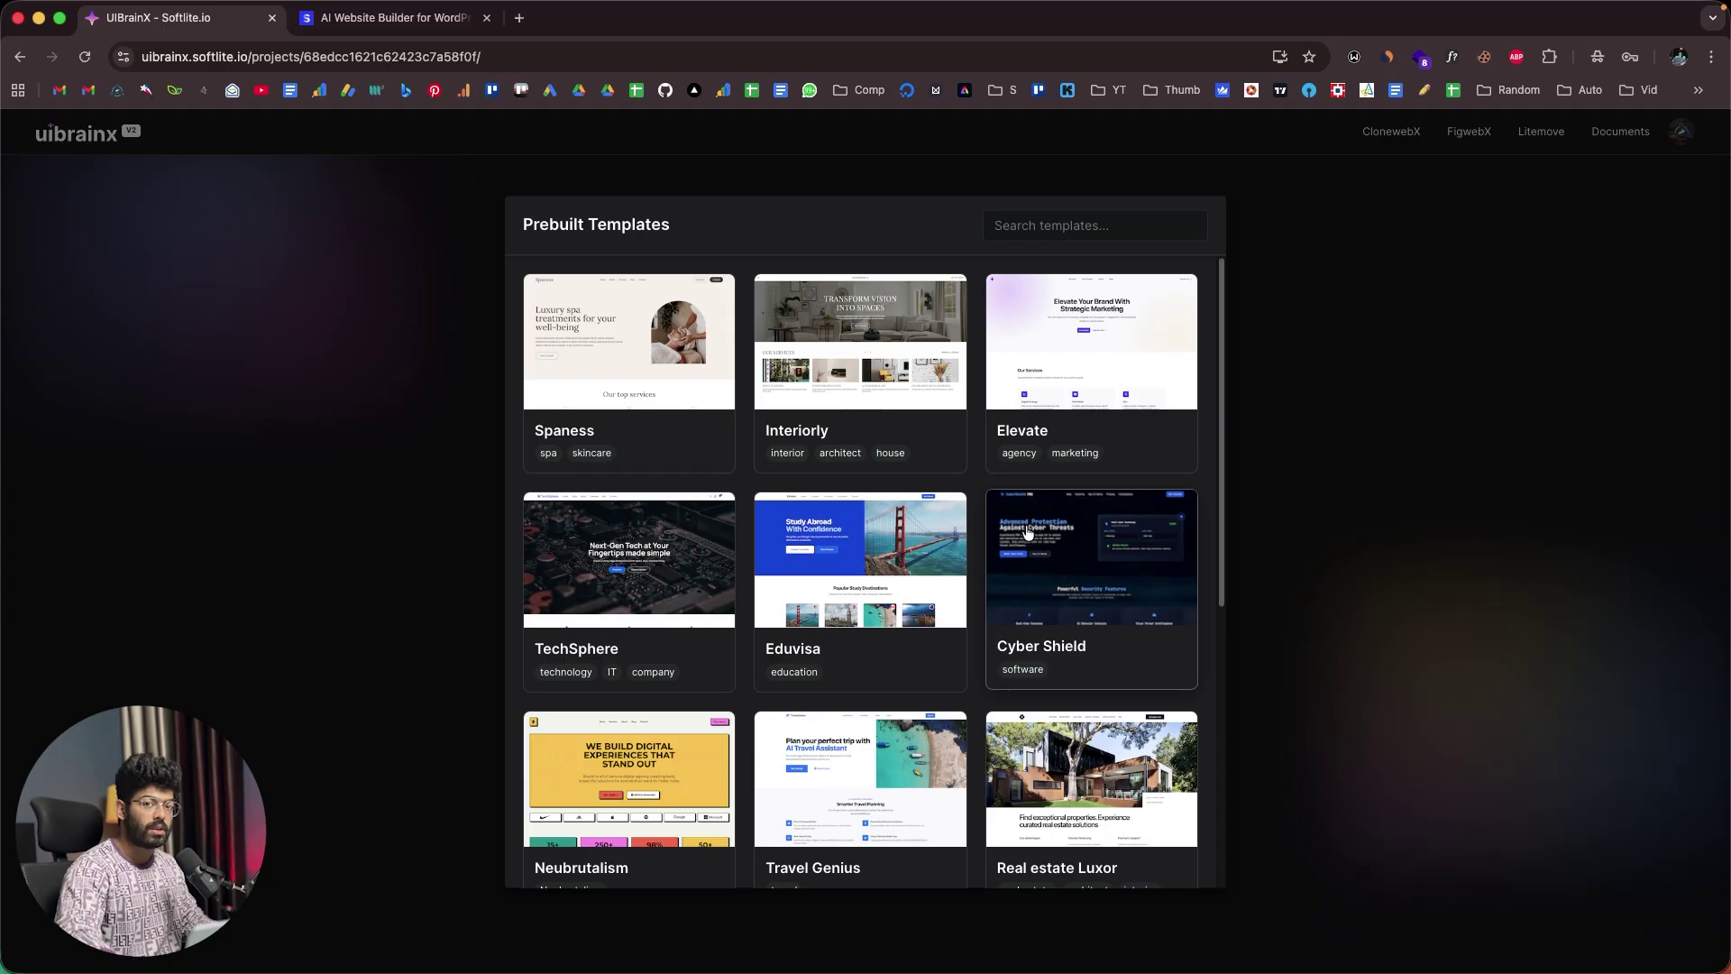
pyautogui.scroll(-5, 1028, 532)
pyautogui.scroll(5, 856, 578)
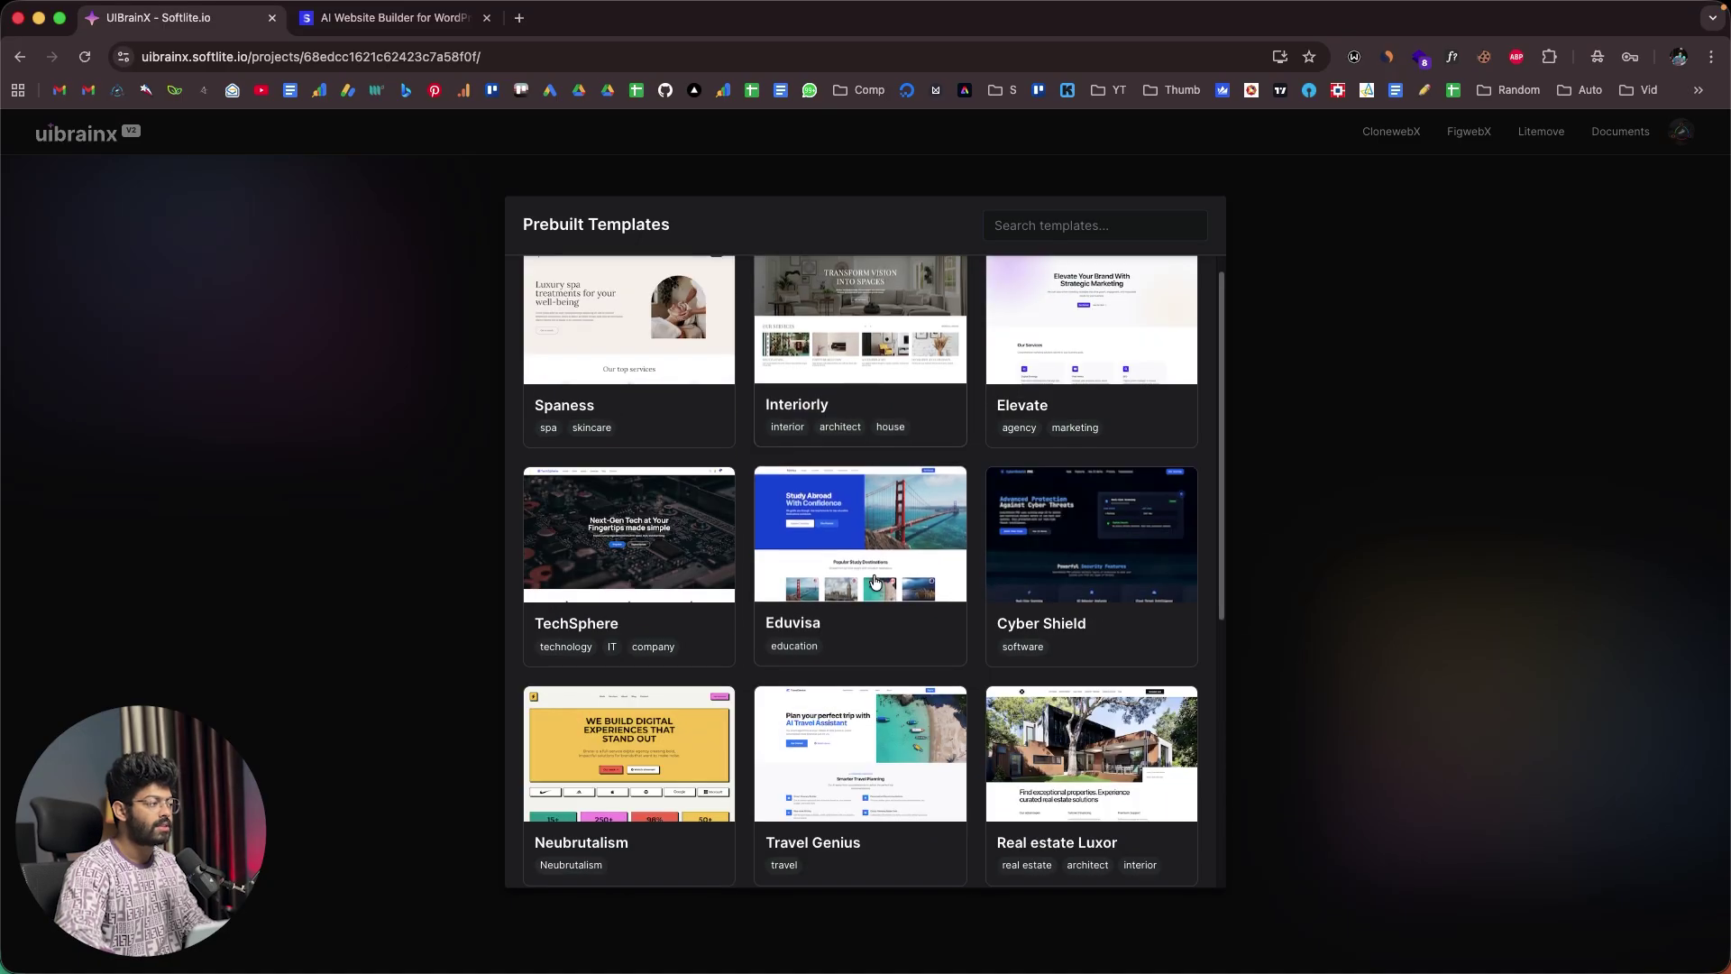
pyautogui.click(1363, 456)
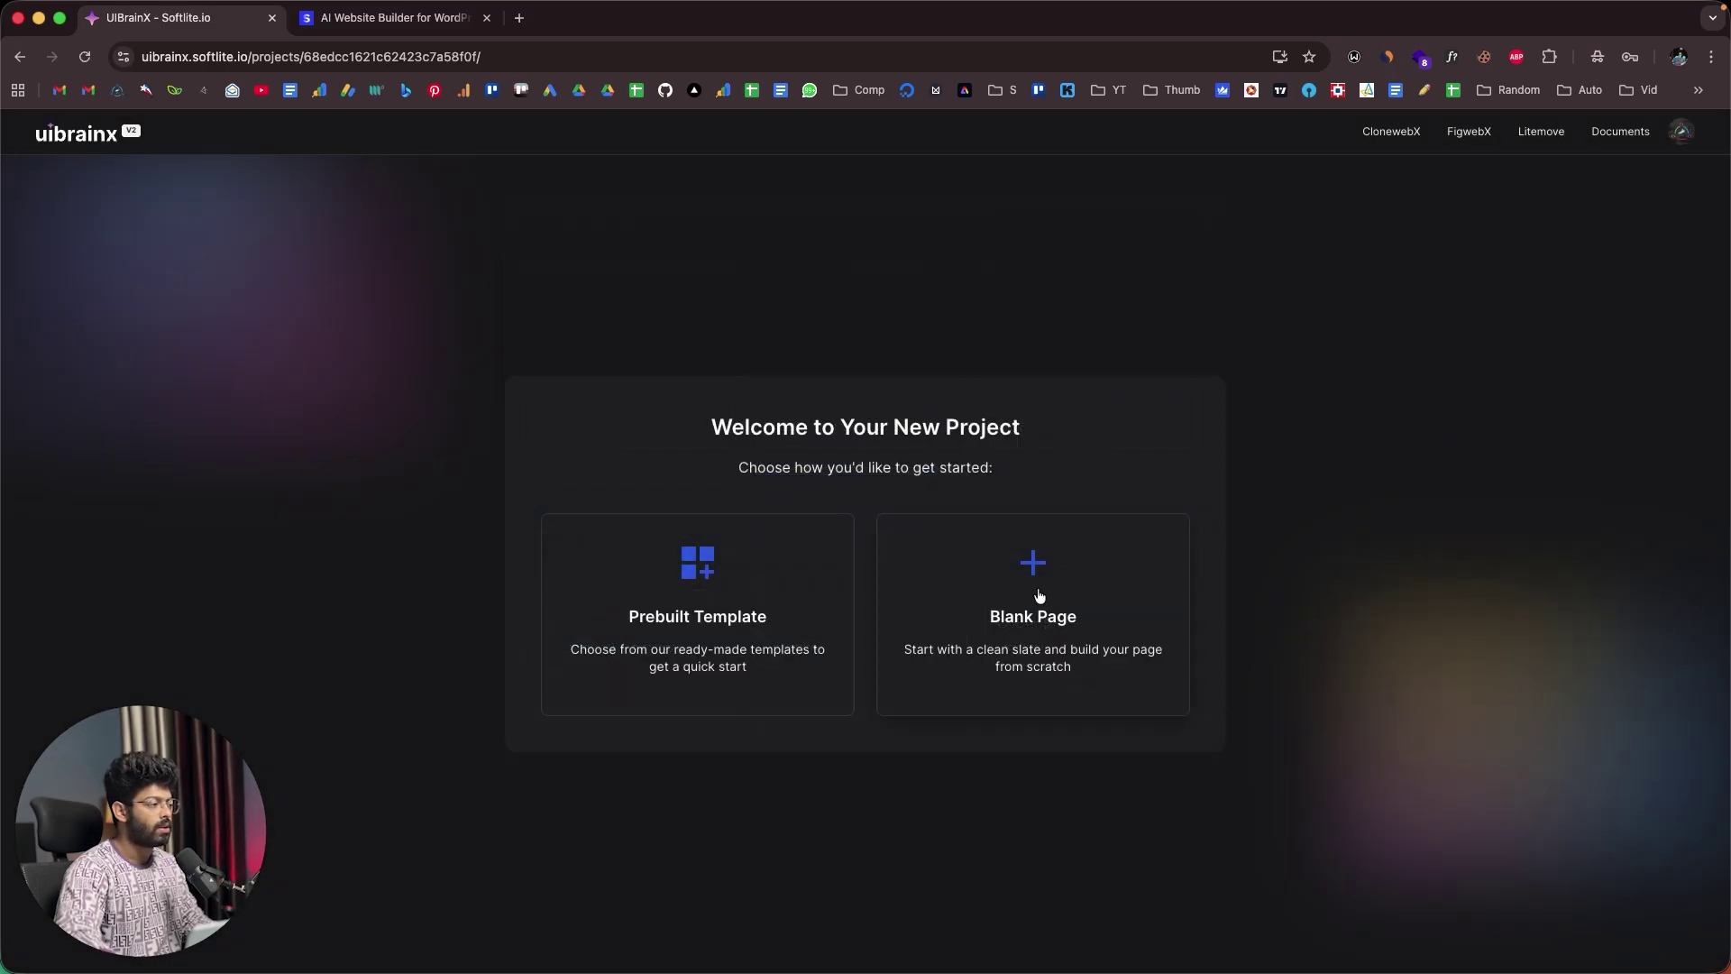
# Start the new project from a blank page
pyautogui.click(1039, 595)
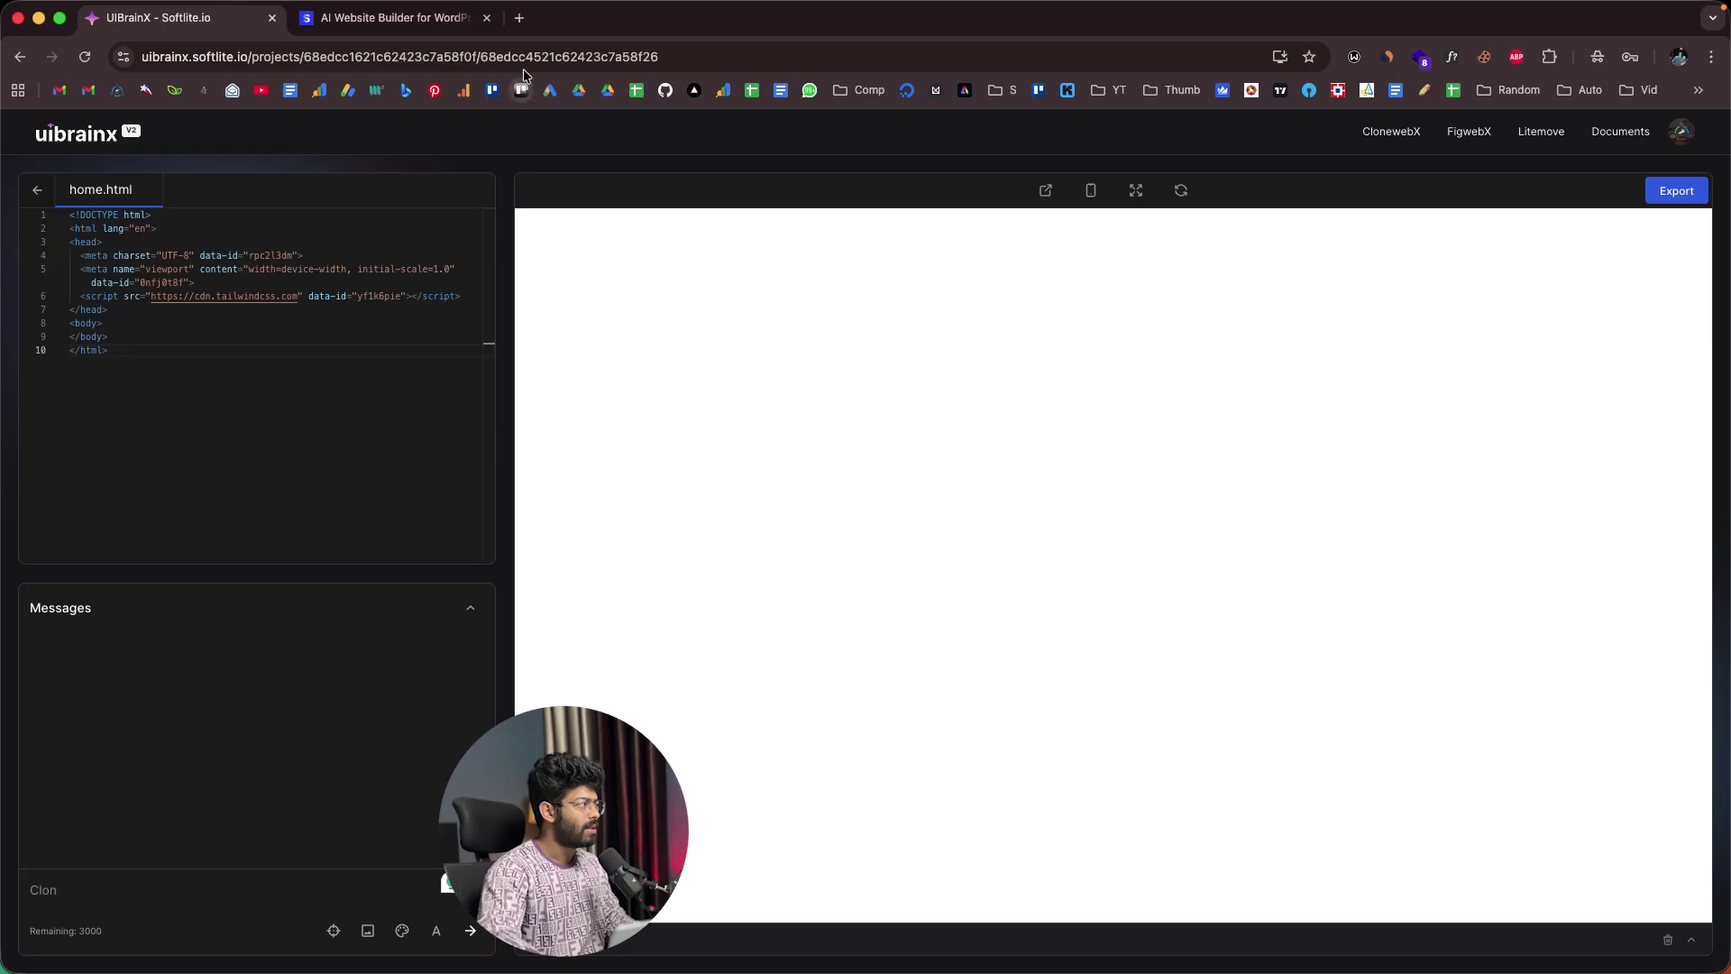
# Open airbnb.co.in in a new browser tab, select its web address and return to the UIBrainX project
pyautogui.click(519, 19)
pyautogui.write('airbn')
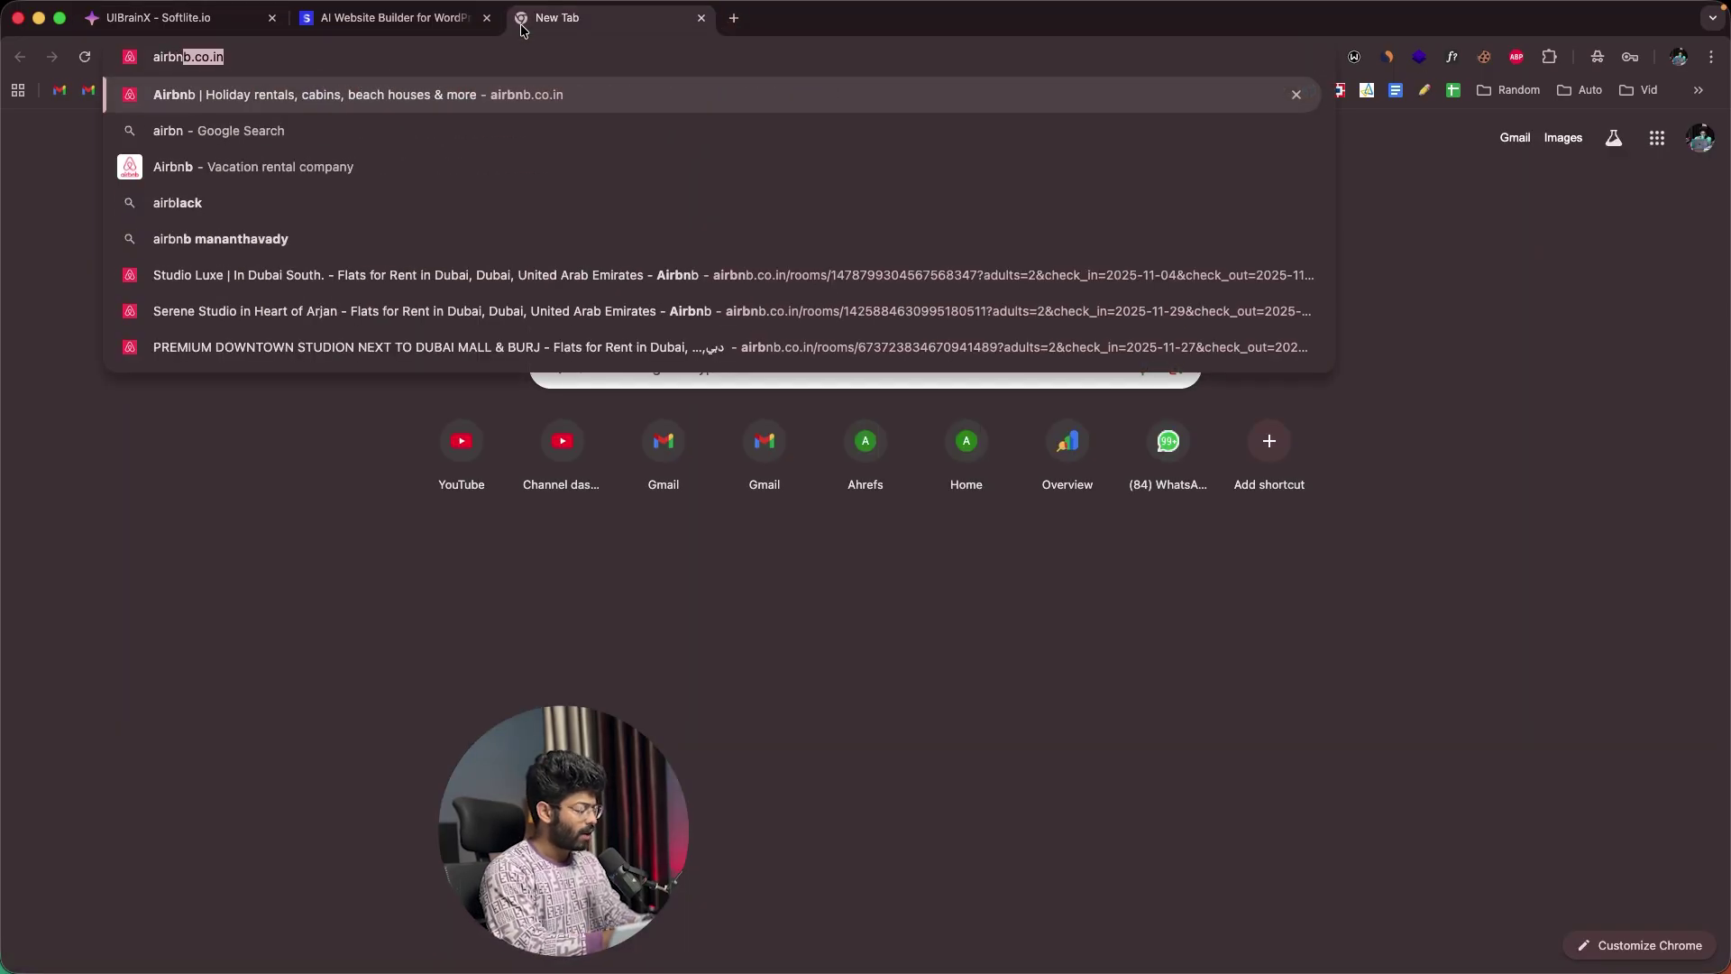
pyautogui.press('Return')
pyautogui.scroll(-5, 387, 491)
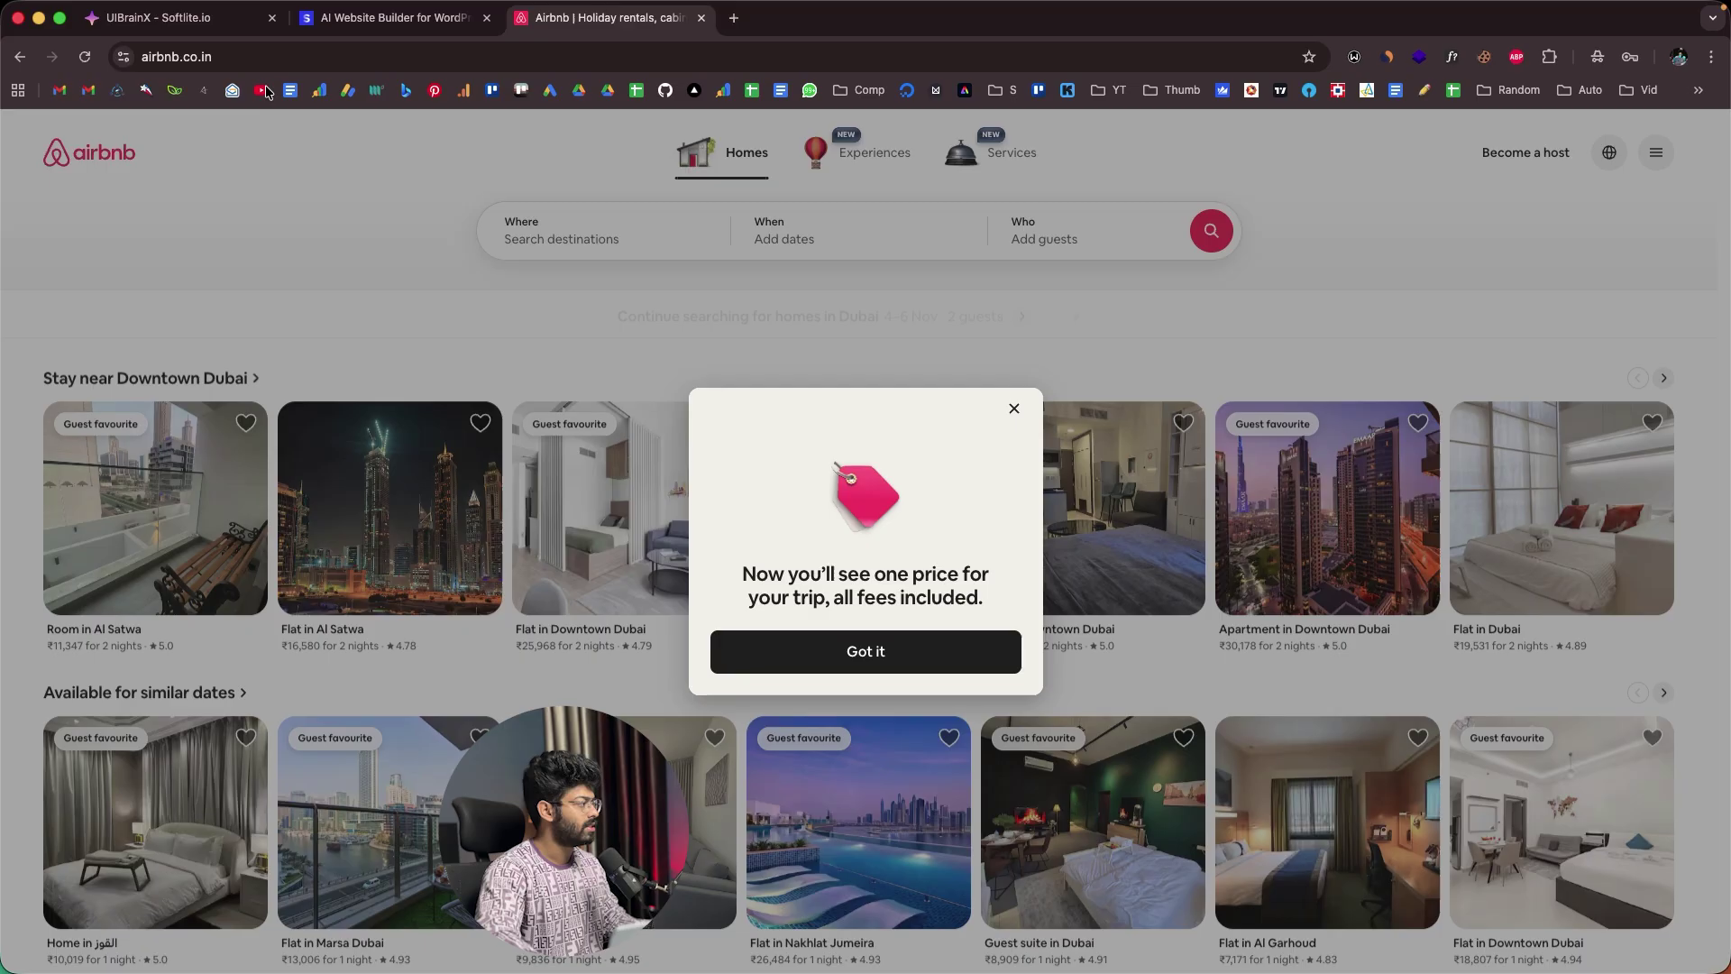
pyautogui.click(267, 63)
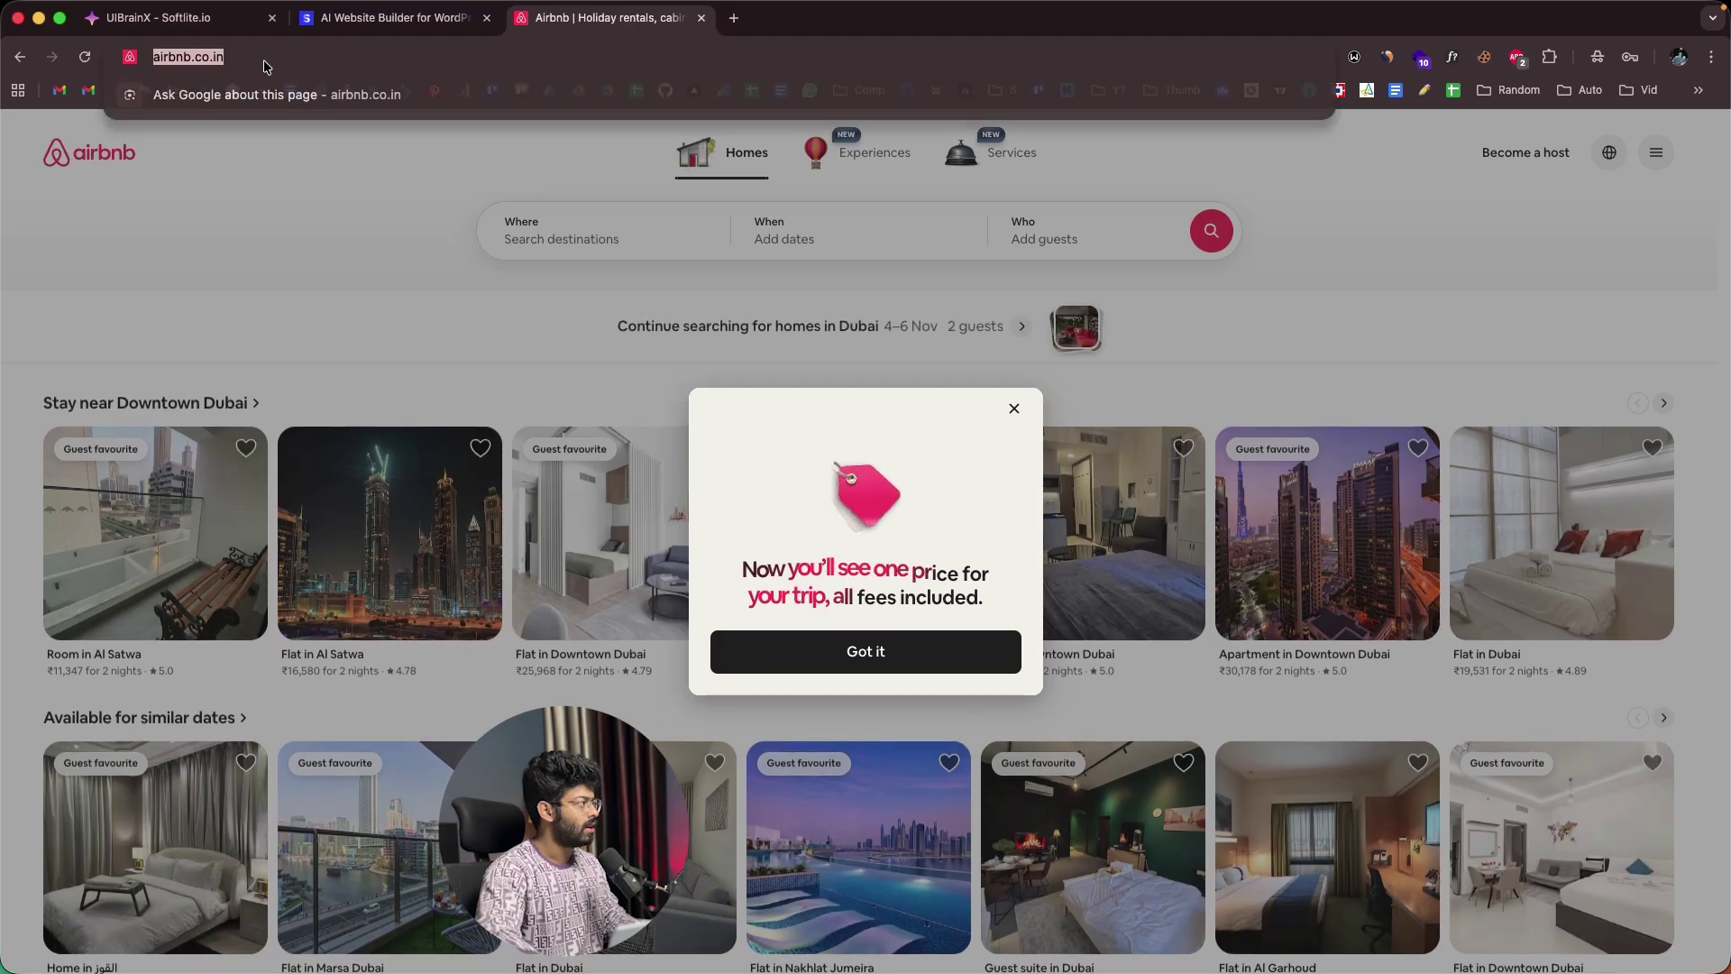
pyautogui.click(215, 20)
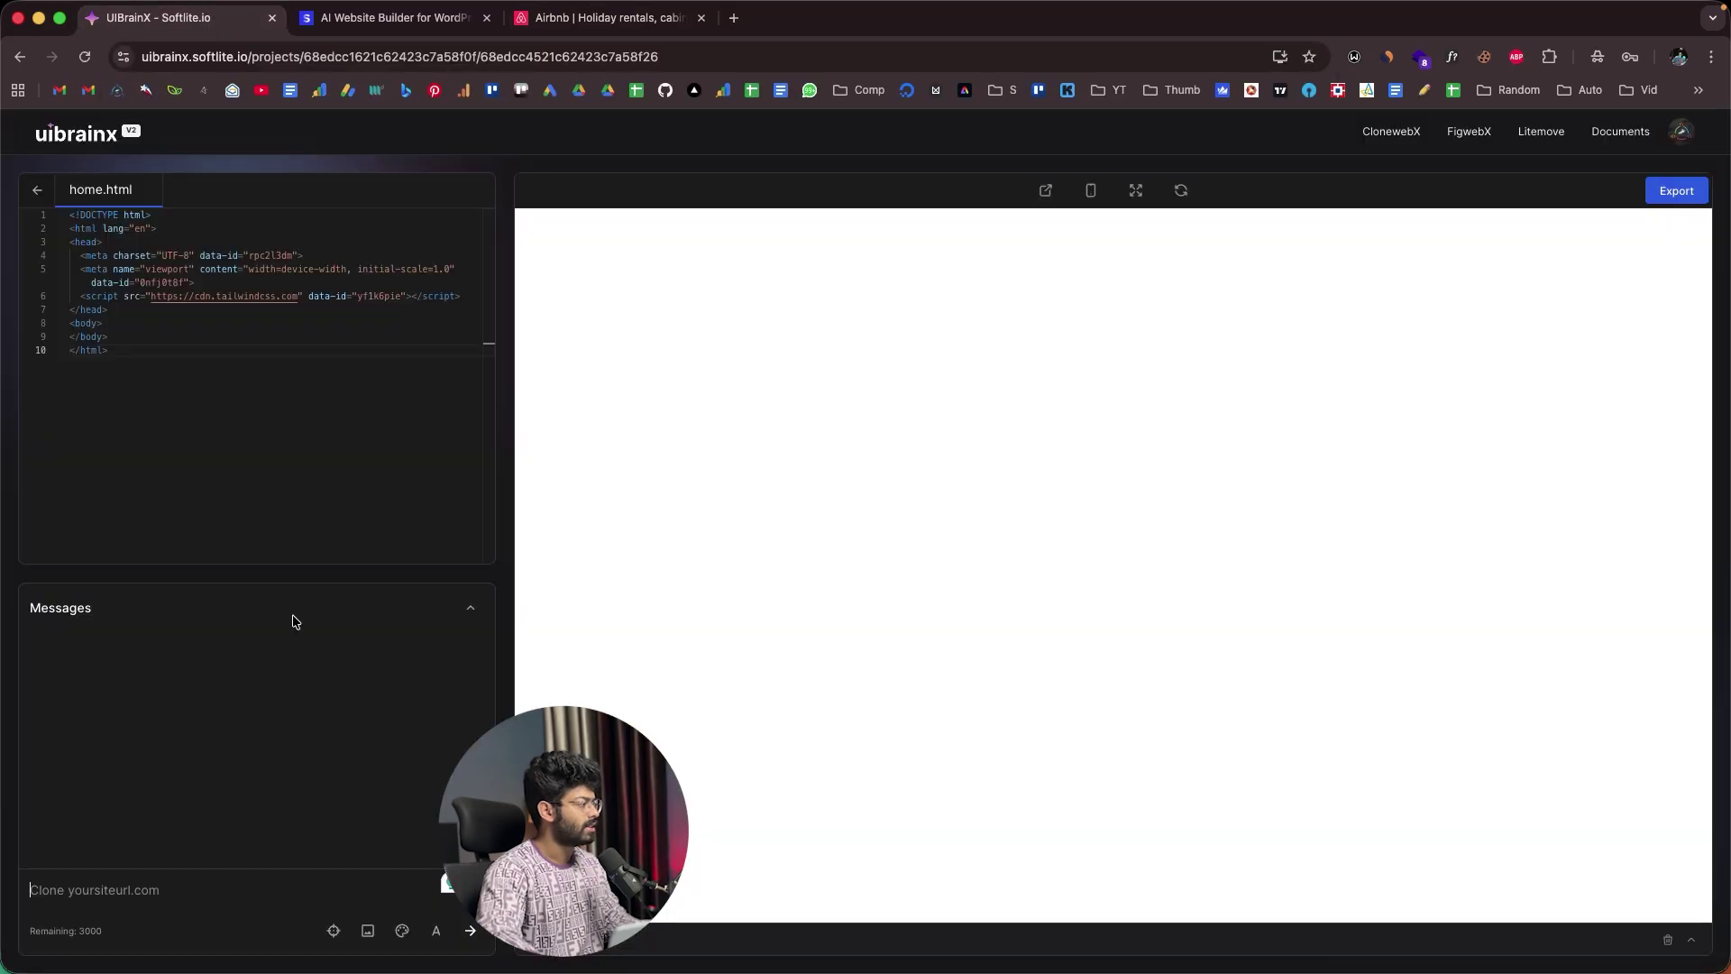
pyautogui.press('BackSpace')
pyautogui.press('BackSpace')
pyautogui.press('BackSpace')
pyautogui.press('BackSpace')
pyautogui.press('BackSpace')
pyautogui.press('BackSpace')
pyautogui.press('BackSpace')
pyautogui.press('BackSpace')
pyautogui.press('BackSpace')
pyautogui.press('BackSpace')
pyautogui.press('BackSpace')
pyautogui.press('BackSpace')
pyautogui.press('BackSpace')
pyautogui.press('BackSpace')
pyautogui.press('BackSpace')
pyautogui.press('BackSpace')
pyautogui.press('BackSpace')
pyautogui.press('BackSpace')
pyautogui.press('BackSpace')
pyautogui.press('BackSpace')
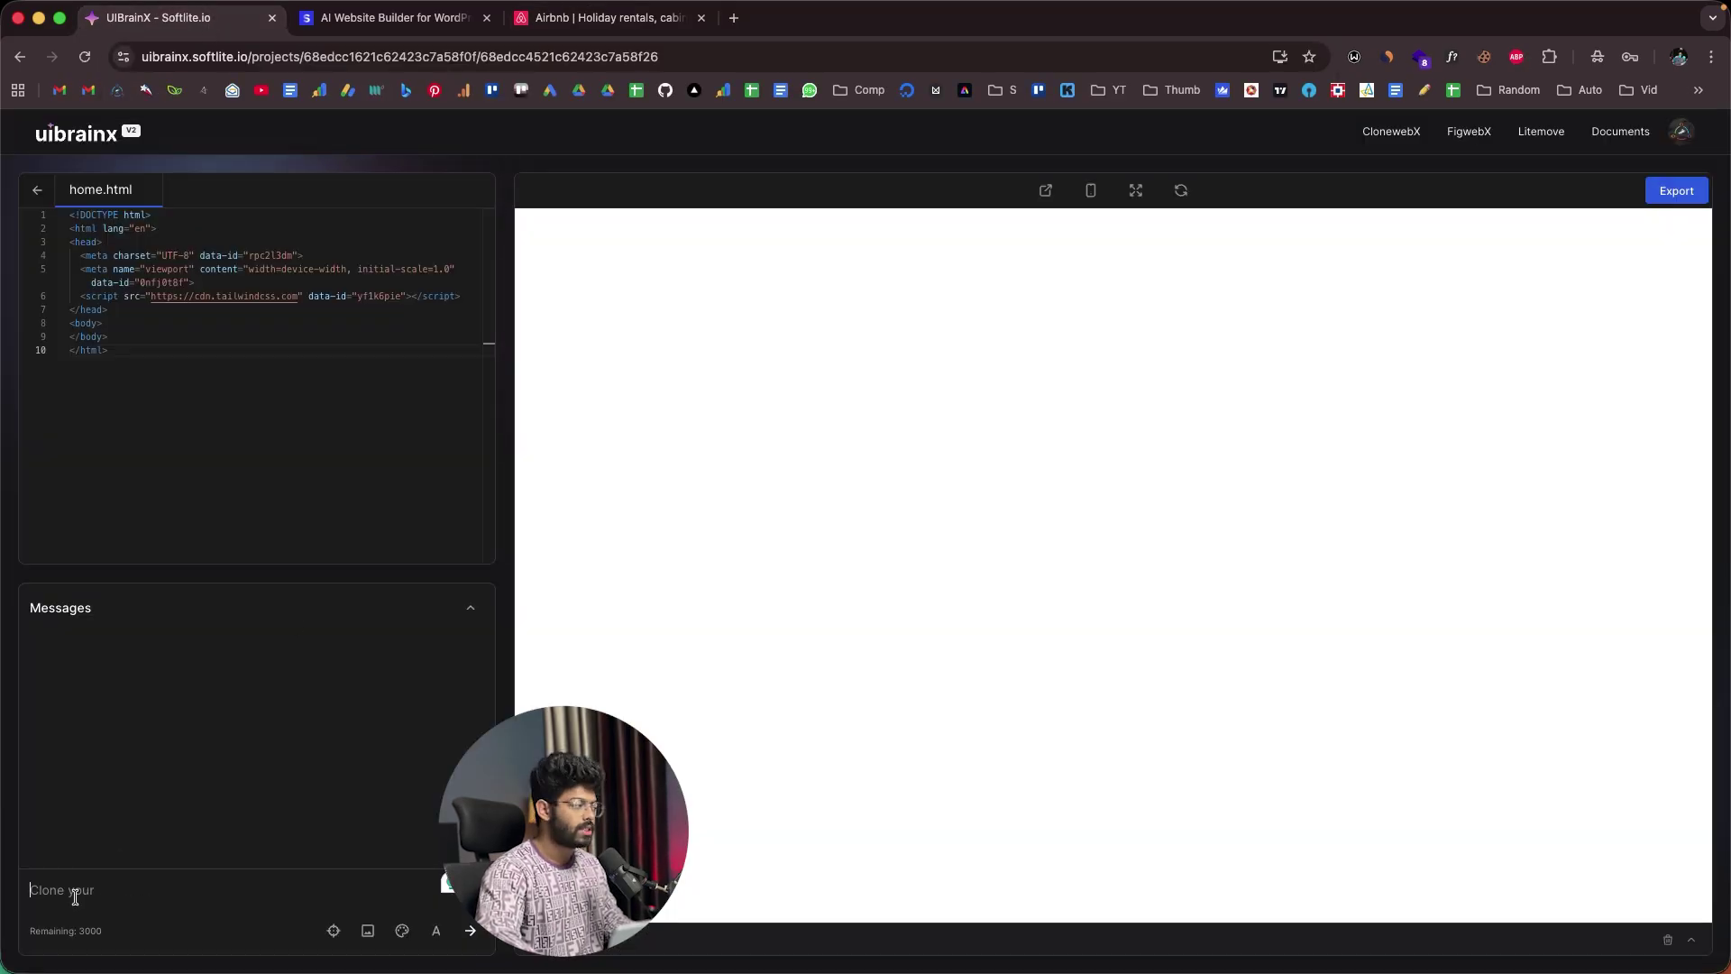
pyautogui.write('Redesign yoursiteurl.com')
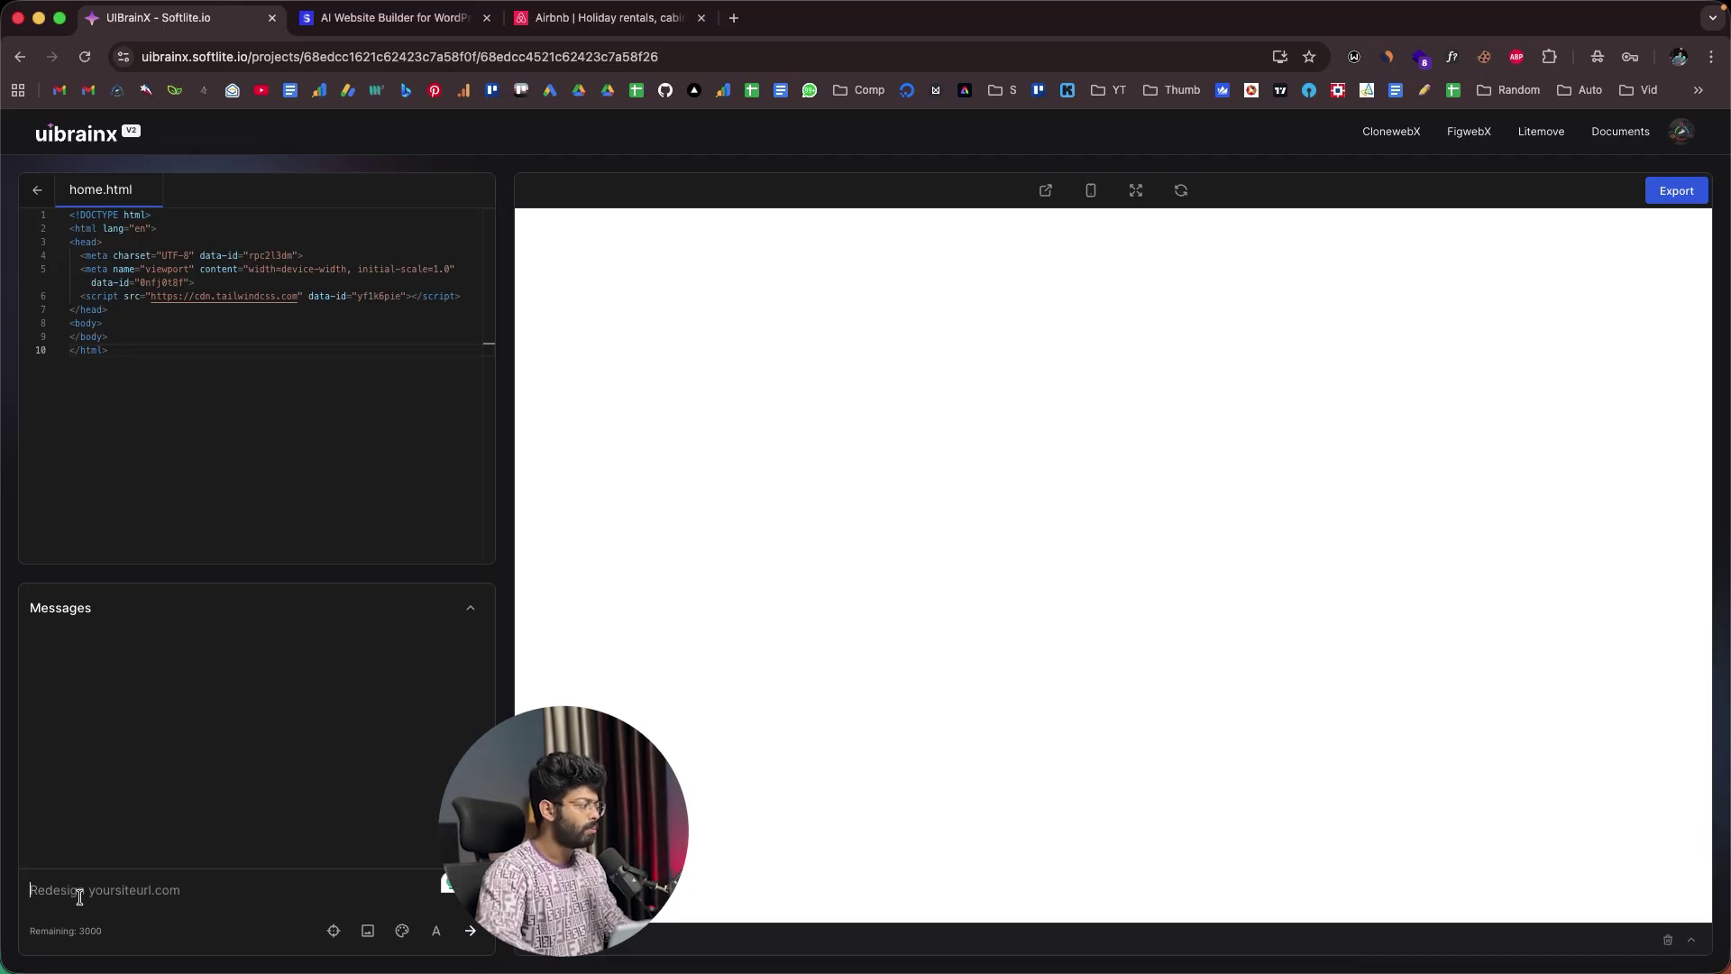
pyautogui.press('BackSpace')
pyautogui.press('BackSpace')
pyautogui.press('BackSpace')
pyautogui.press('BackSpace')
pyautogui.press('BackSpace')
pyautogui.press('BackSpace')
pyautogui.press('BackSpace')
pyautogui.press('BackSpace')
pyautogui.press('BackSpace')
pyautogui.press('BackSpace')
pyautogui.press('BackSpace')
pyautogui.press('BackSpace')
pyautogui.press('BackSpace')
pyautogui.press('BackSpace')
pyautogui.press('BackSpace')
pyautogui.press('BackSpace')
pyautogui.press('BackSpace')
pyautogui.press('BackSpace')
pyautogui.press('BackSpace')
pyautogui.press('BackSpace')
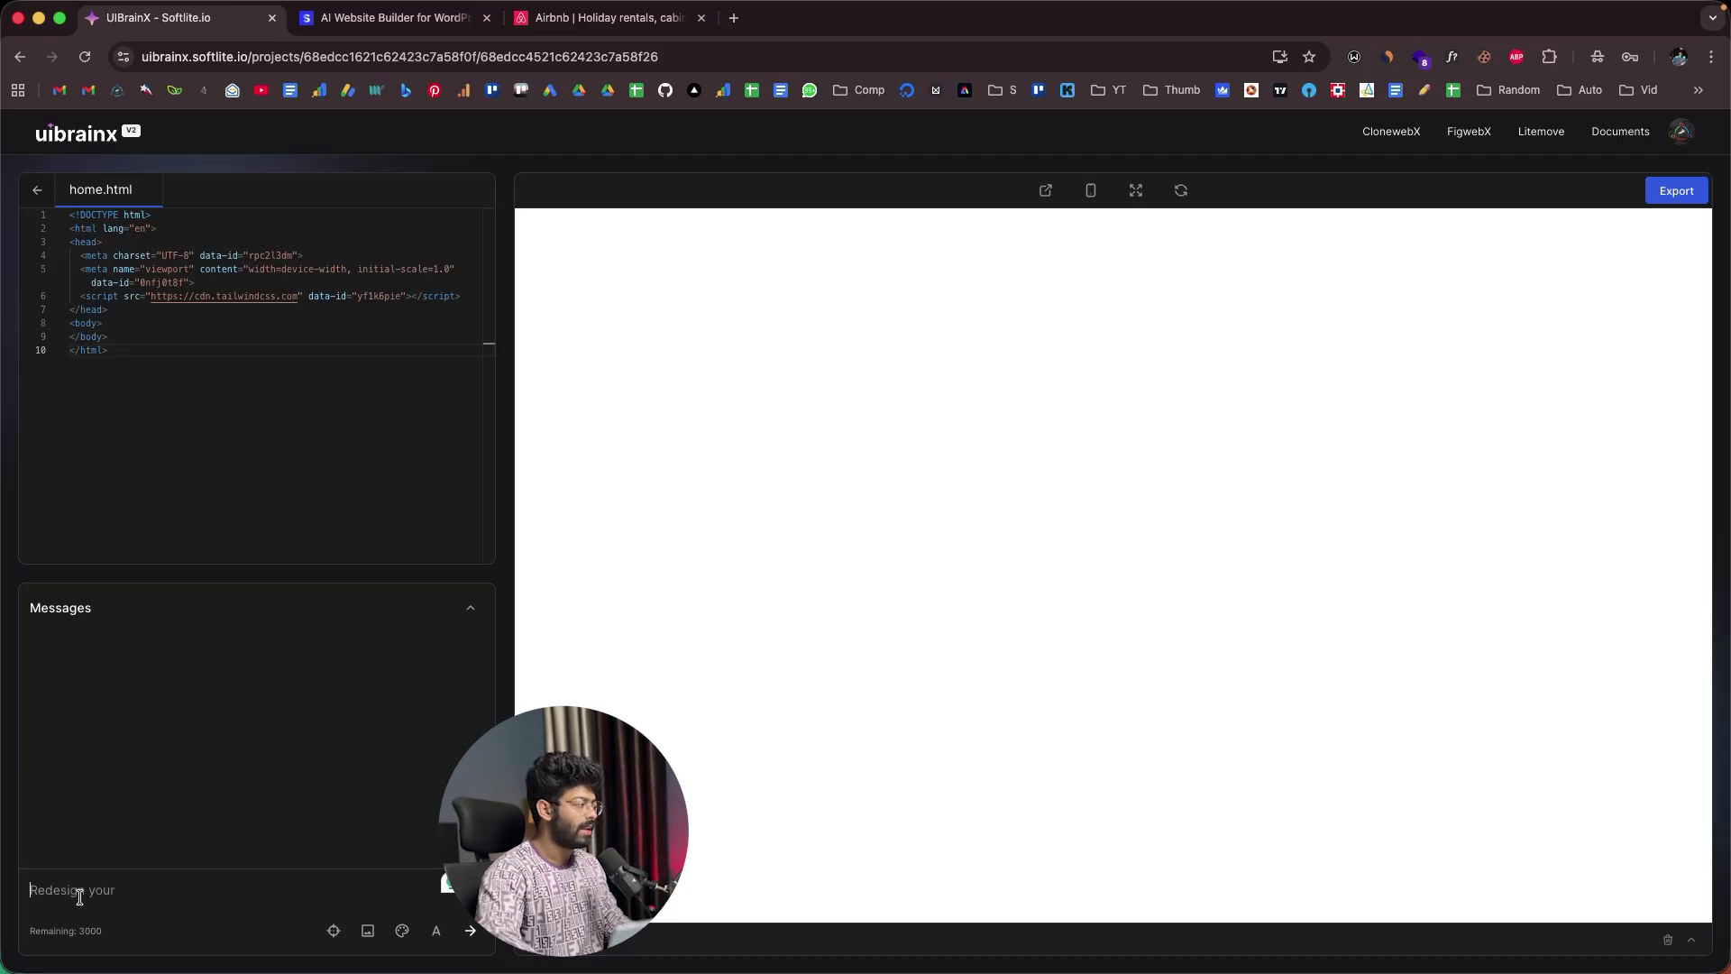
pyautogui.write('Create a')
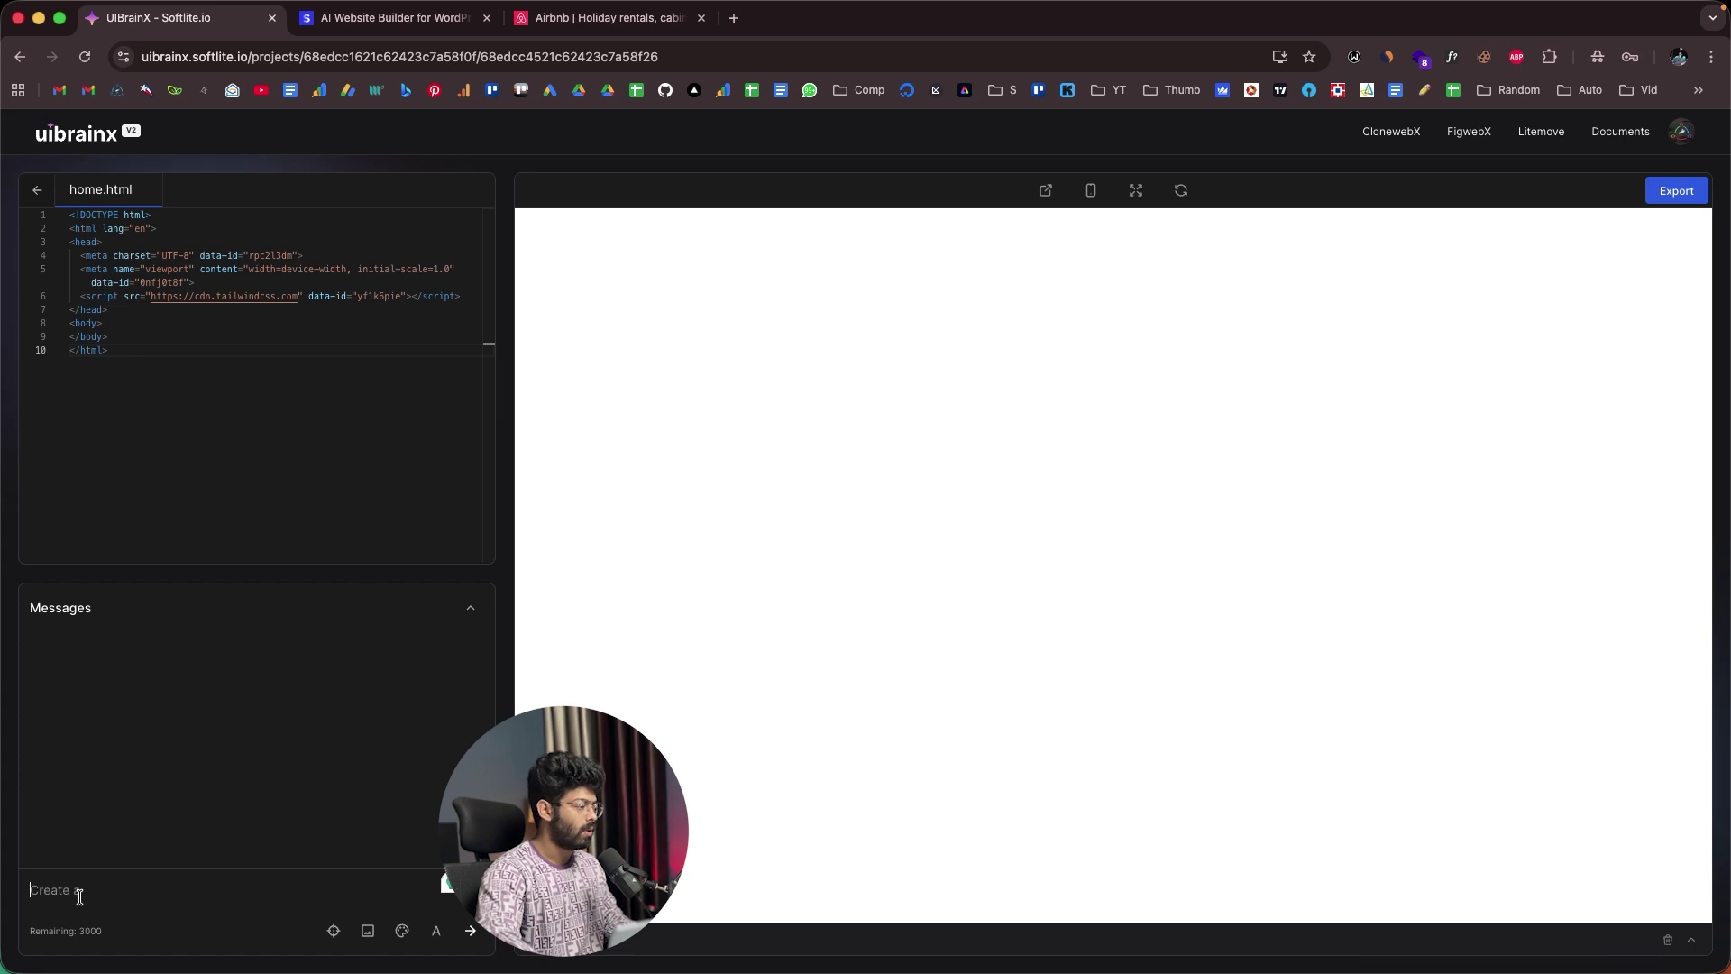
pyautogui.write(' landing page')
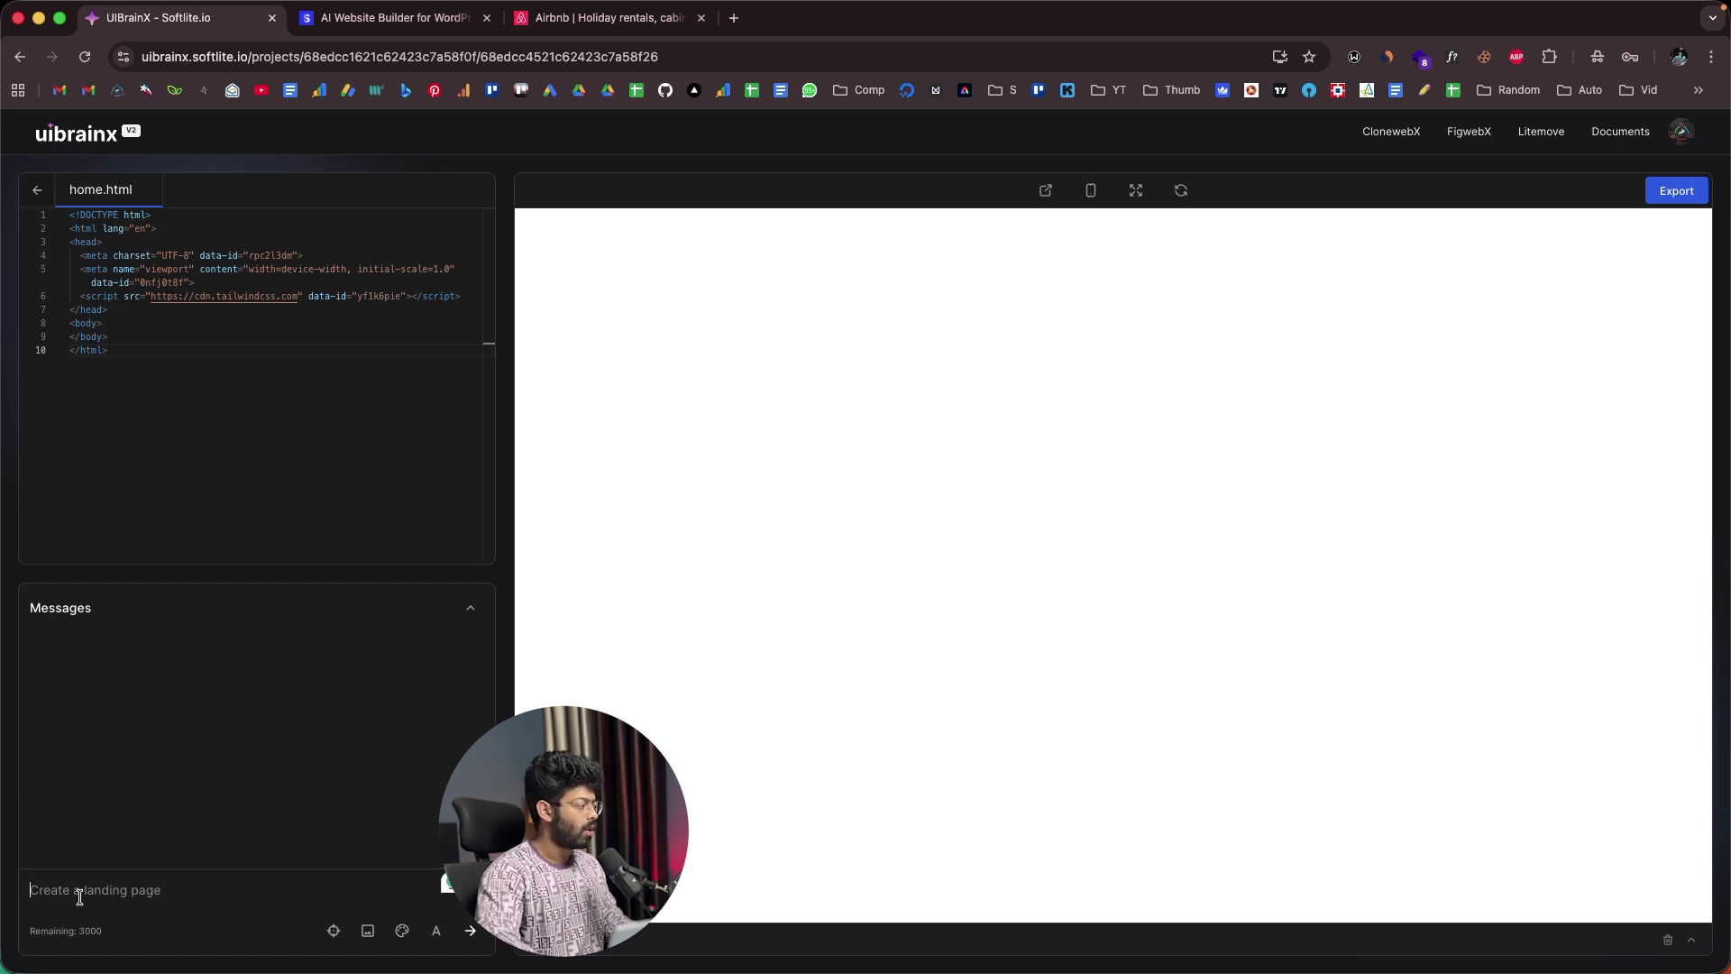
pyautogui.press('BackSpace')
pyautogui.press('BackSpace')
pyautogui.press('BackSpace')
pyautogui.press('BackSpace')
pyautogui.press('BackSpace')
pyautogui.press('BackSpace')
pyautogui.press('BackSpace')
pyautogui.press('BackSpace')
pyautogui.press('BackSpace')
pyautogui.press('BackSpace')
pyautogui.press('BackSpace')
pyautogui.press('BackSpace')
pyautogui.press('BackSpace')
pyautogui.press('BackSpace')
pyautogui.press('BackSpace')
pyautogui.press('BackSpace')
pyautogui.press('BackSpace')
pyautogui.press('BackSpace')
pyautogui.press('BackSpace')
pyautogui.press('BackSpace')
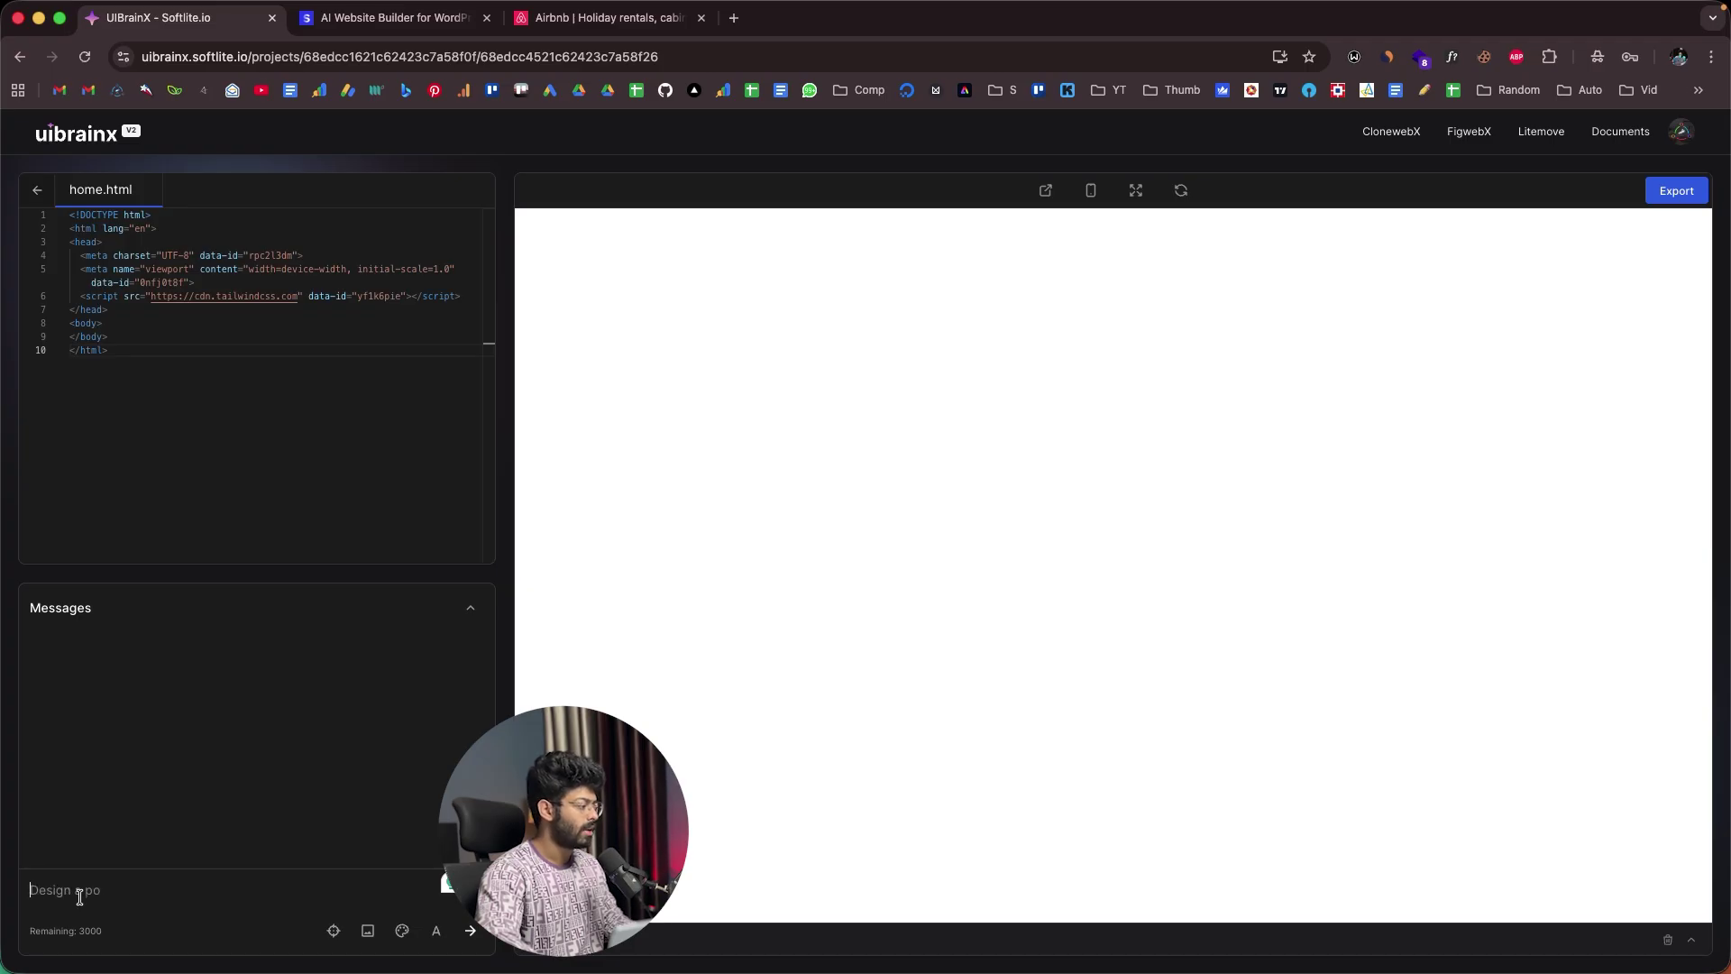
pyautogui.press('super+v')
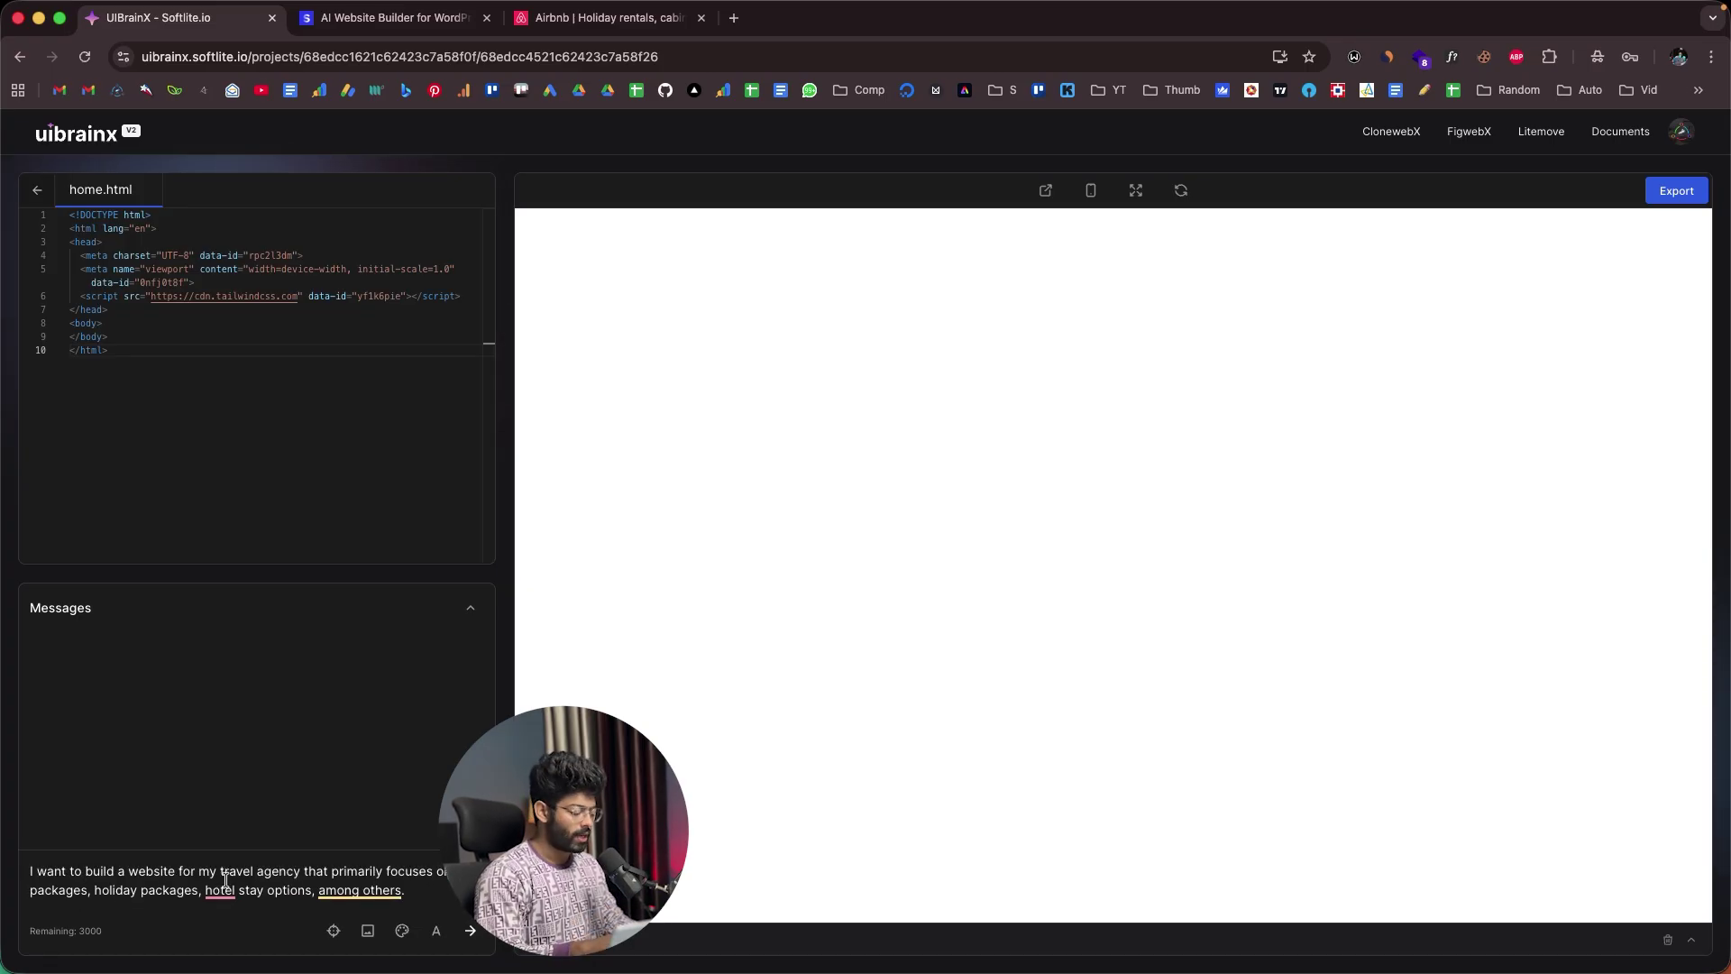
pyautogui.hotkey('shift', 'Return')
pyautogui.hotkey('shift', 'Return')
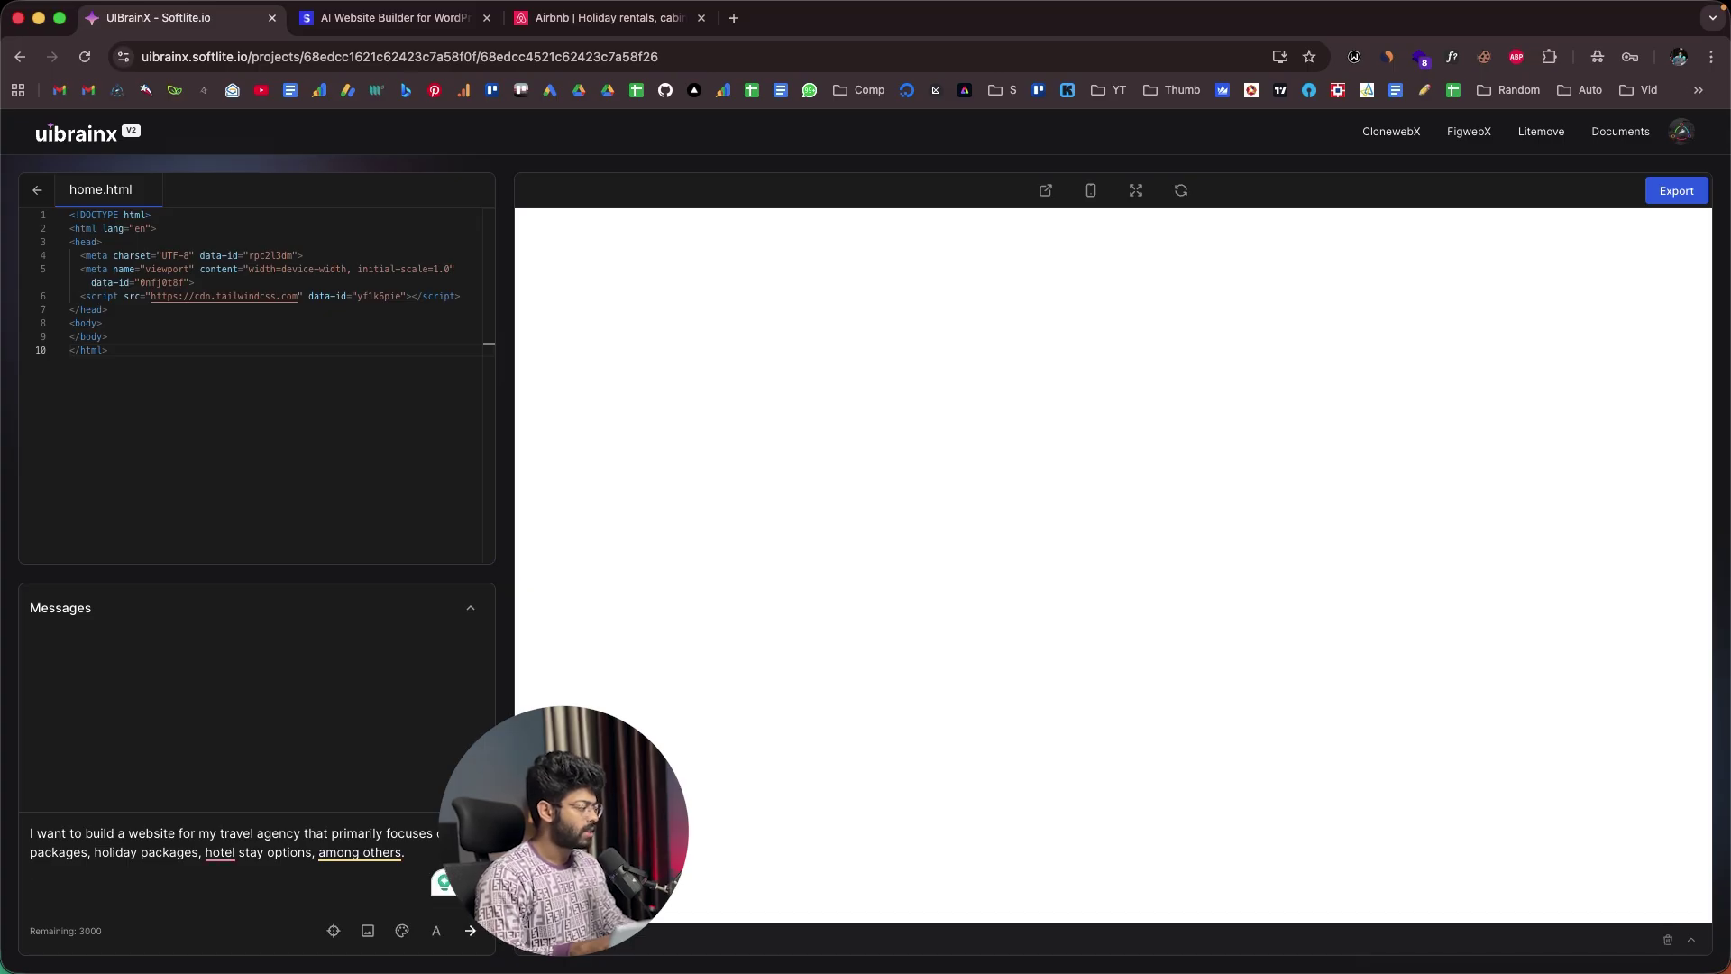
pyautogui.write('Take inspiration from Airbnb')
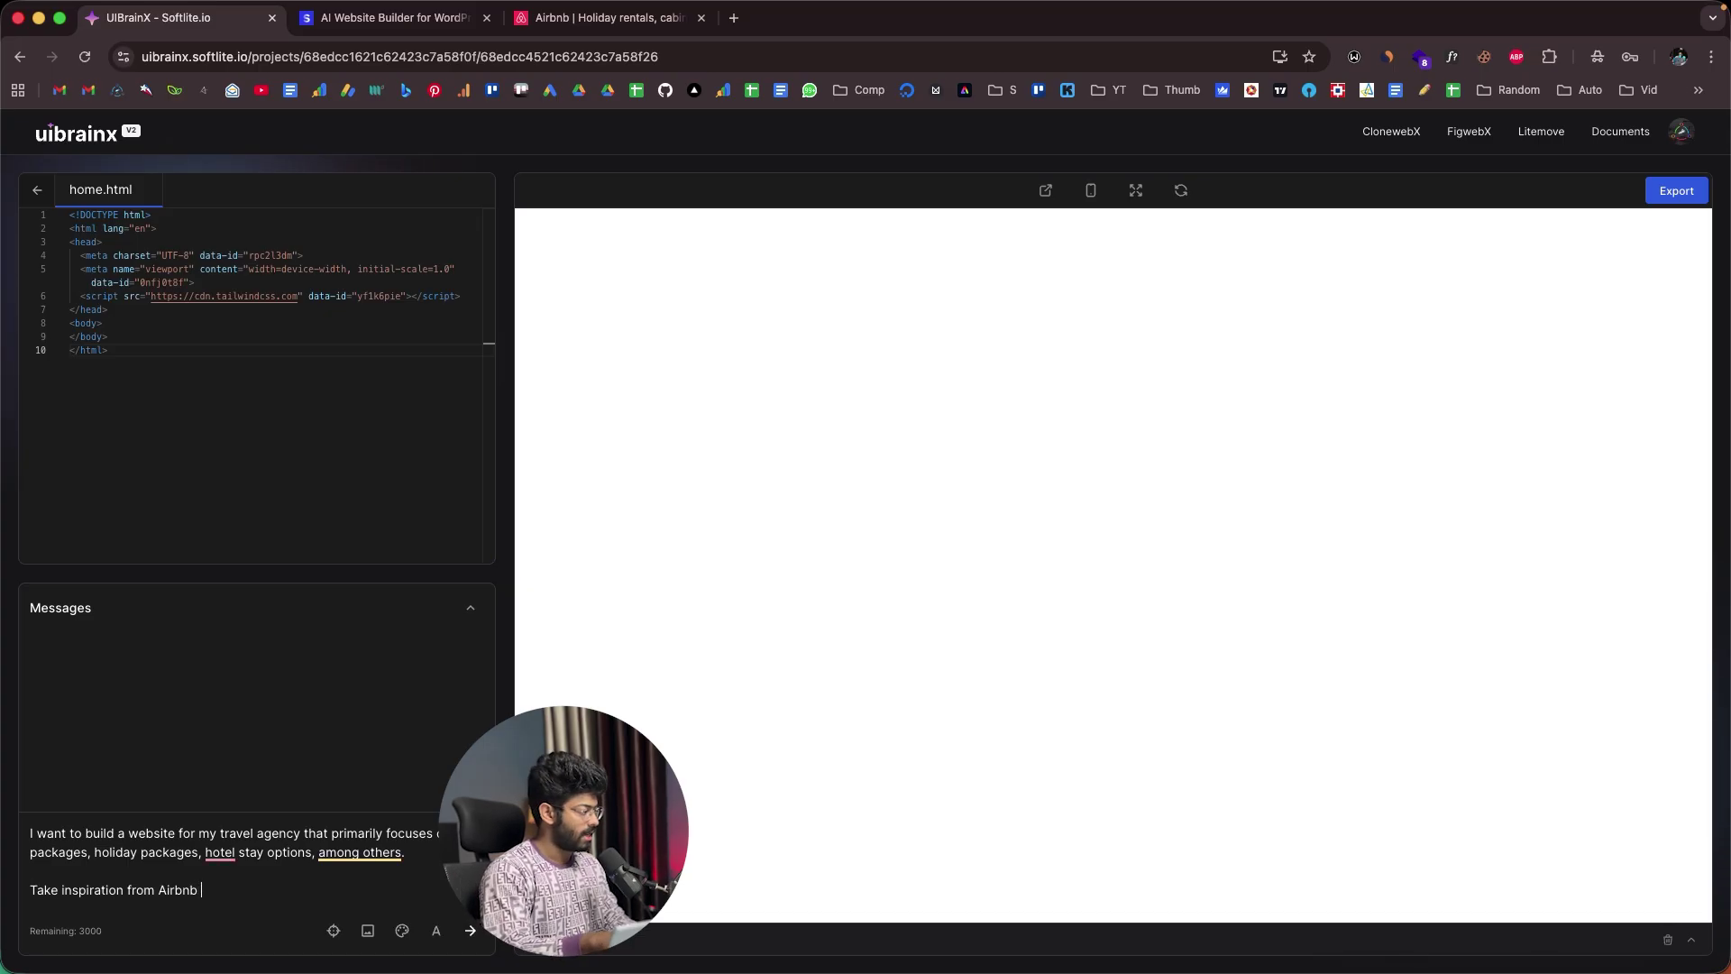
pyautogui.write('. -')
pyautogui.write('https://www.airbnb.co.in/')
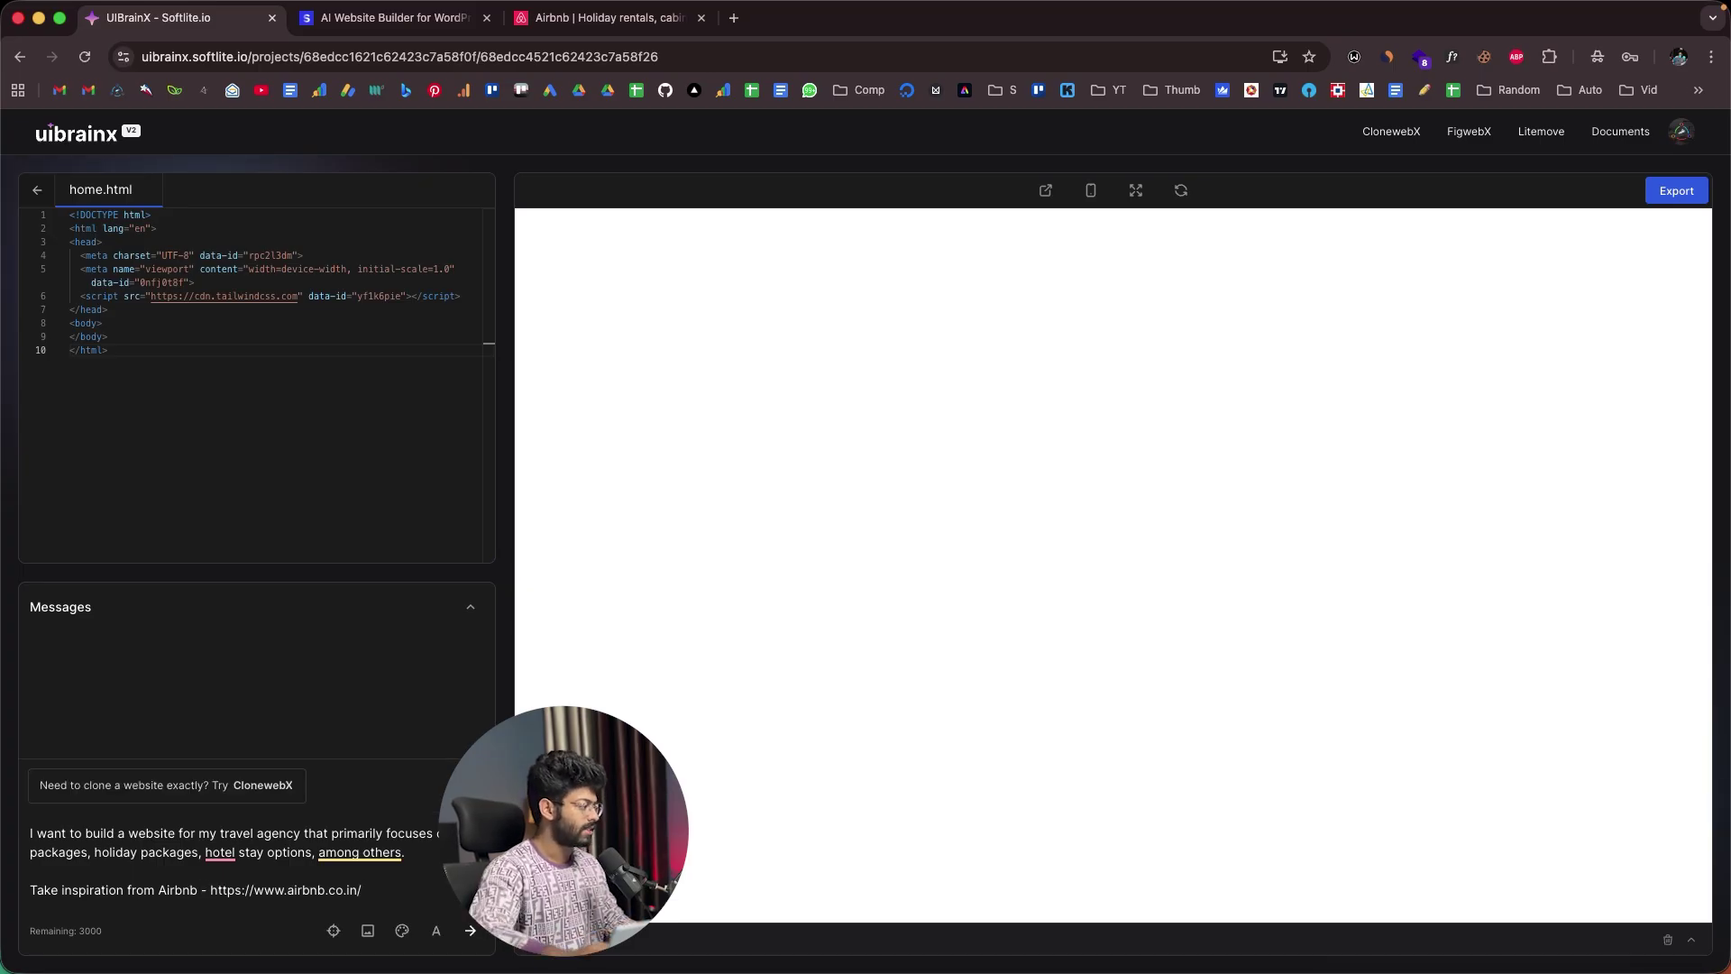
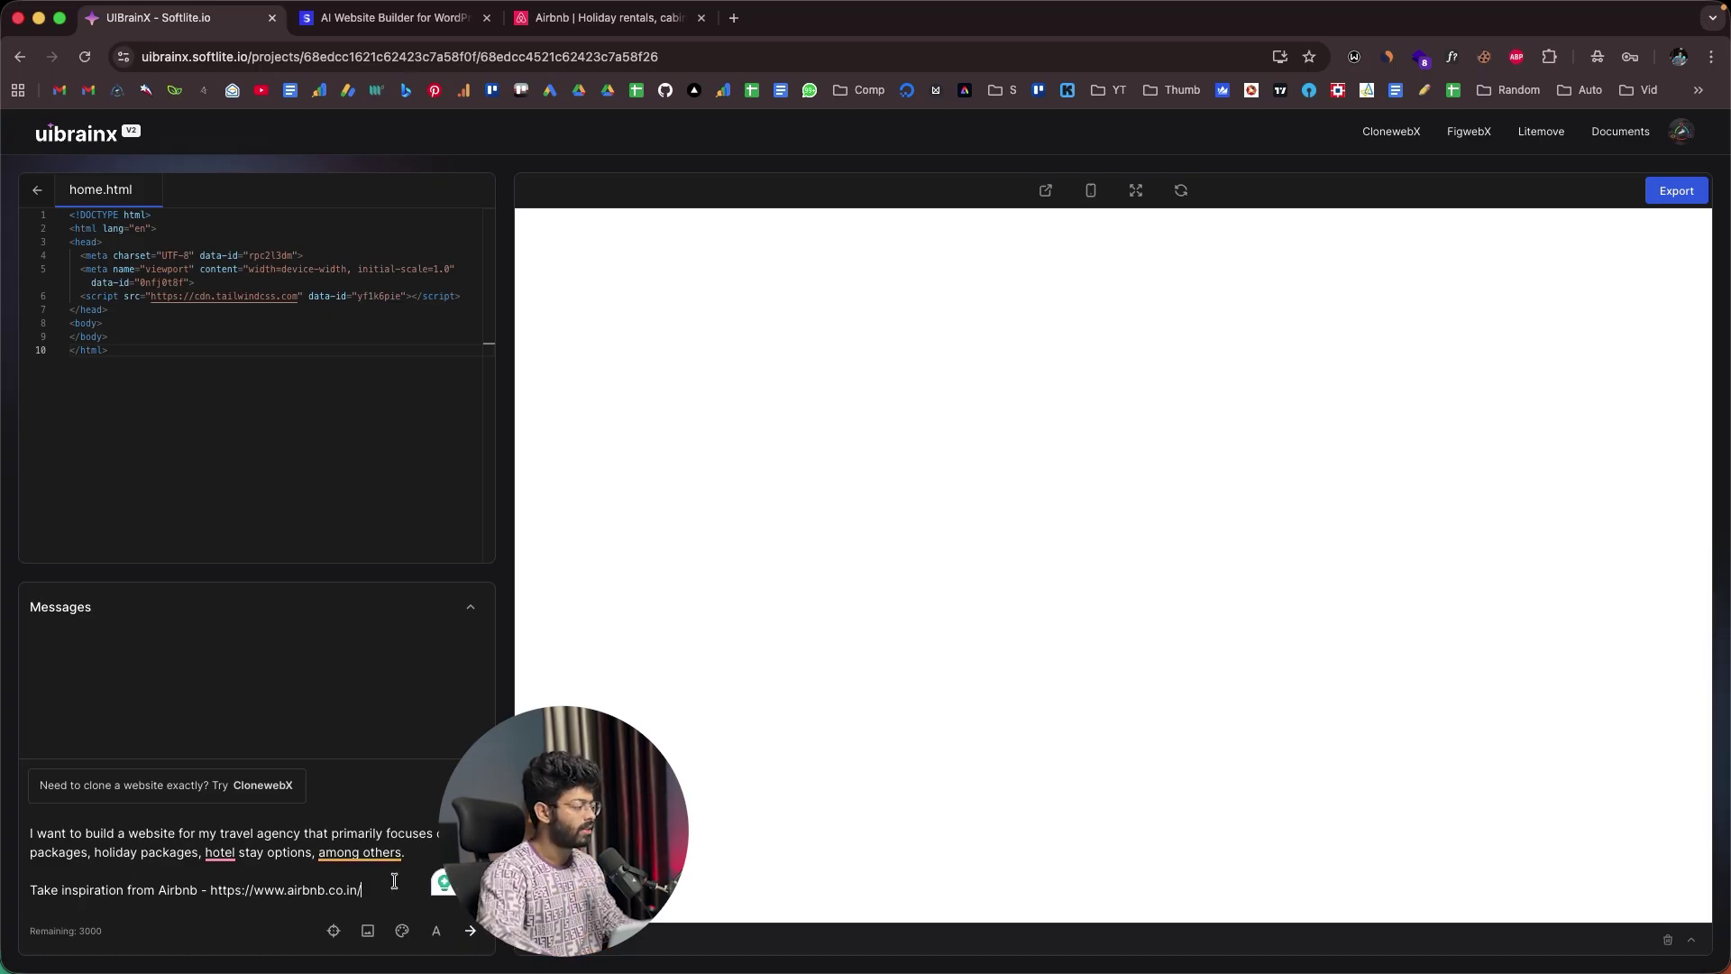
# Look through the available color palettes and fonts for the prompt without choosing any
pyautogui.click(369, 930)
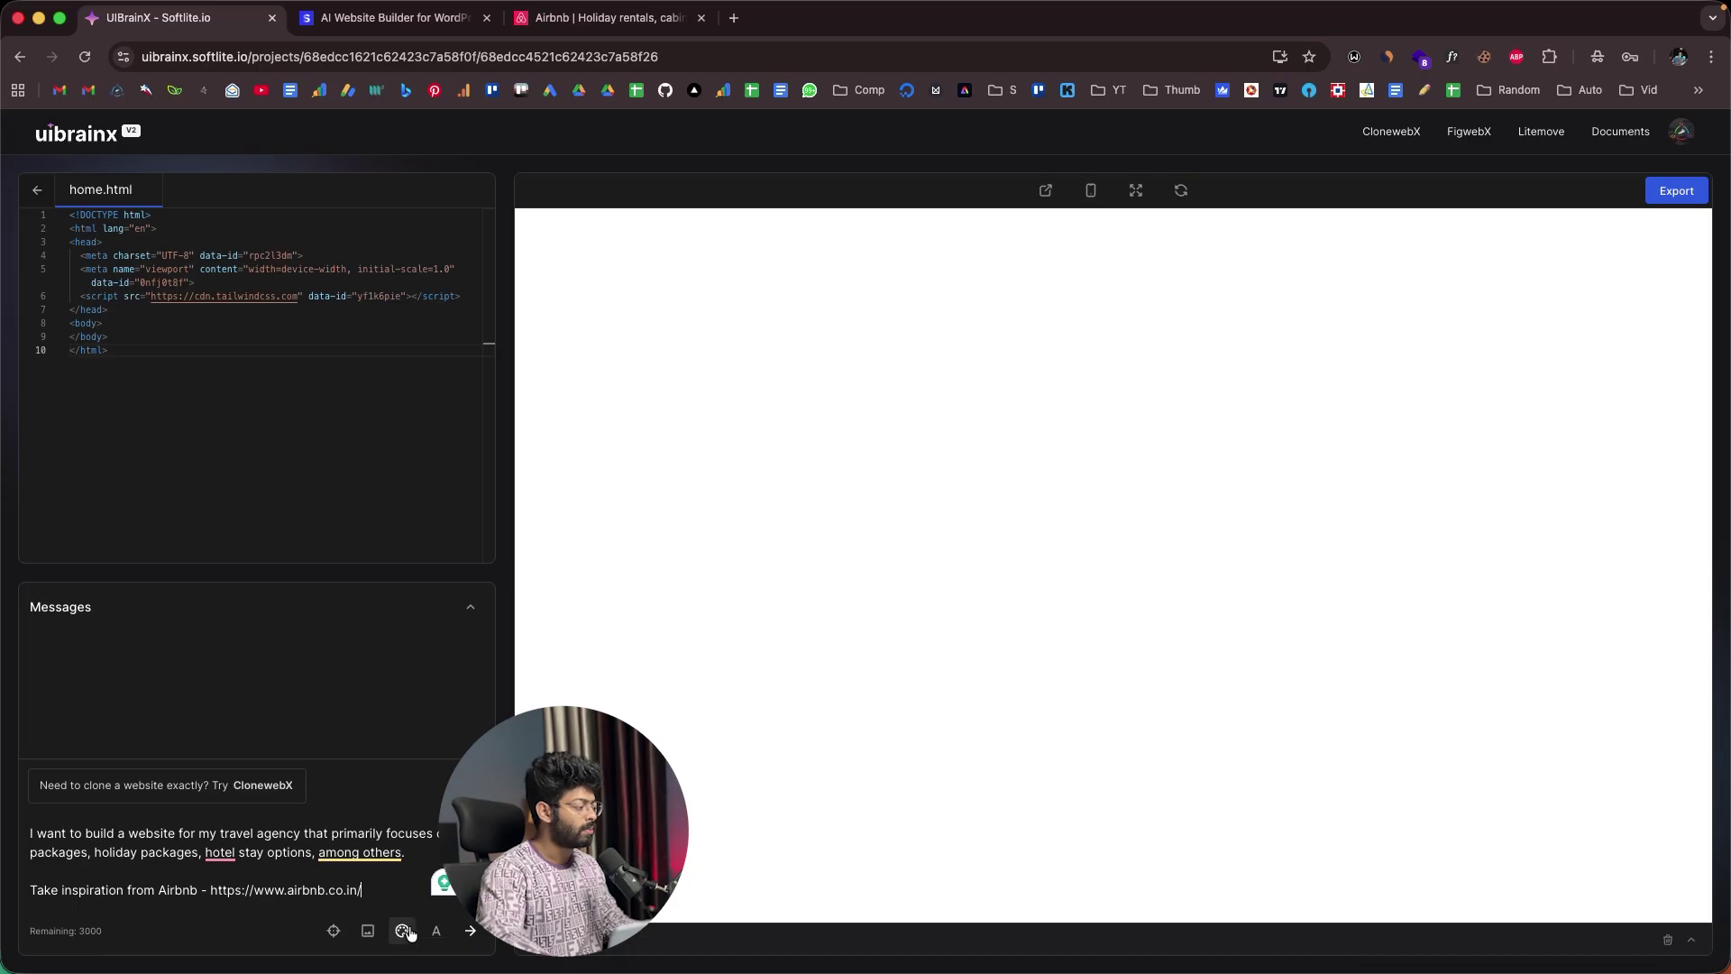
pyautogui.click(403, 931)
pyautogui.scroll(-10, 368, 818)
pyautogui.scroll(10, 367, 818)
pyautogui.click(166, 866)
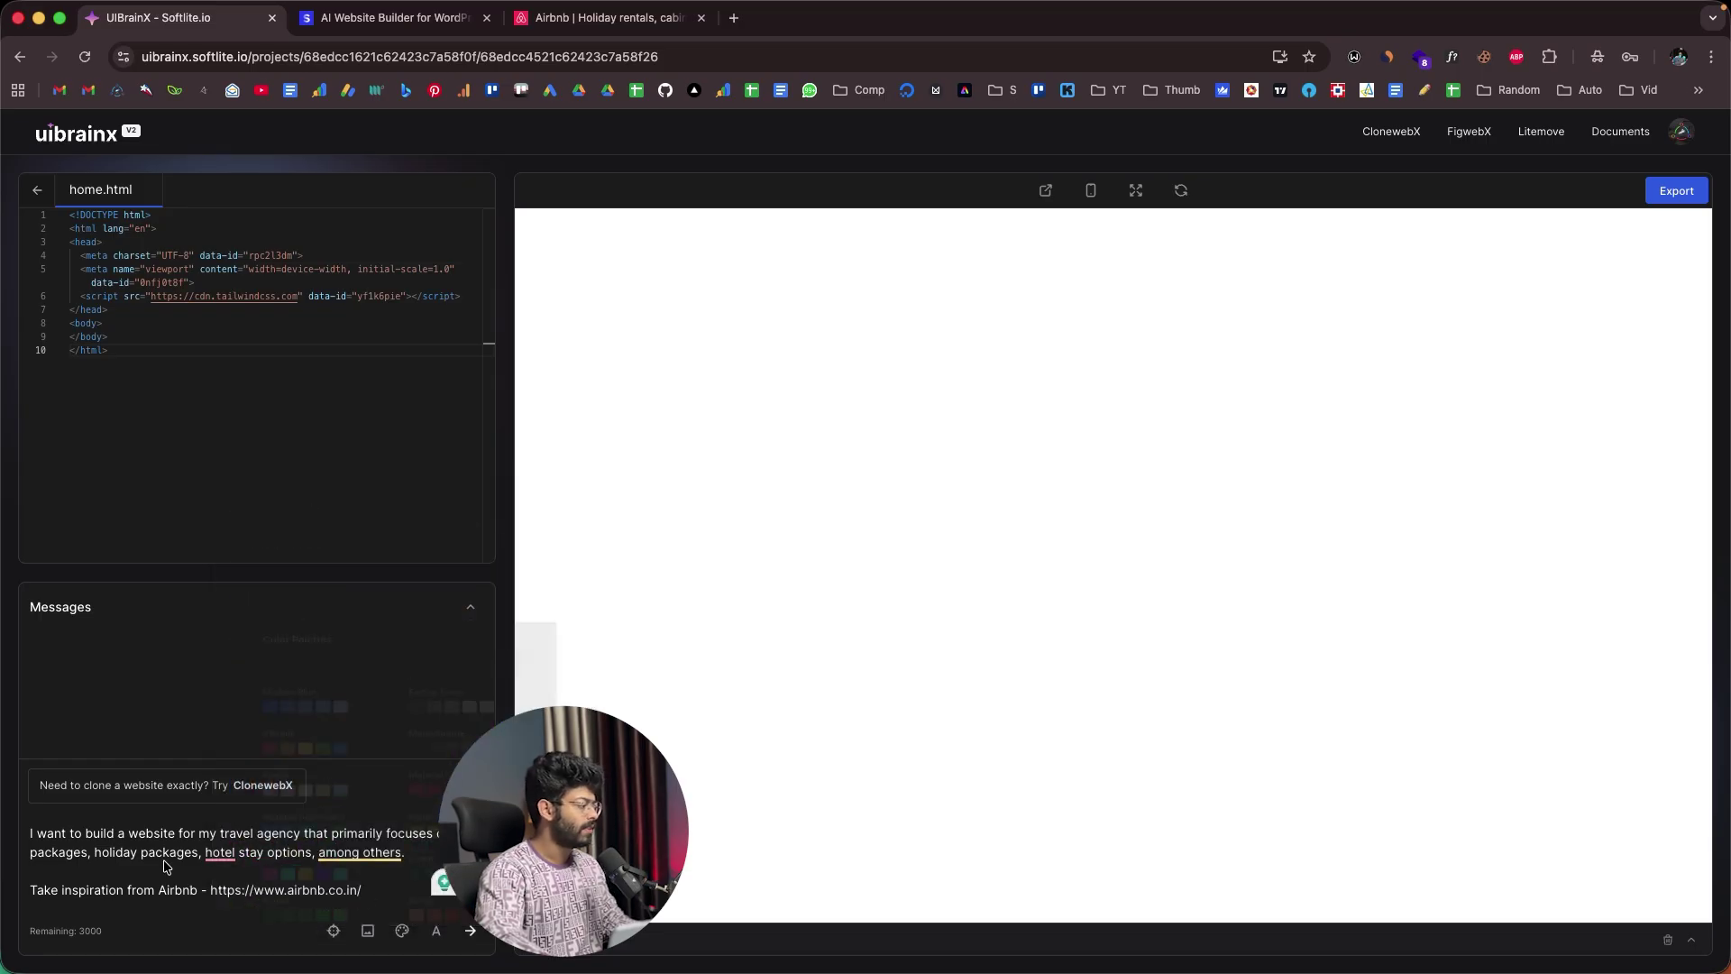
pyautogui.click(436, 931)
pyautogui.scroll(-5, 422, 735)
pyautogui.scroll(-2, 422, 735)
pyautogui.scroll(15, 424, 748)
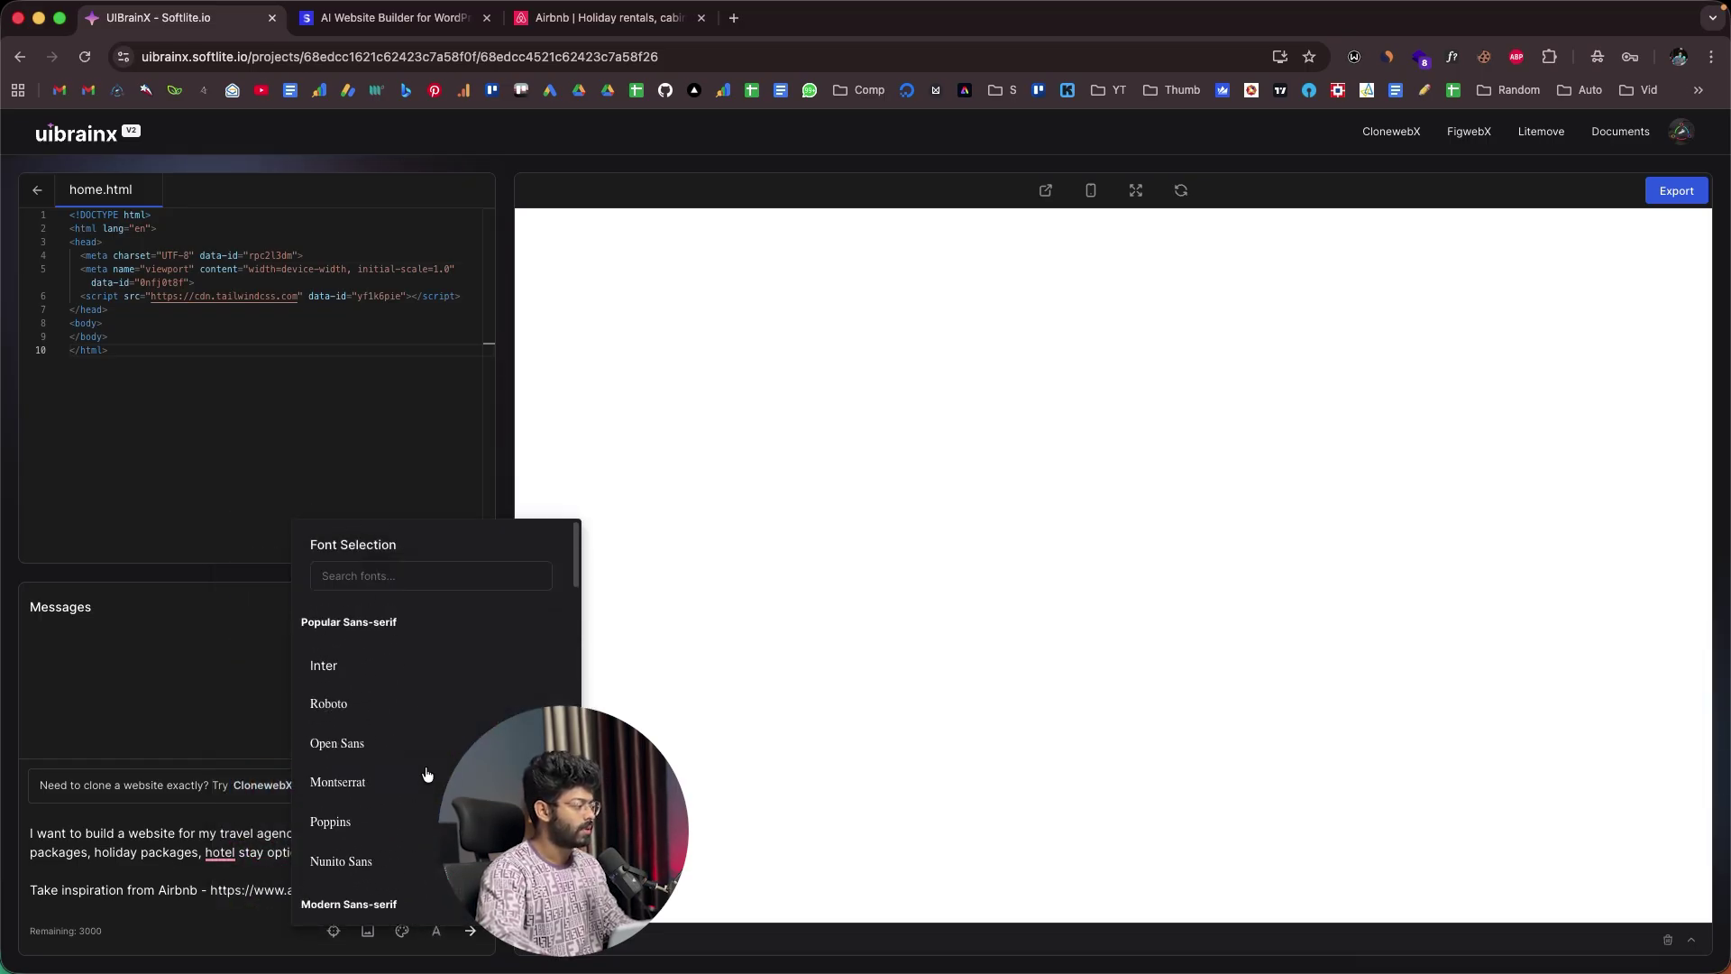
pyautogui.click(438, 937)
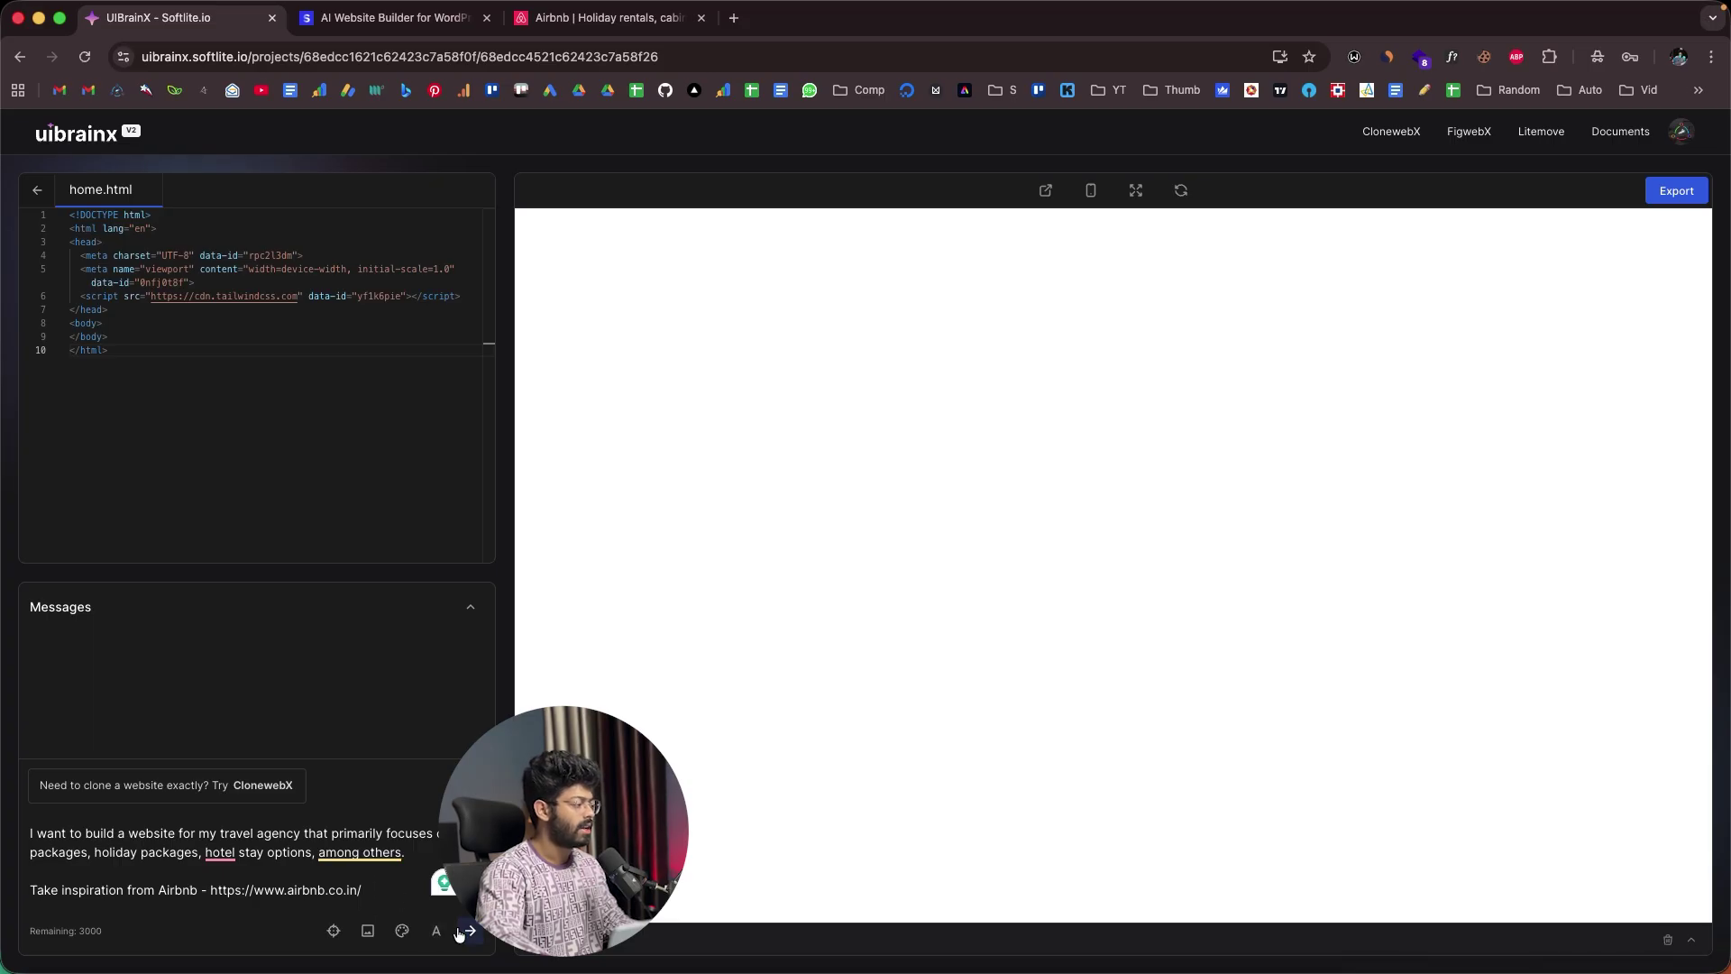
# Submit the prompt to generate the homepage, glancing at the Airbnb site during generation
pyautogui.click(469, 932)
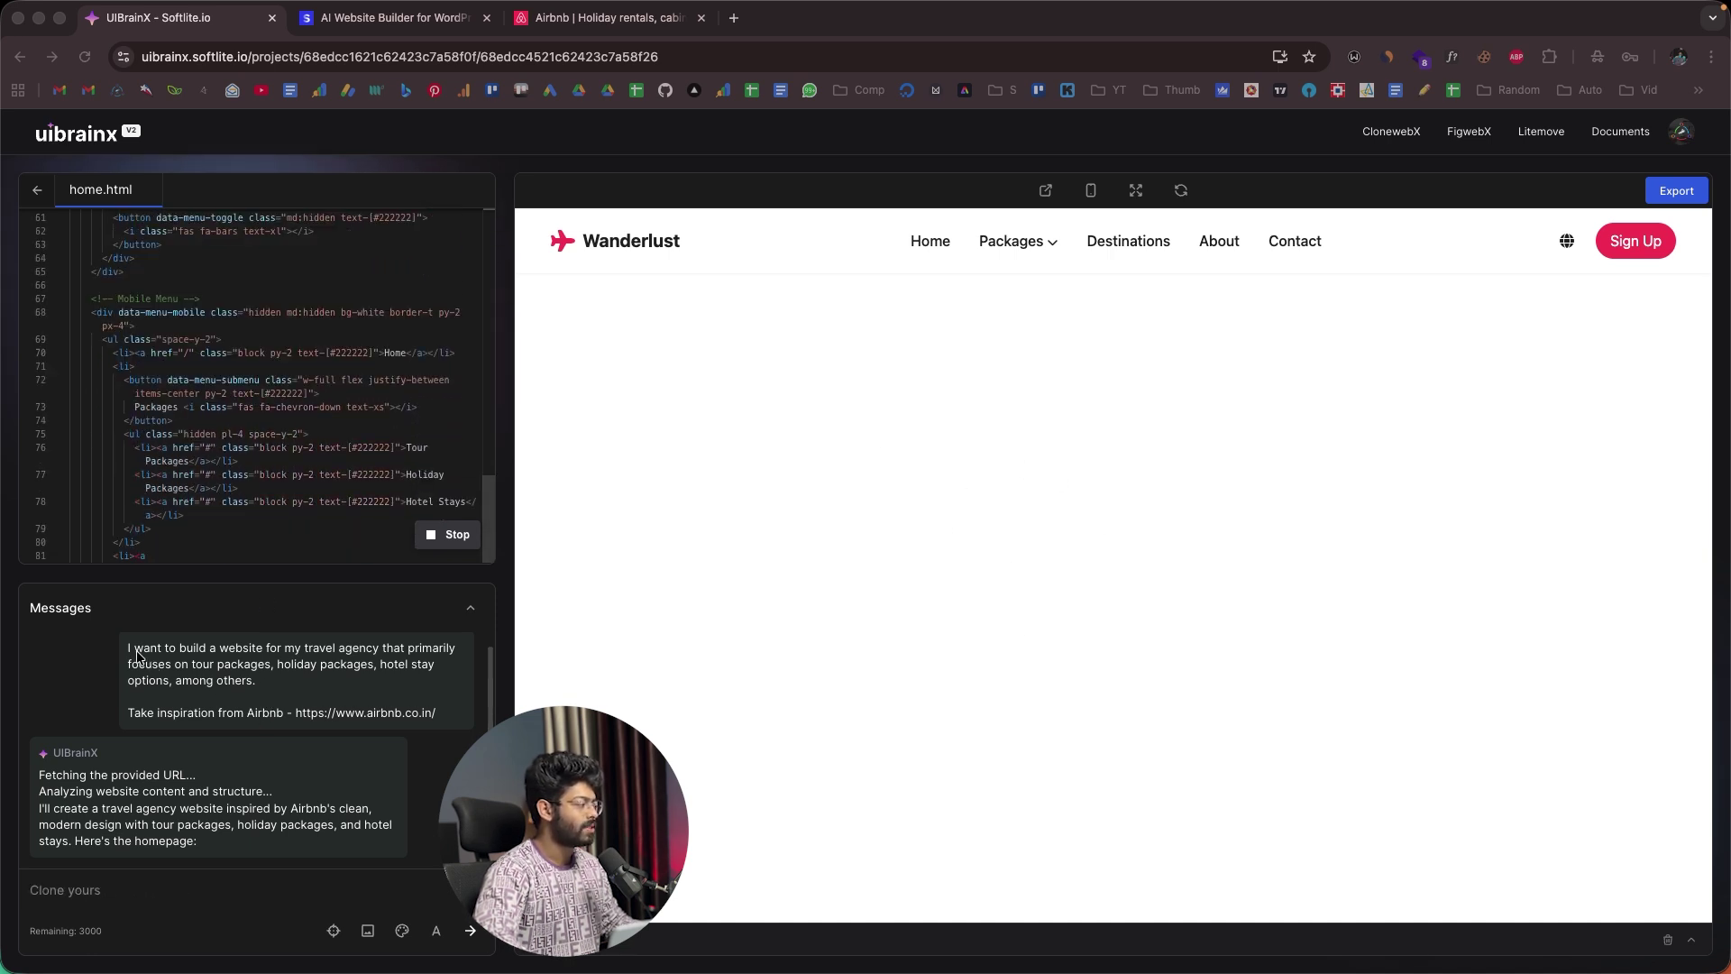
pyautogui.moveTo(127, 649); pyautogui.dragTo(462, 721)
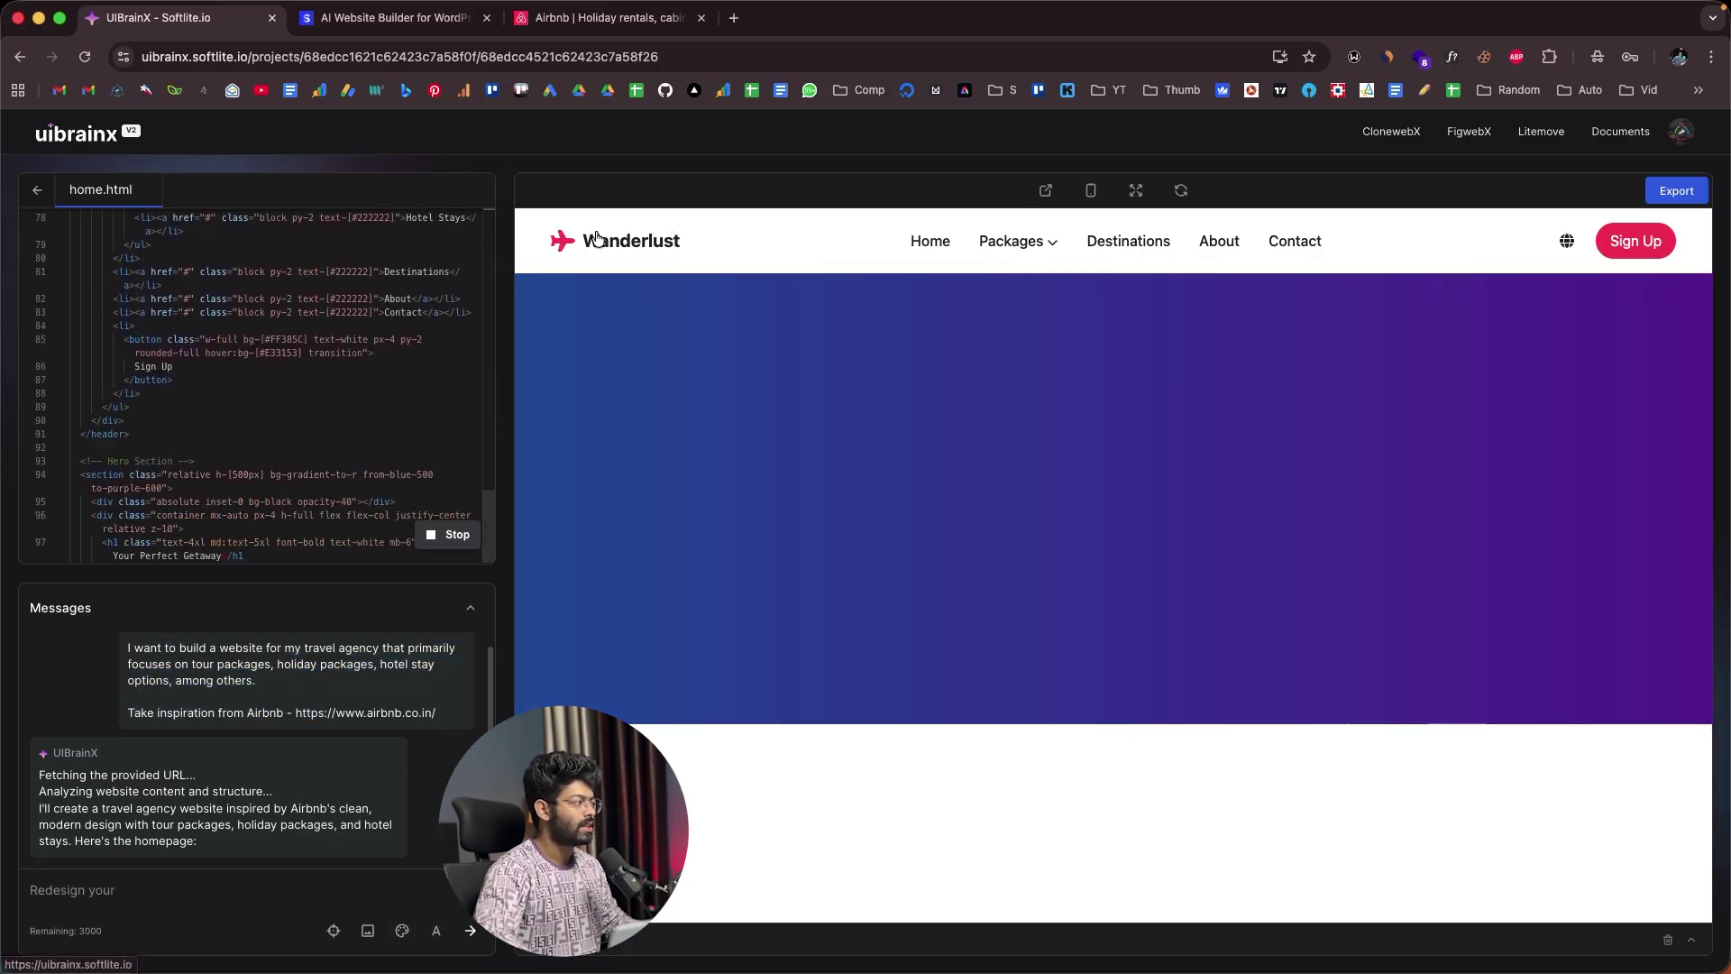
pyautogui.press('super+3')
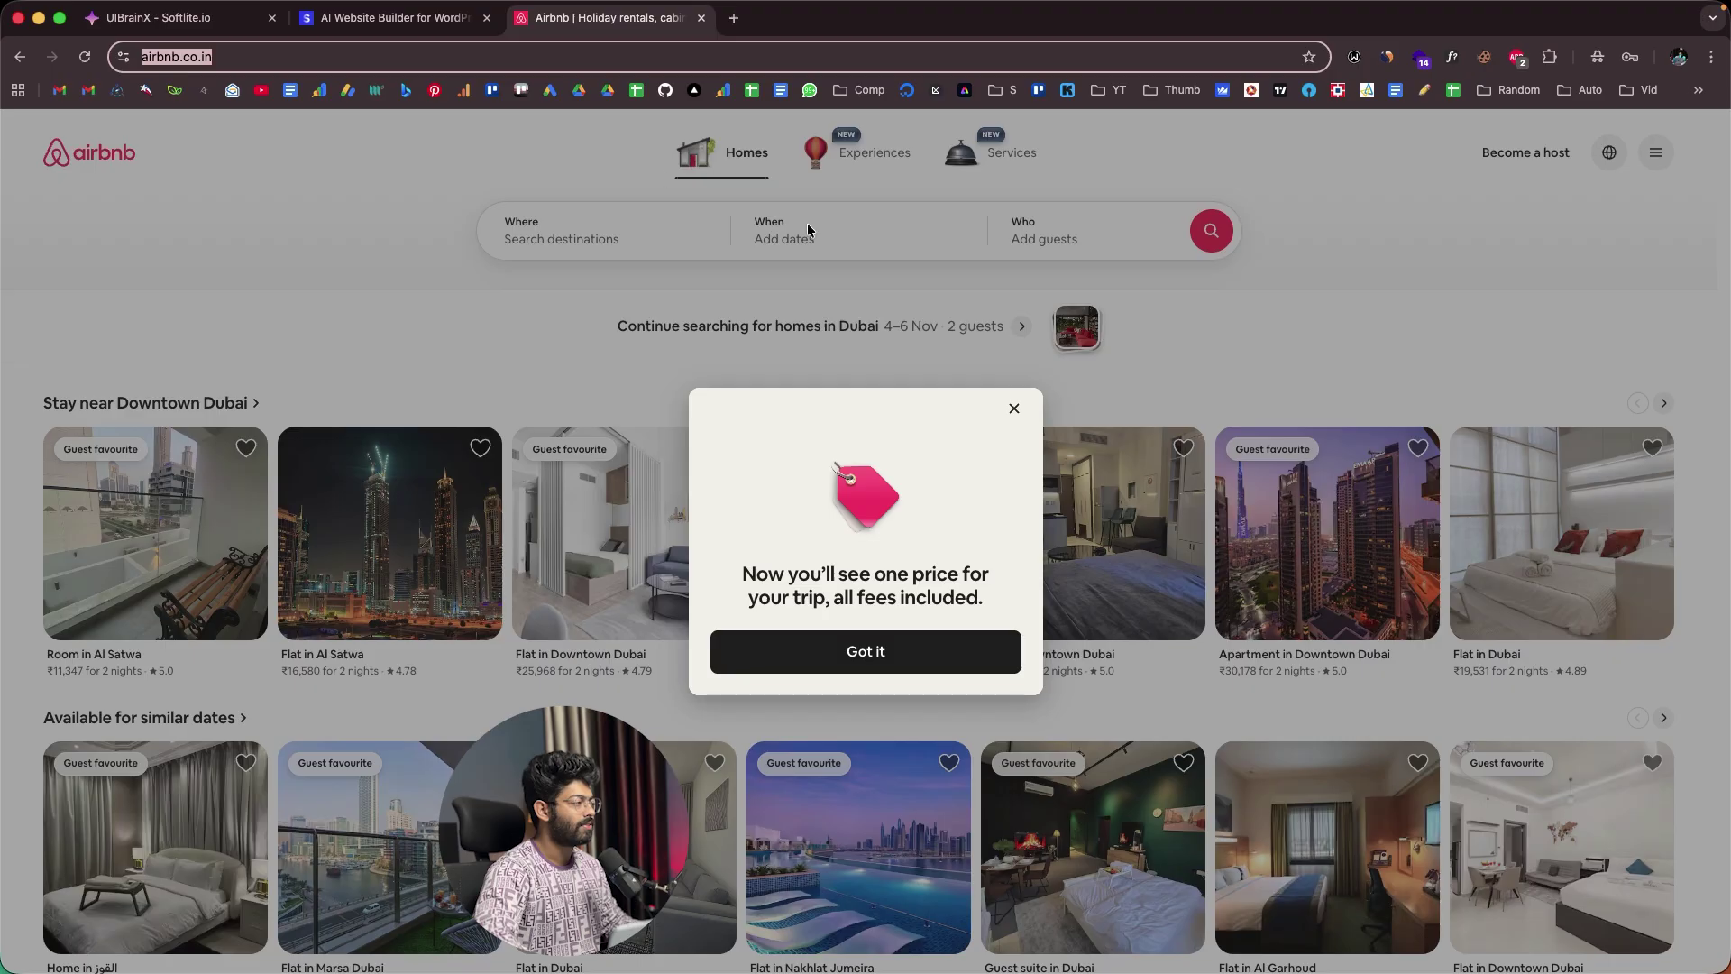
pyautogui.click(158, 19)
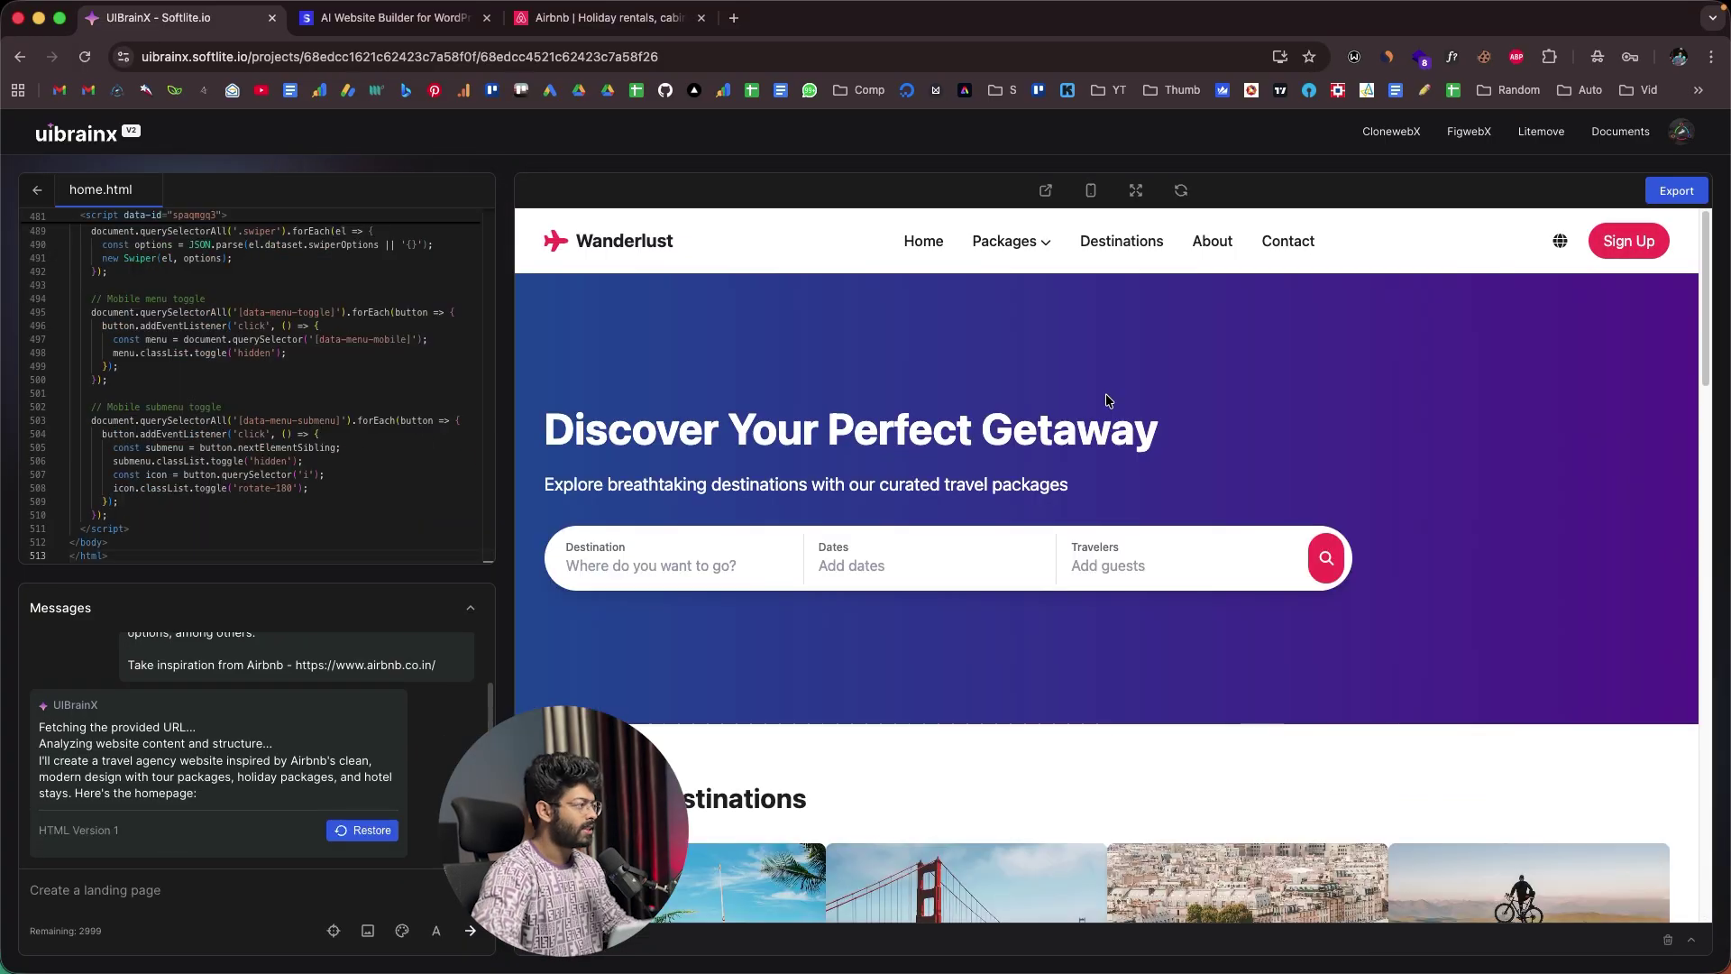
# Review the generated homepage from the hero section down to the newsletter and footer
pyautogui.scroll(-5, 961, 395)
pyautogui.scroll(-15, 961, 395)
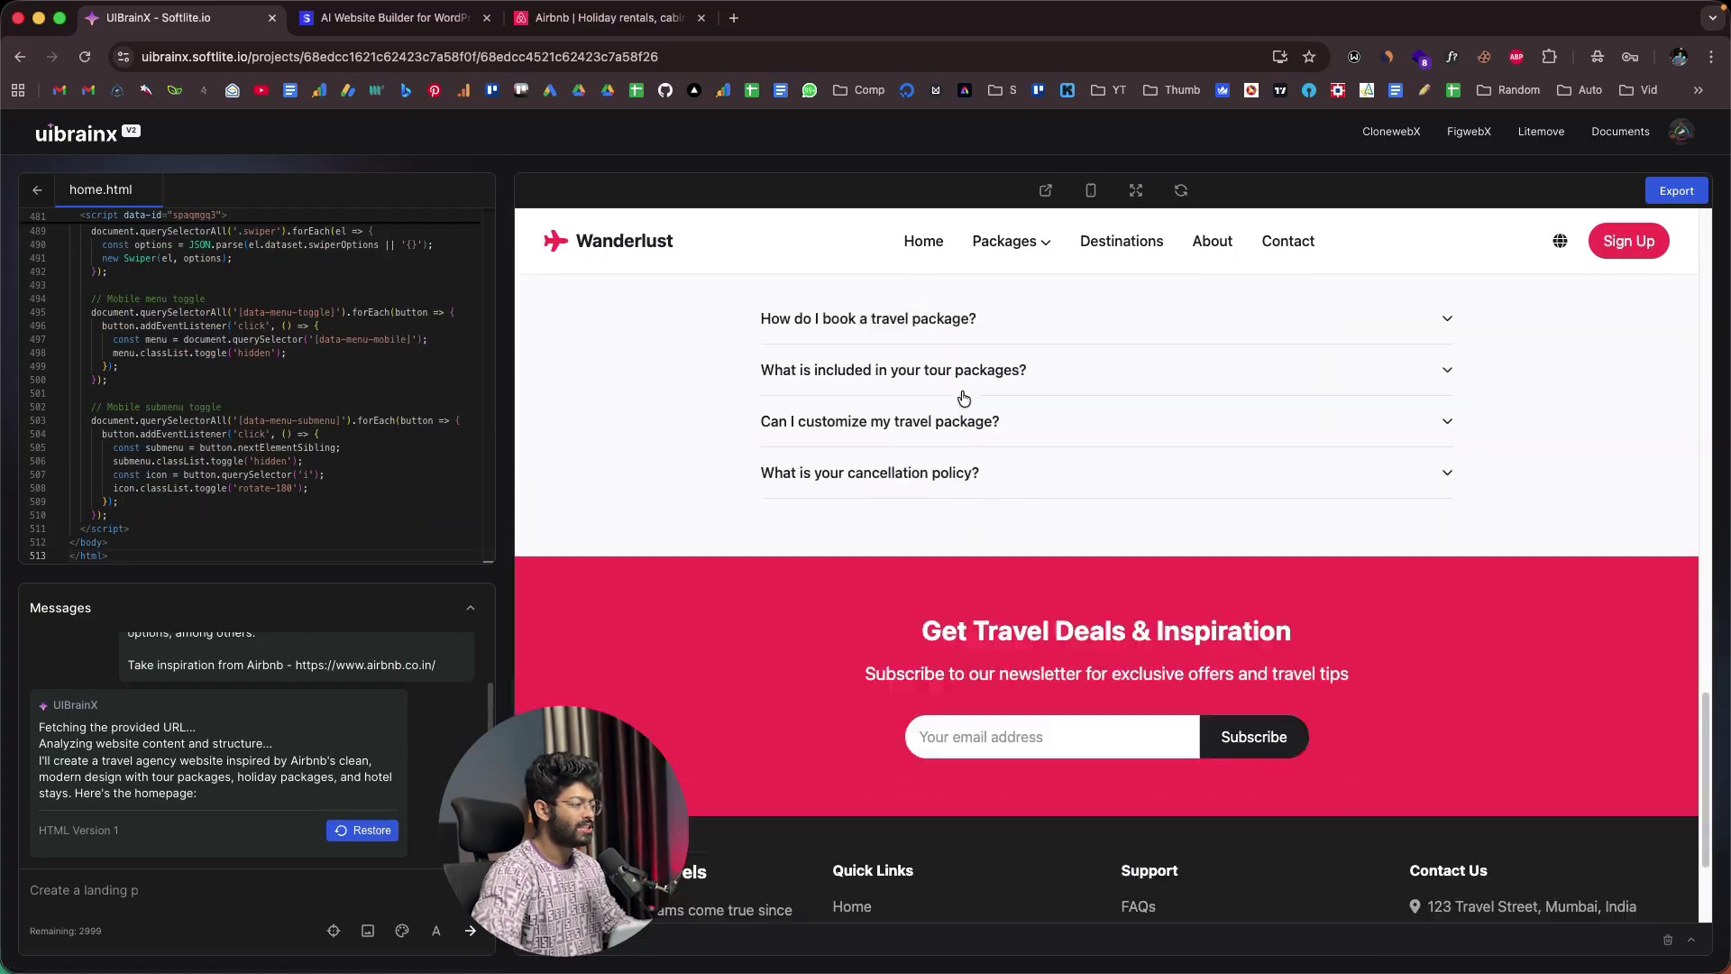
pyautogui.write('Desig')
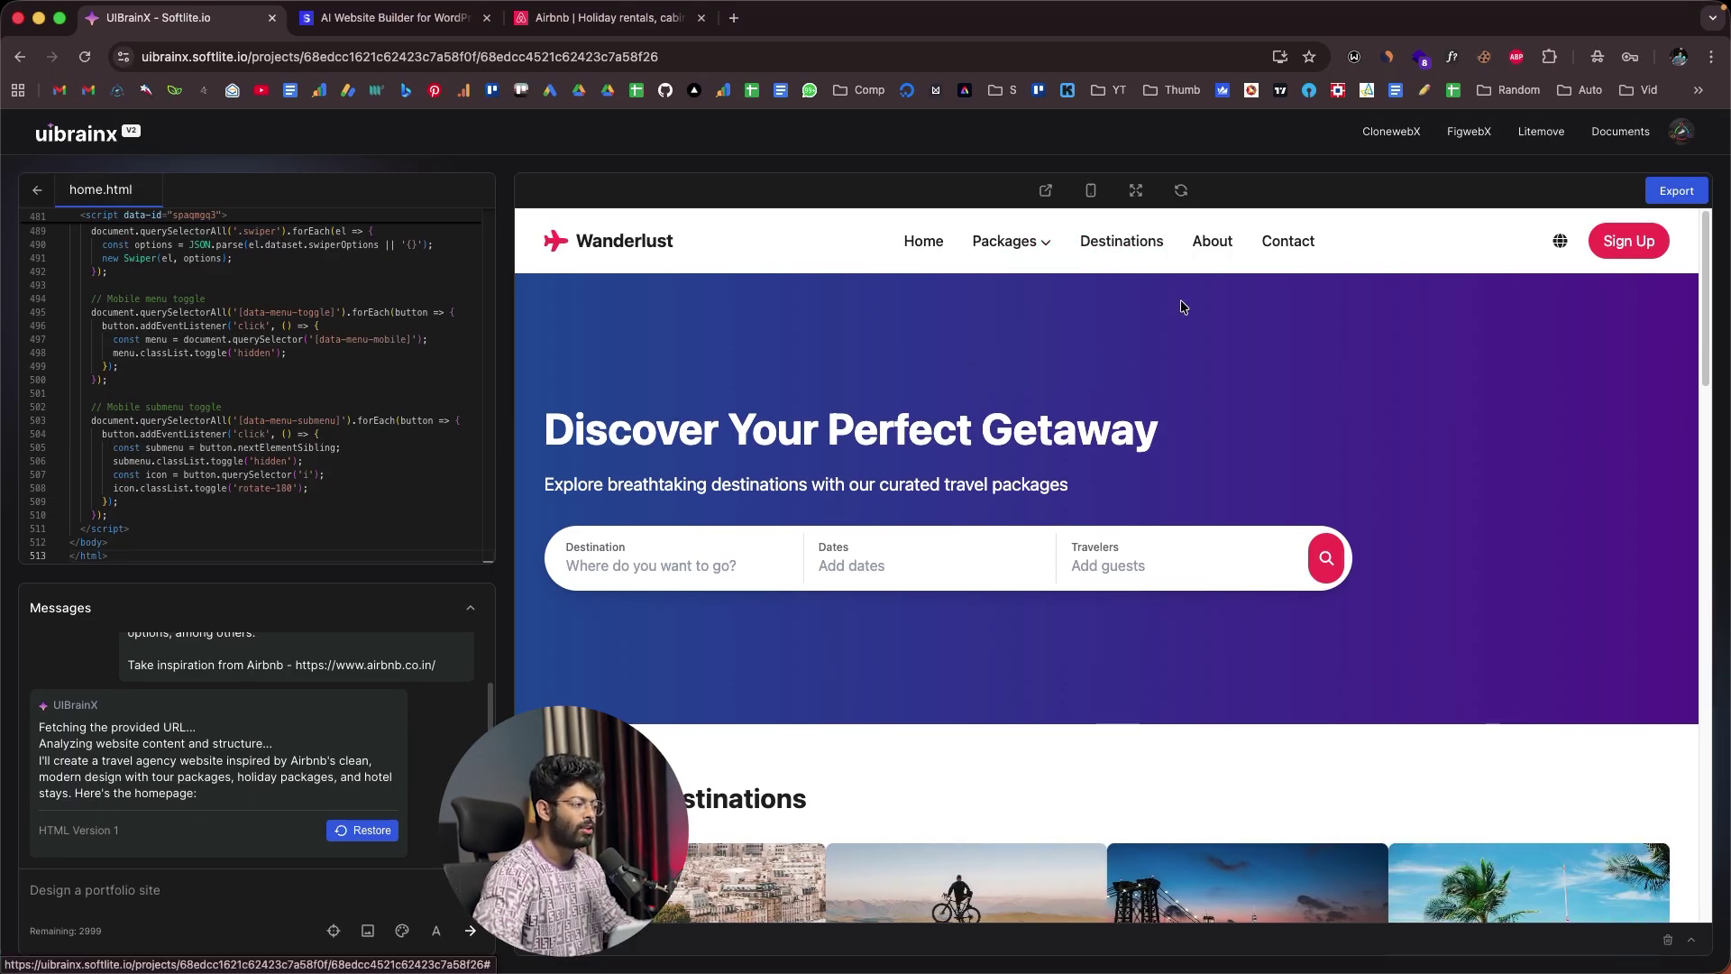
pyautogui.scroll(-1, 1058, 394)
pyautogui.scroll(-1, 902, 451)
# Switch to the Airbnb site, dismiss its pricing notice to see its layout, and return to the UIBrainX project
pyautogui.click(586, 18)
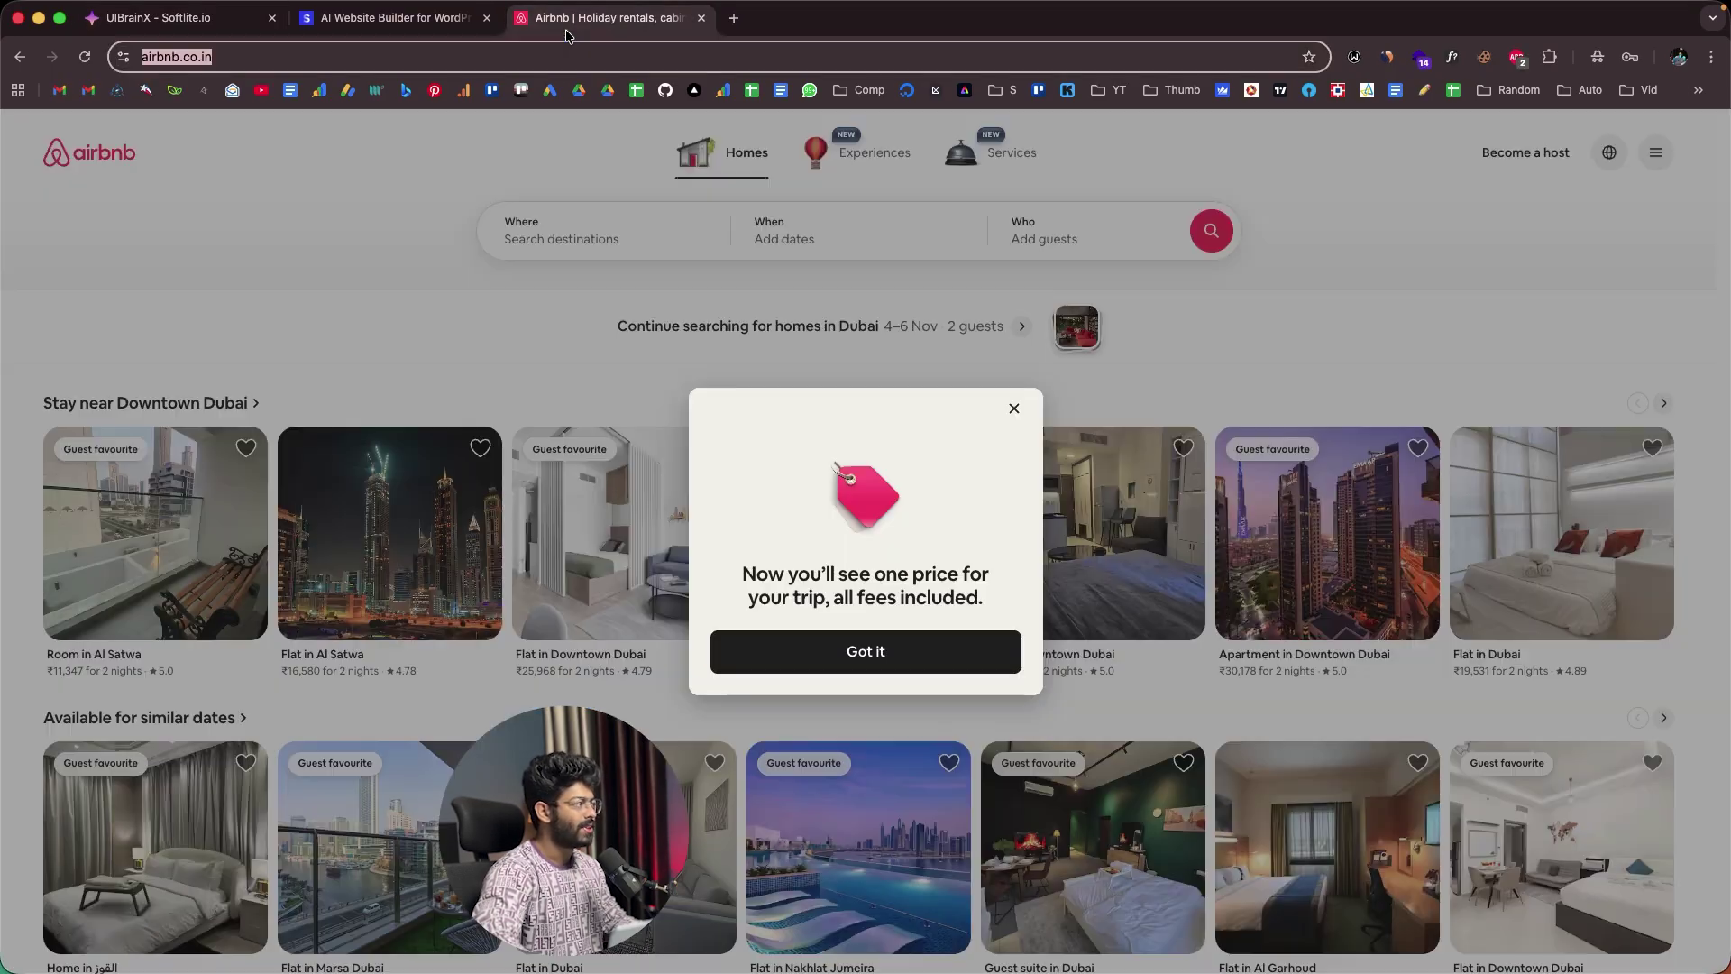
pyautogui.click(1008, 413)
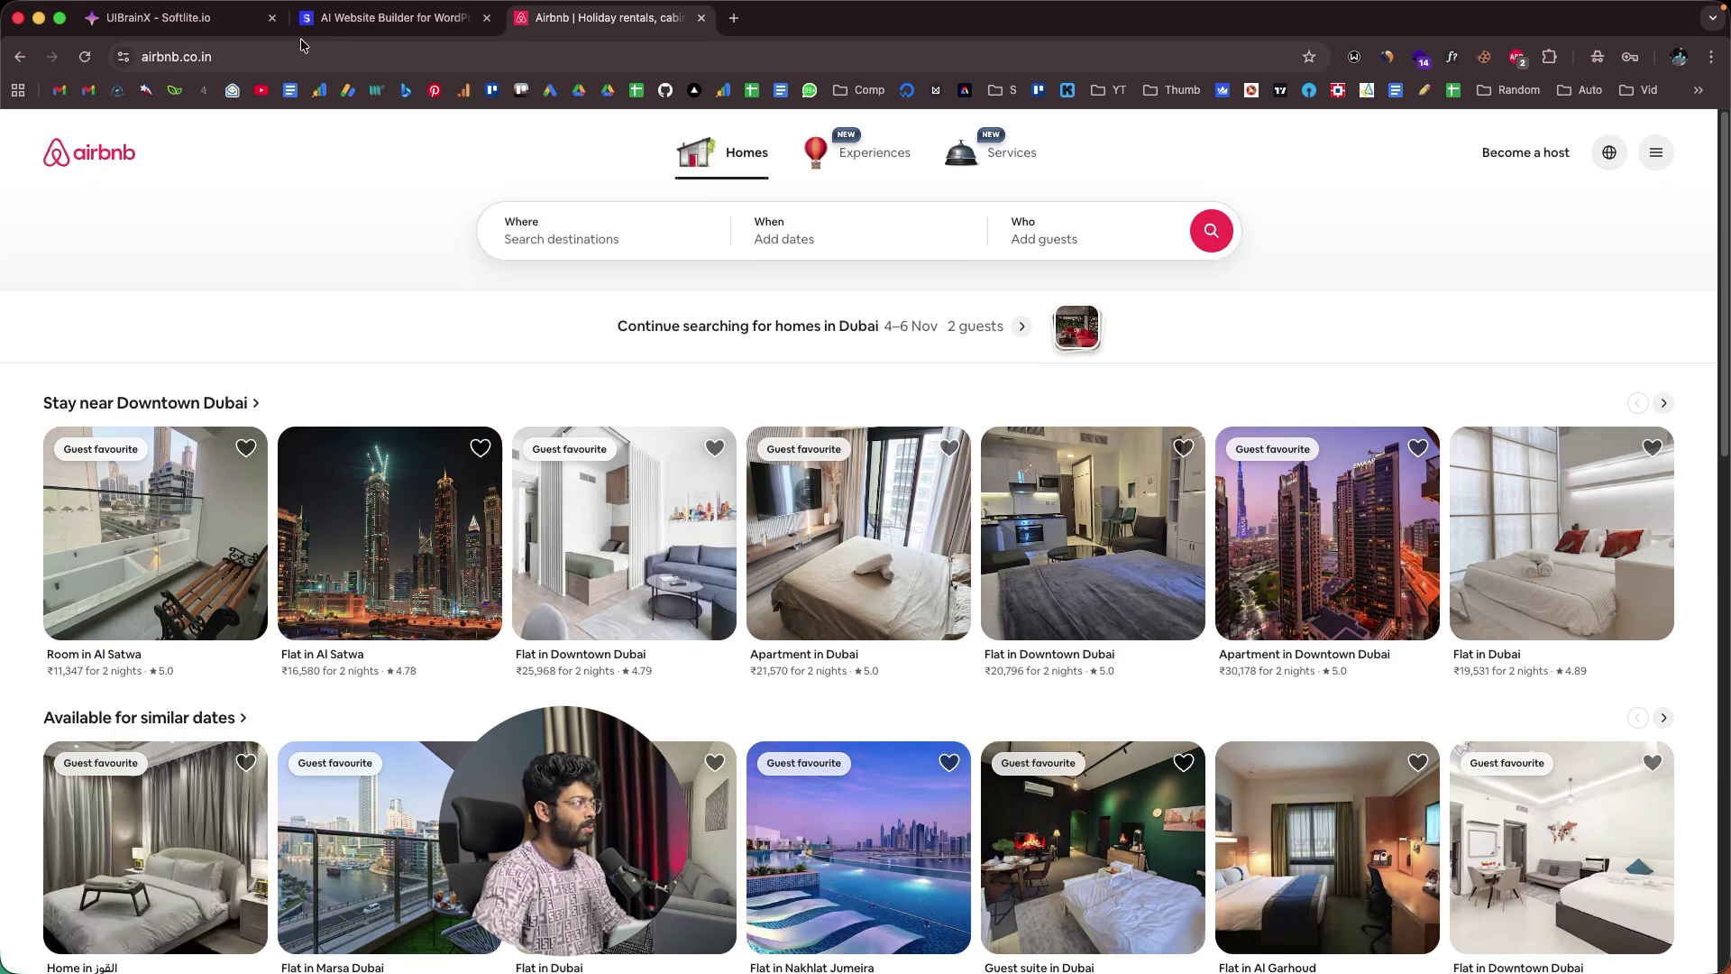
pyautogui.click(260, 30)
pyautogui.click(223, 27)
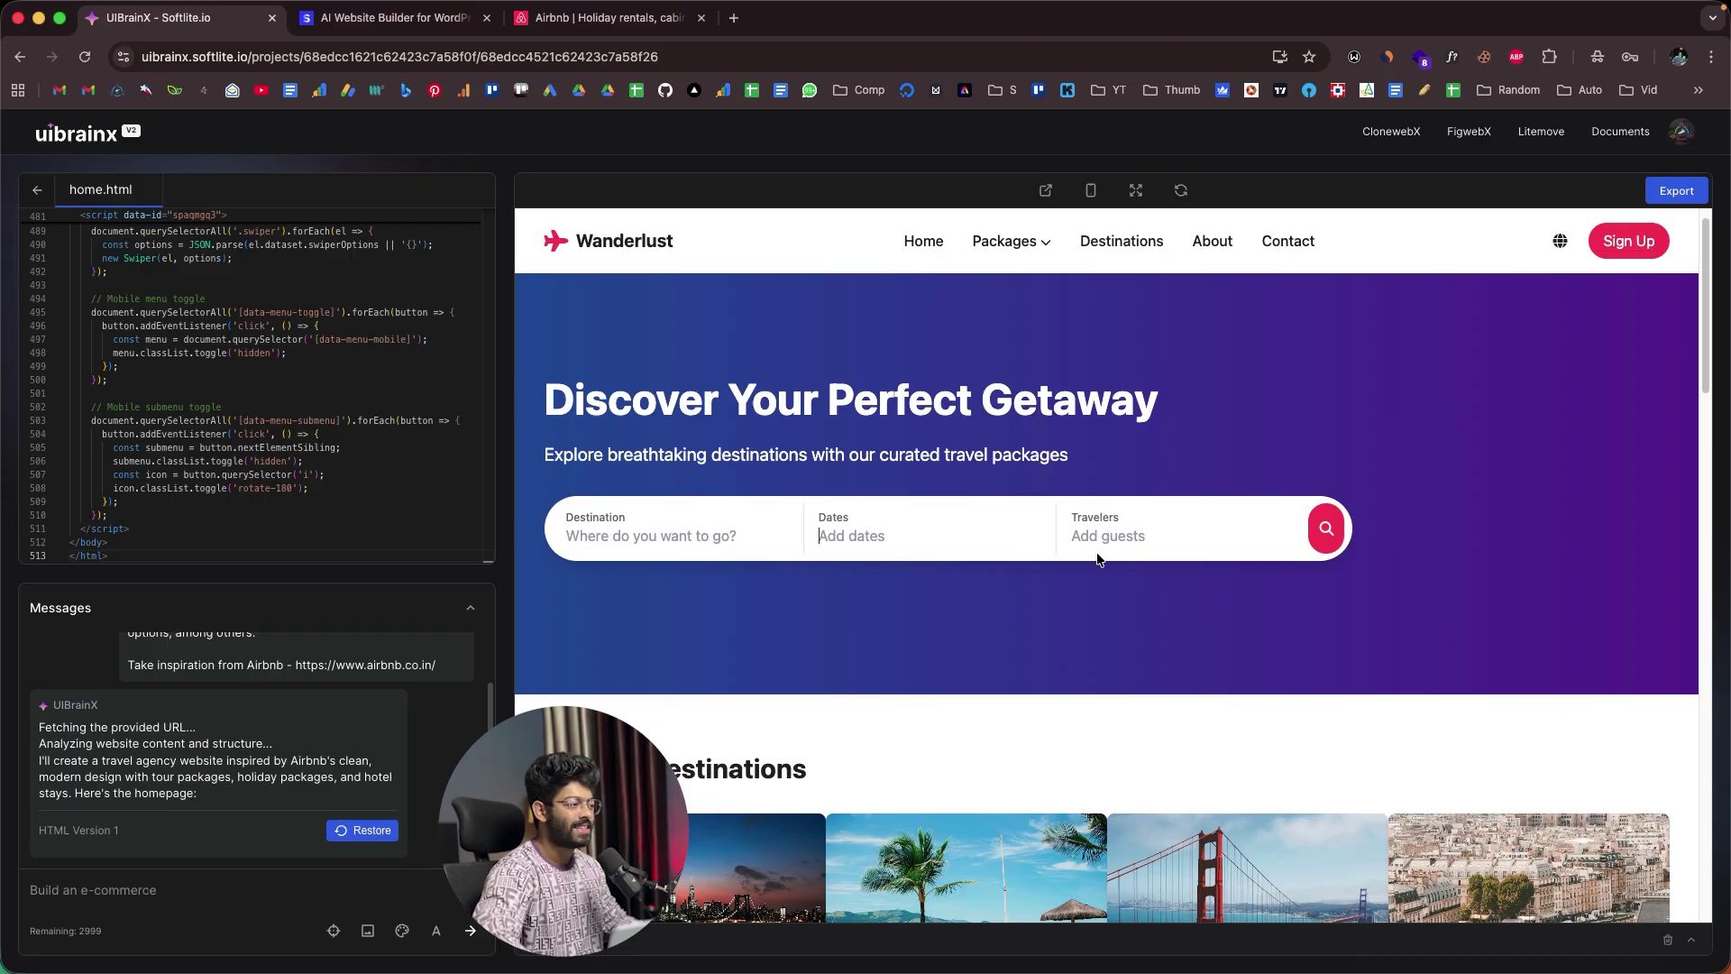
# Test the Dates field of the hero search bar and the Popular Destinations carousel in the preview
pyautogui.click(828, 539)
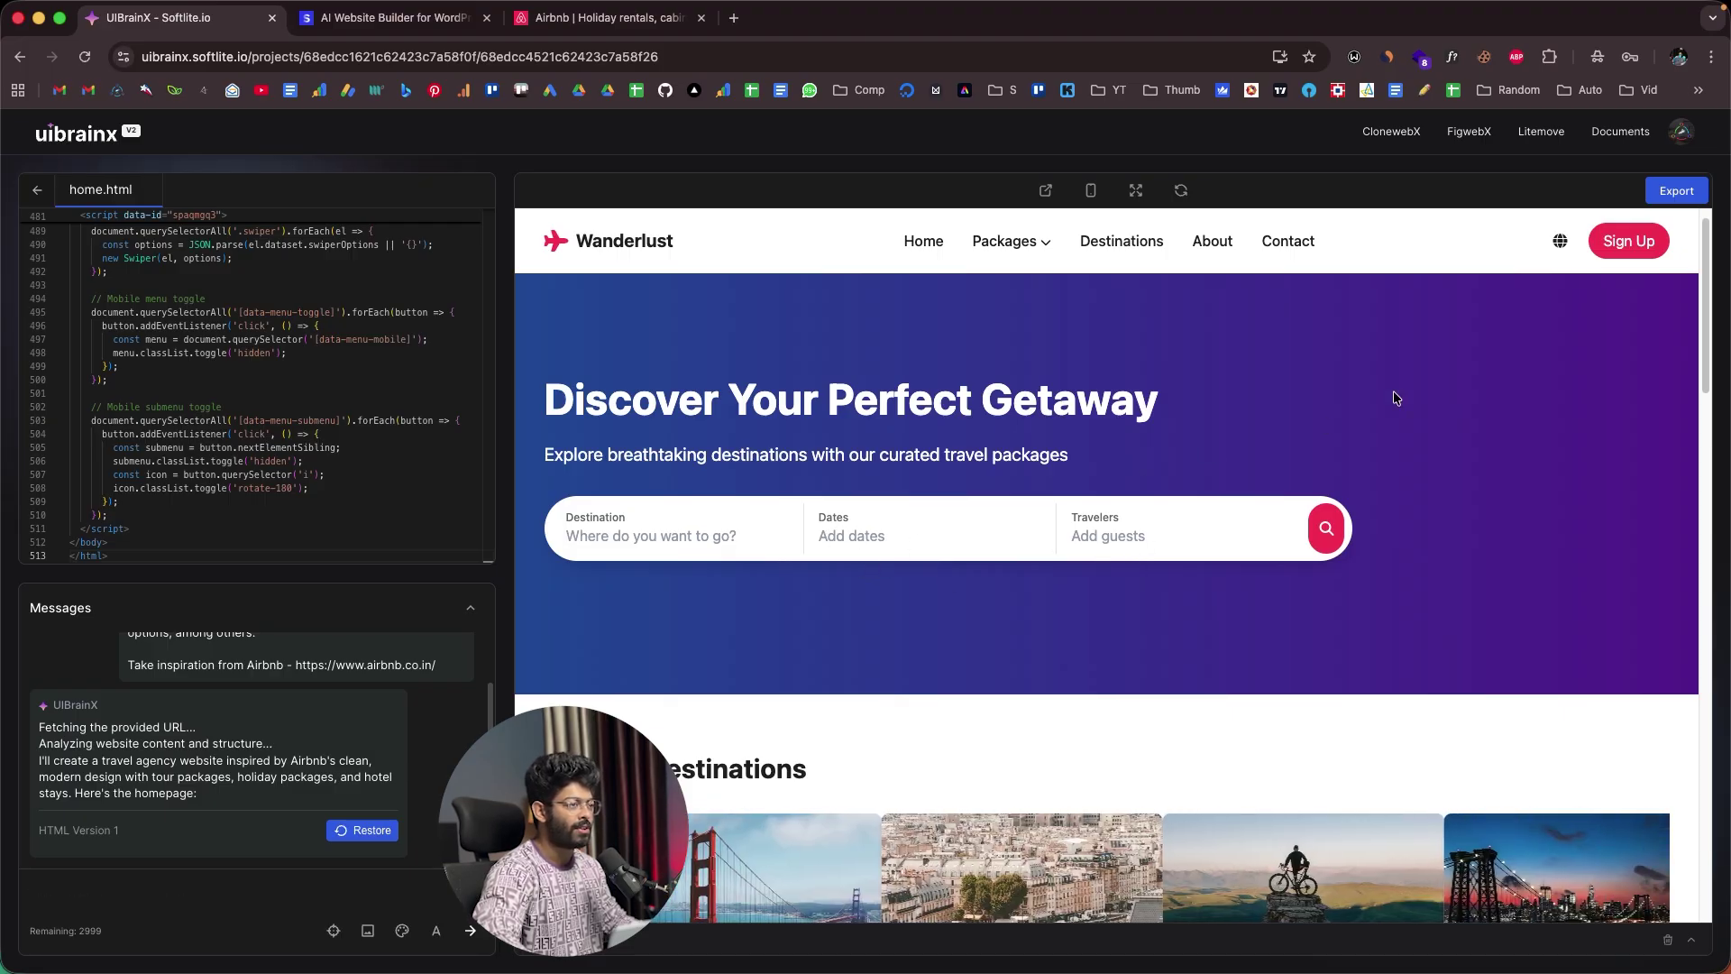
pyautogui.scroll(-4, 1248, 452)
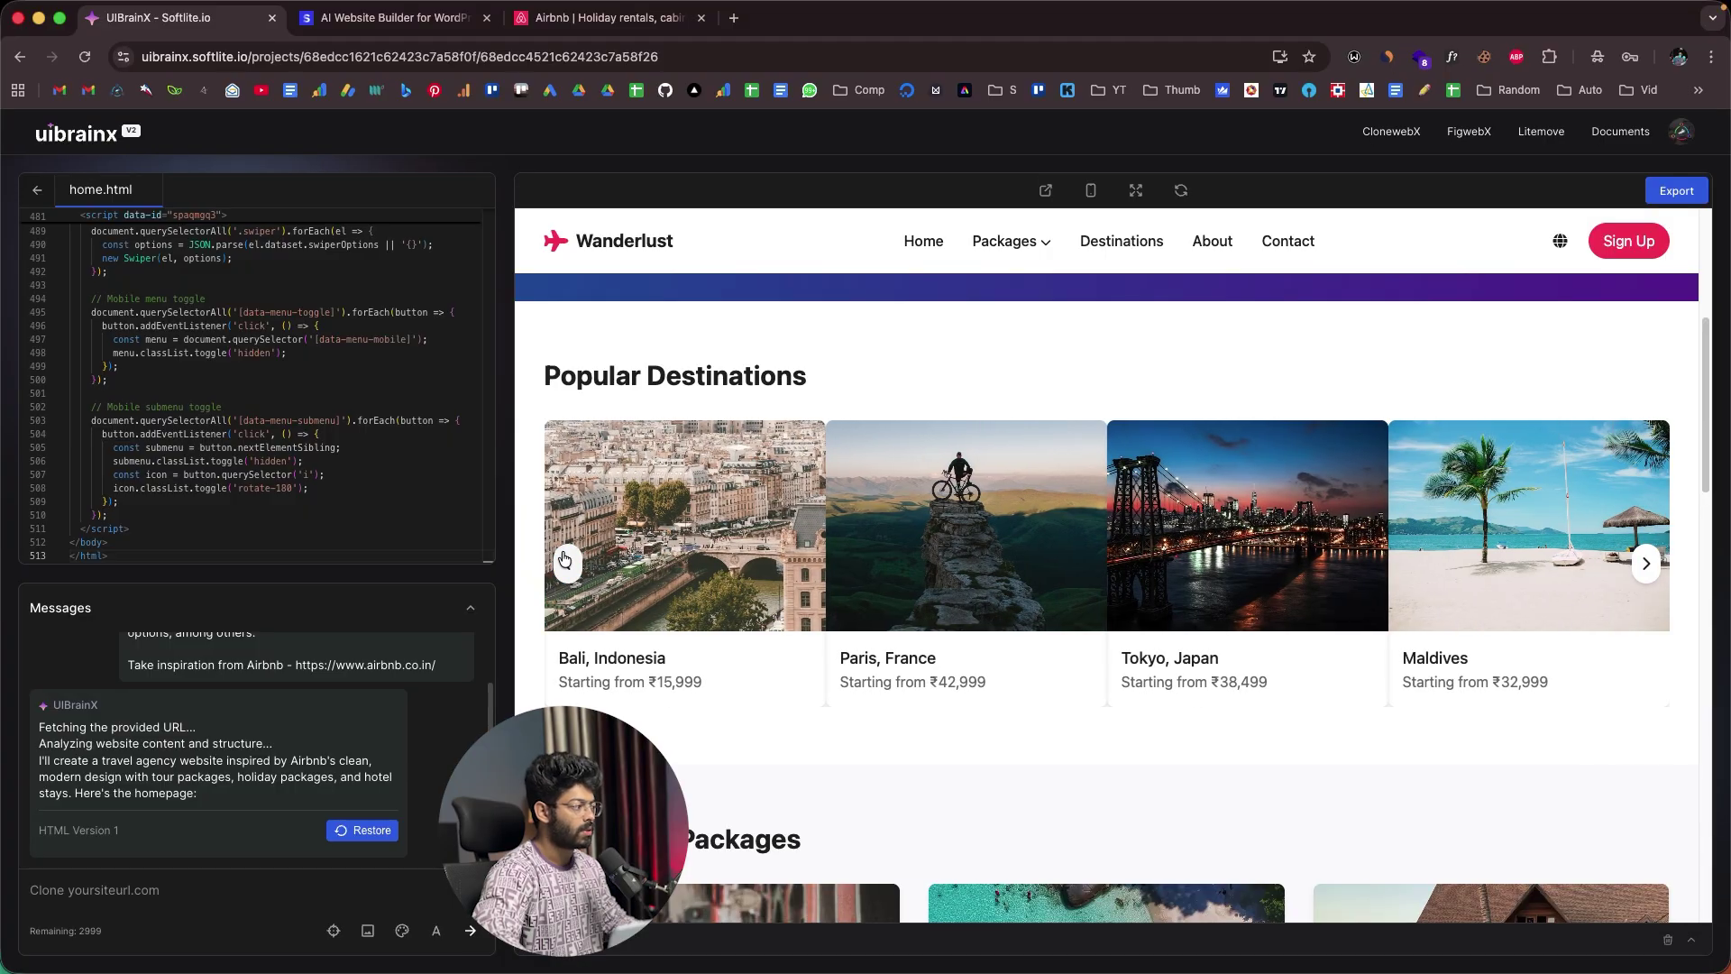
pyautogui.click(567, 561)
pyautogui.click(567, 561)
pyautogui.scroll(-3, 972, 541)
pyautogui.scroll(1, 794, 644)
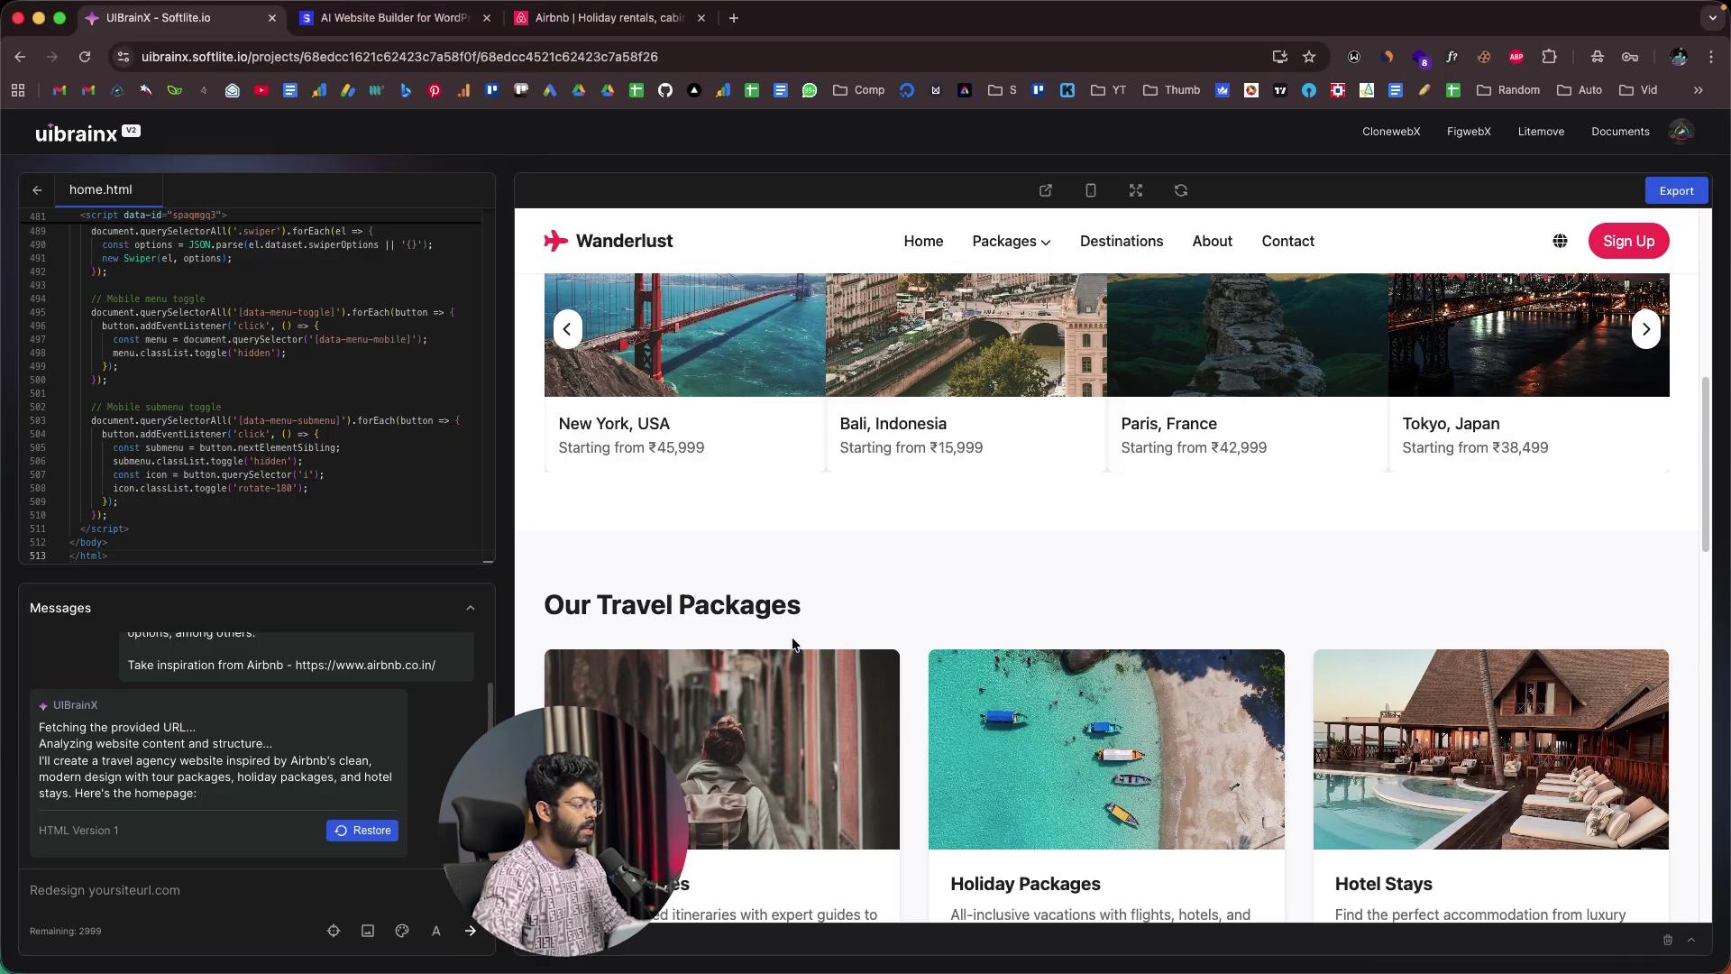
# Expand the FAQ questions in the preview and check the rest of the homepage
pyautogui.scroll(-10, 794, 644)
pyautogui.scroll(-2, 1104, 432)
pyautogui.click(1448, 472)
pyautogui.click(1443, 588)
pyautogui.click(1442, 631)
pyautogui.click(1442, 689)
pyautogui.scroll(-5, 1262, 650)
pyautogui.scroll(20, 1262, 649)
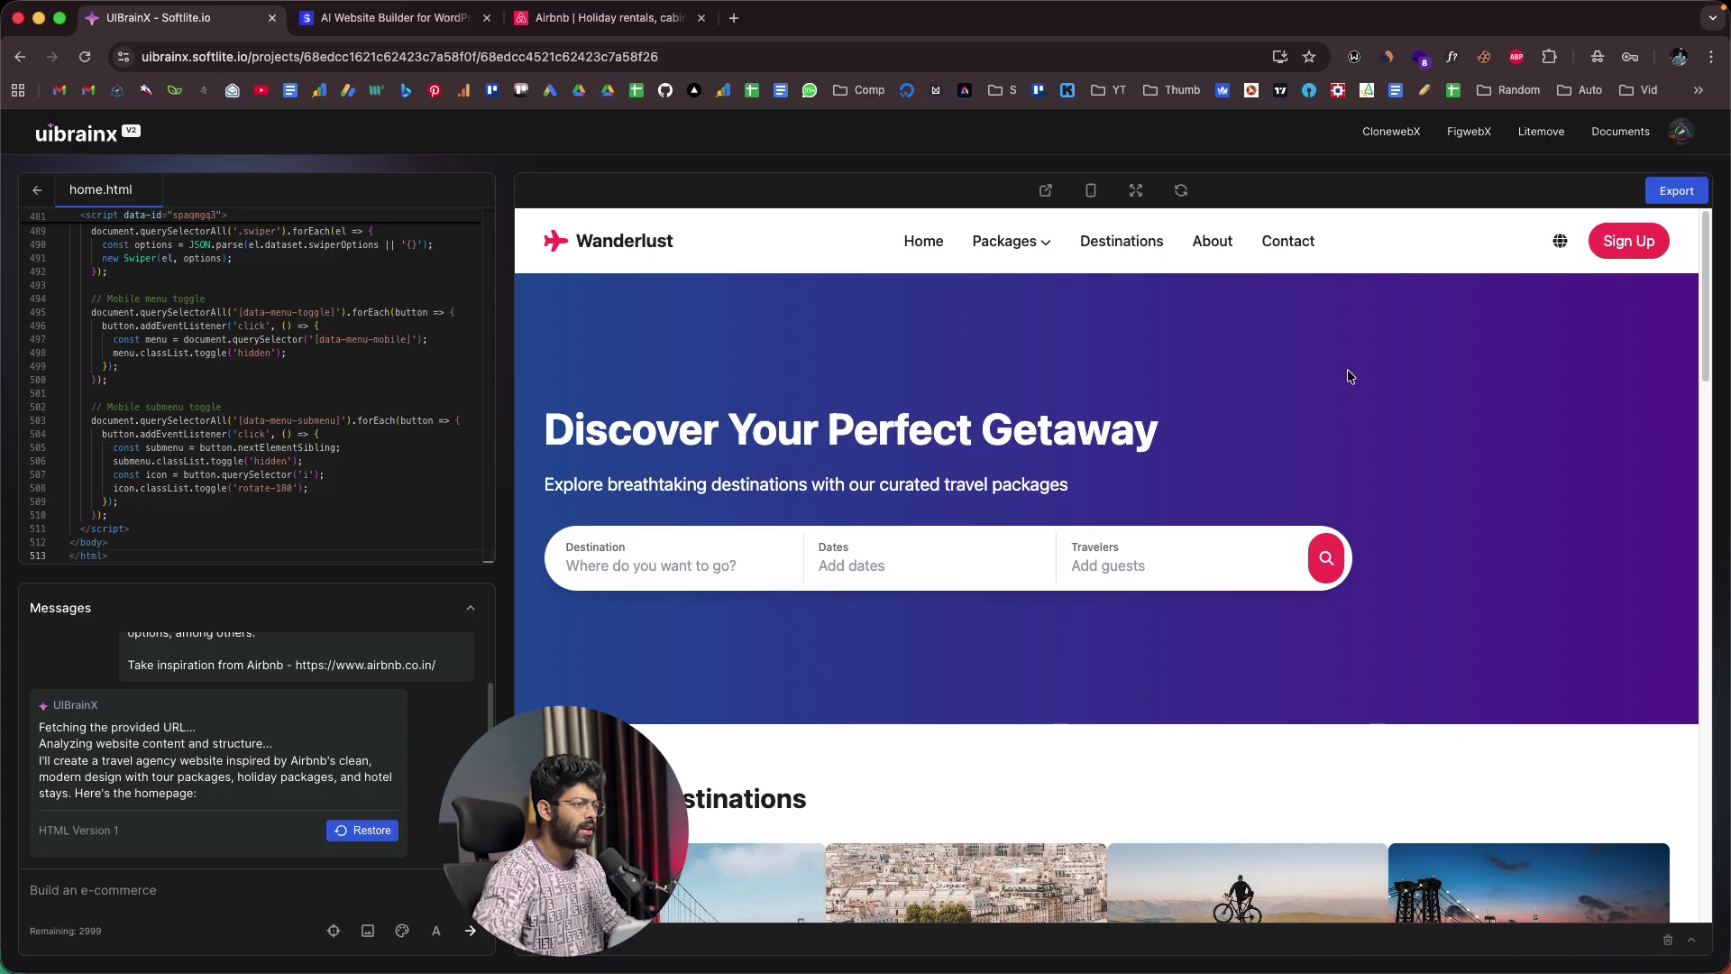
pyautogui.scroll(-6, 1042, 451)
pyautogui.scroll(6, 1084, 391)
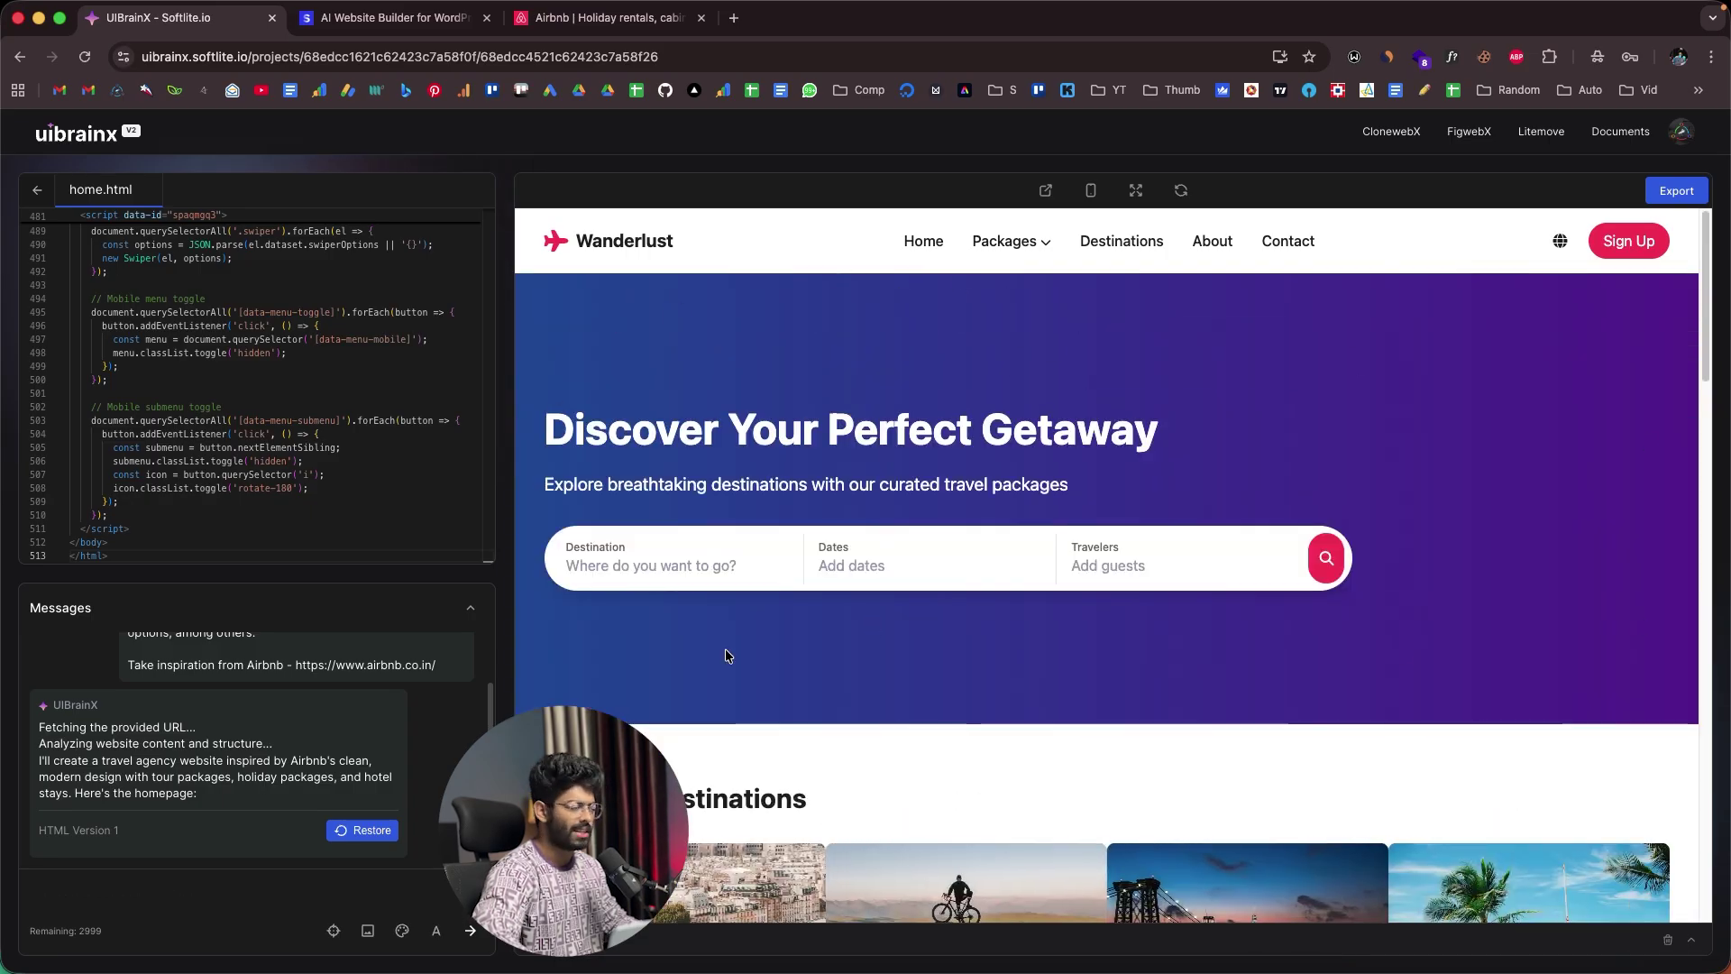
# Select the hero section's overlay container and ask the AI to change its gradient background to something simple
pyautogui.click(333, 932)
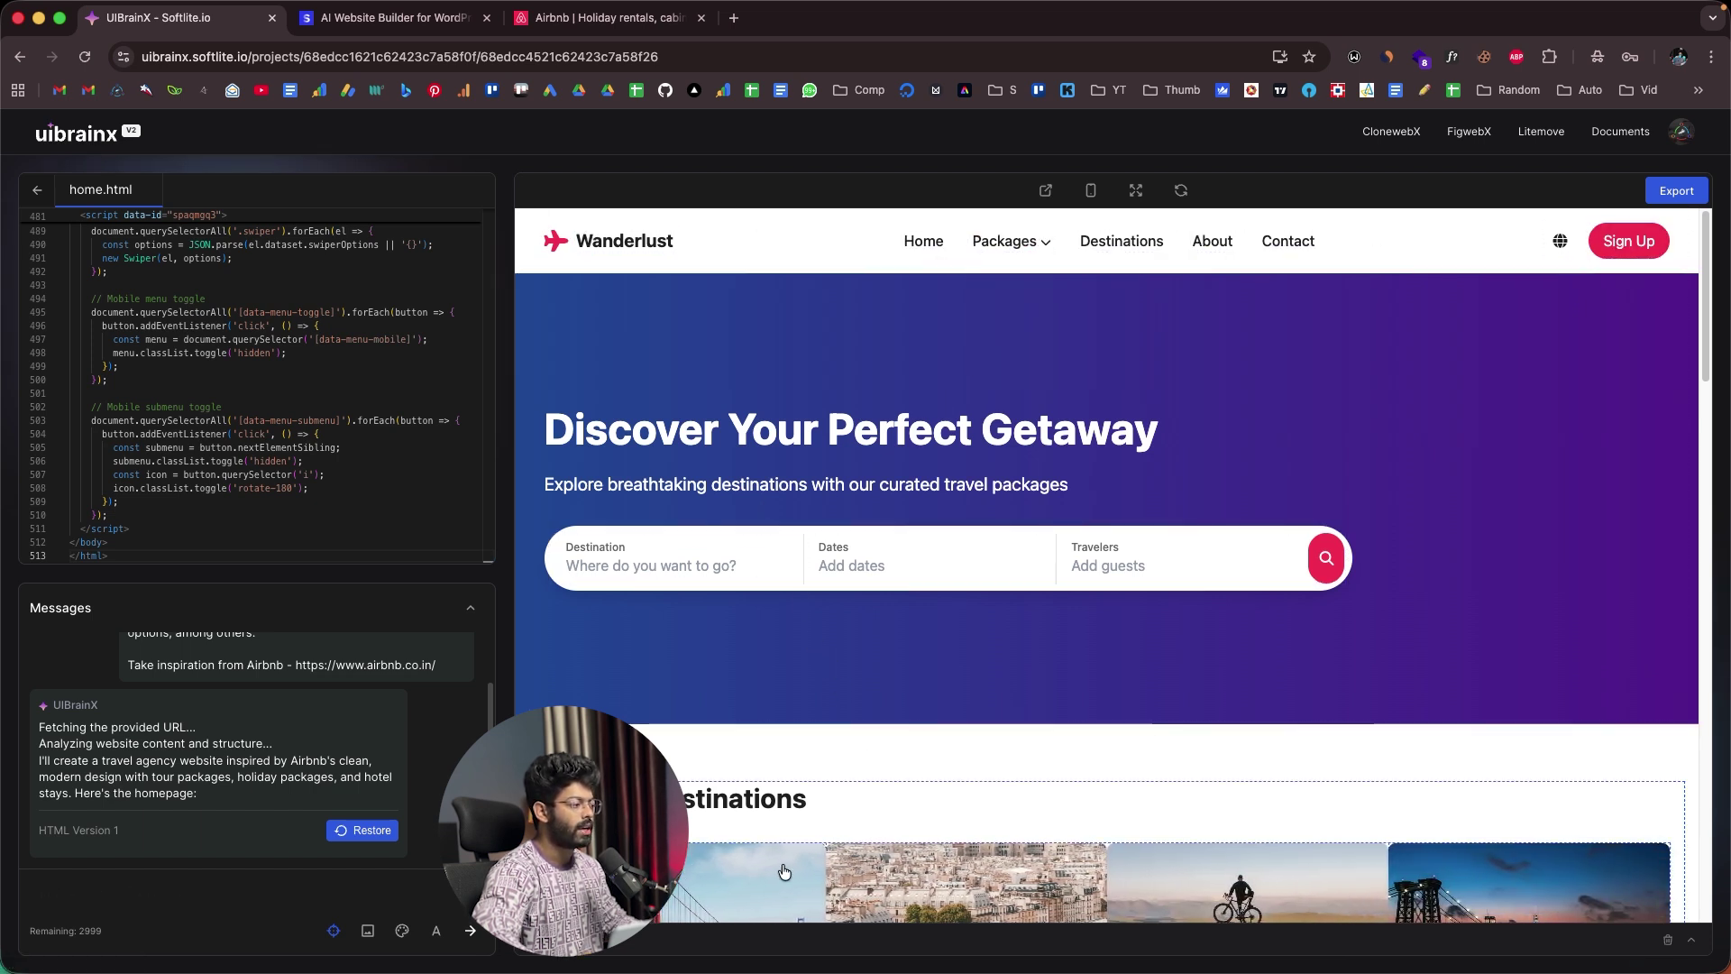
pyautogui.click(523, 400)
pyautogui.click(213, 752)
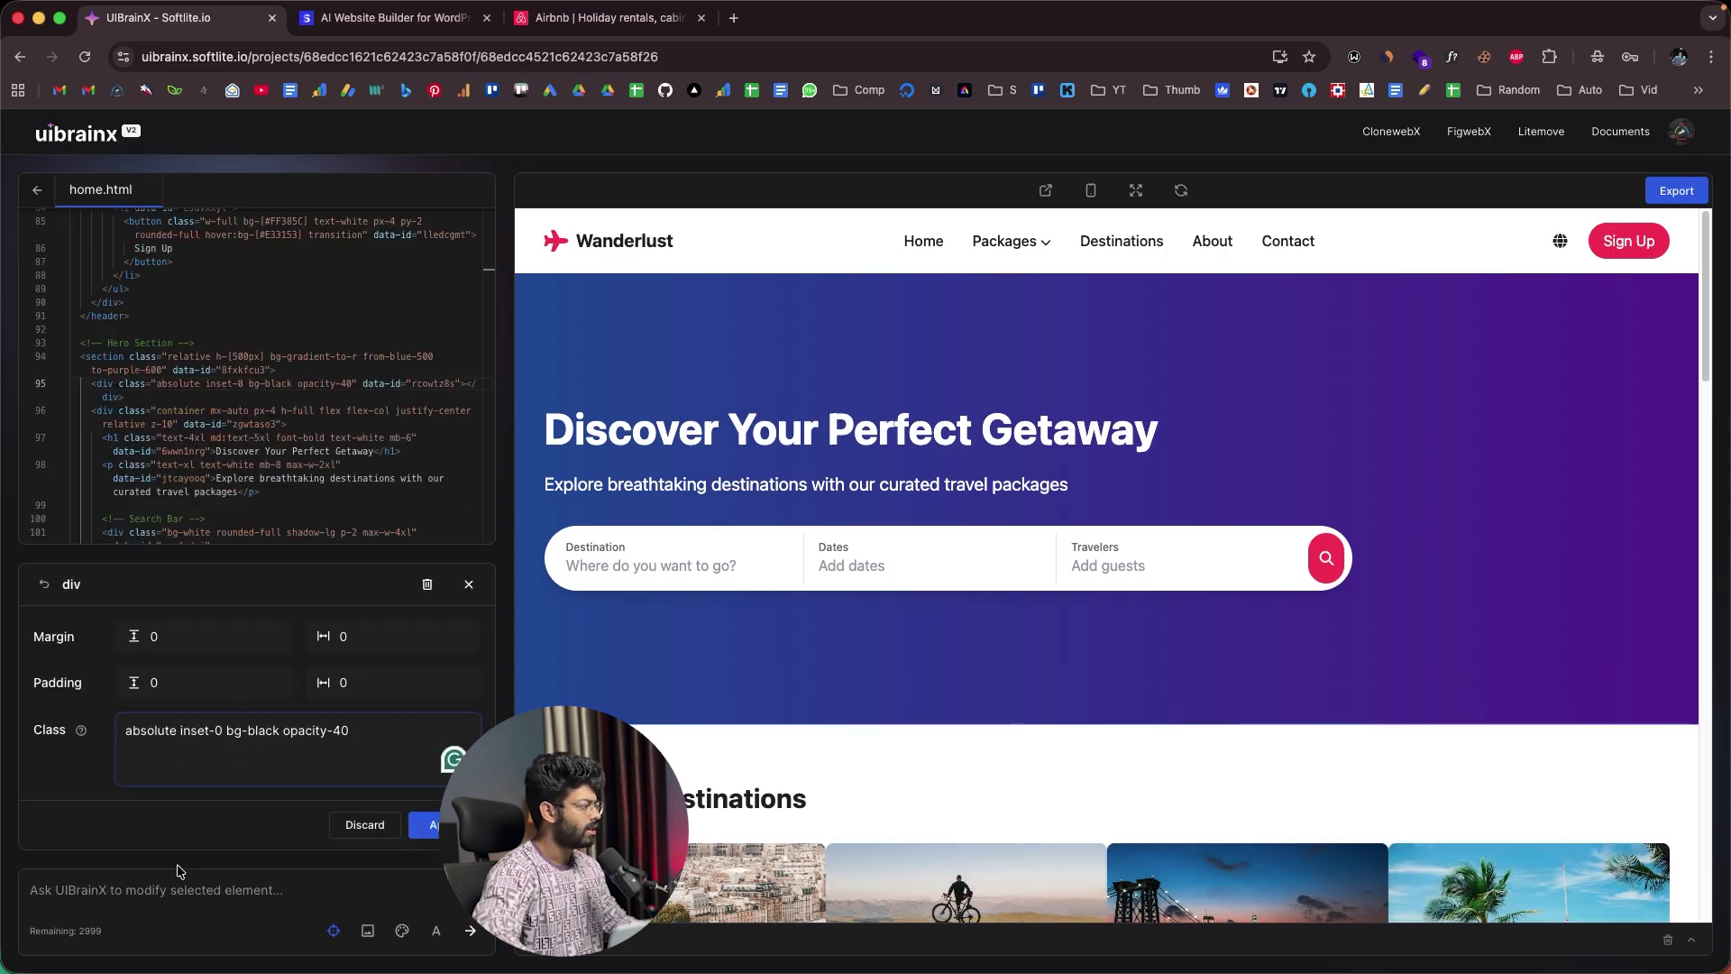
pyautogui.click(185, 892)
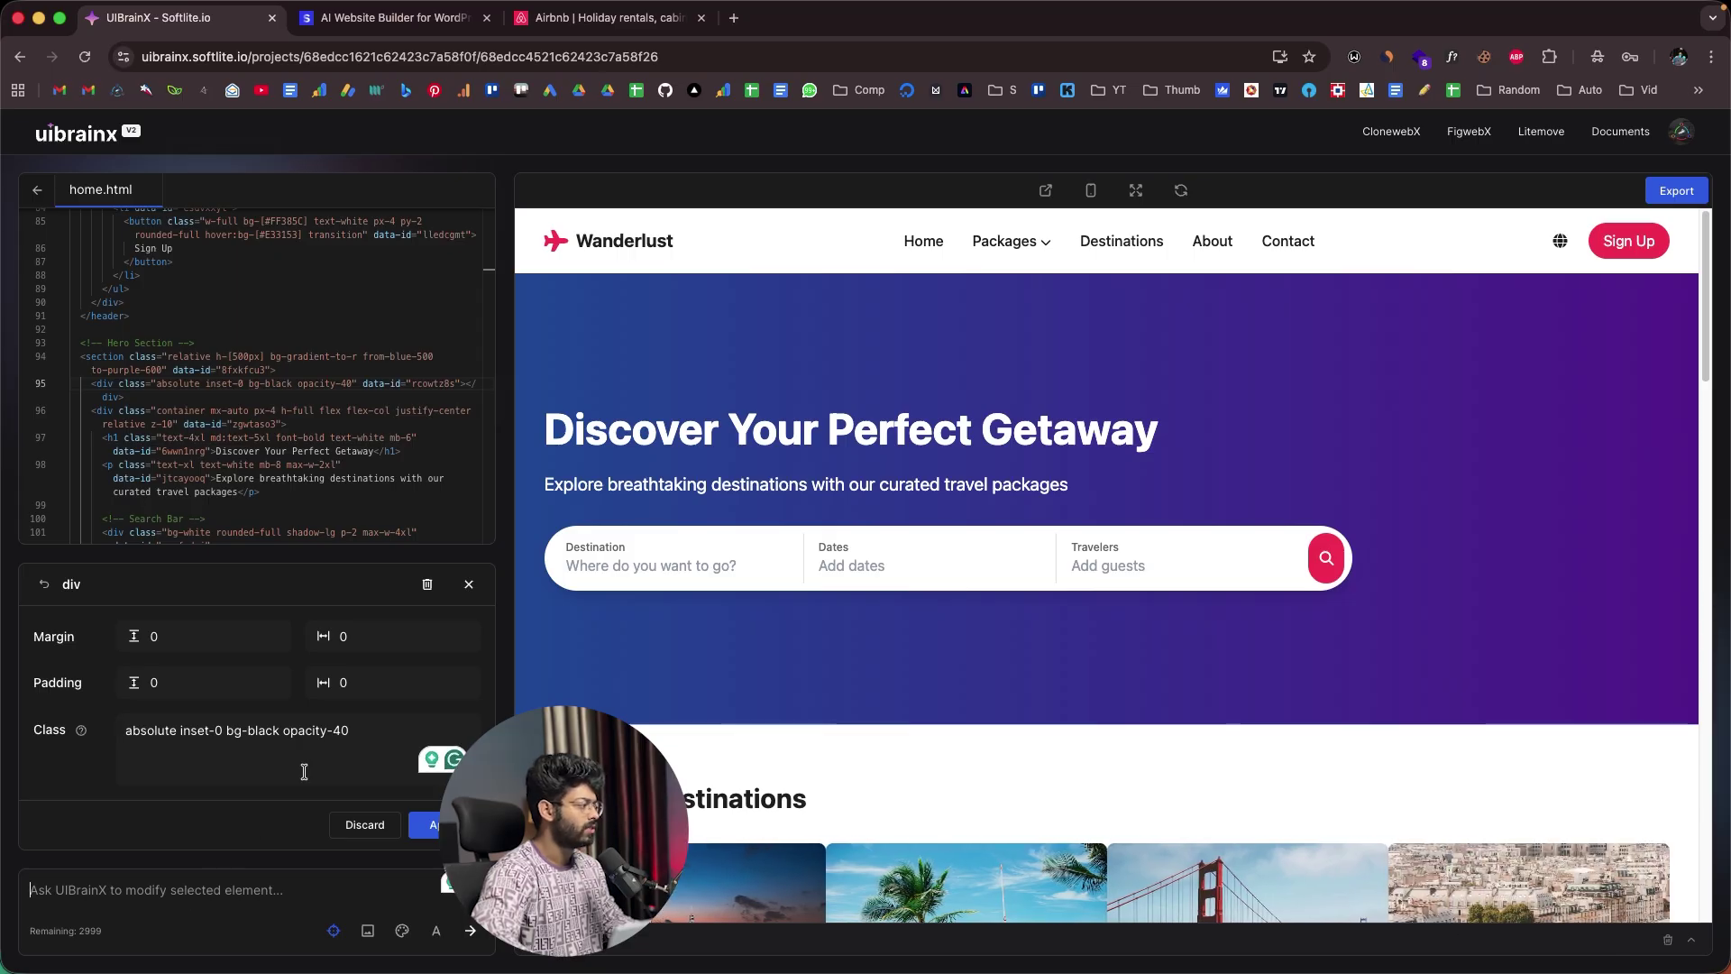
pyautogui.write('I want to change the gradient background of this particular container')
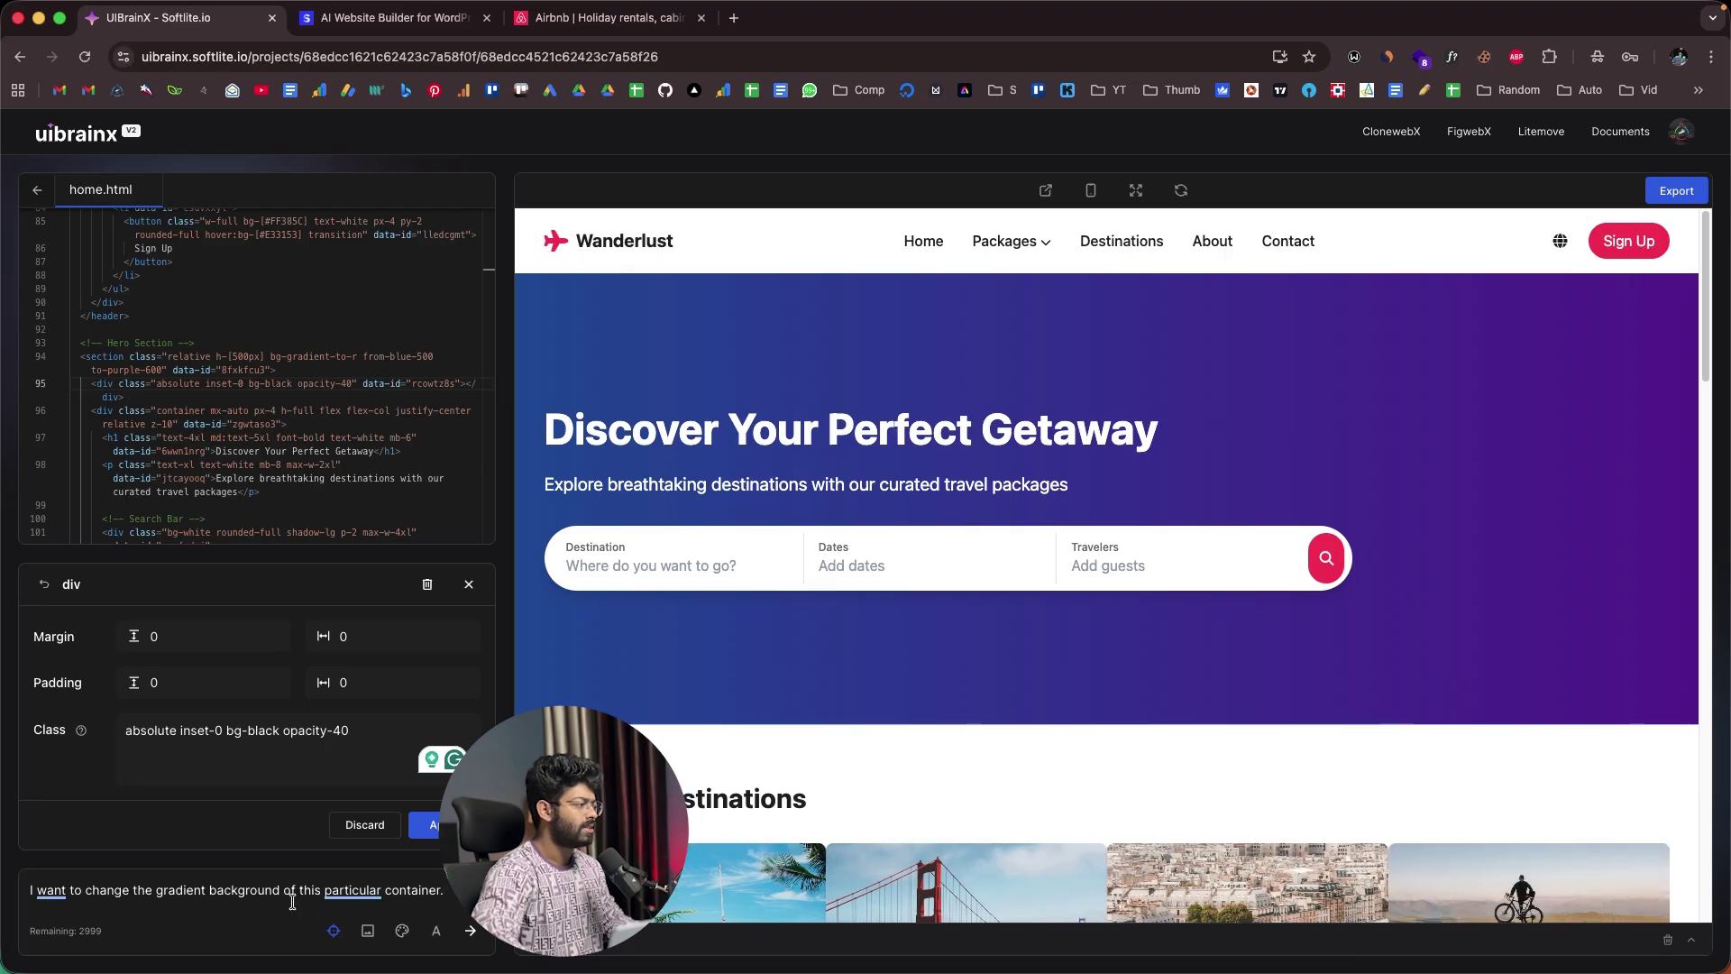
pyautogui.write('keep it something simple.')
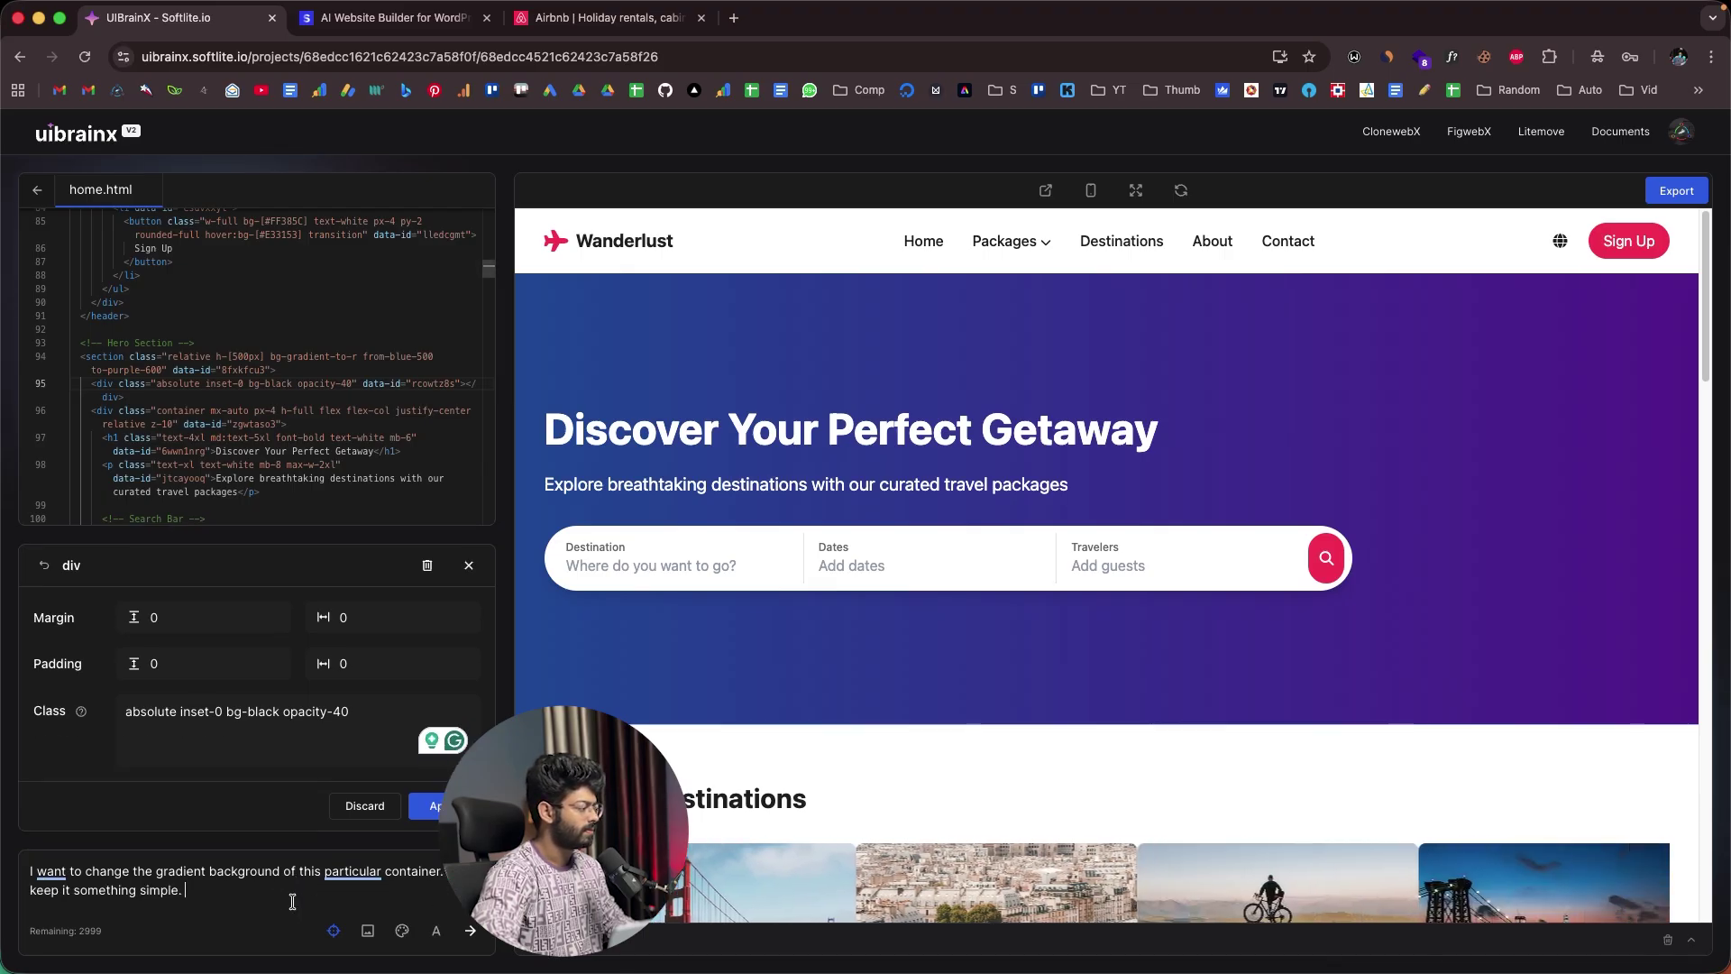
pyautogui.click(468, 934)
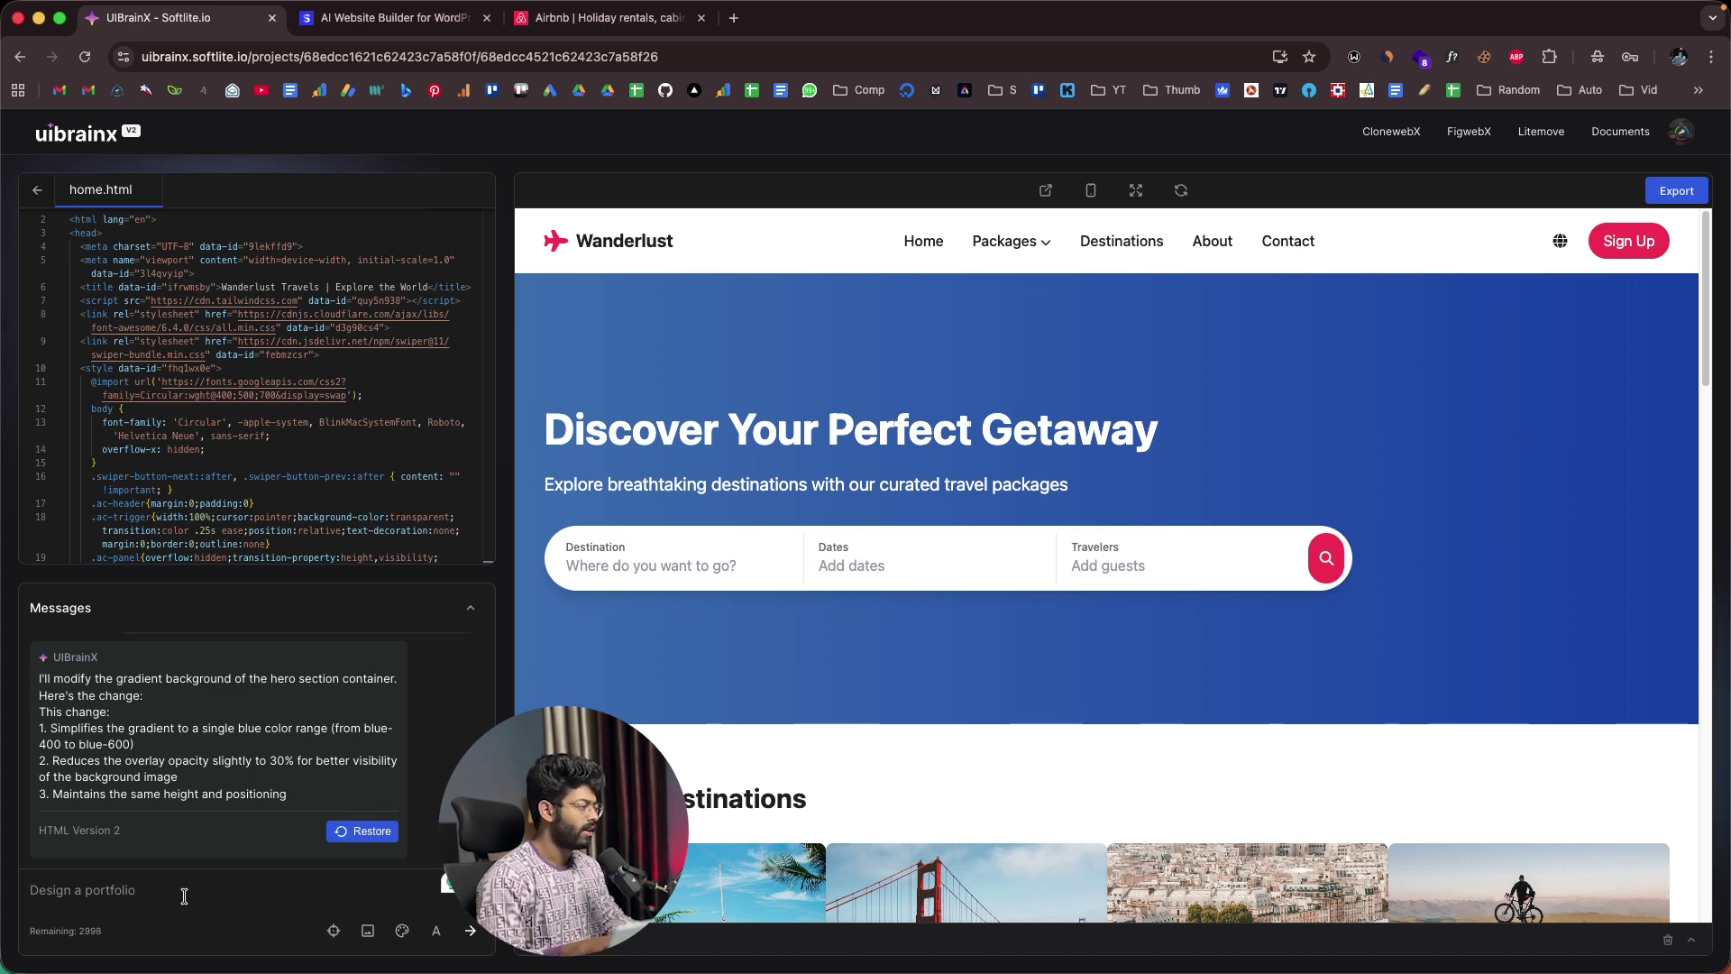
# Ask the AI to rework the hero section's gradient background with red tones
pyautogui.press('super+v')
pyautogui.press('Return')
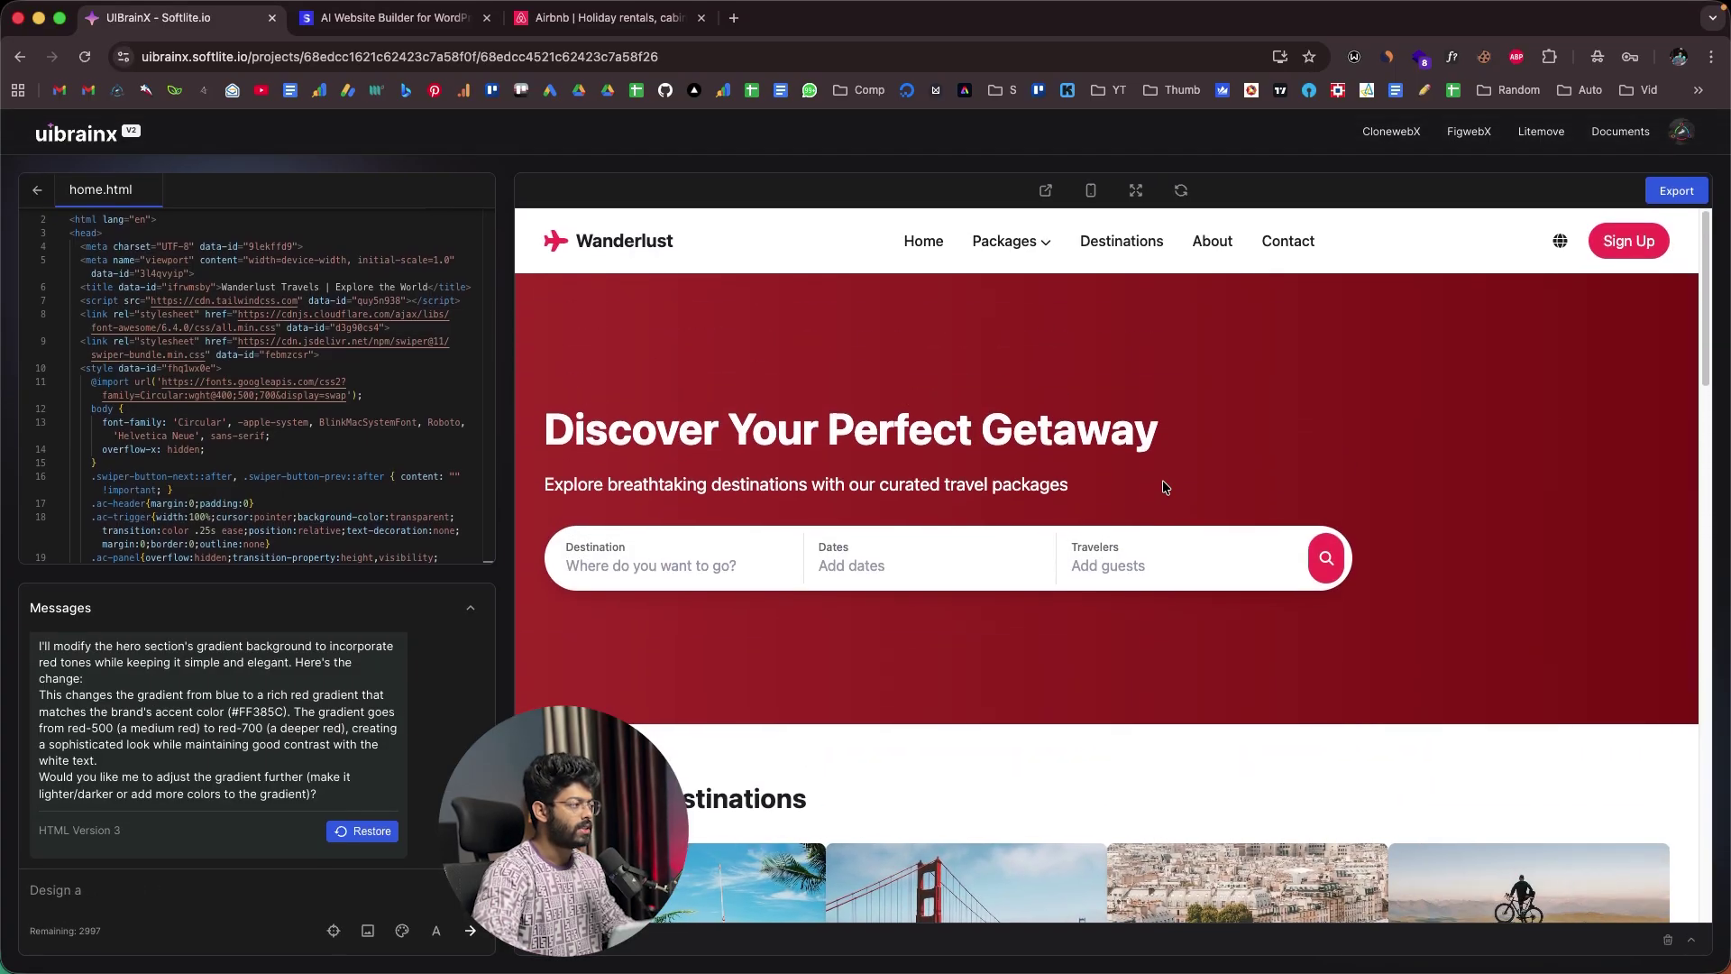
# Select the hero heading "Discover Your Perfect Getaway" for element editing
pyautogui.moveTo(1039, 431); pyautogui.dragTo(704, 437)
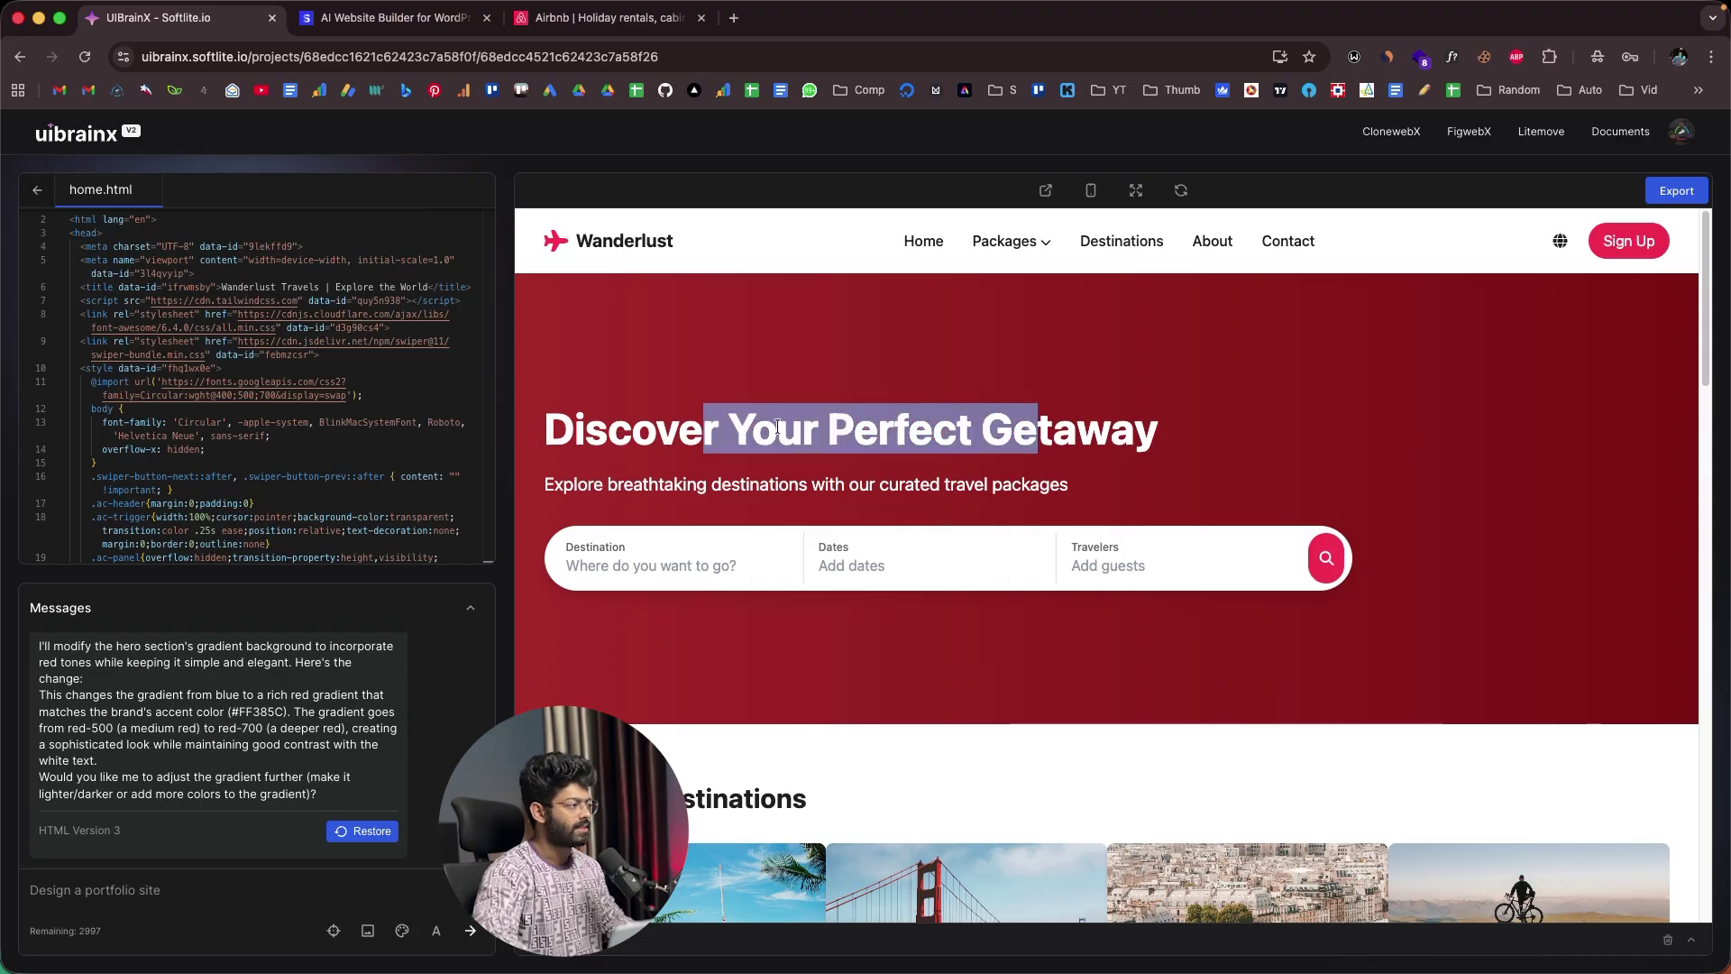
pyautogui.click(703, 437)
pyautogui.click(335, 931)
pyautogui.click(687, 429)
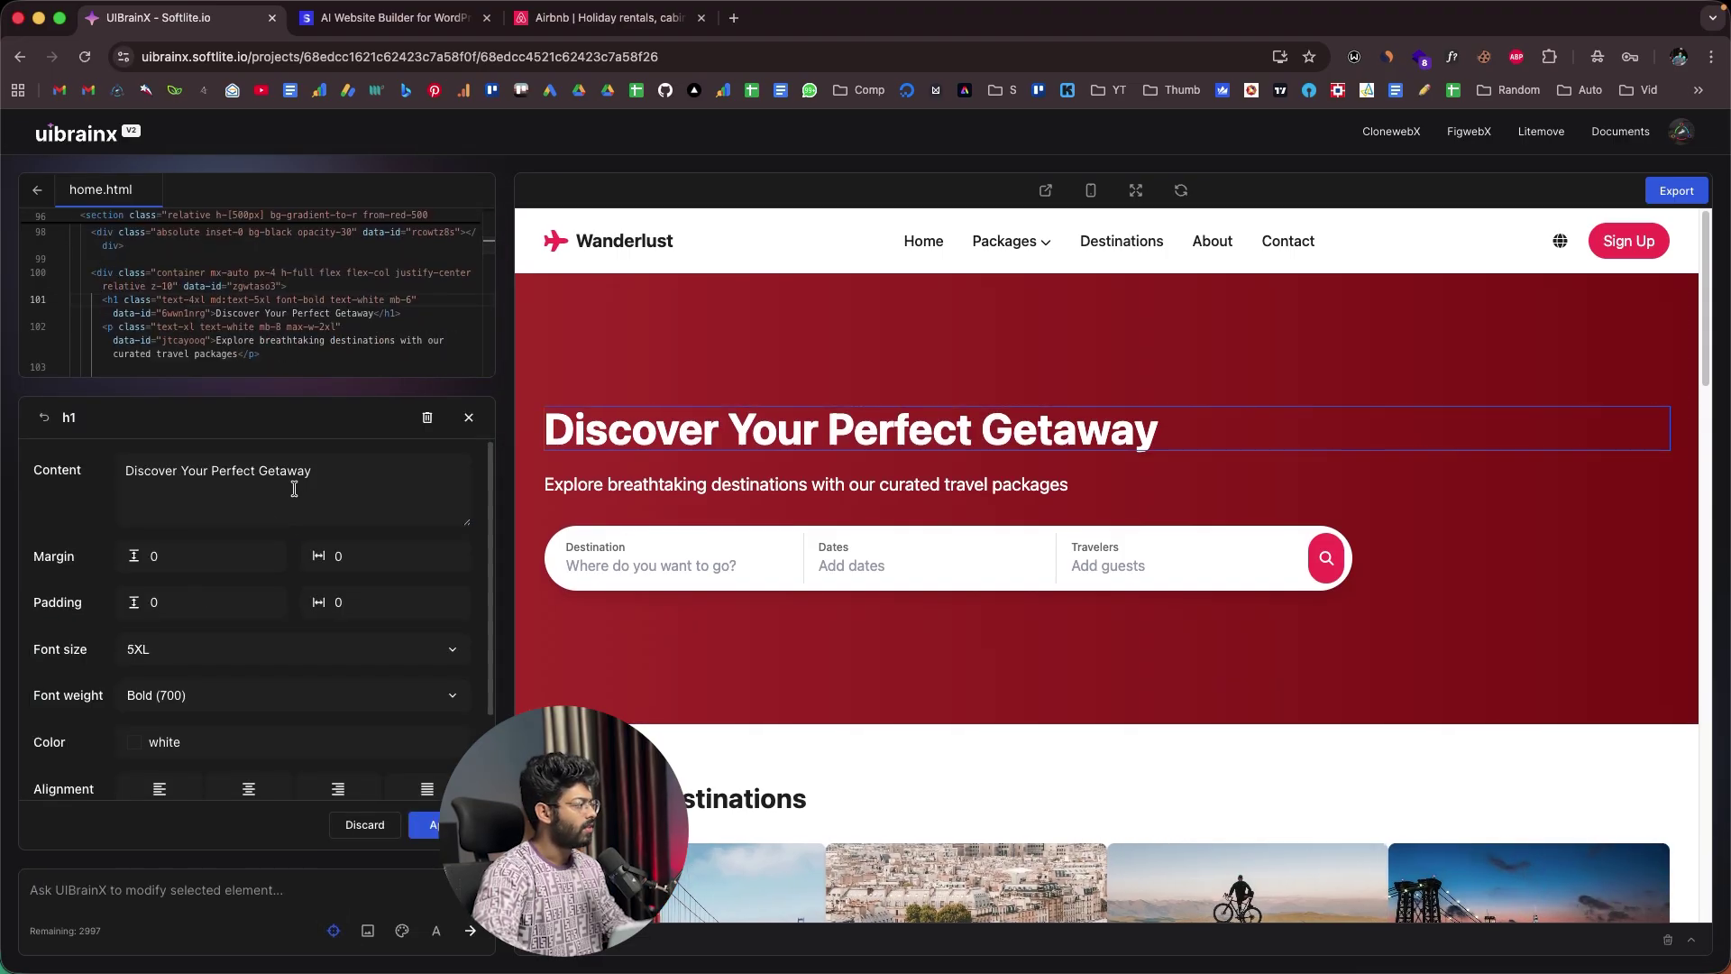
pyautogui.click(327, 471)
pyautogui.write('dfgdfg df')
pyautogui.press('BackSpace')
pyautogui.press('BackSpace')
pyautogui.press('BackSpace')
pyautogui.press('BackSpace')
pyautogui.press('BackSpace')
pyautogui.press('BackSpace')
pyautogui.press('BackSpace')
pyautogui.press('BackSpace')
pyautogui.press('BackSpace')
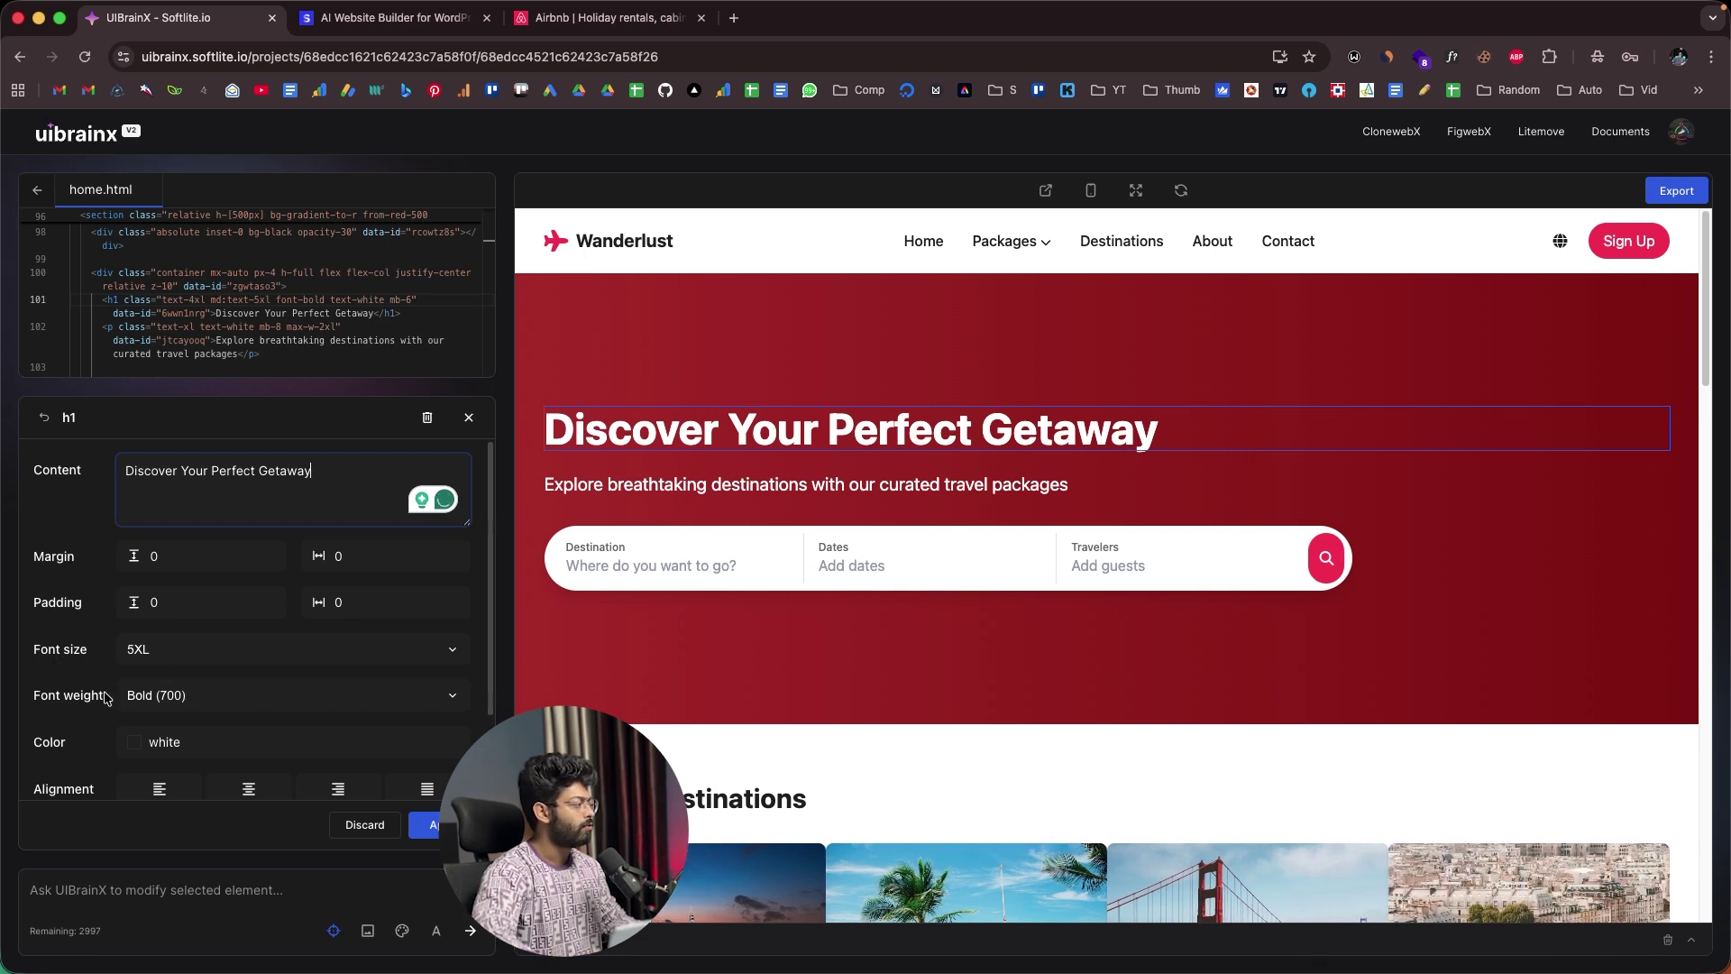
# Set the hero heading's text color to white from the base color styles
pyautogui.scroll(-2, 102, 727)
pyautogui.click(138, 656)
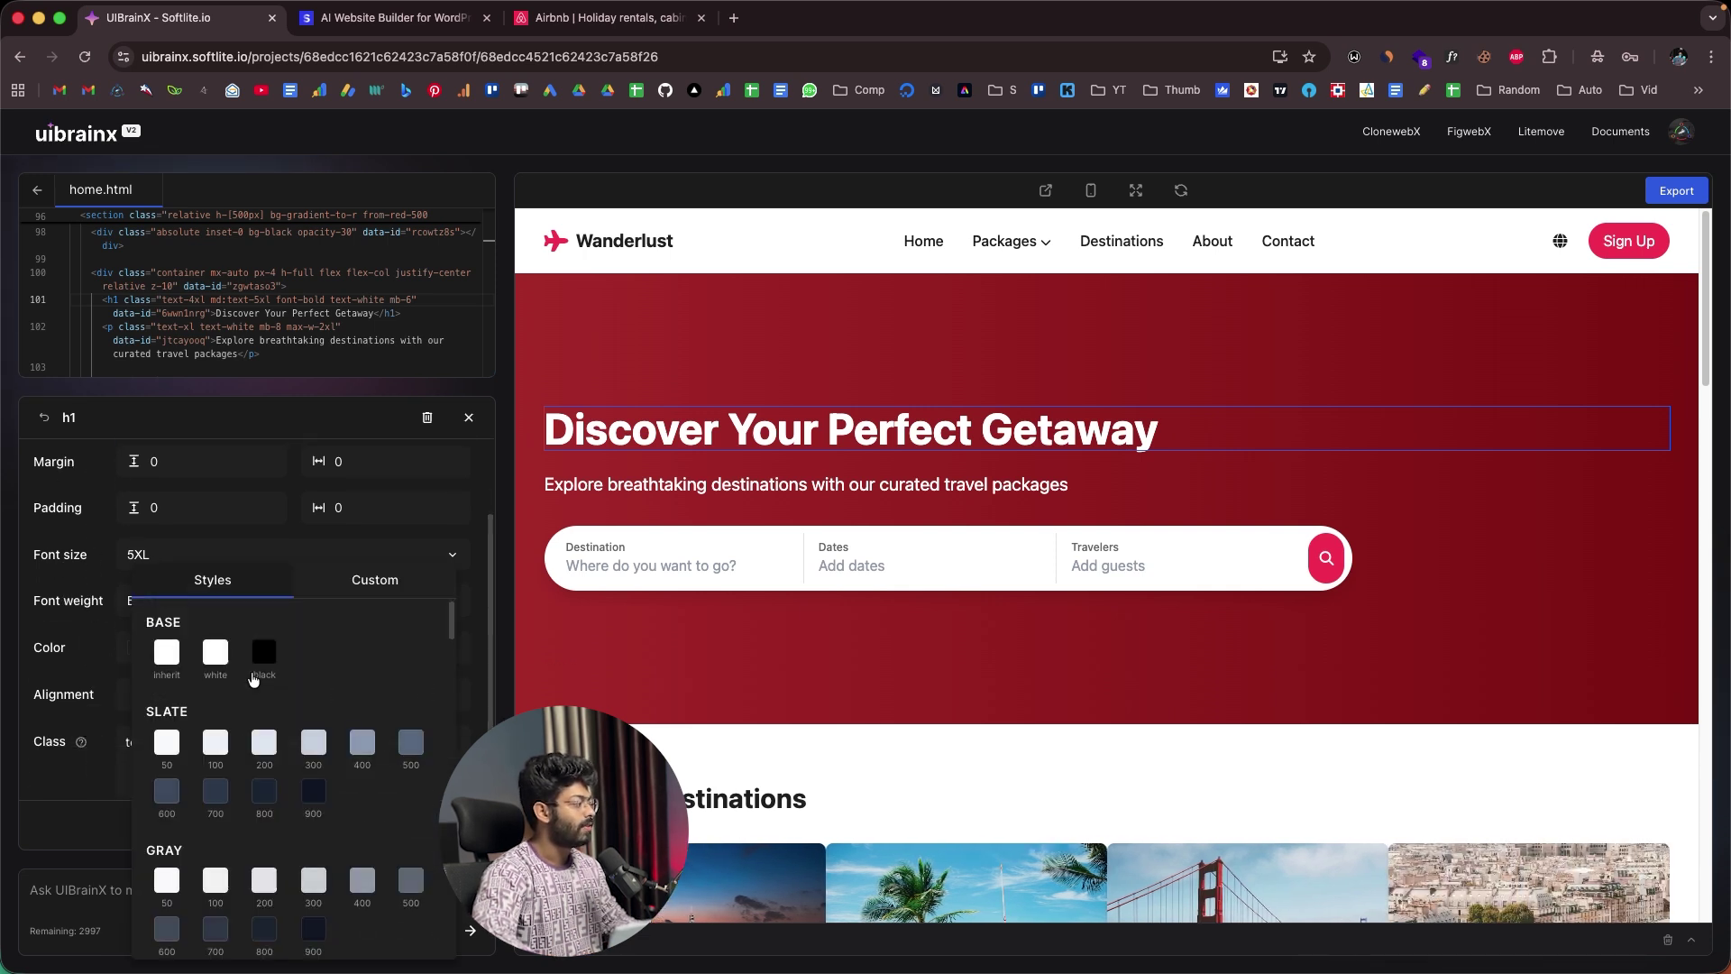
pyautogui.click(216, 656)
pyautogui.click(165, 647)
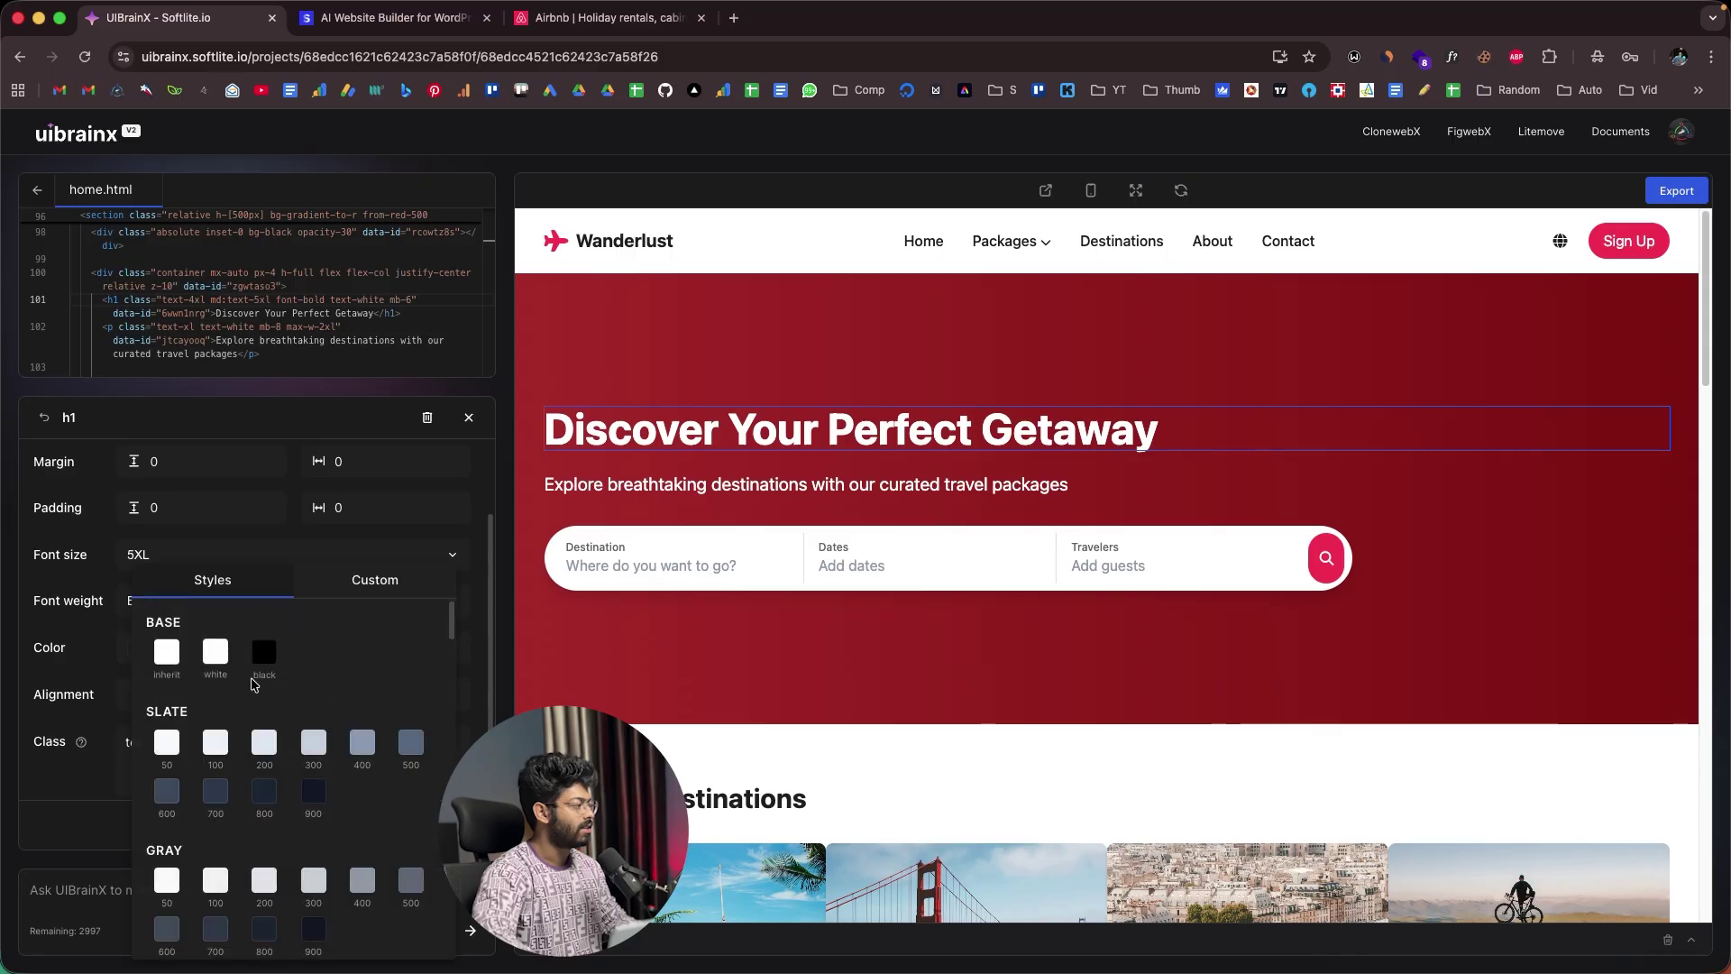
pyautogui.click(216, 651)
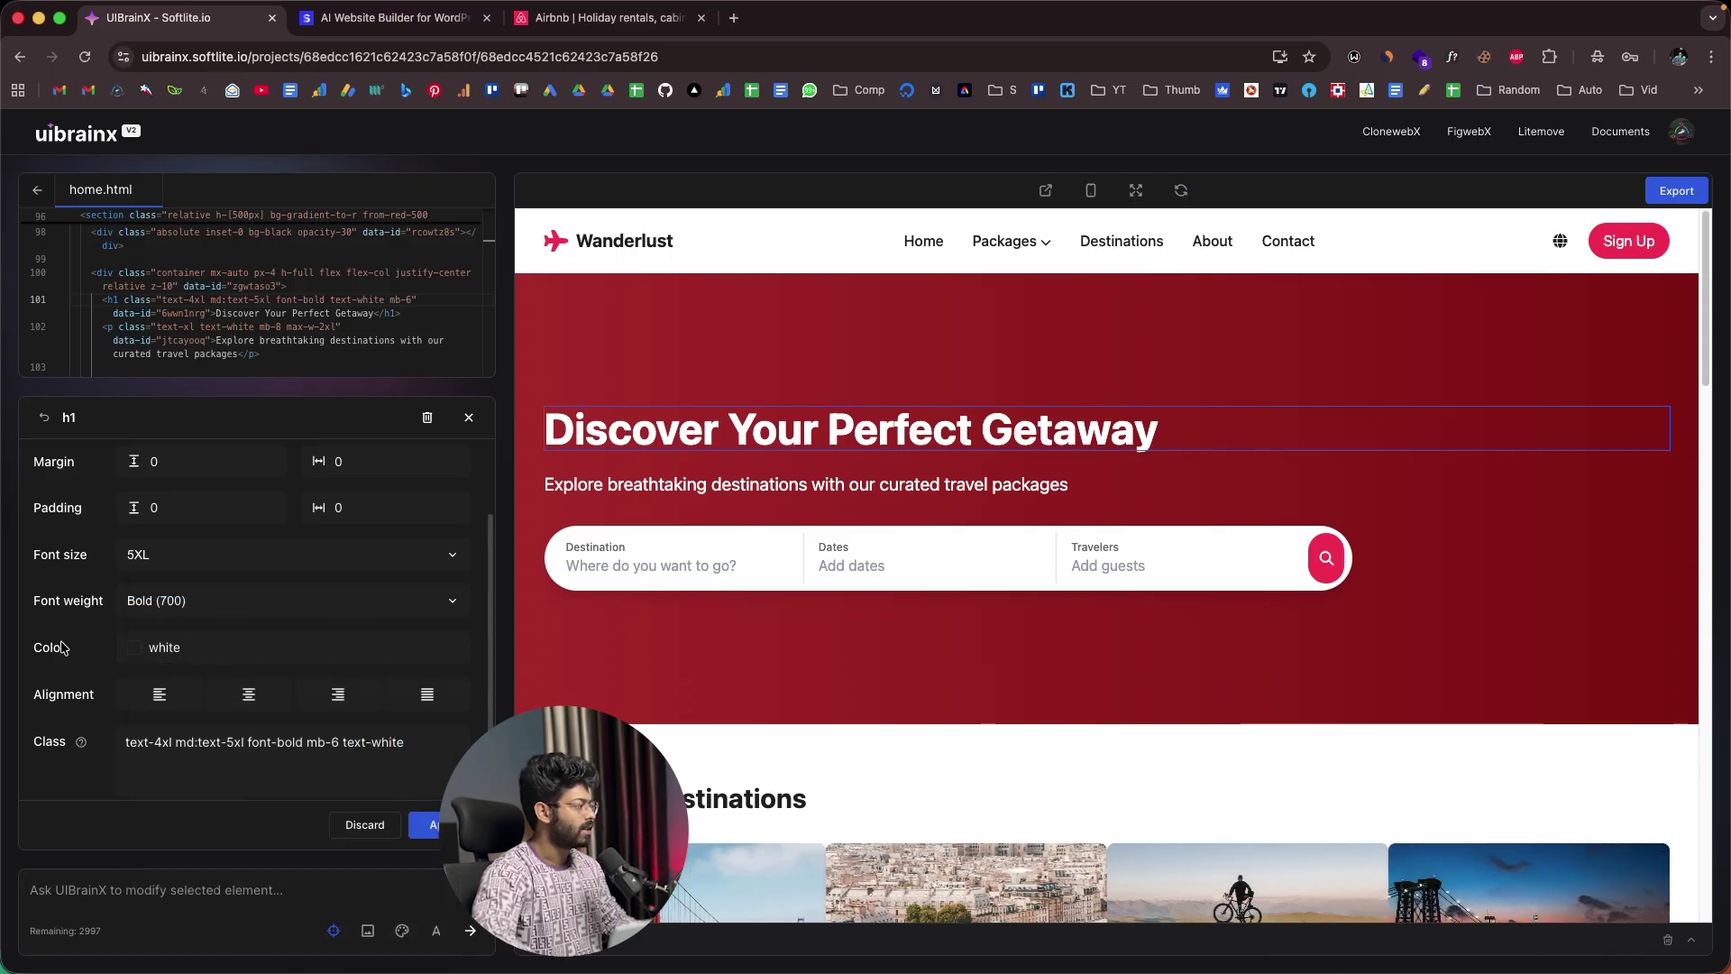
# Try center and right alignment on the hero heading, settle on left alignment, and apply the element changes
pyautogui.scroll(-1, 281, 674)
pyautogui.click(251, 690)
pyautogui.click(298, 692)
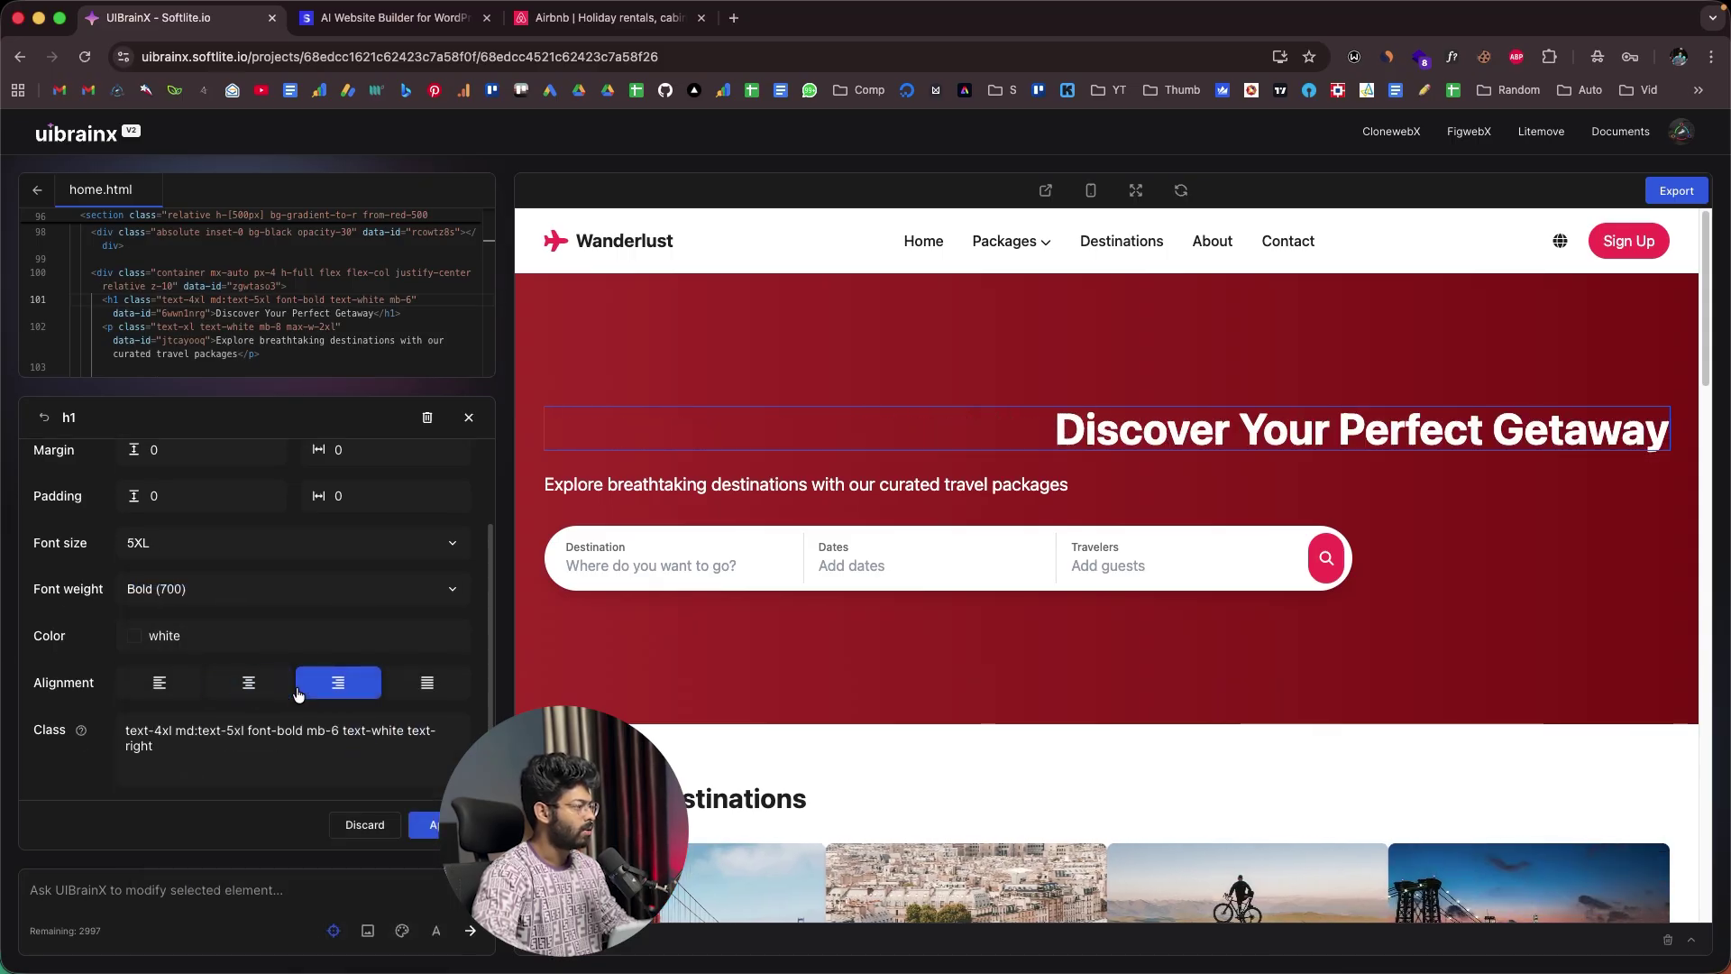
pyautogui.click(138, 680)
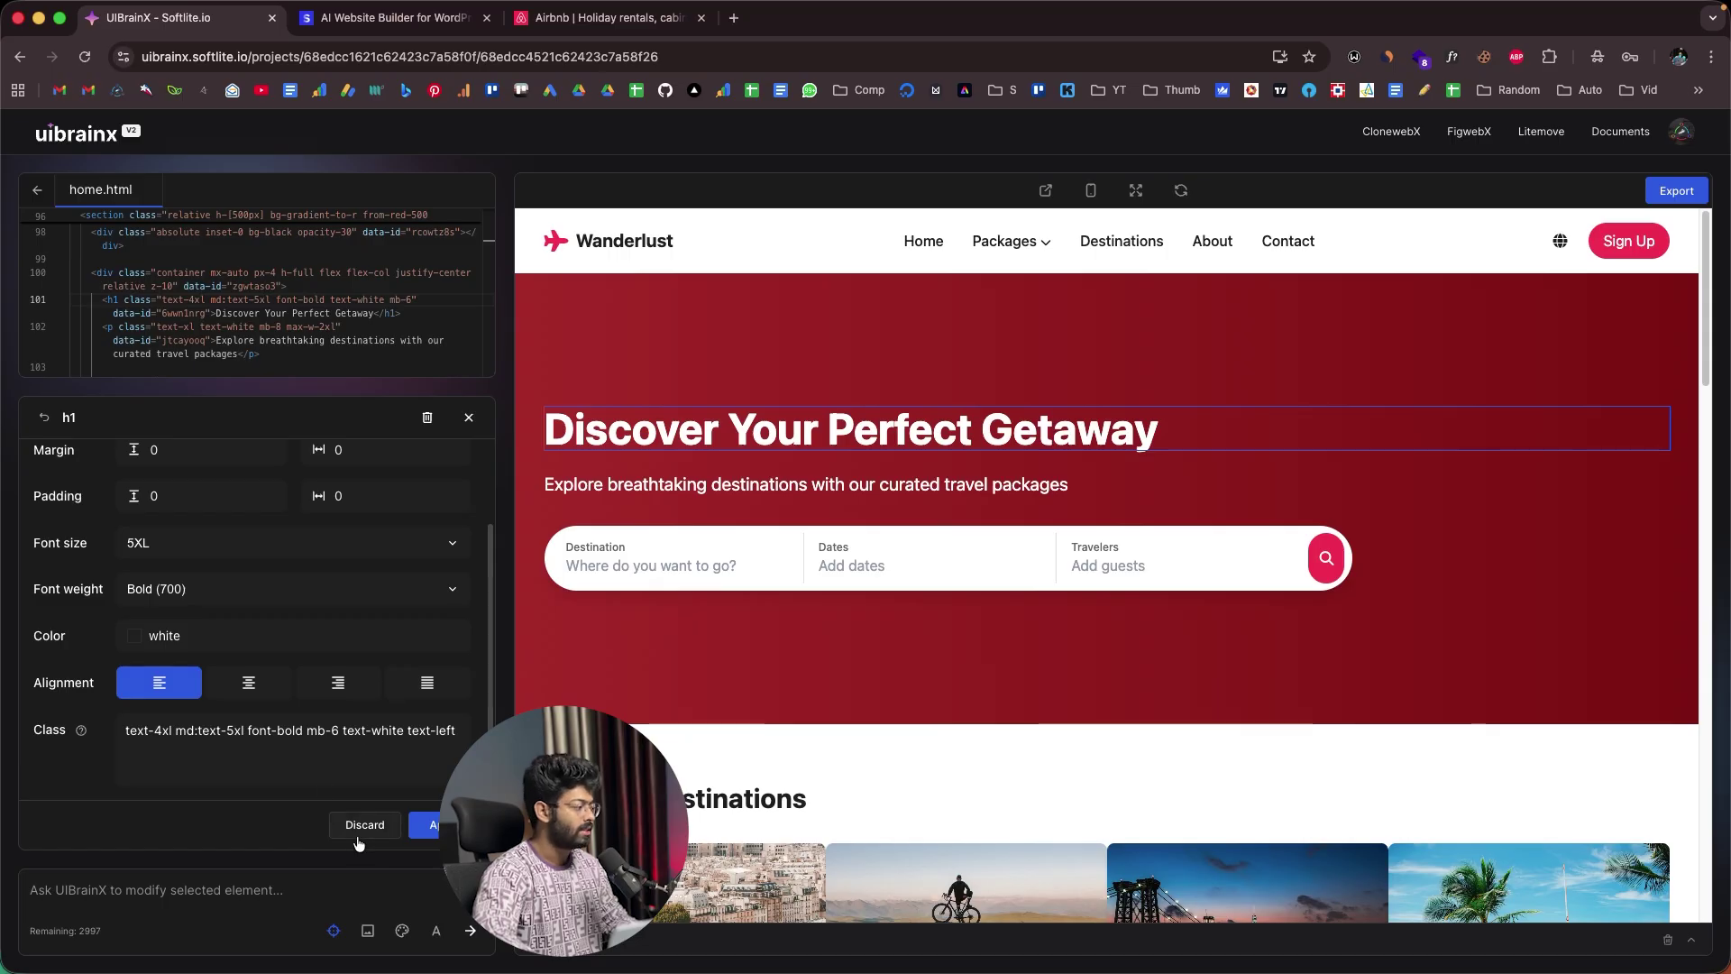
pyautogui.click(423, 825)
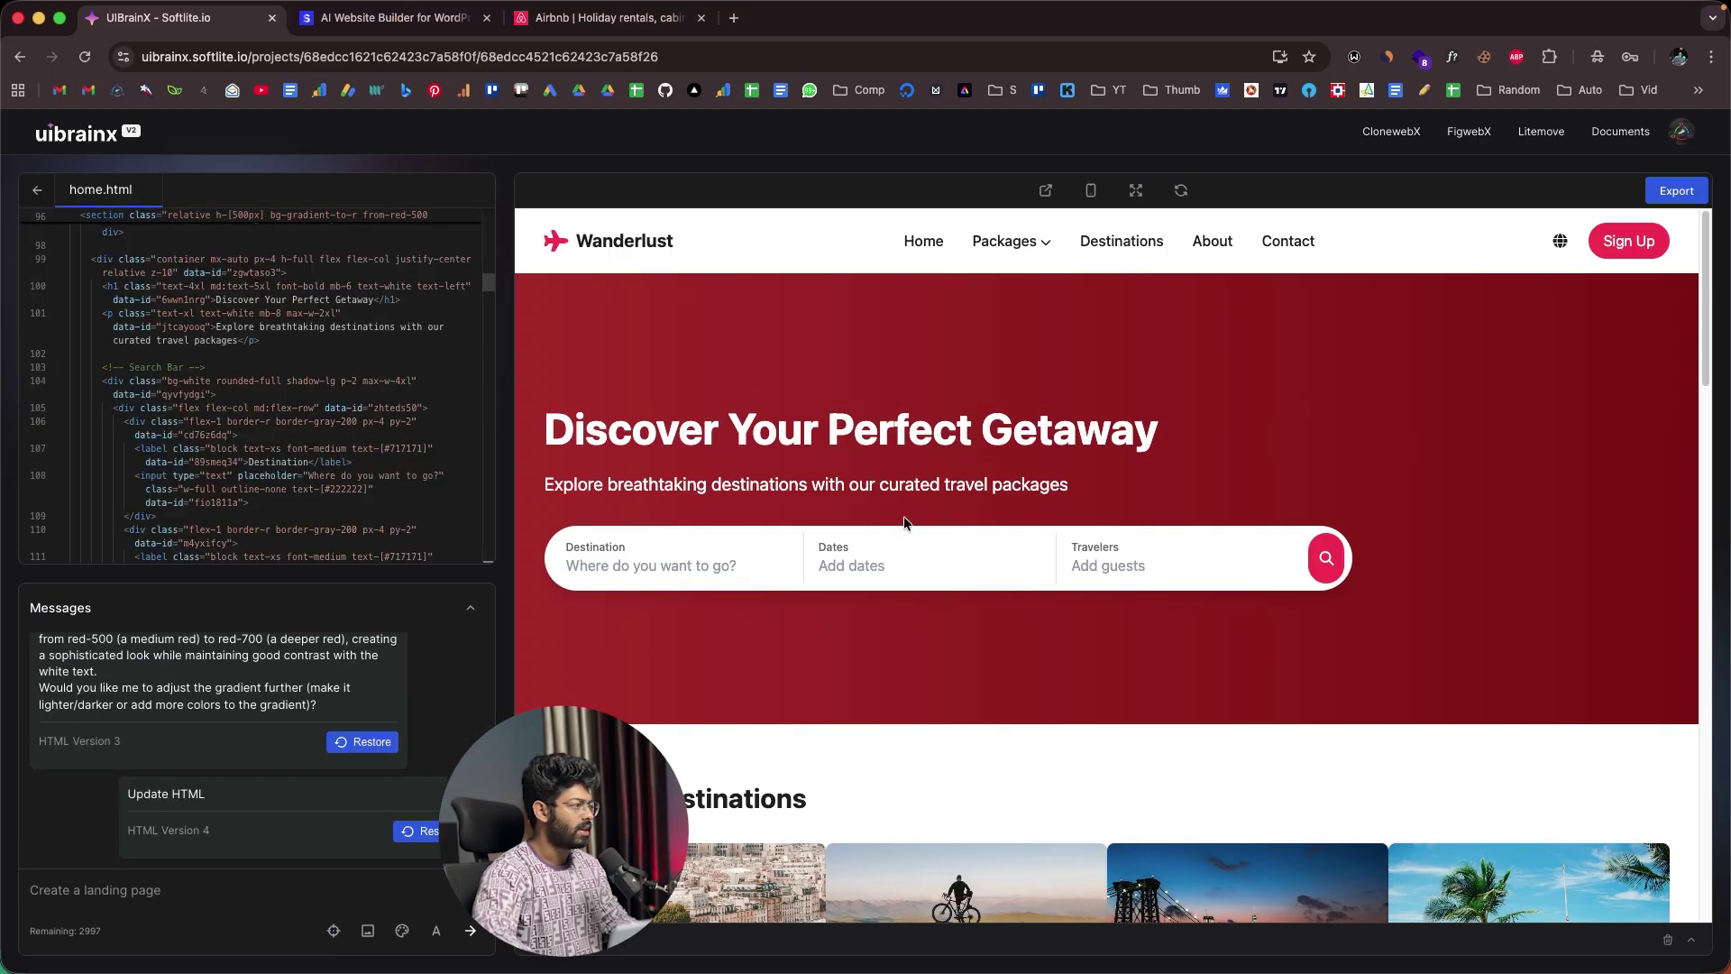
# Ask the AI to create an "About" page explaining the company and link it in the navbar
pyautogui.scroll(-20, 902, 384)
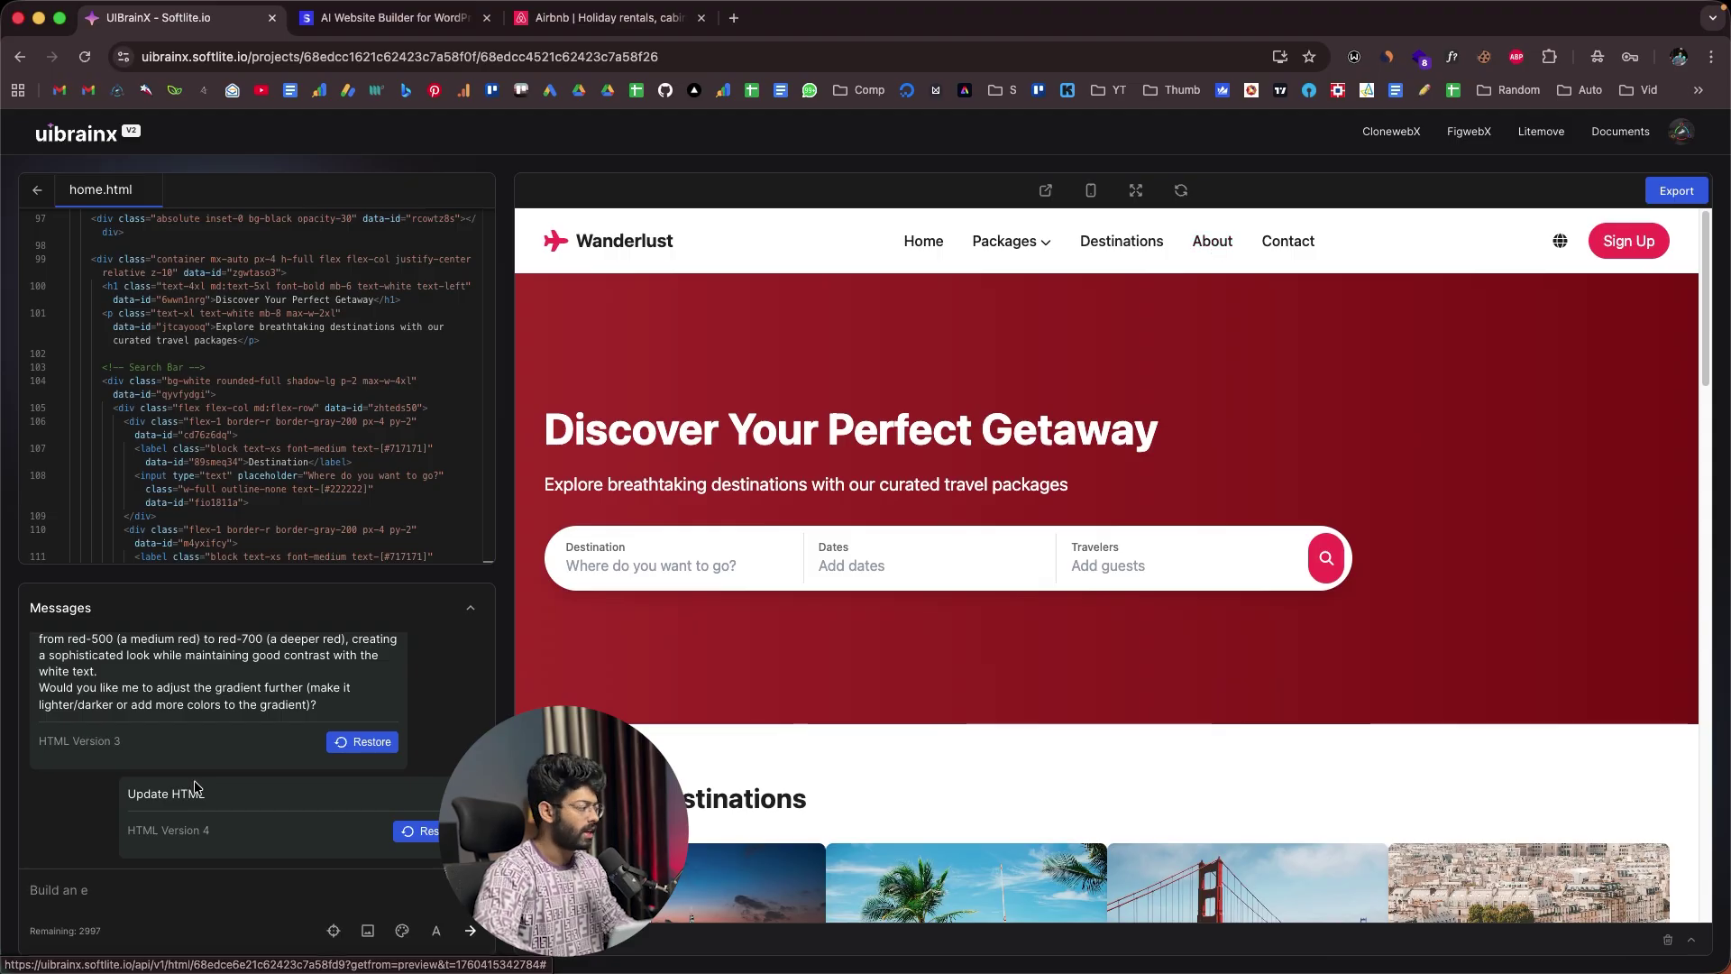
pyautogui.click(90, 887)
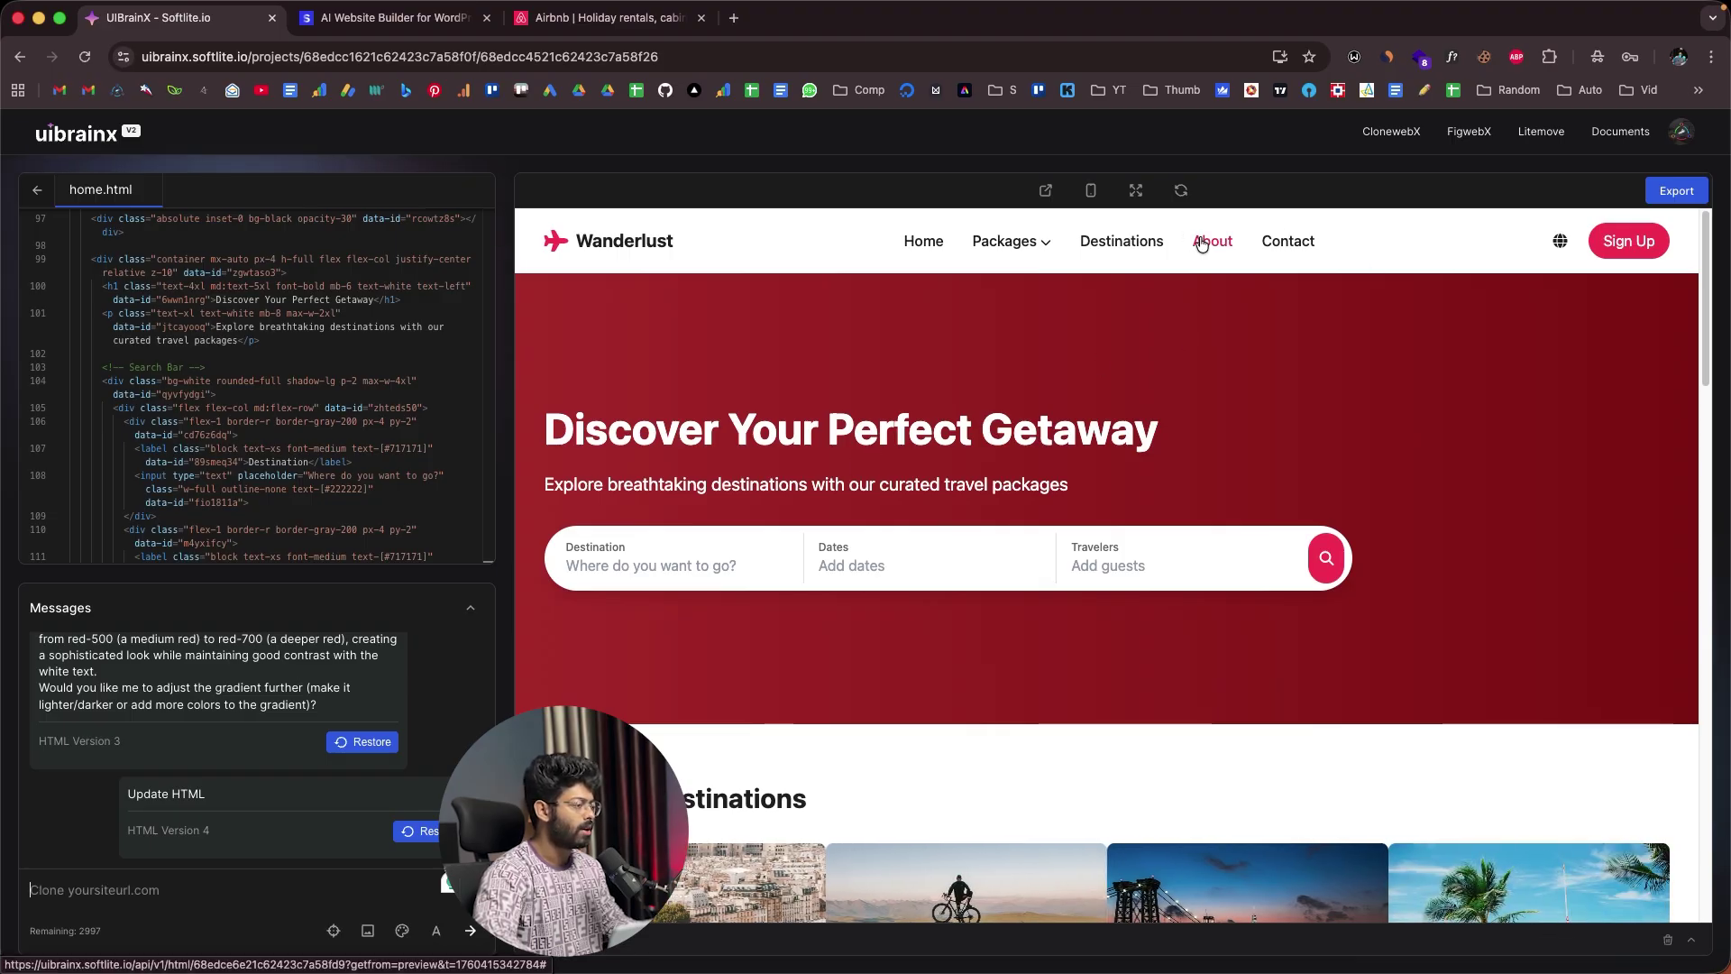
pyautogui.write('Can you please create an "About" page explaining about our company and link the same in the navbar.')
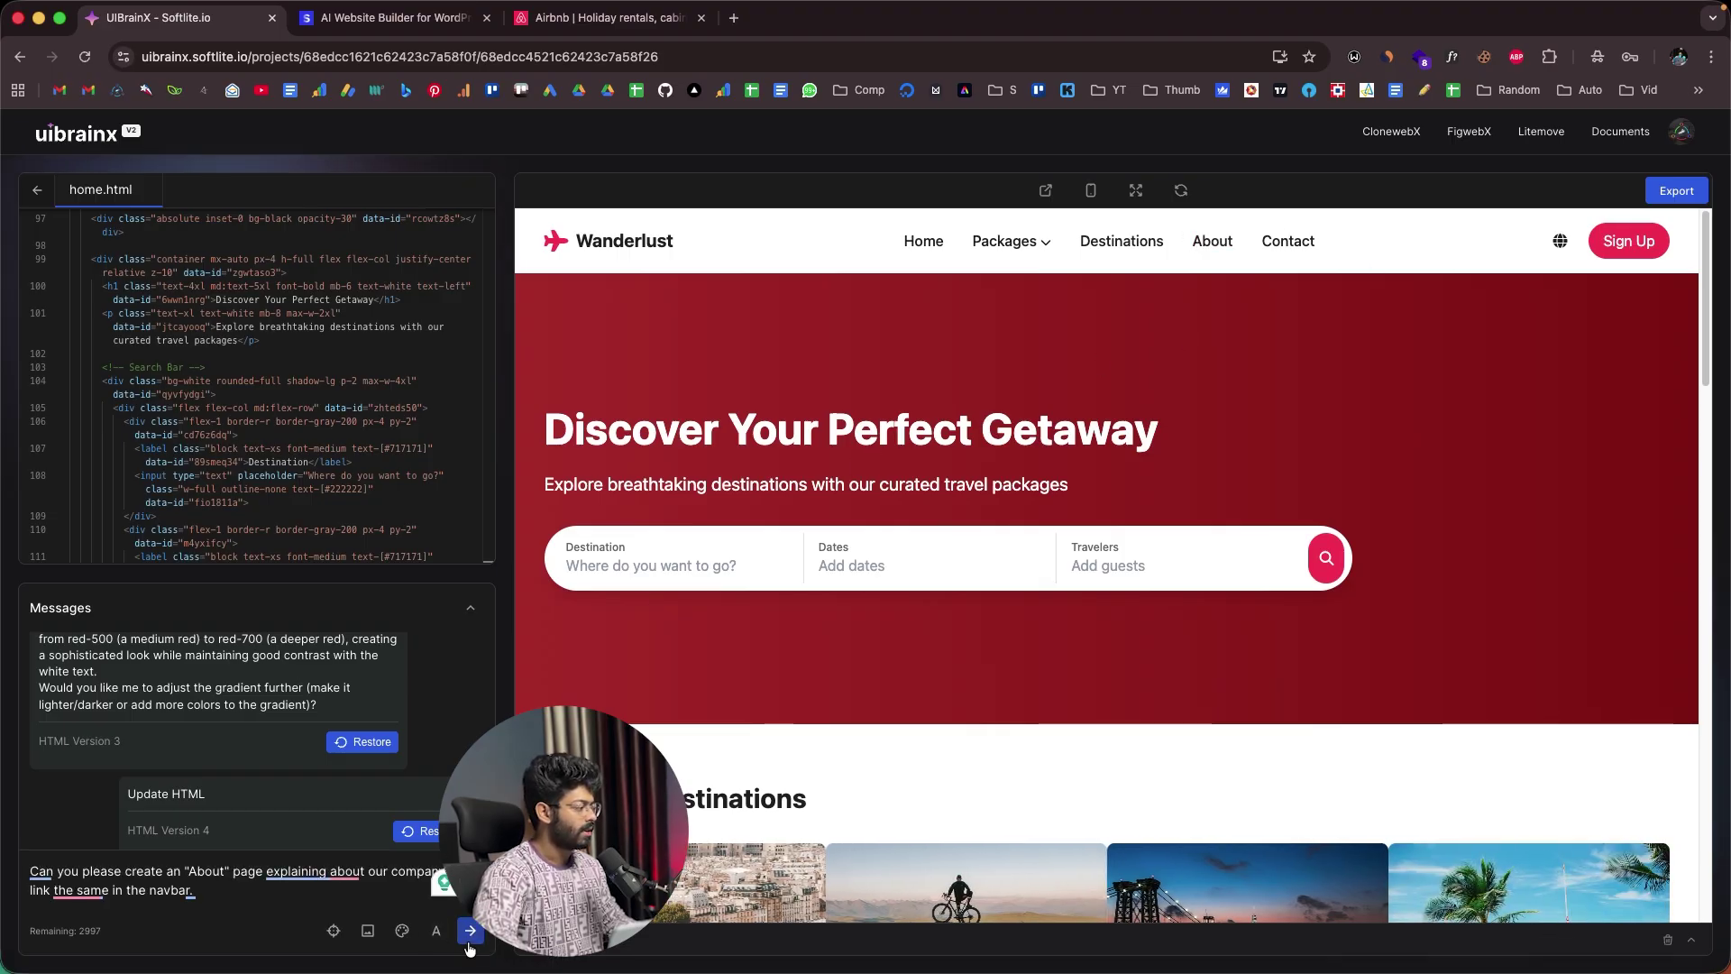
pyautogui.click(470, 931)
# Examine the generated About page in the preview, including the hero, Our Story, Our Mission and Meet Our Team sections
pyautogui.scroll(-15, 963, 406)
pyautogui.scroll(15, 963, 402)
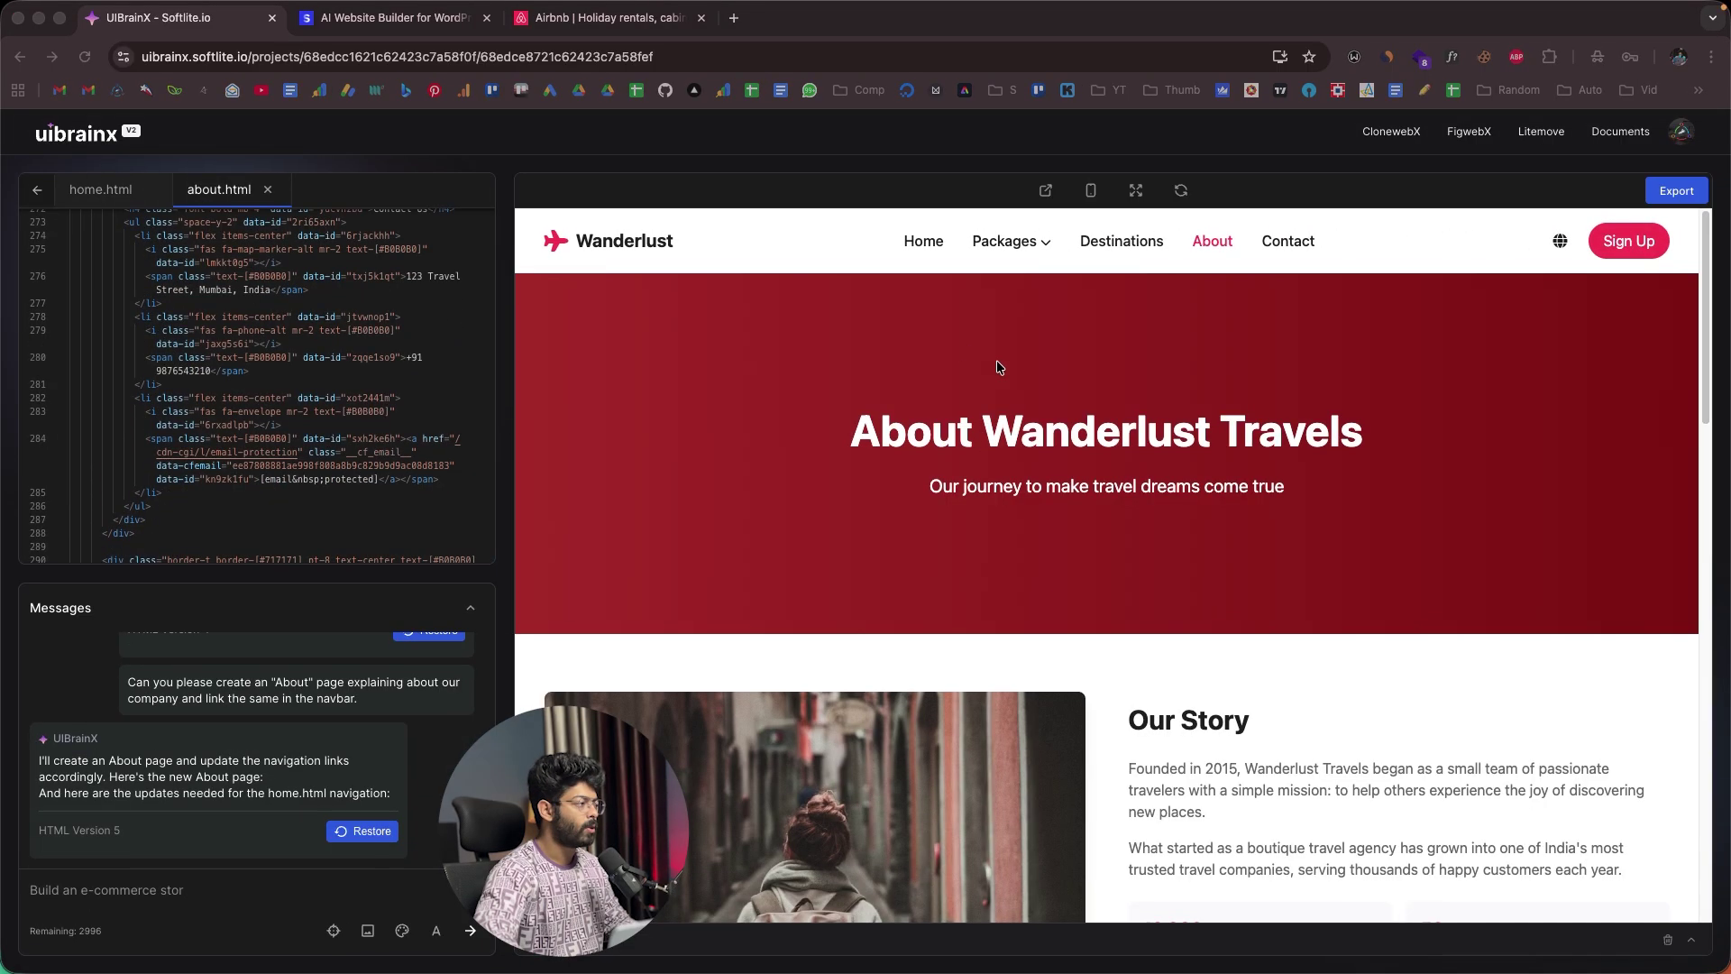
pyautogui.click(1204, 429)
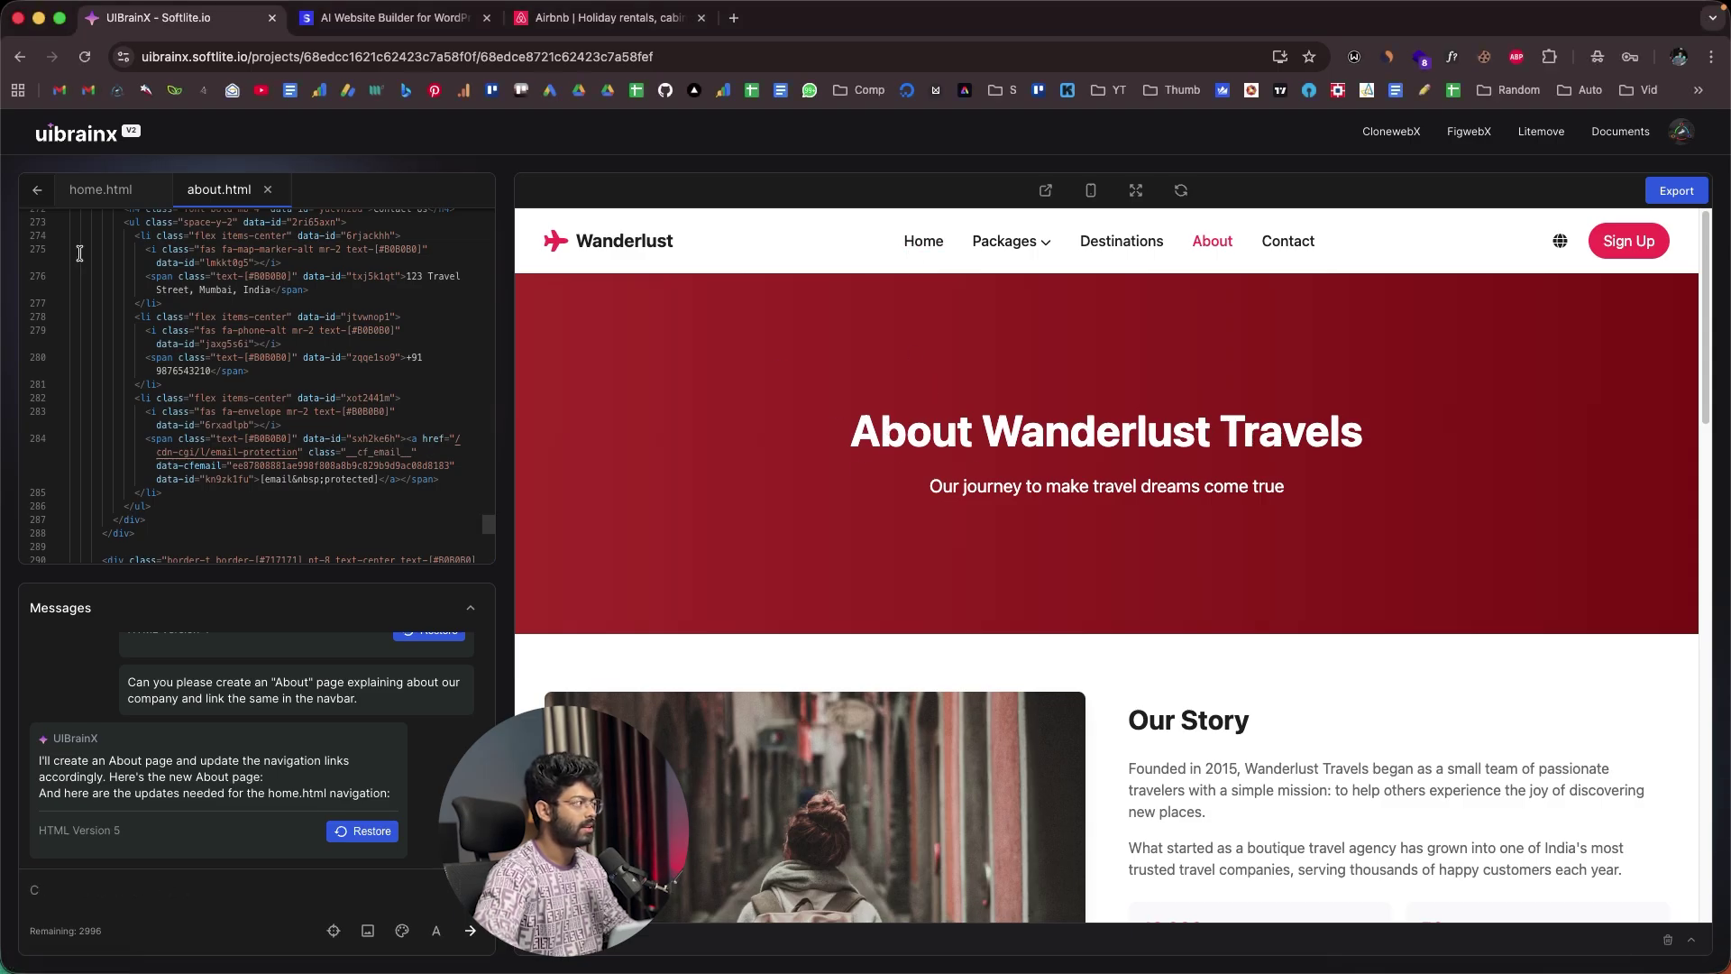
pyautogui.click(100, 189)
pyautogui.click(221, 191)
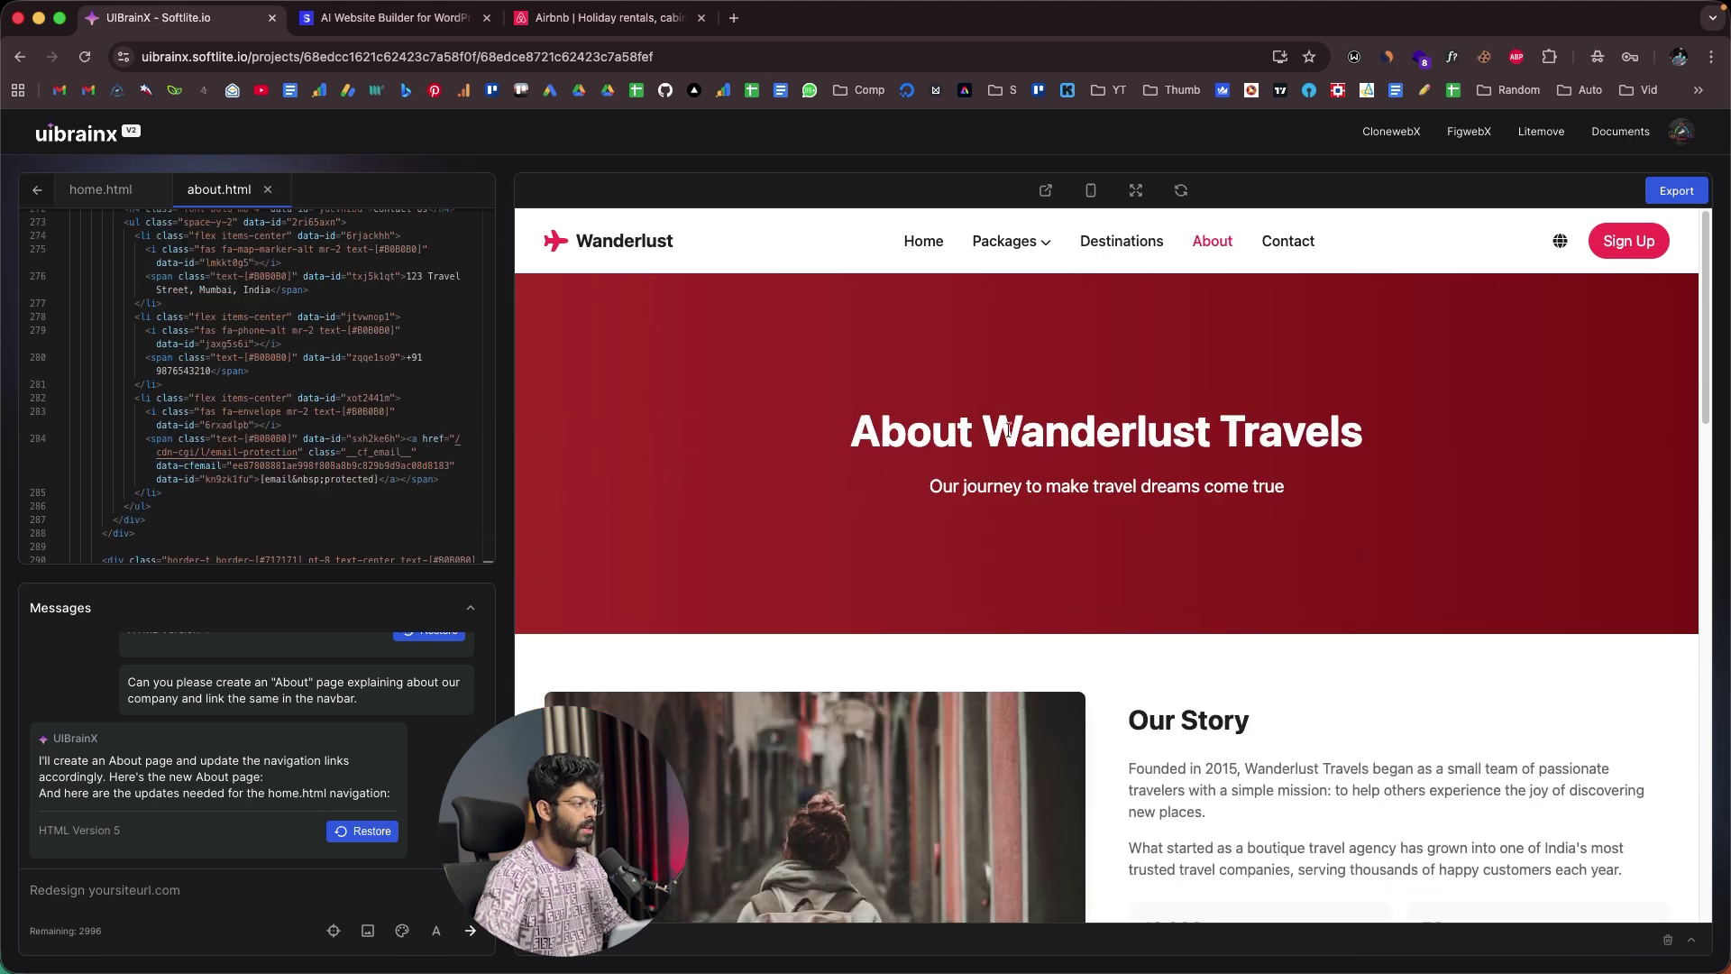
pyautogui.moveTo(1215, 431); pyautogui.dragTo(988, 433)
pyautogui.scroll(-4, 1025, 492)
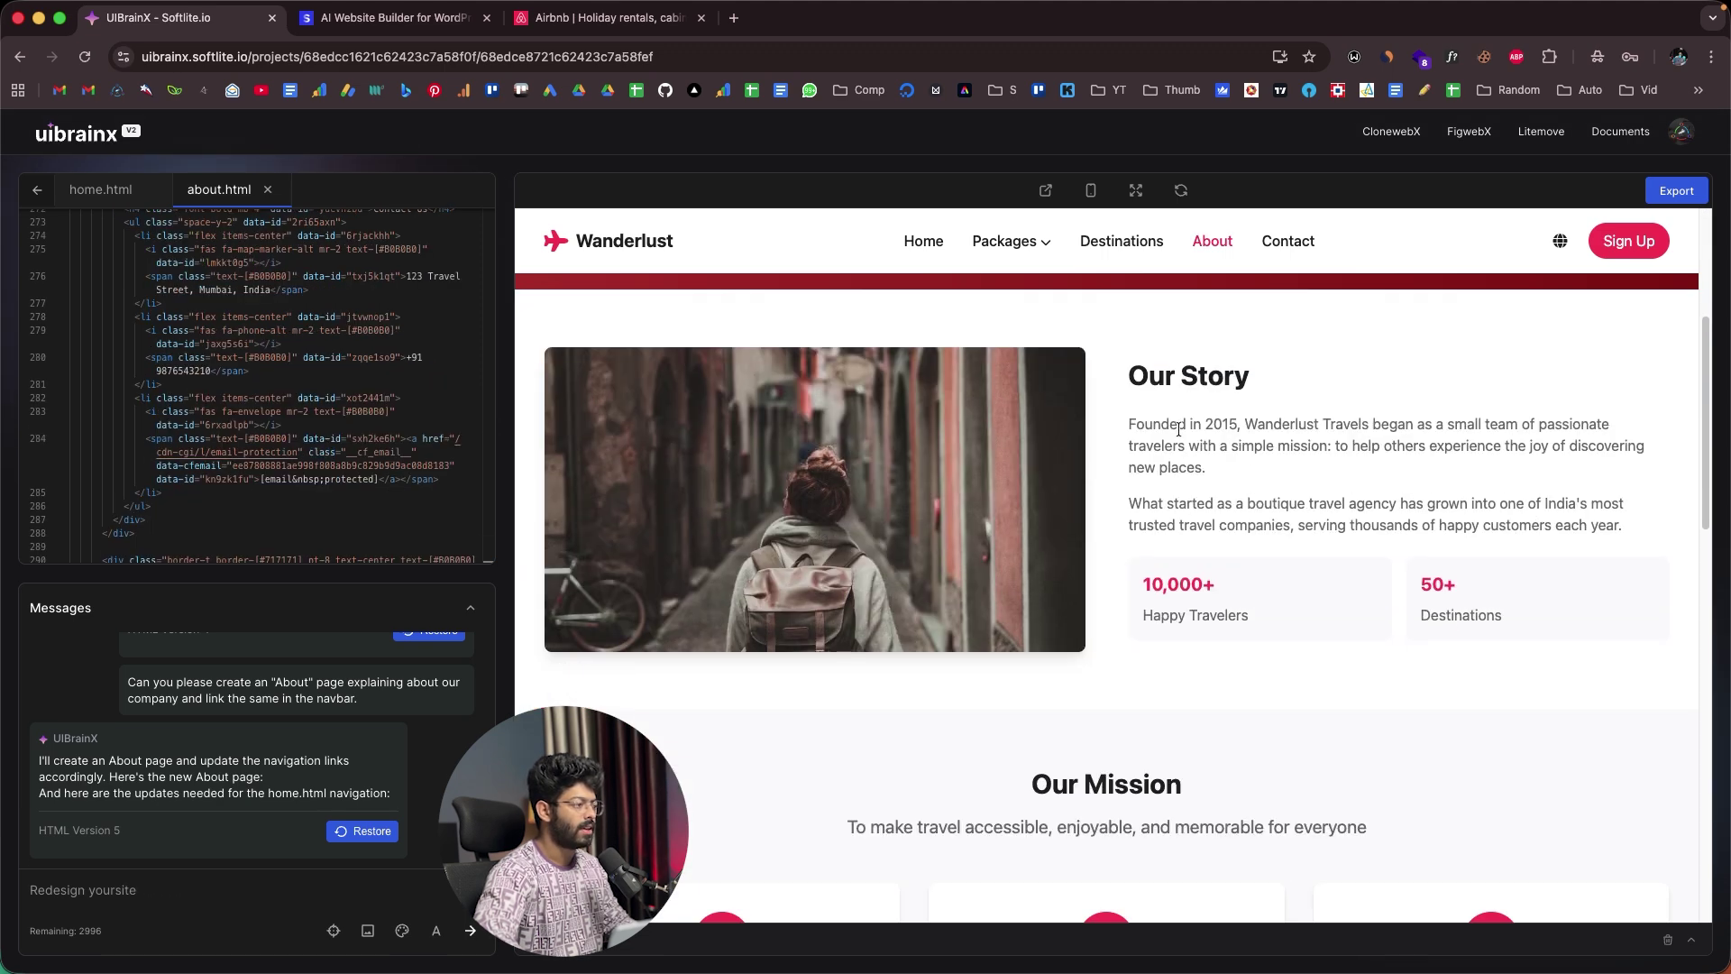
pyautogui.moveTo(1140, 376); pyautogui.dragTo(1228, 377)
pyautogui.click(1235, 581)
pyautogui.scroll(-4, 1235, 582)
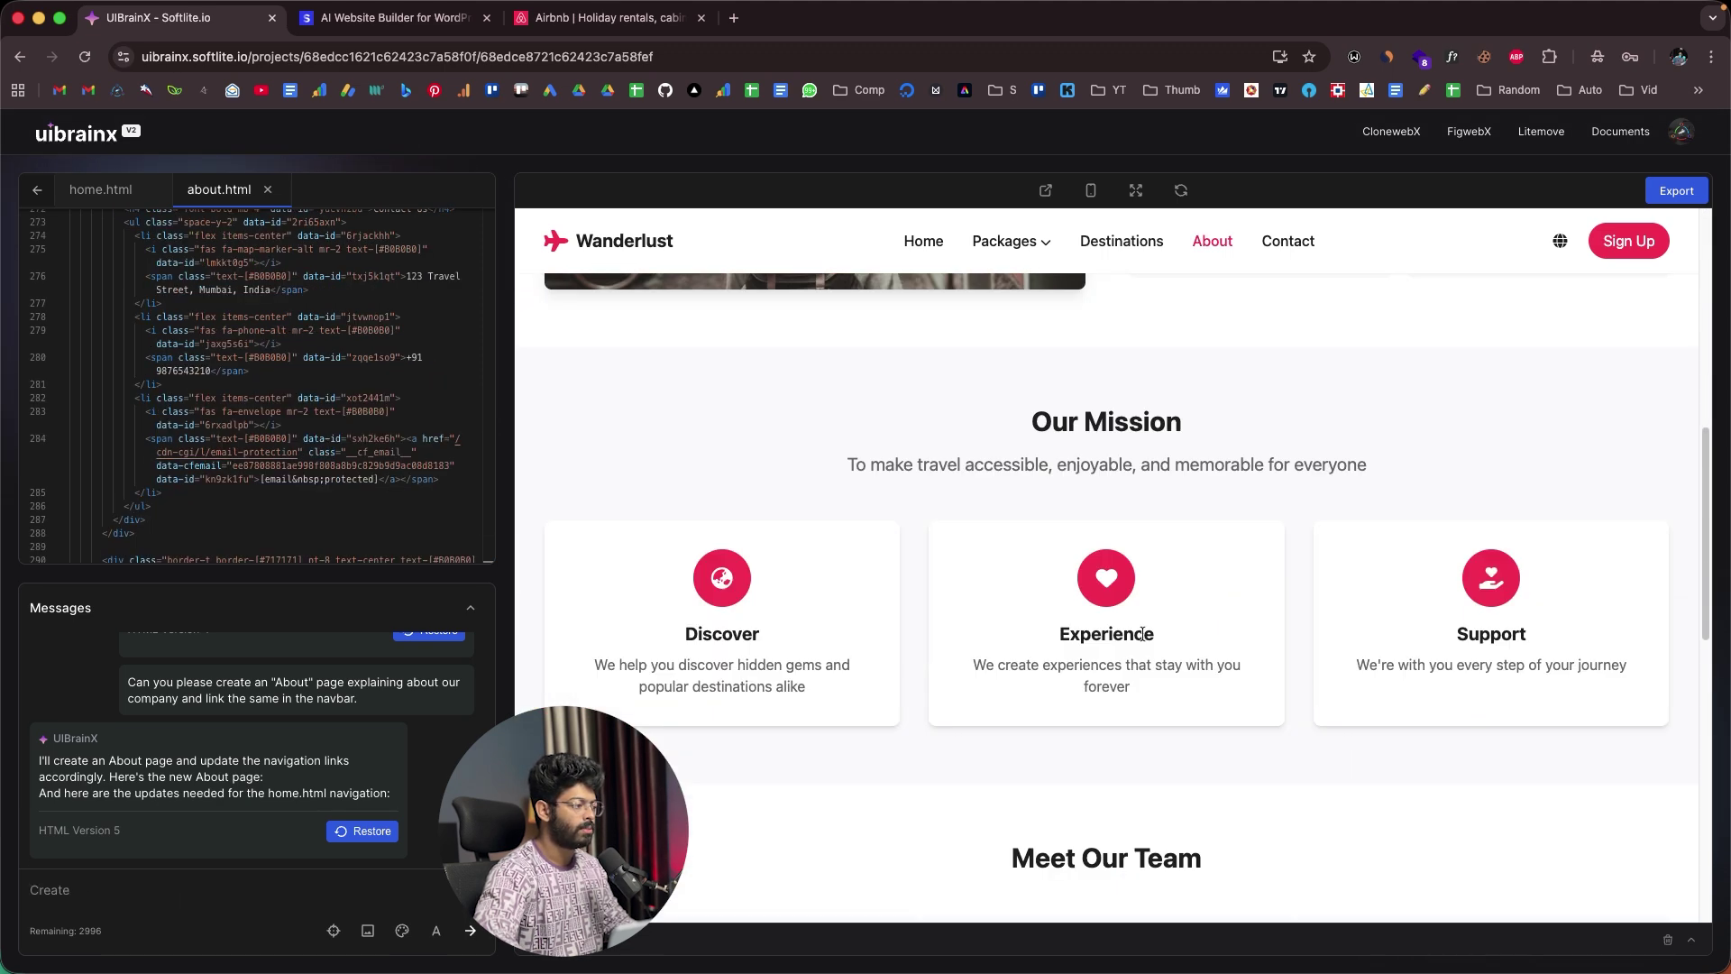
pyautogui.scroll(-7, 1171, 541)
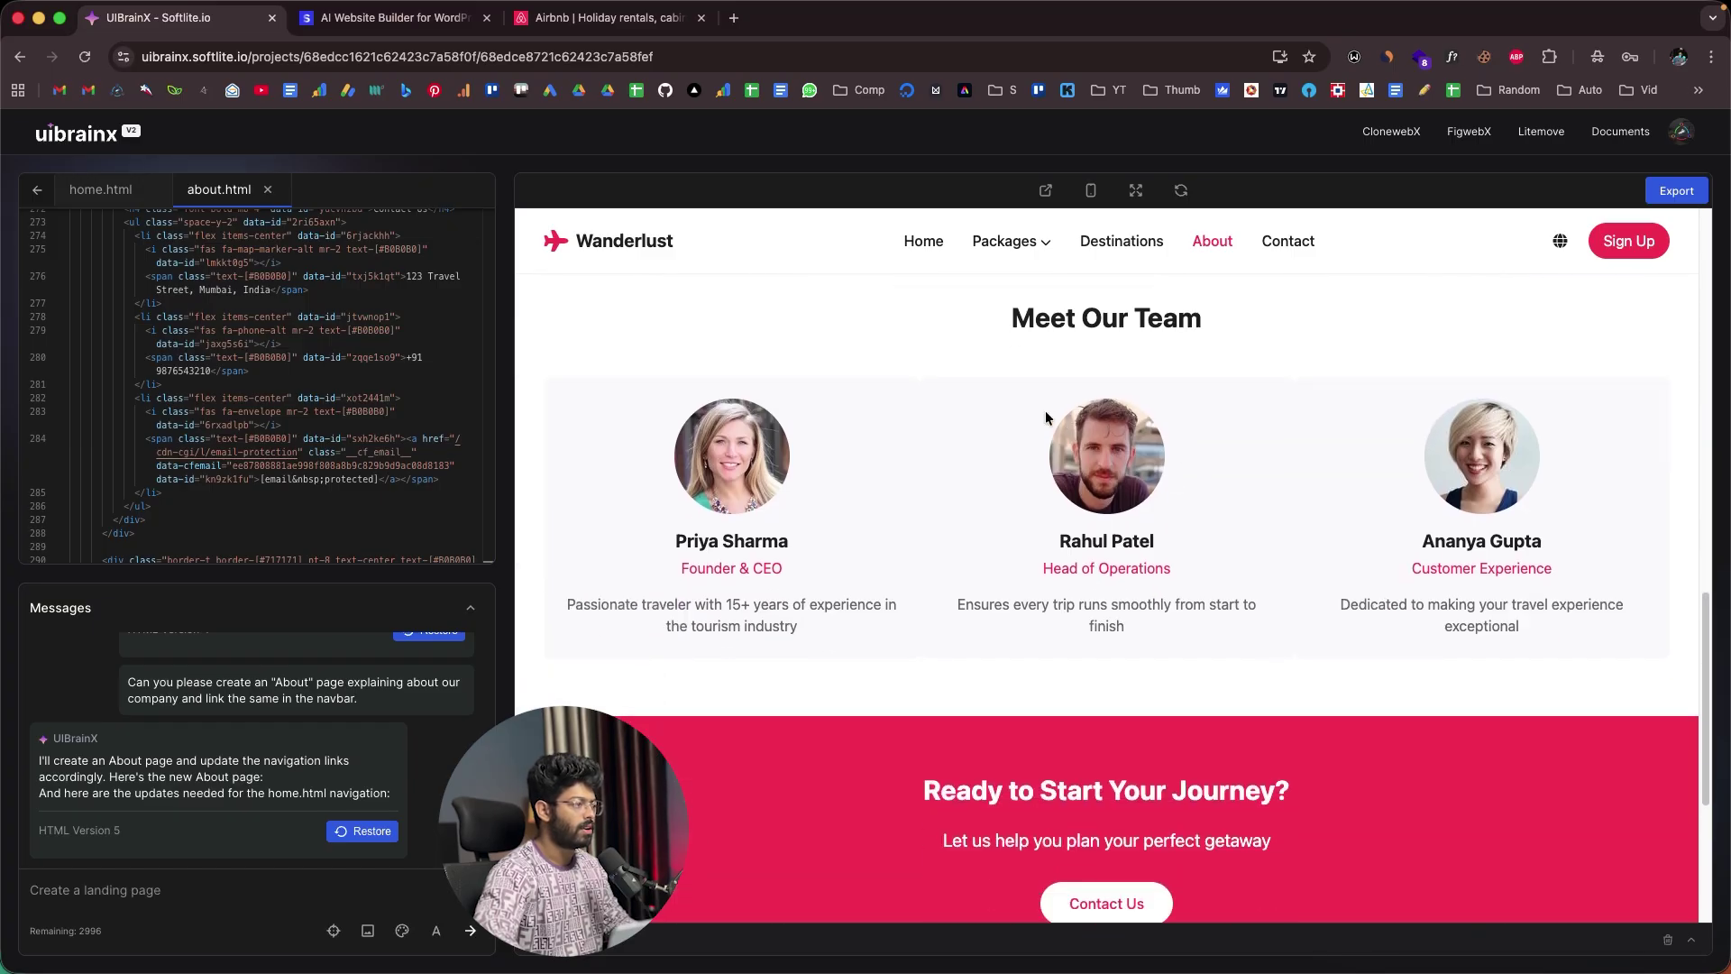
pyautogui.scroll(-5, 1274, 465)
pyautogui.scroll(20, 1172, 541)
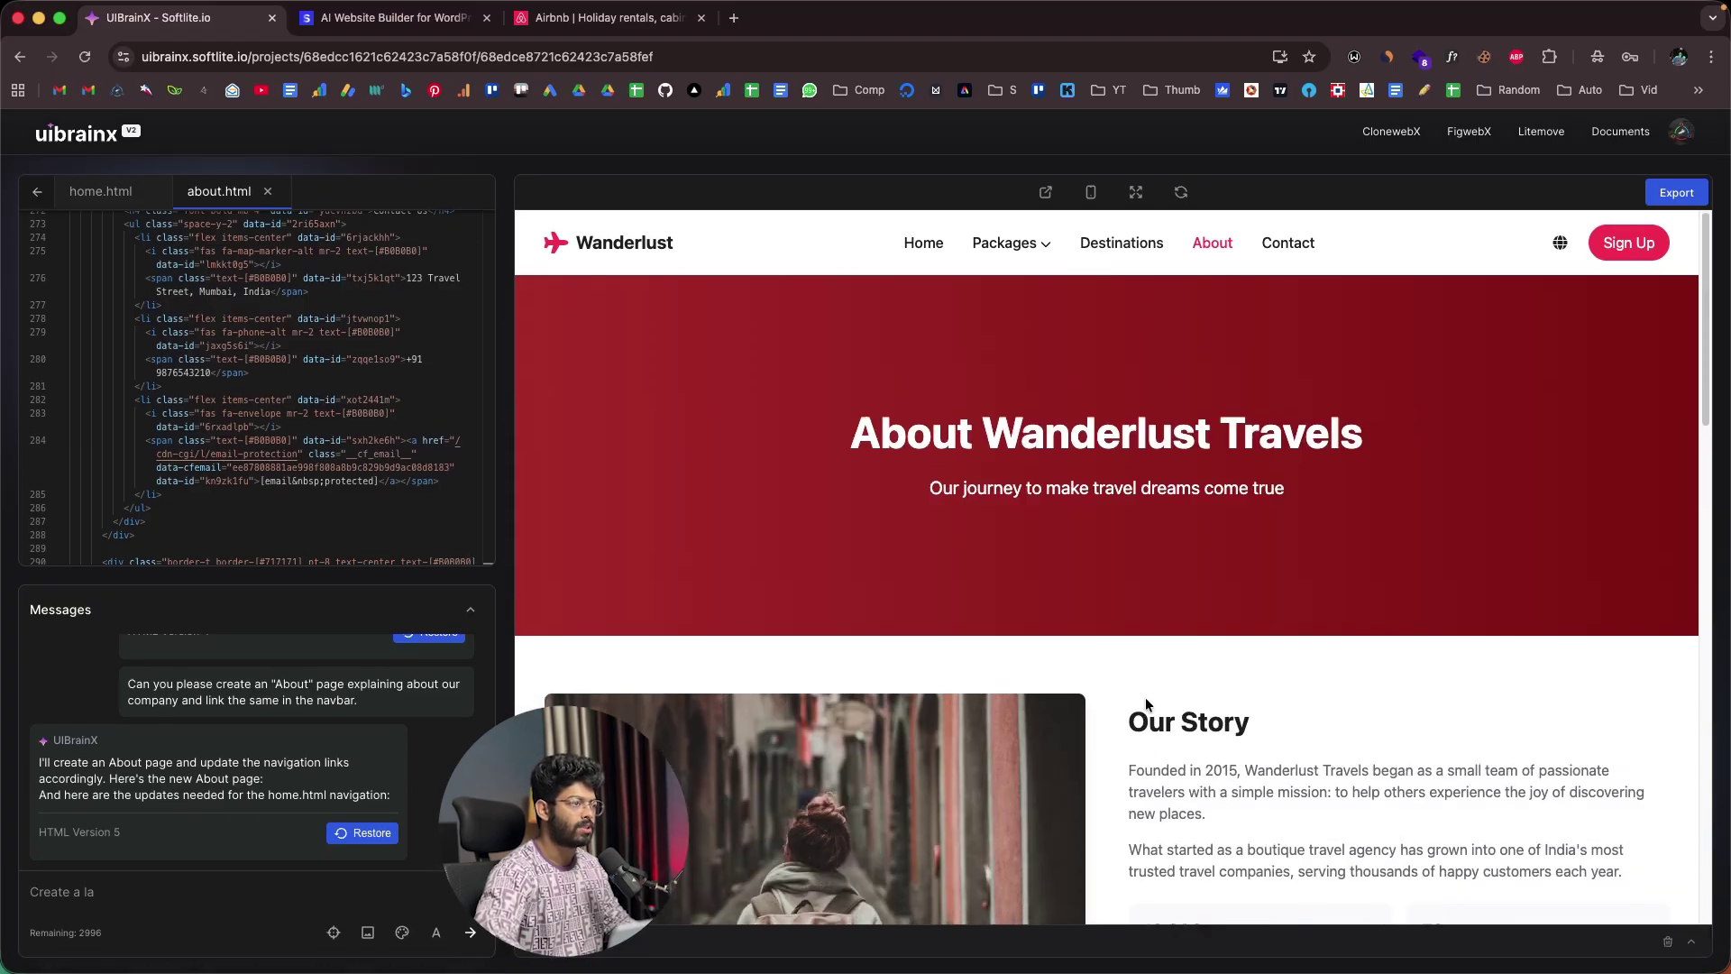
# Open the export settings for home.html, try the Selector export type, and return it to Entire Page
pyautogui.click(103, 191)
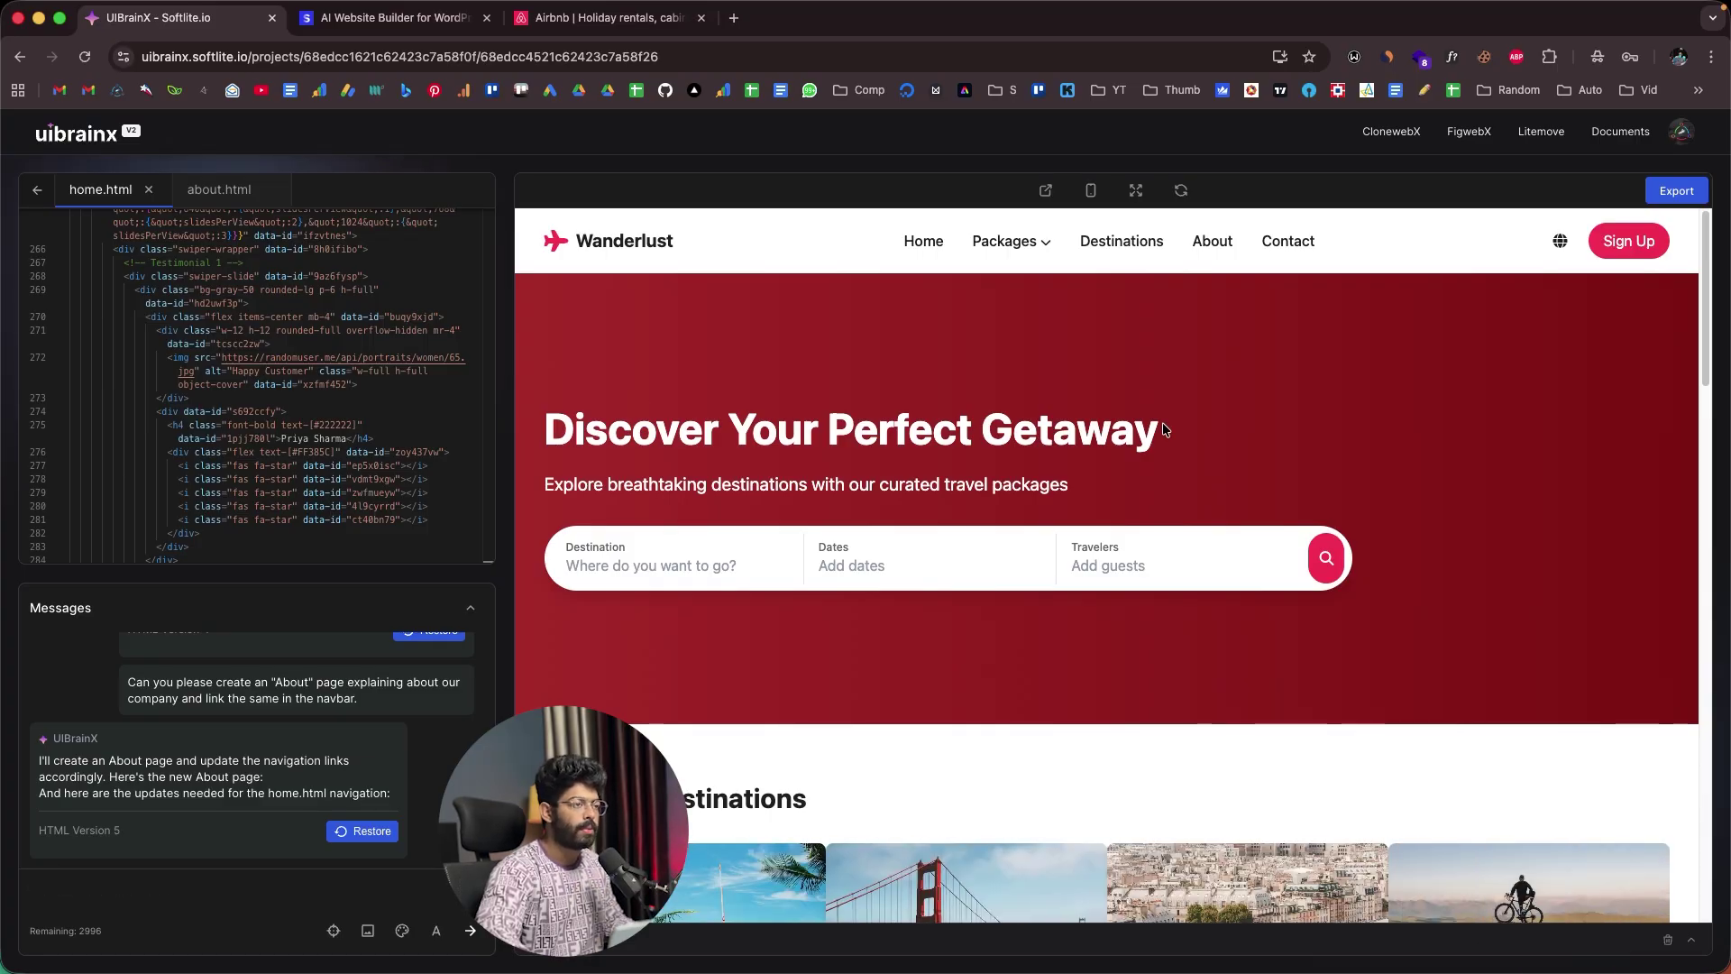
pyautogui.click(1675, 191)
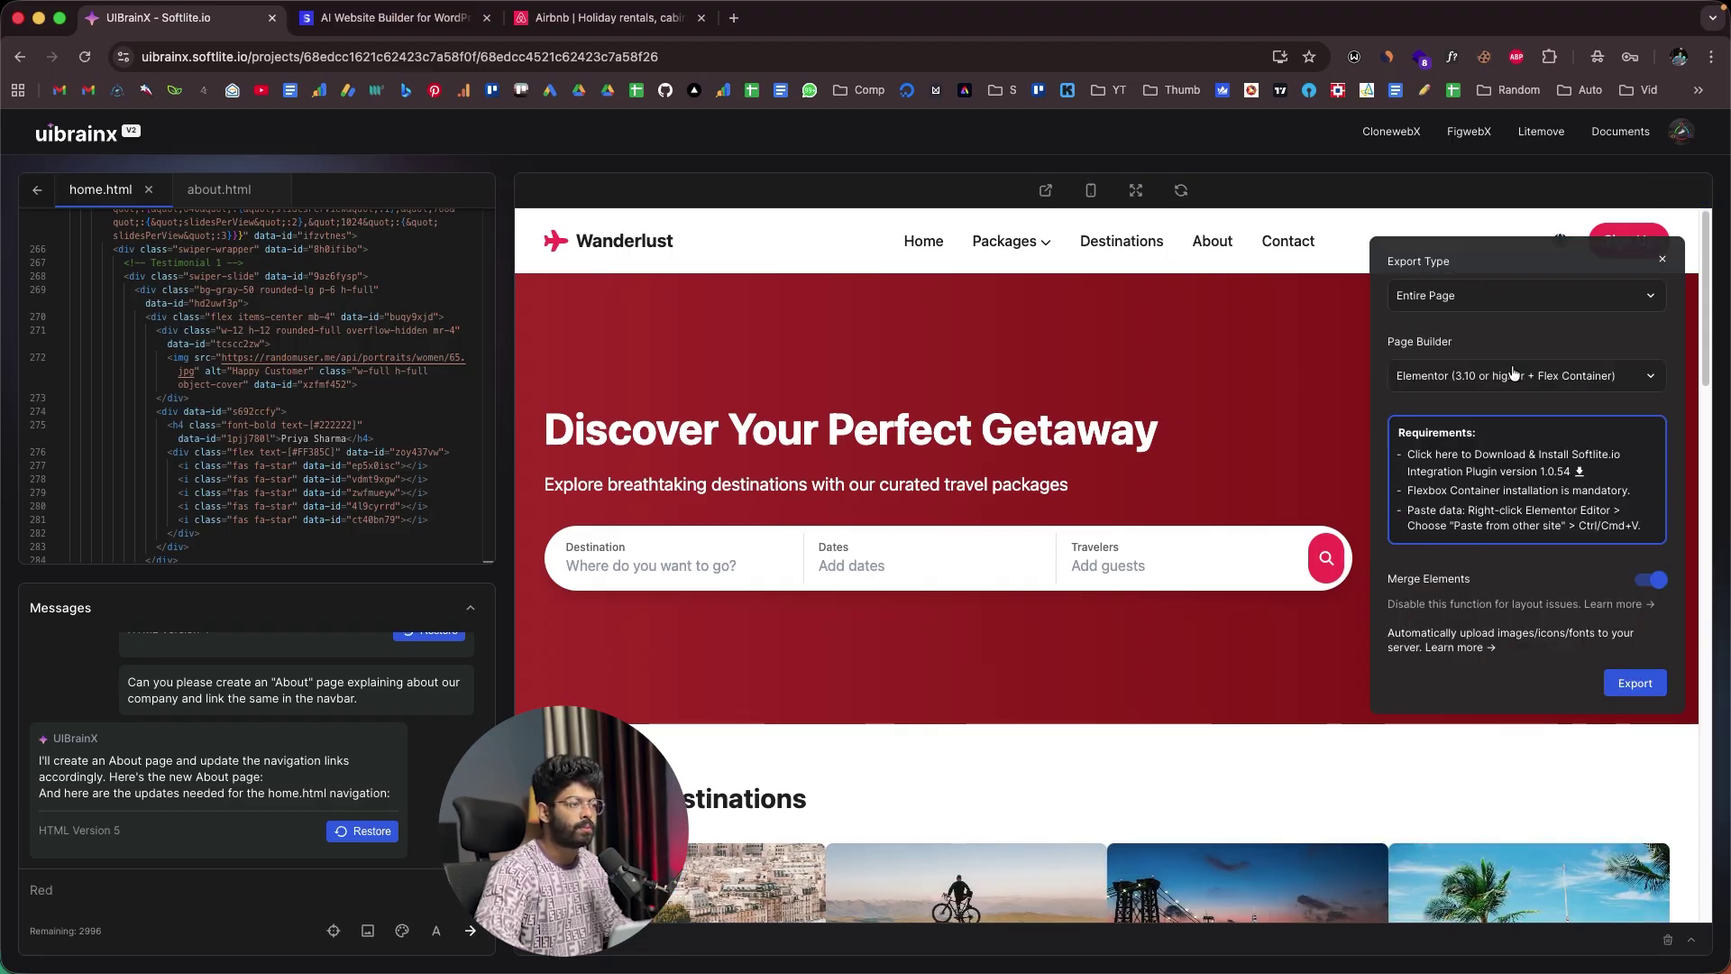
pyautogui.click(1475, 297)
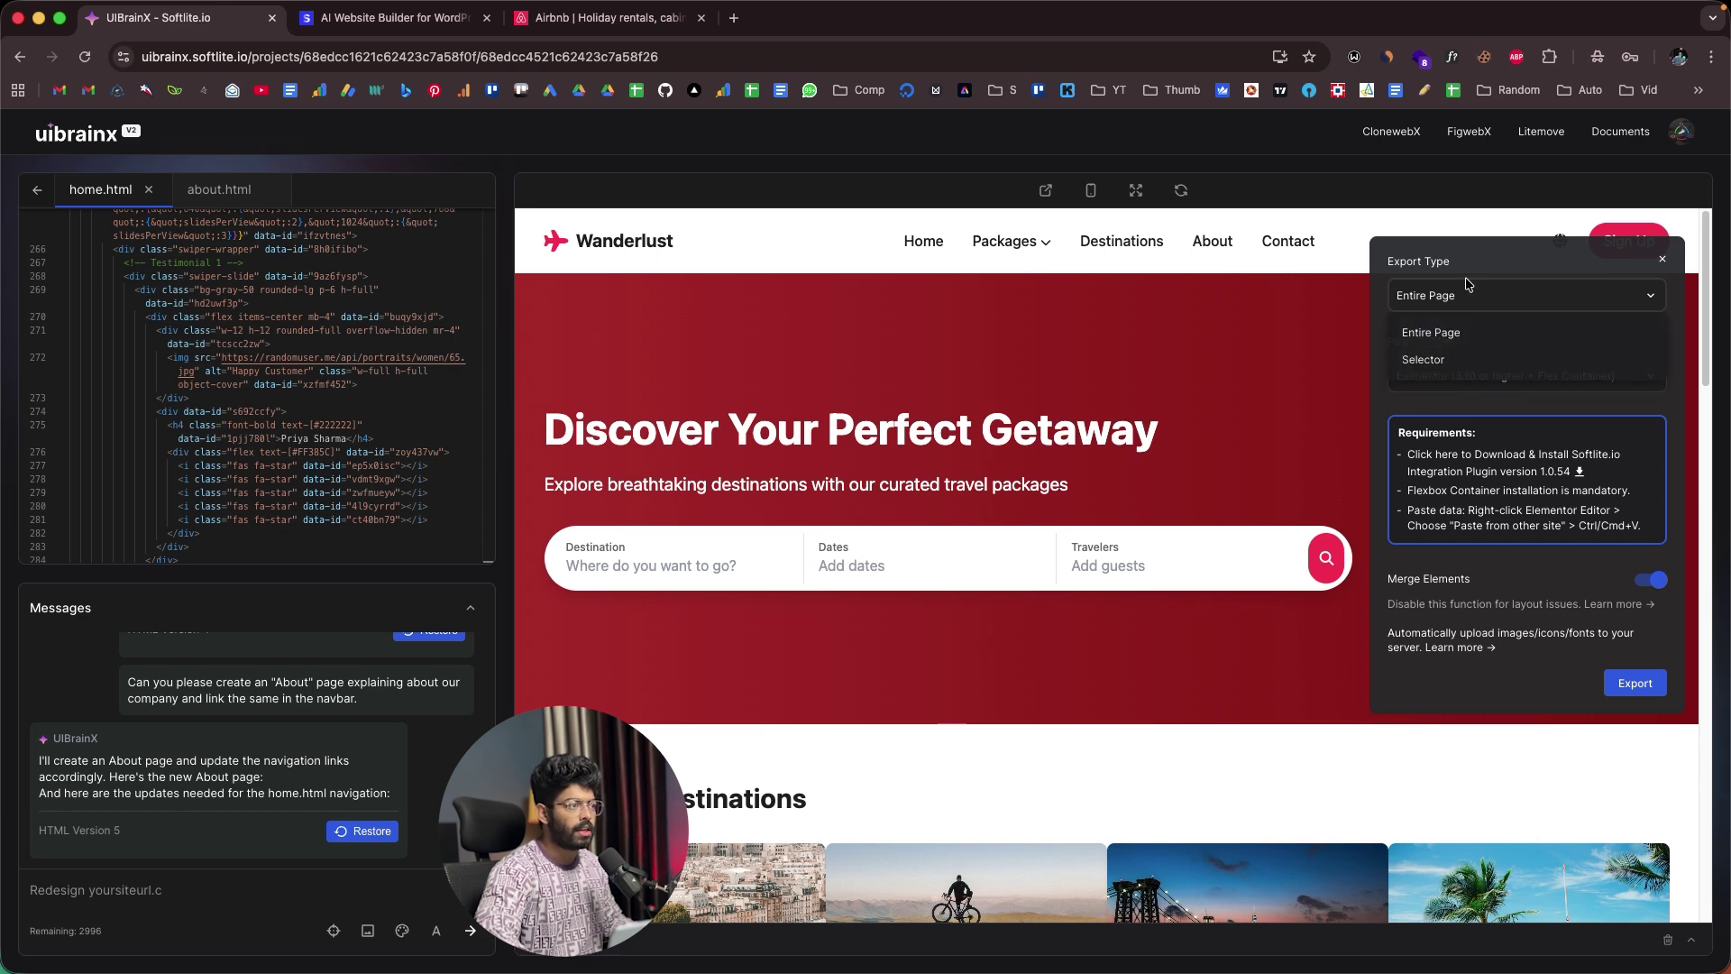
pyautogui.click(1447, 359)
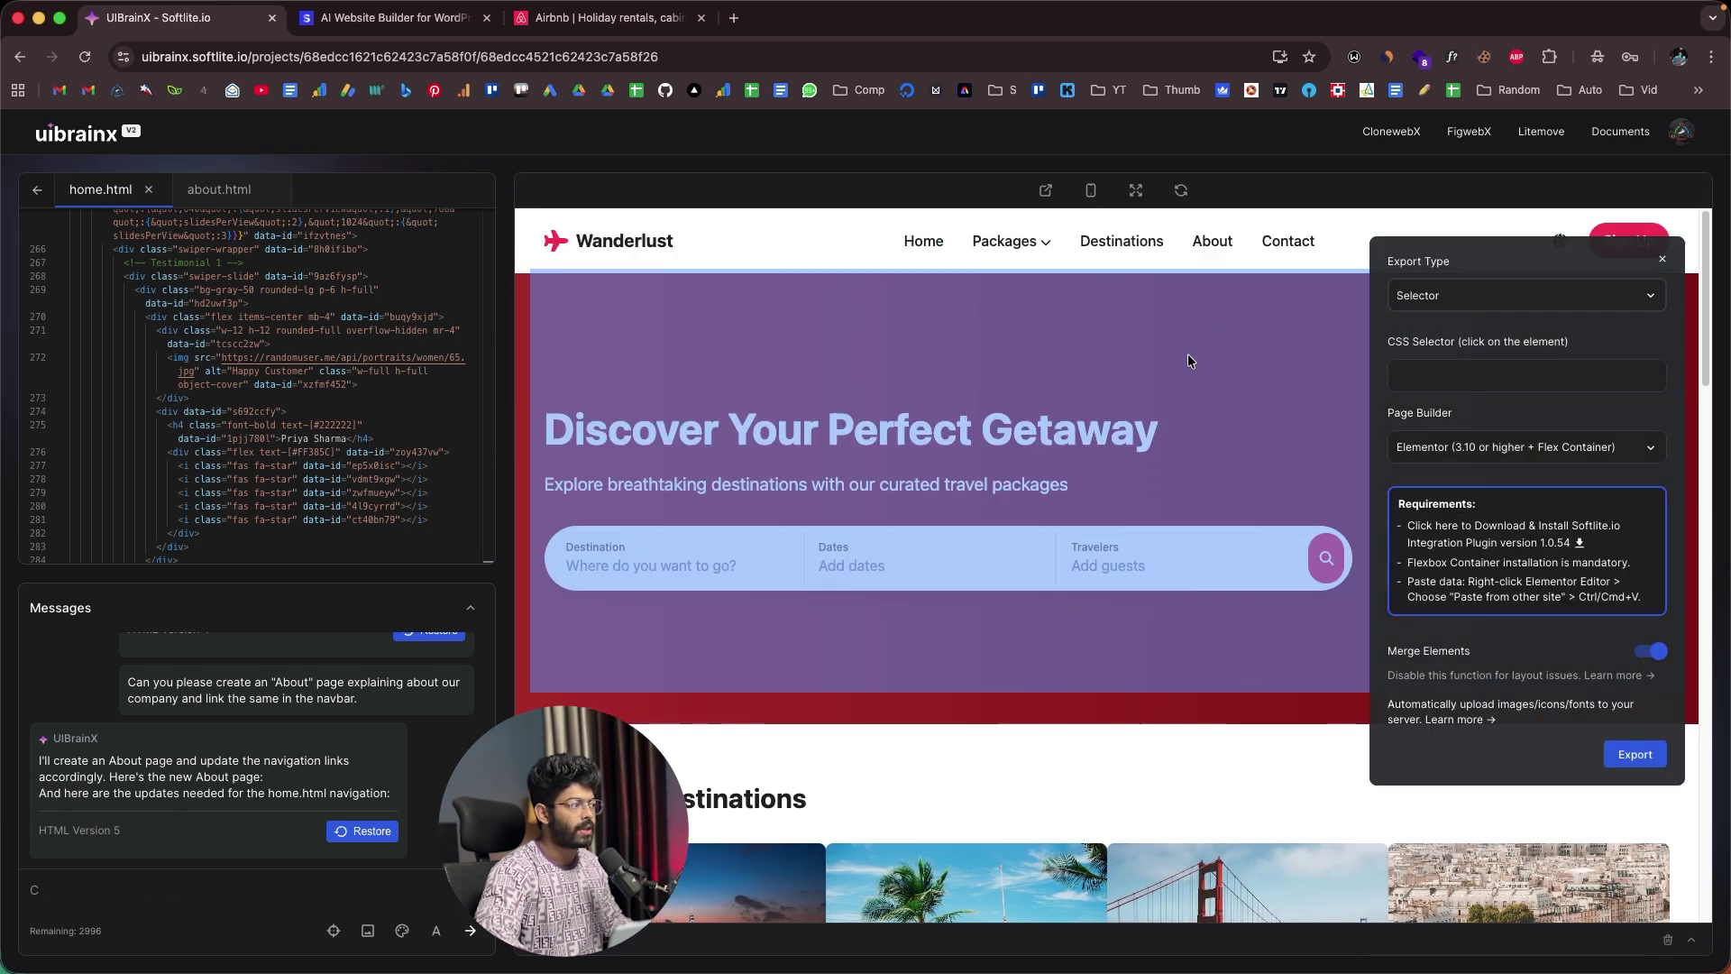
pyautogui.click(1459, 295)
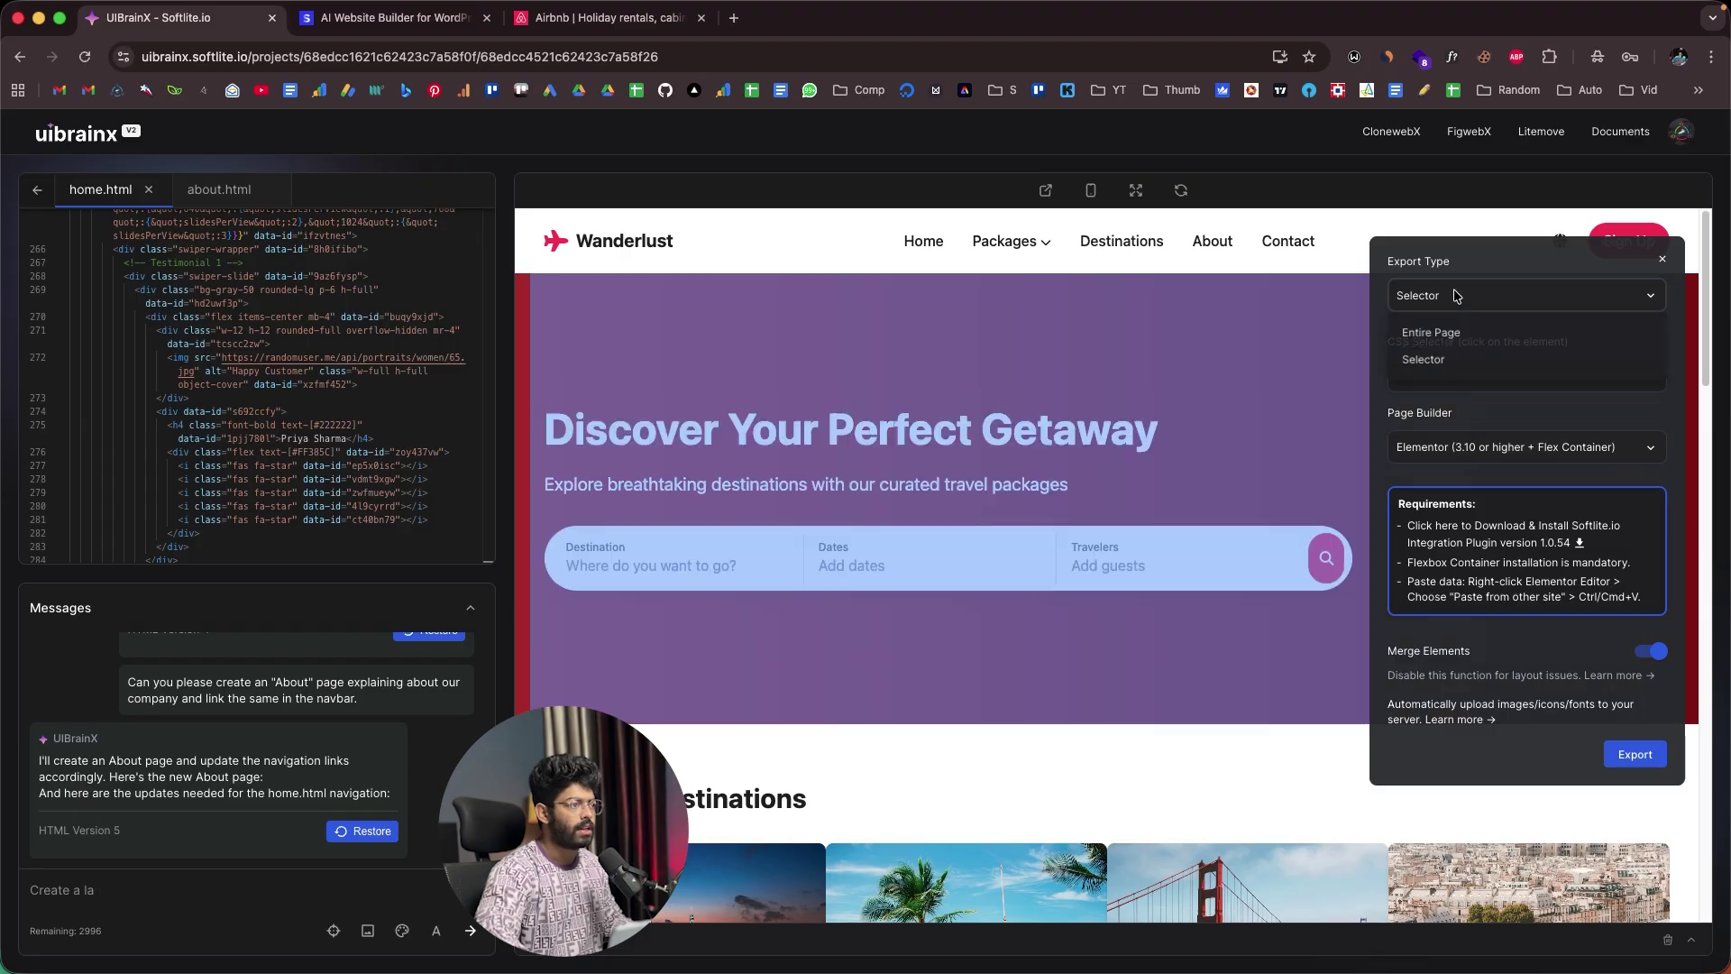
pyautogui.click(1433, 333)
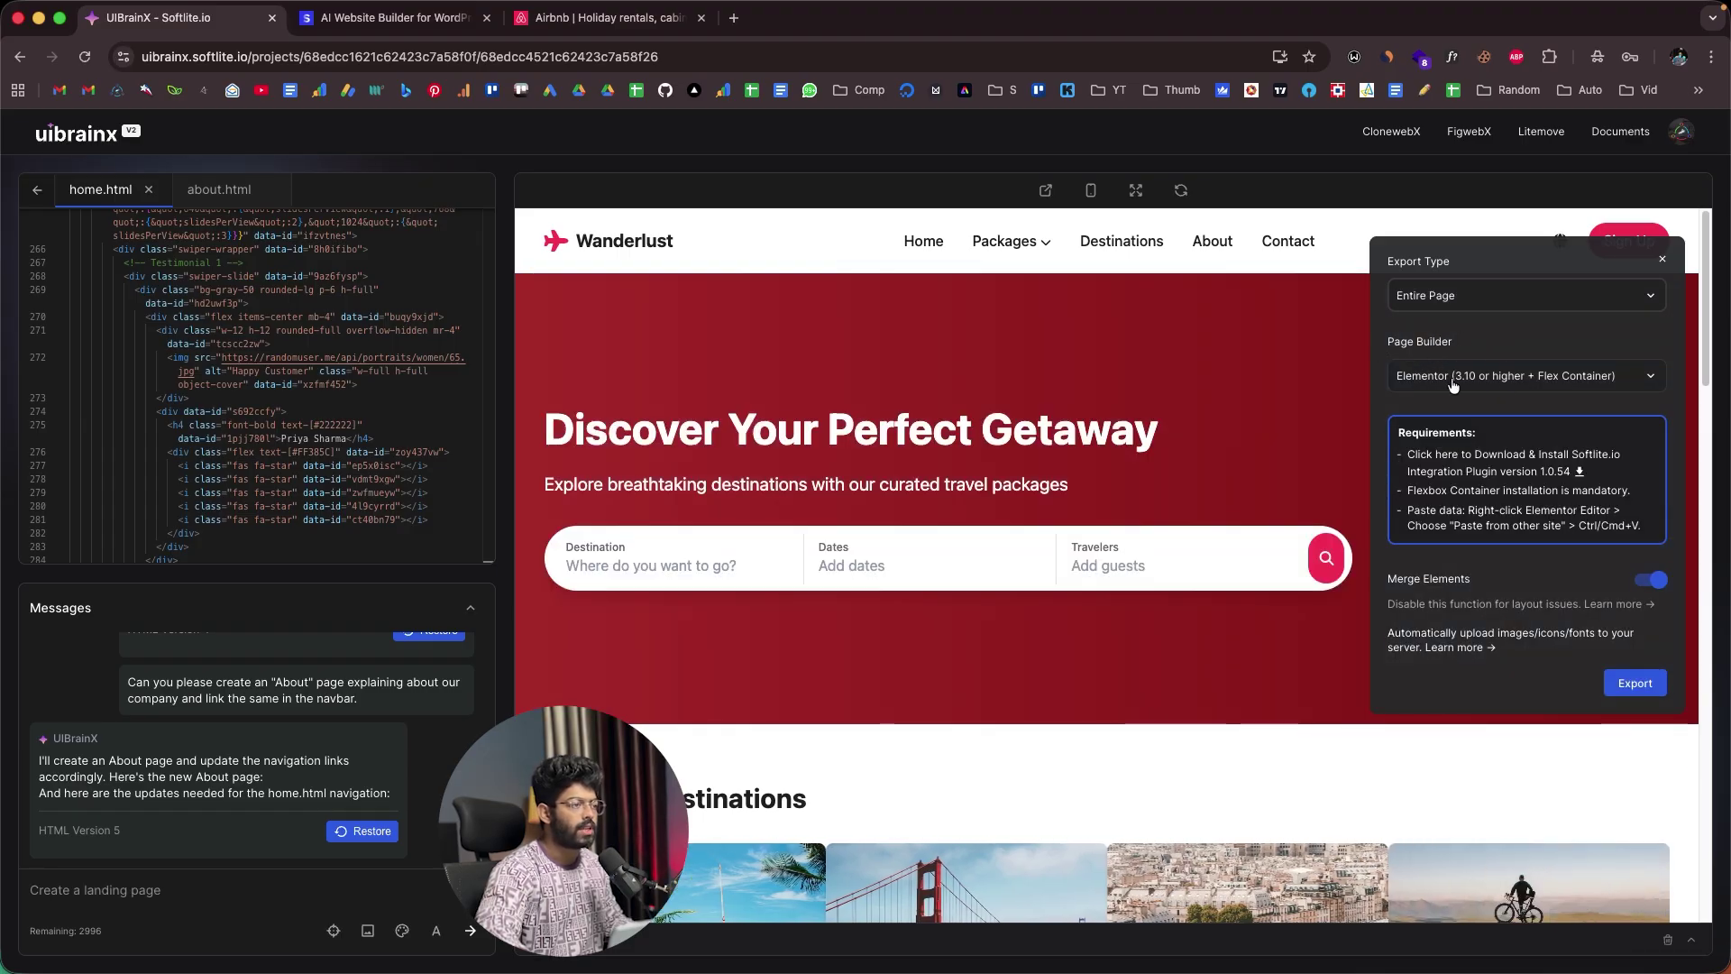
# Choose Elementor (3.10 or higher + Flex Container) as the page builder and download the Softlite.io Integration Plugin version 1.0.54
pyautogui.click(1444, 376)
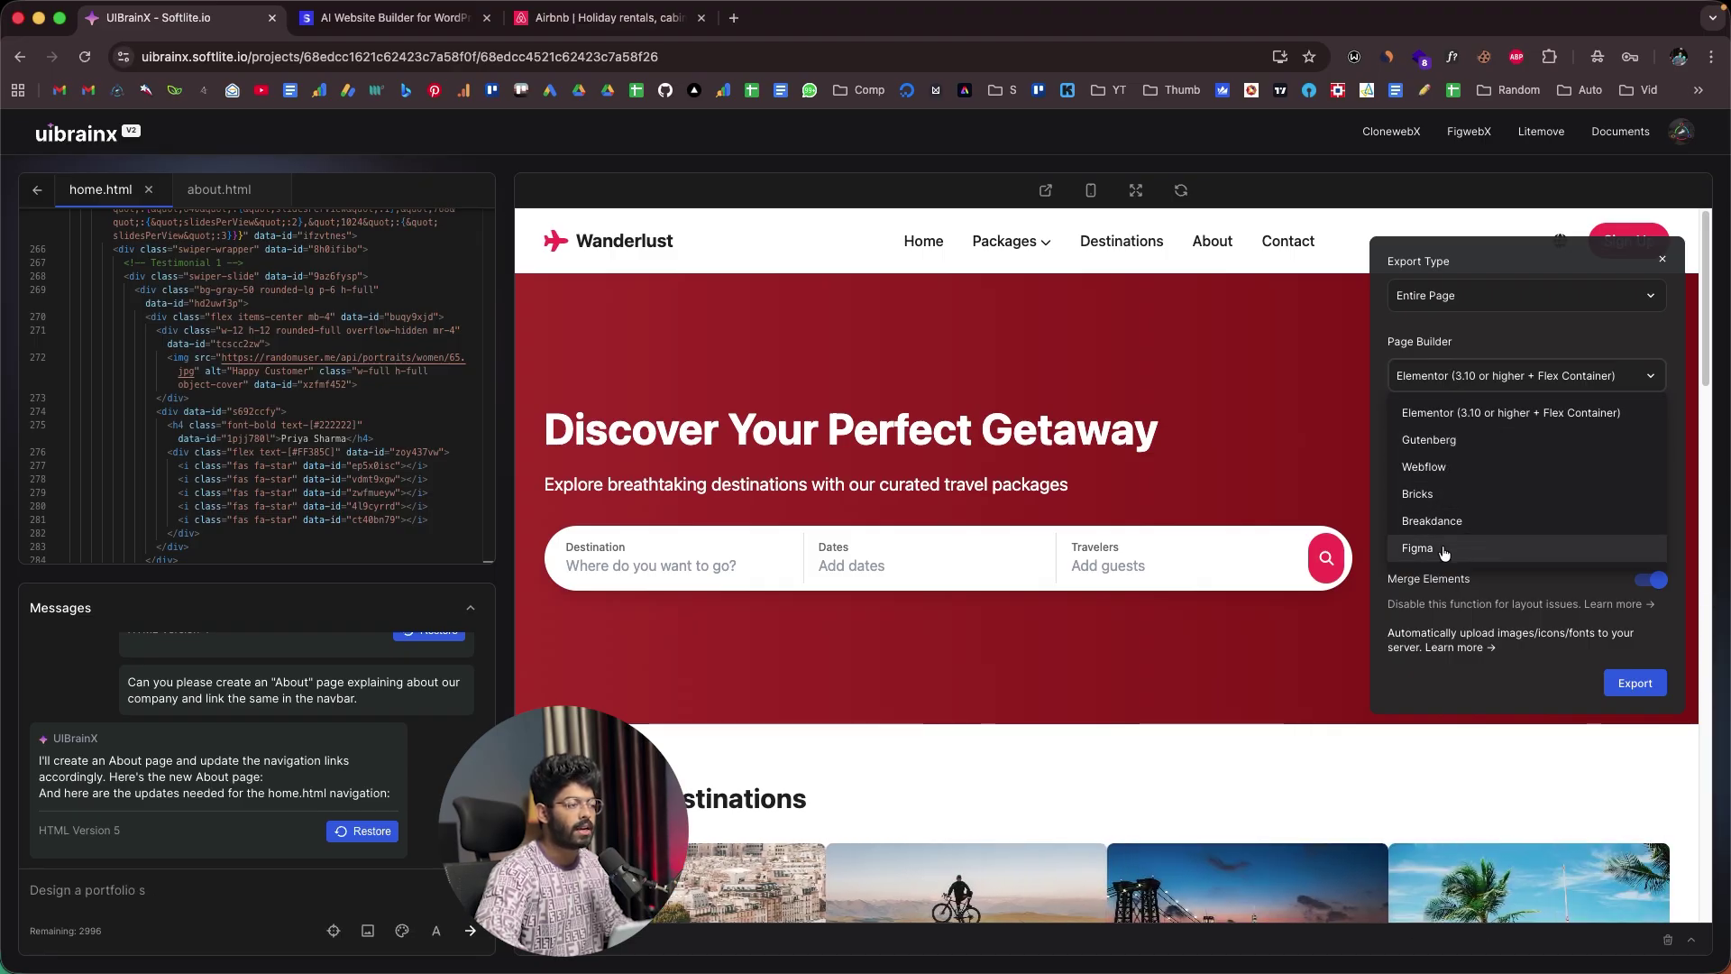
pyautogui.click(1449, 415)
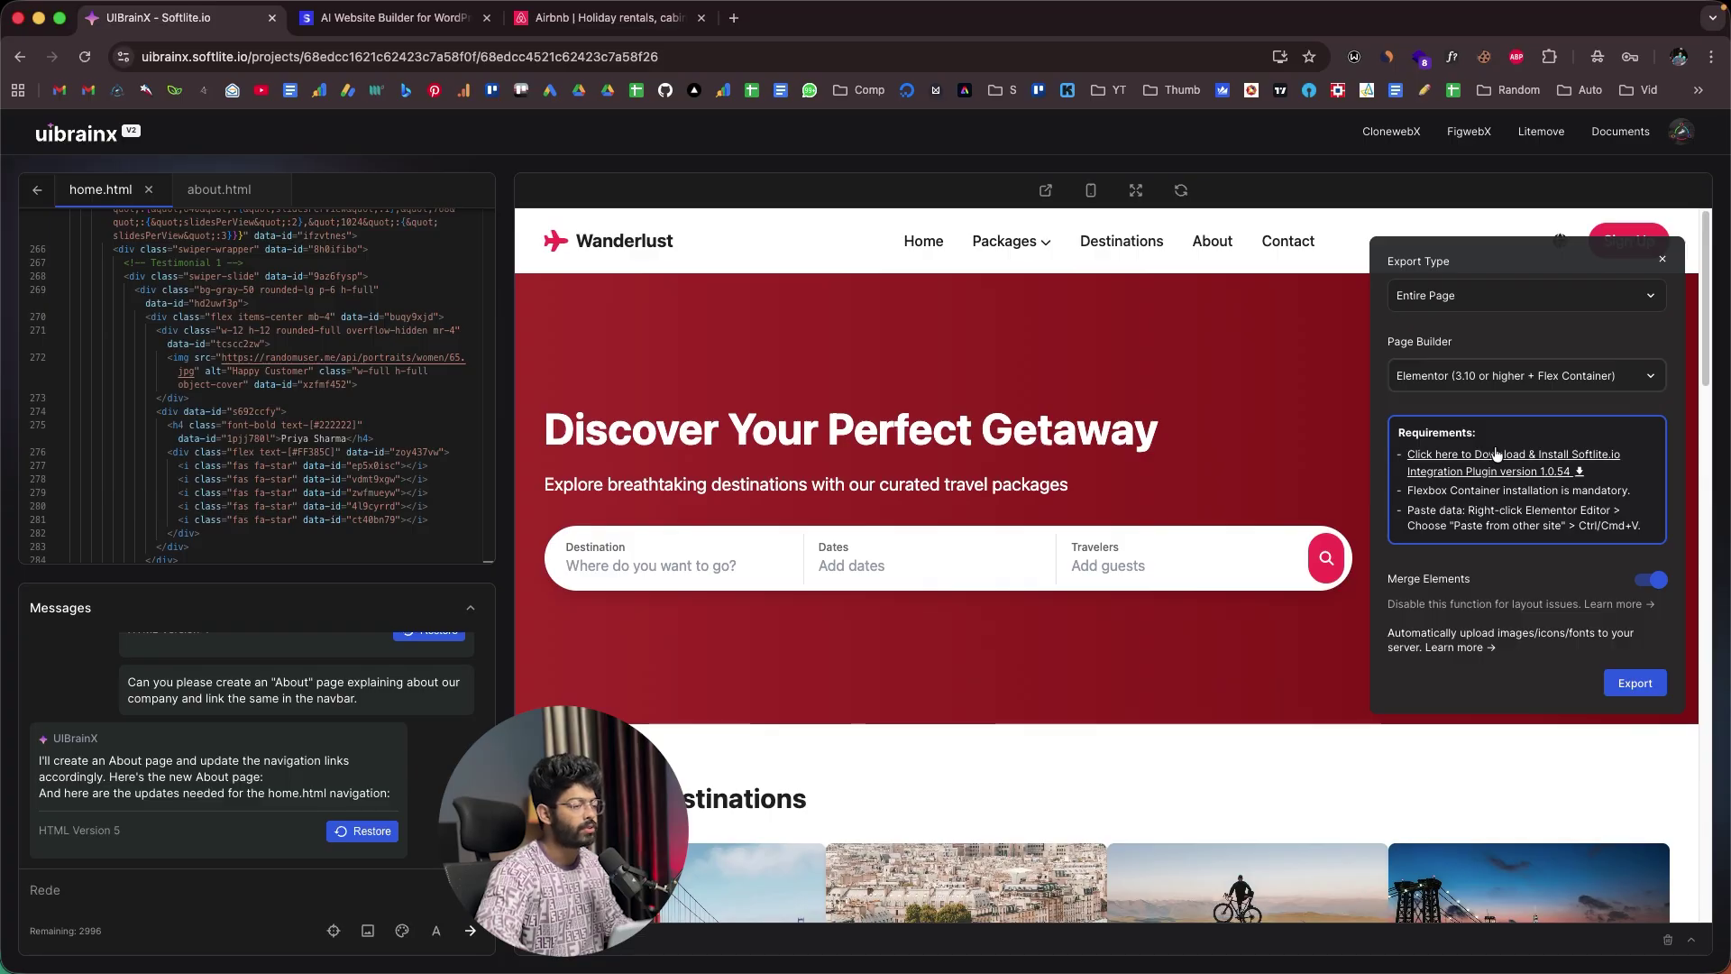
pyautogui.click(1547, 464)
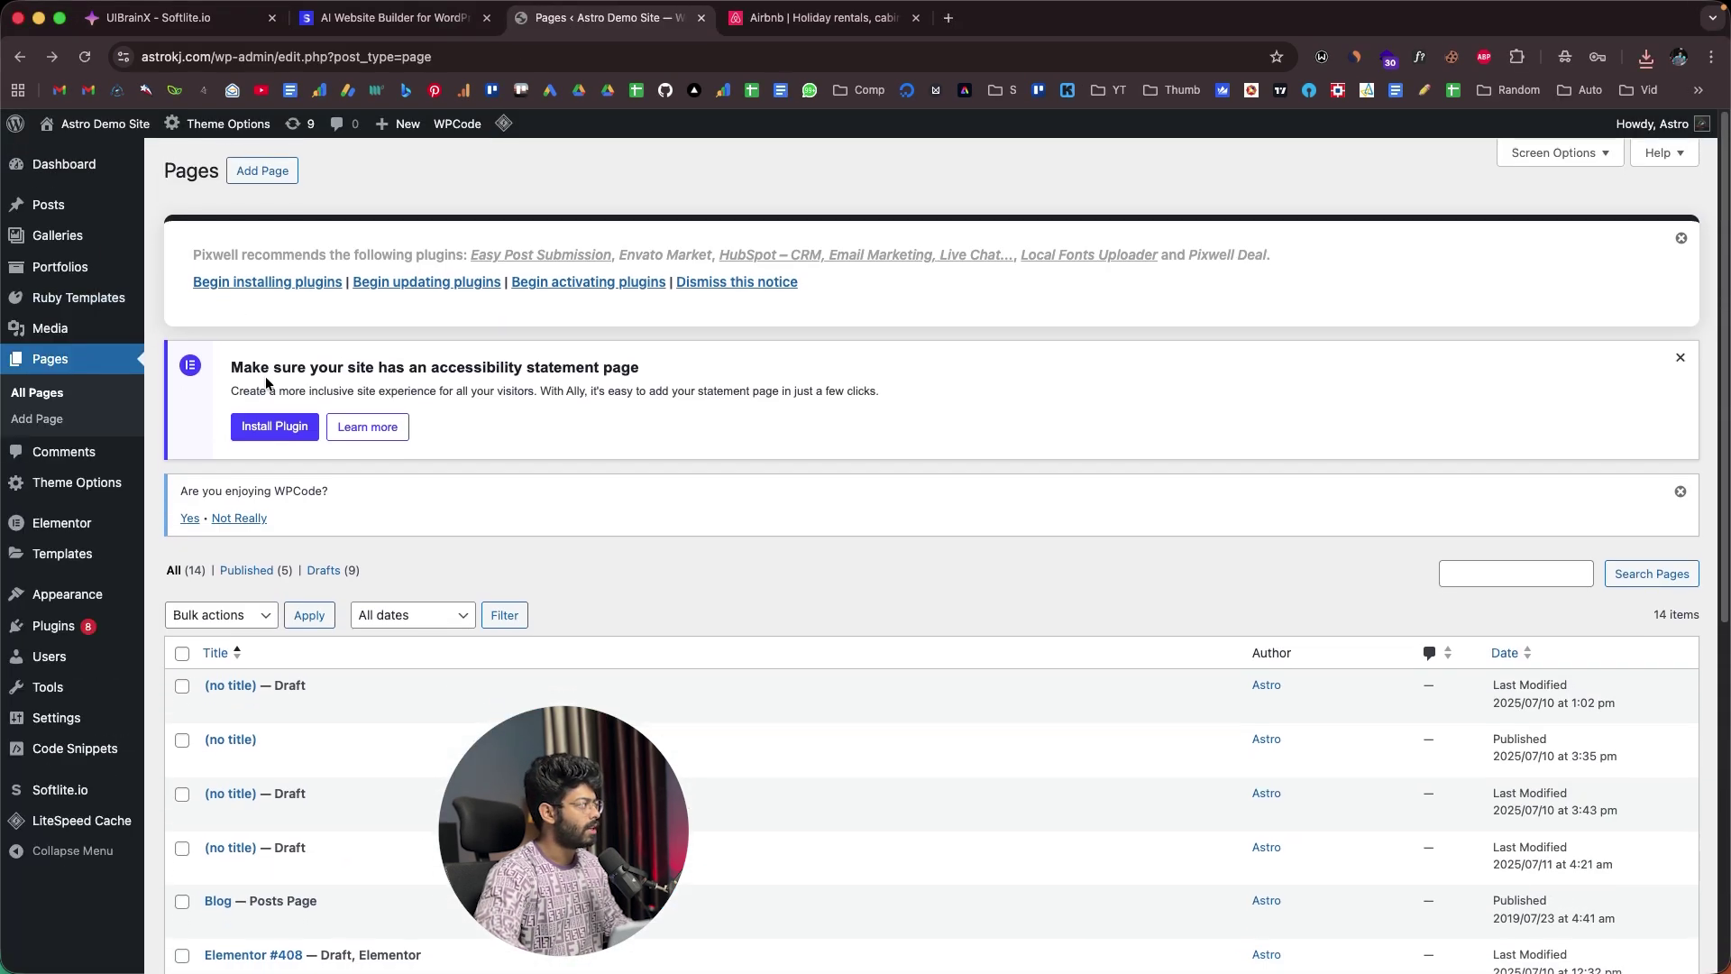
# Load softlite-io-integration.zip into the plugin upload form of the WordPress demo site
pyautogui.moveTo(84, 628)
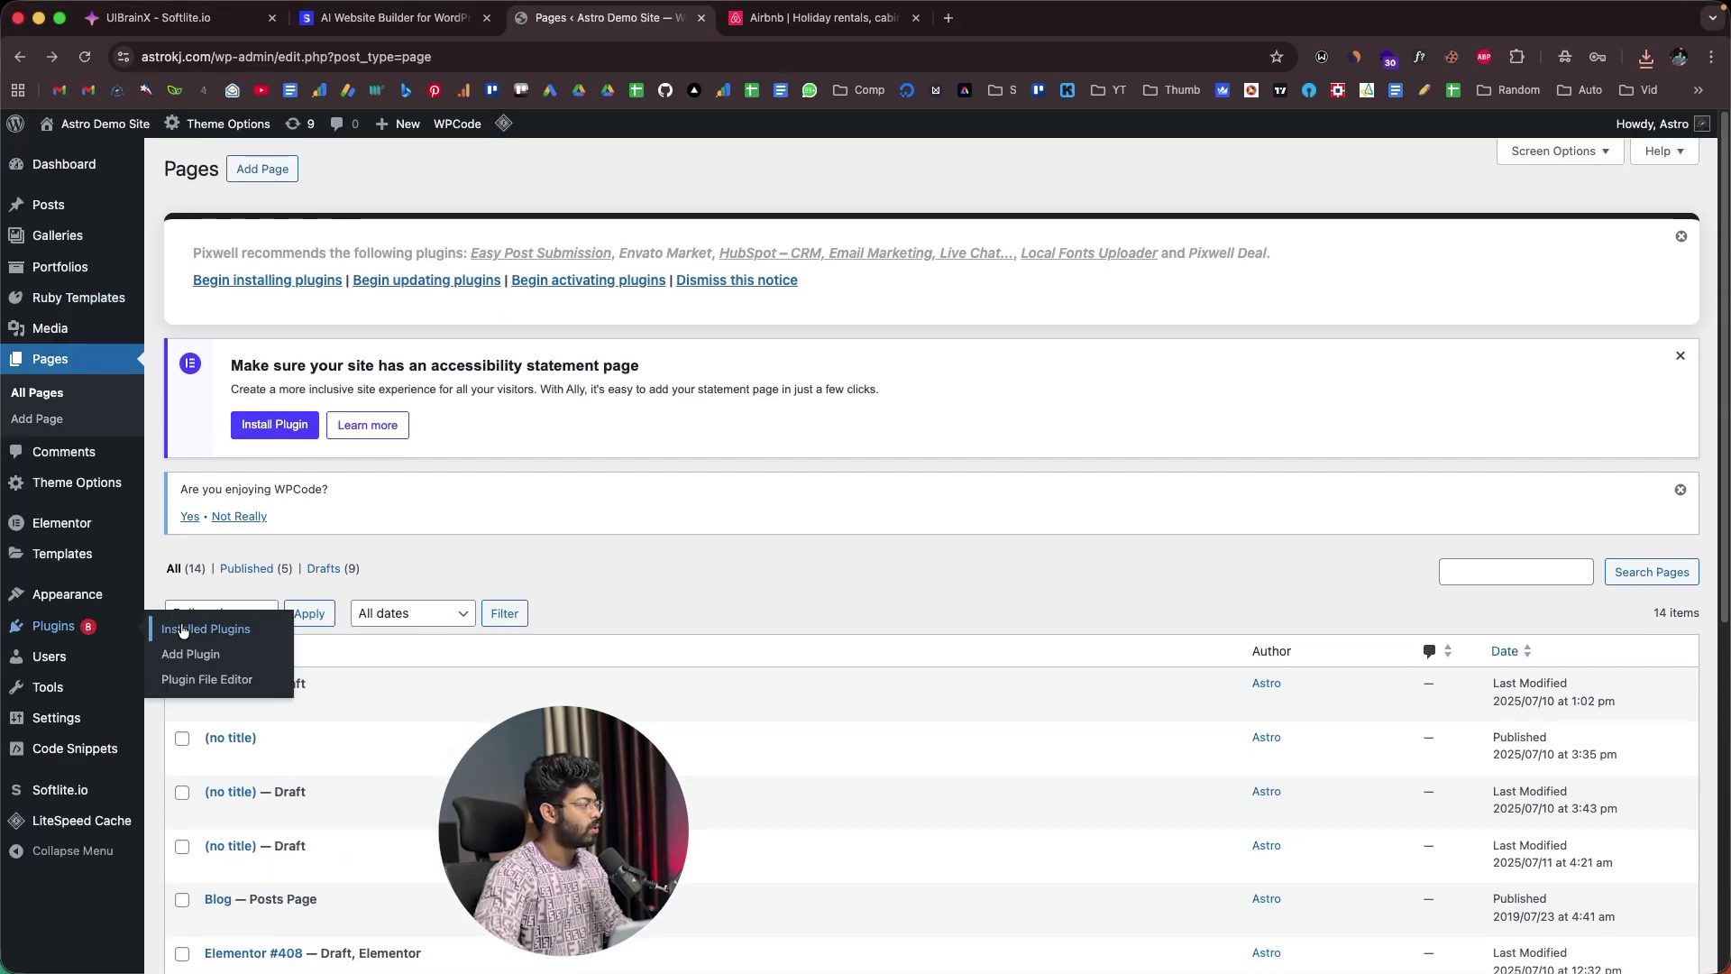
pyautogui.click(180, 651)
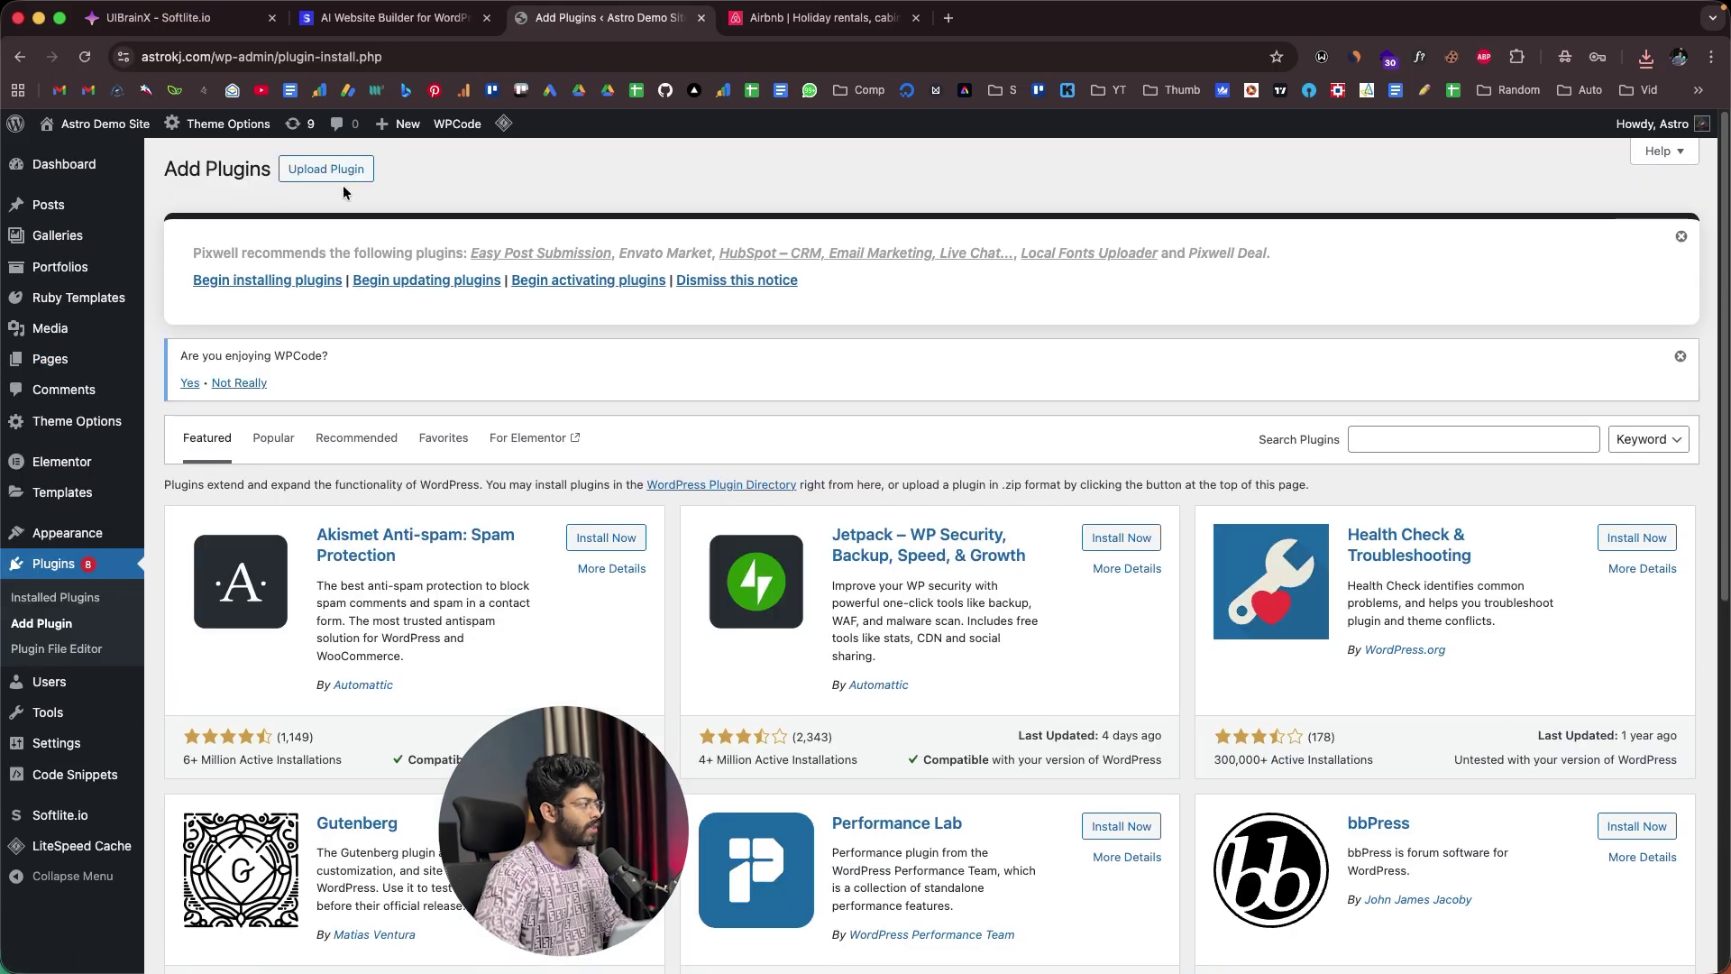
pyautogui.click(335, 168)
pyautogui.click(1647, 58)
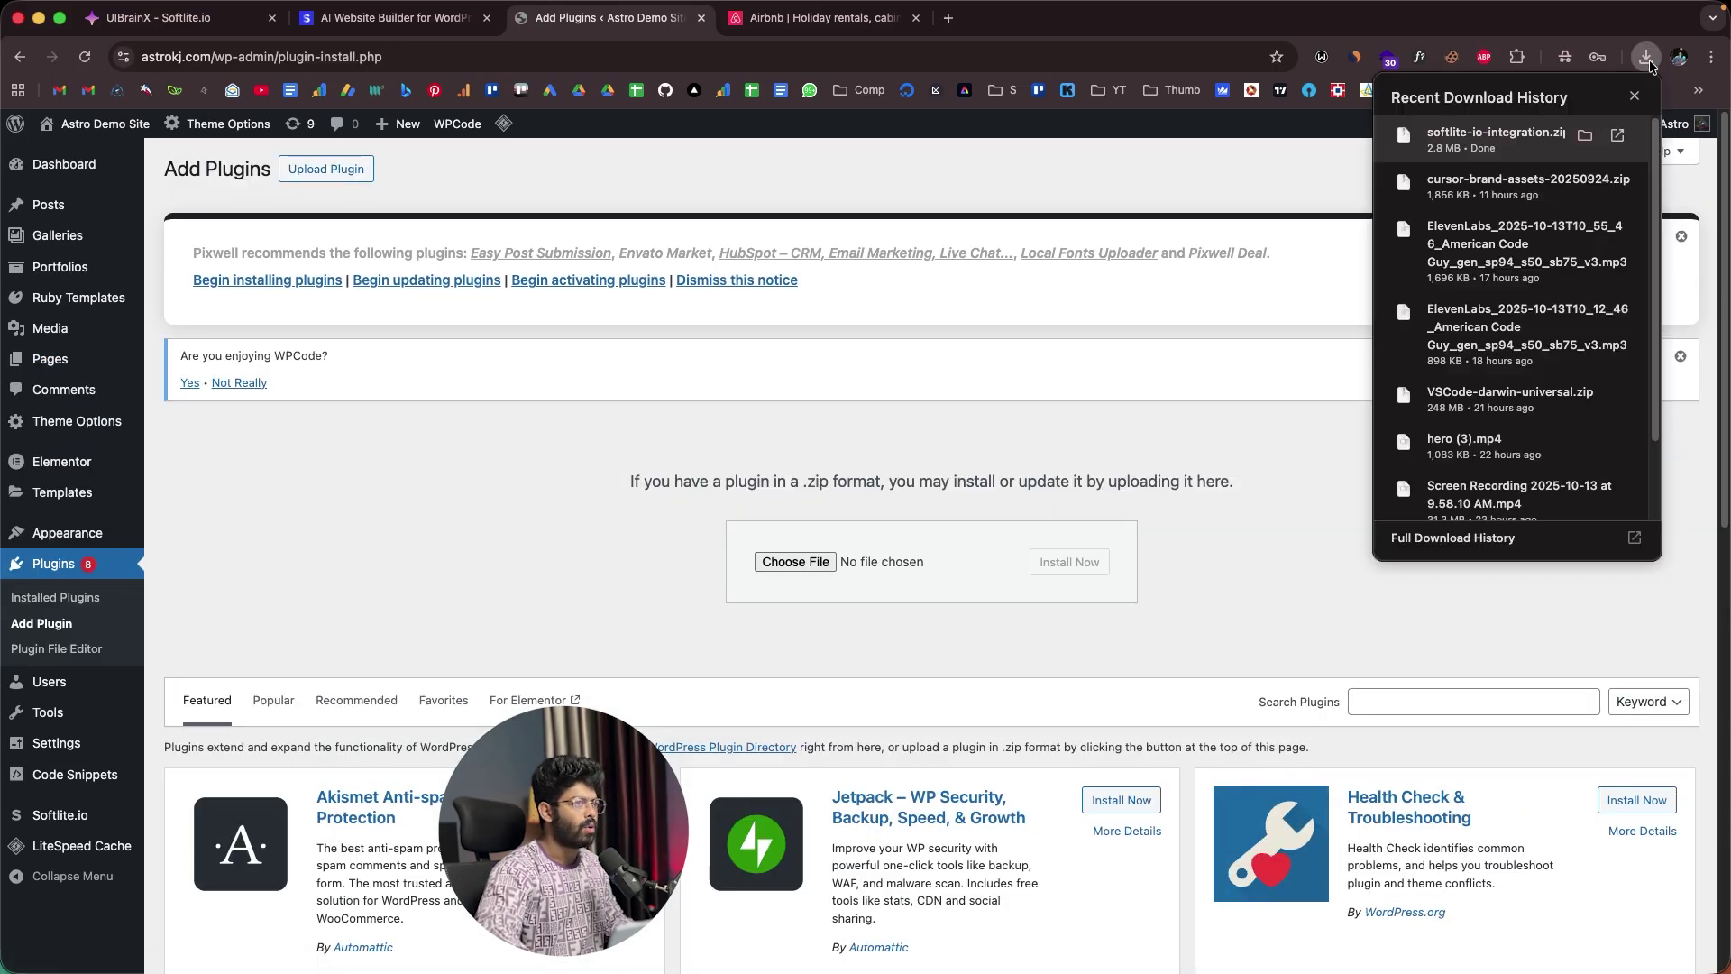
pyautogui.moveTo(761, 568); pyautogui.dragTo(764, 567)
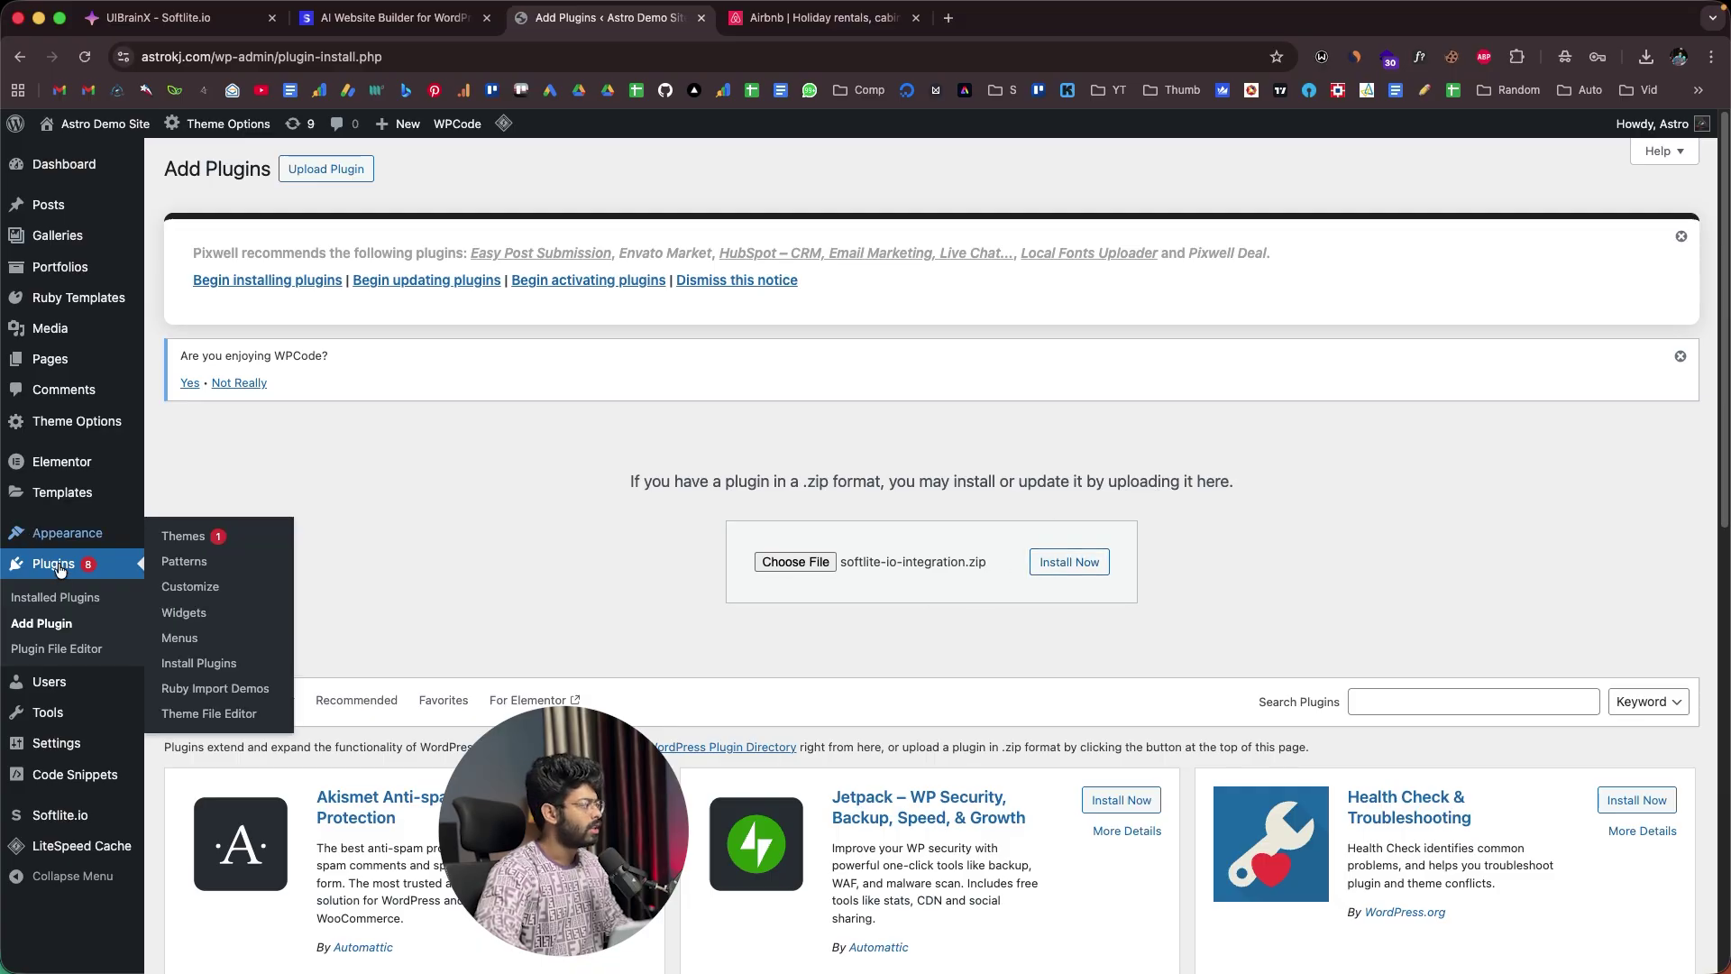
# Look for the SoftLite.io Integration plugin among the WordPress site's installed plugins
pyautogui.click(56, 599)
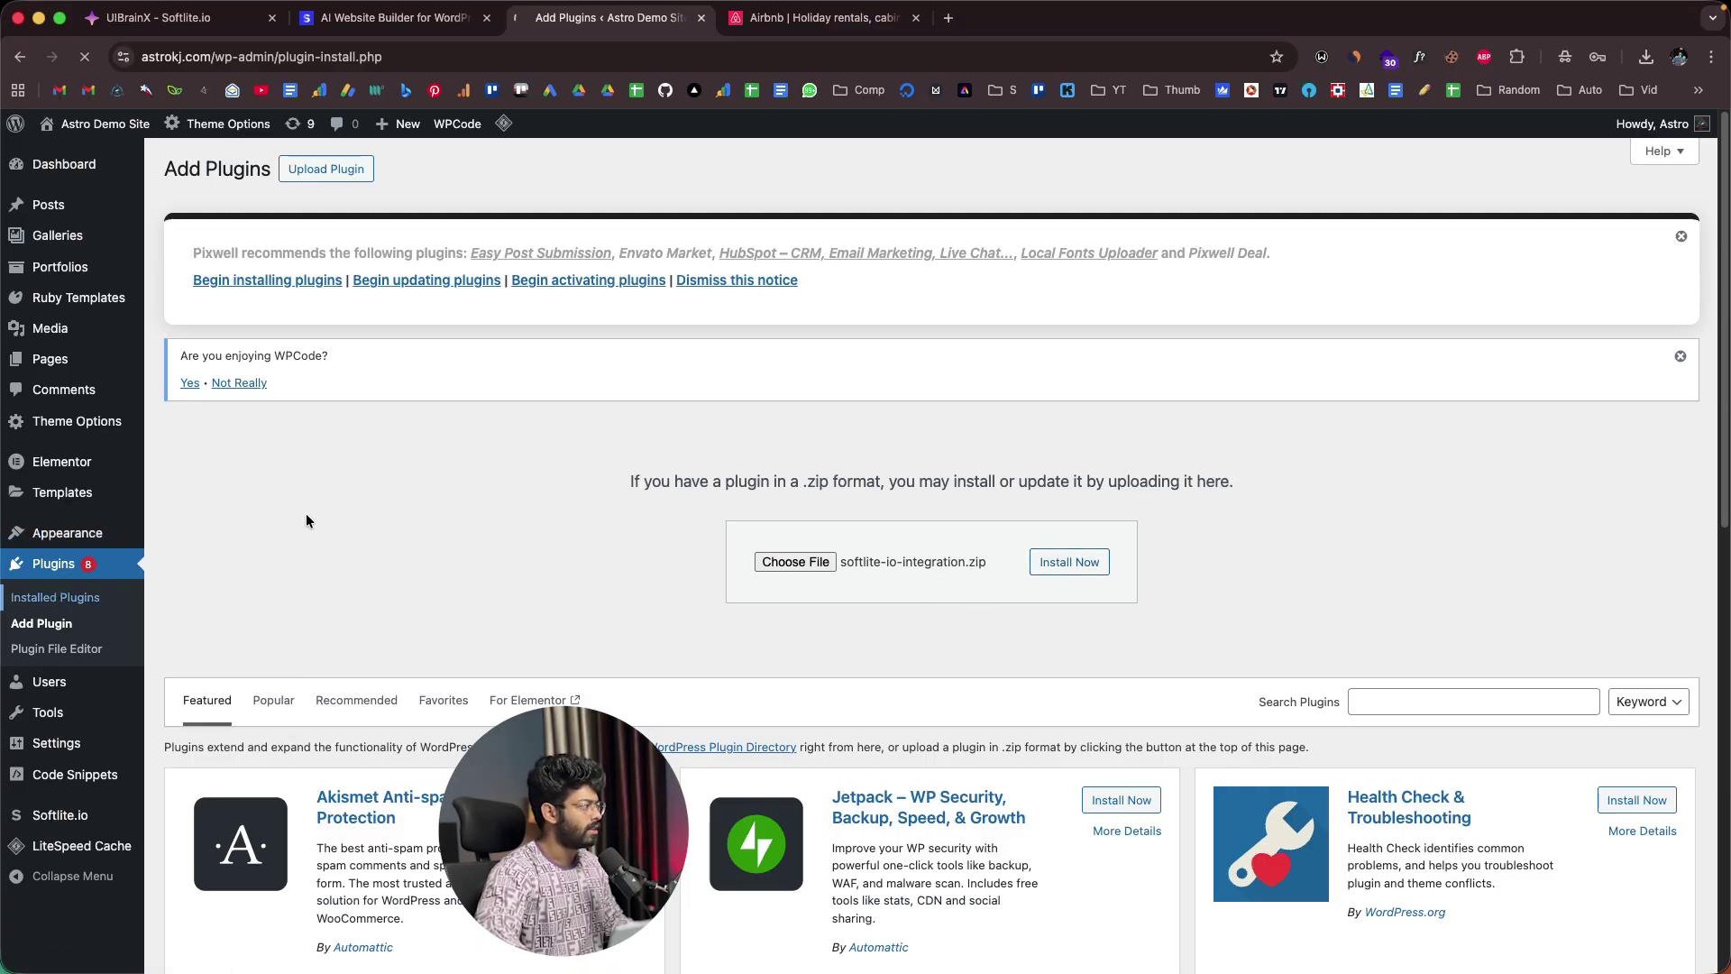
pyautogui.scroll(-5, 294, 616)
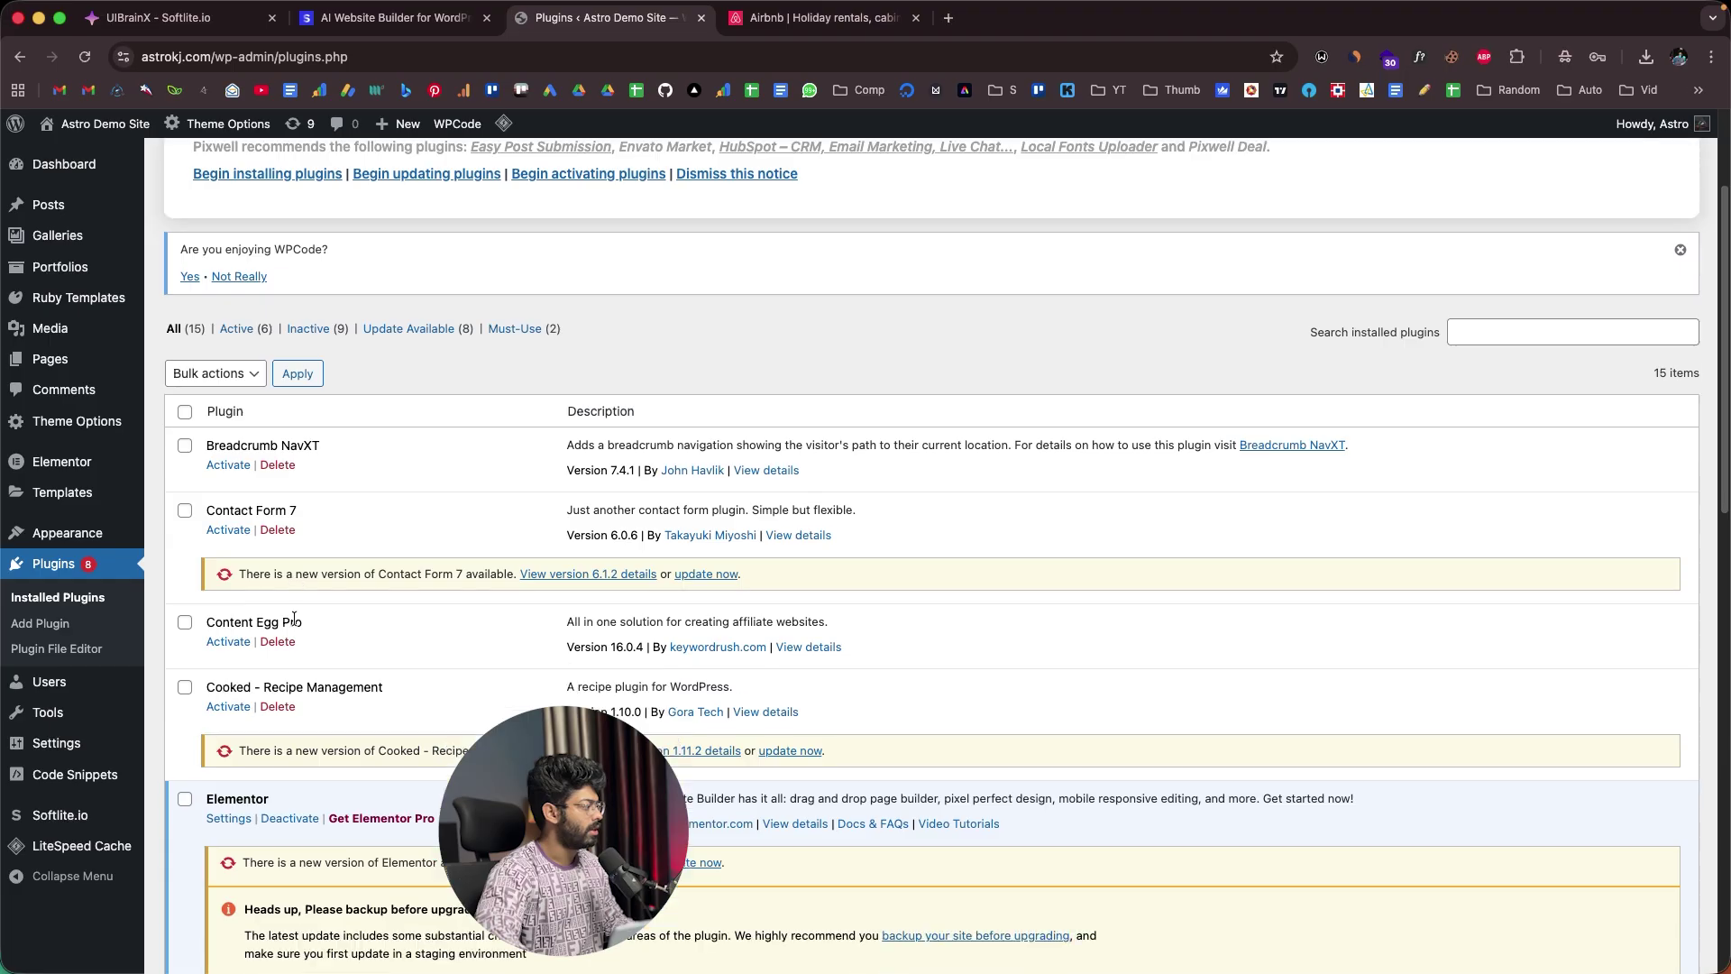
pyautogui.scroll(-10, 294, 617)
pyautogui.moveTo(345, 625); pyautogui.dragTo(248, 631)
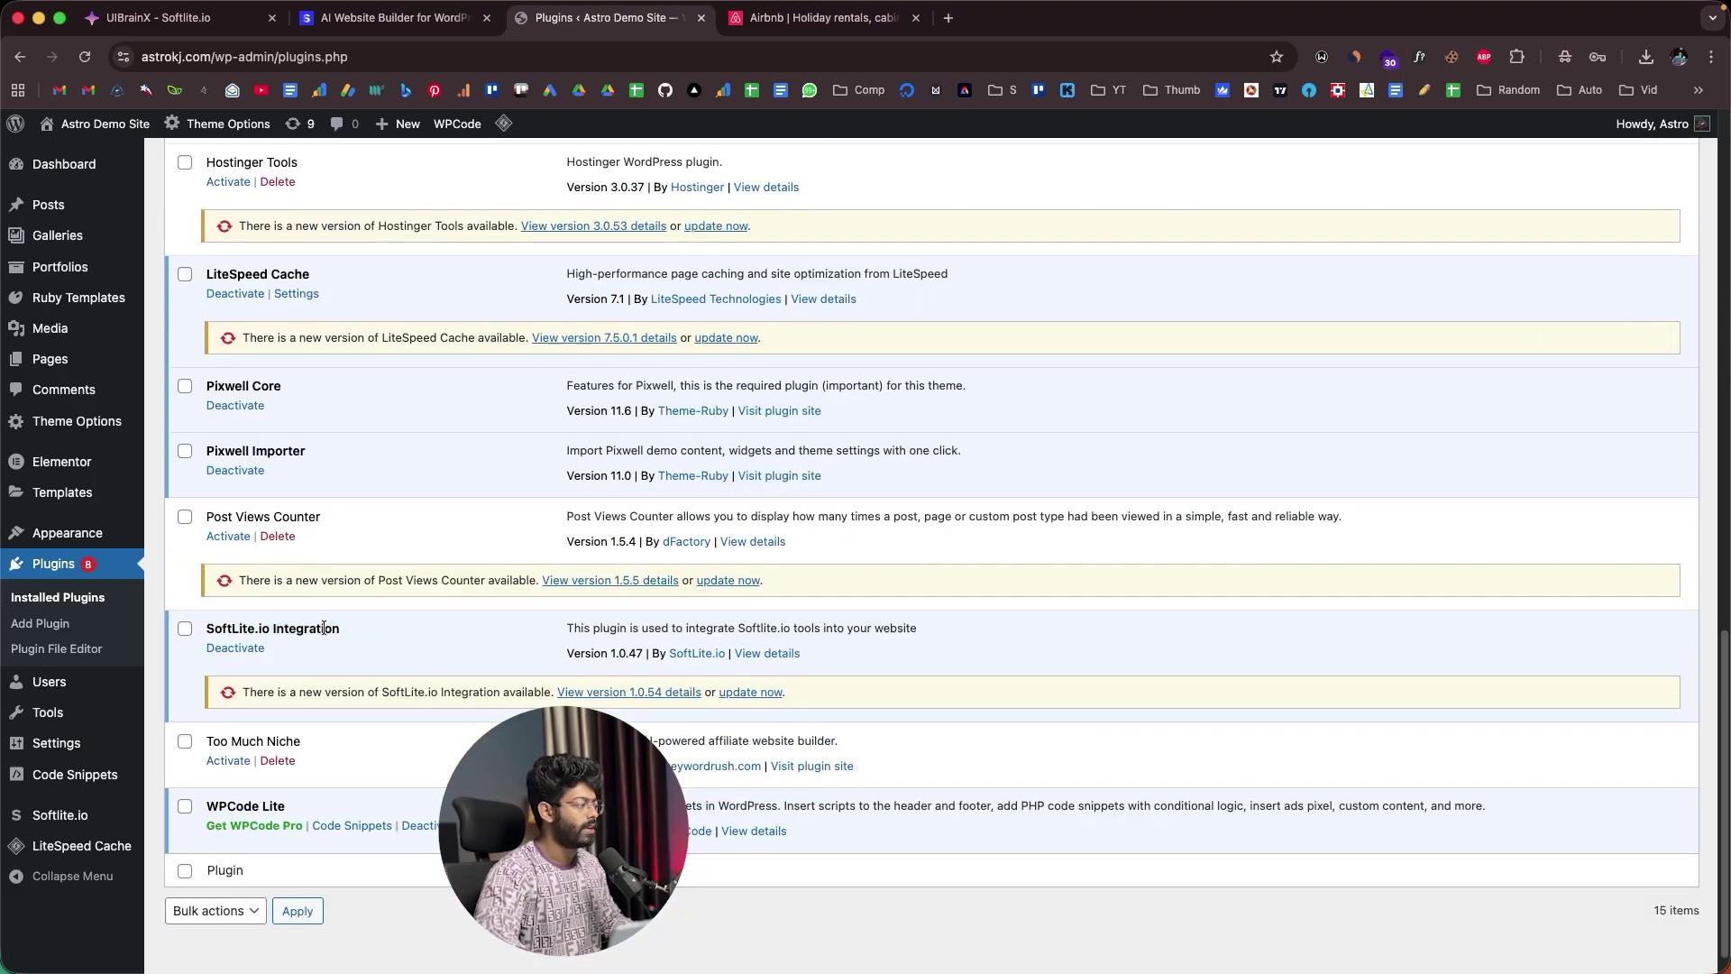
pyautogui.scroll(15, 325, 628)
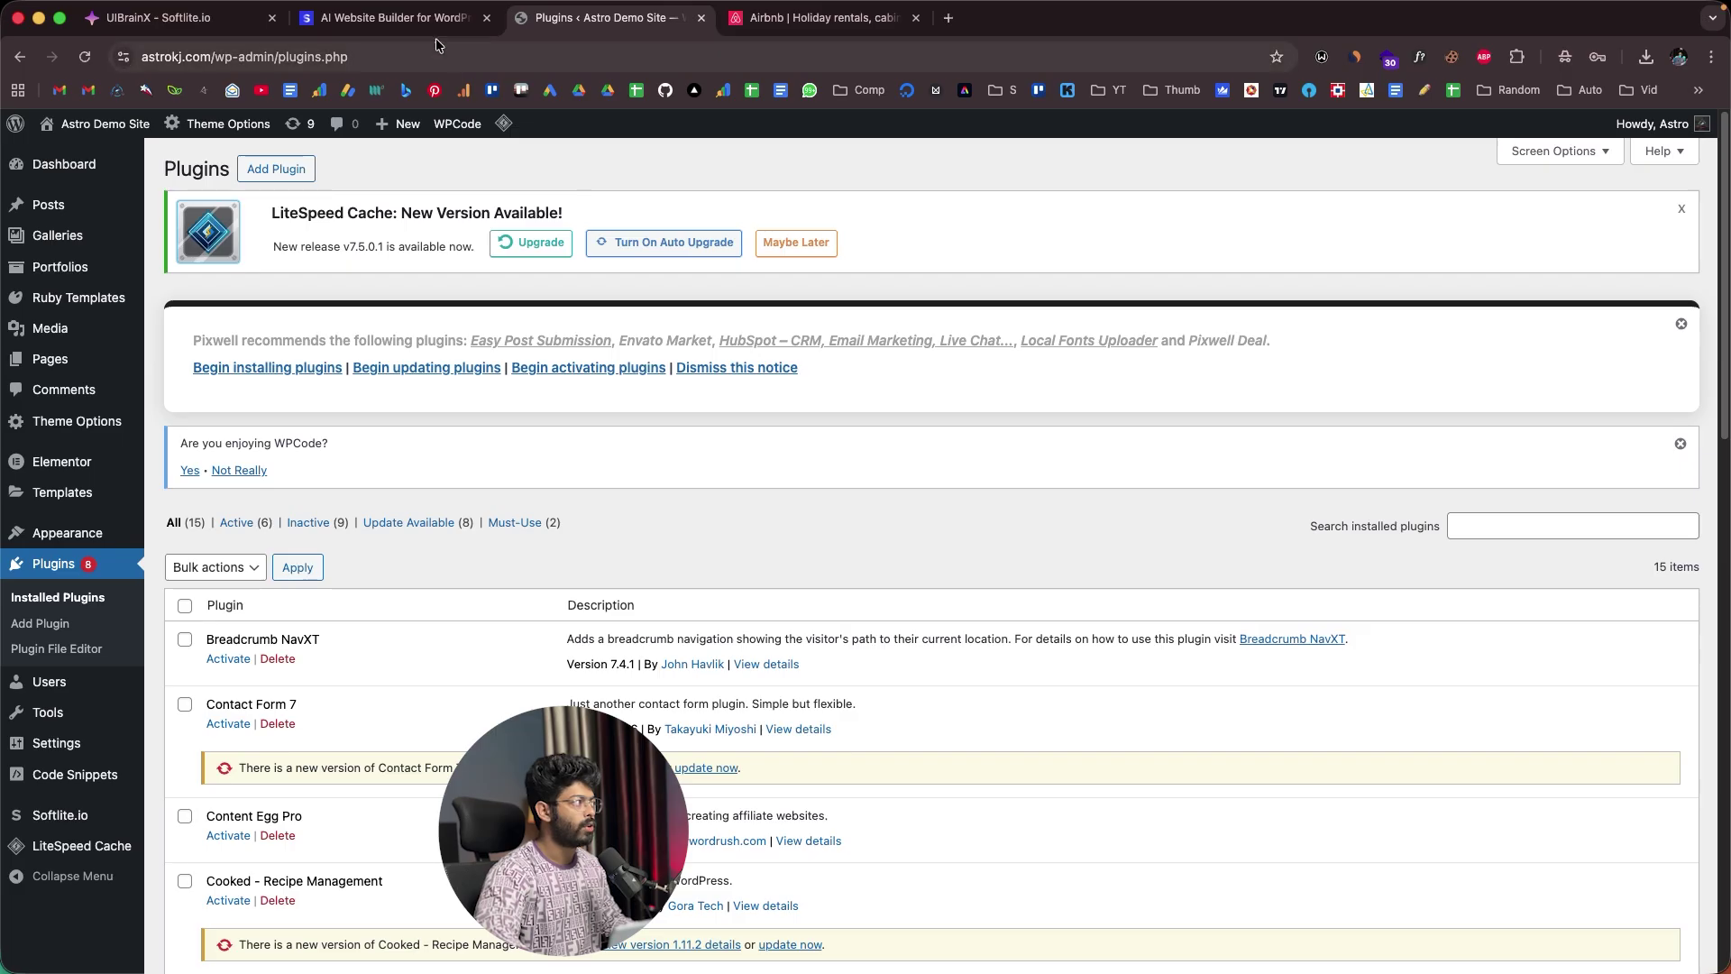
pyautogui.click(404, 20)
pyautogui.click(158, 18)
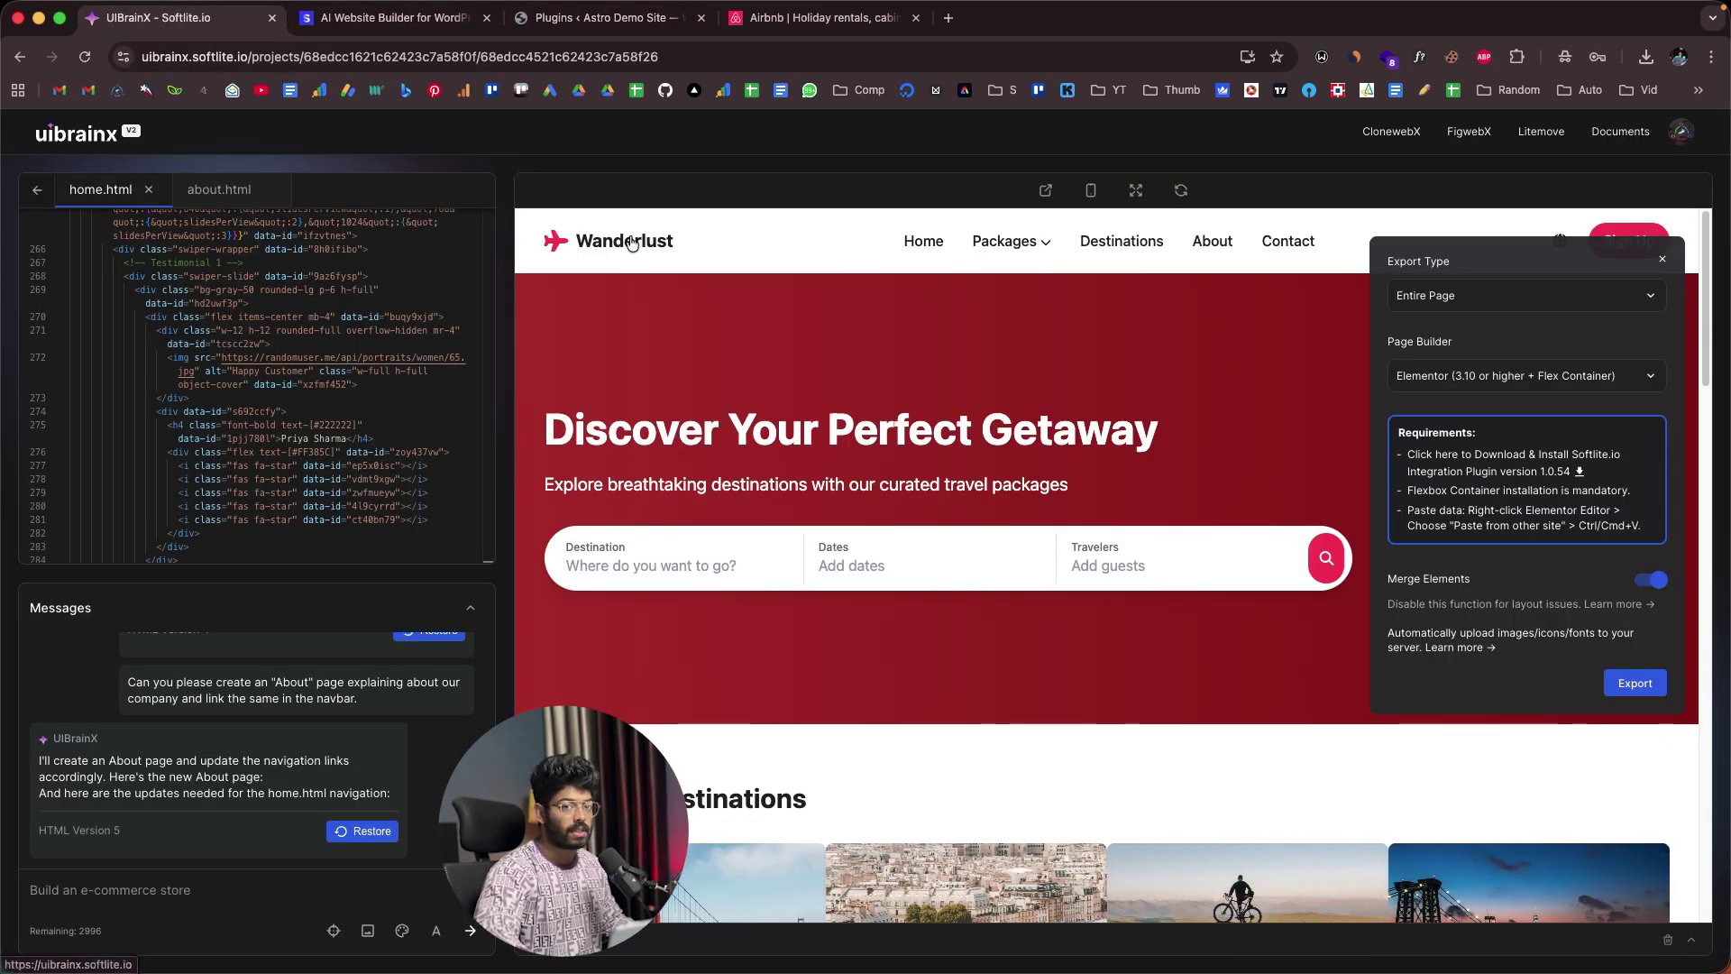
pyautogui.click(608, 18)
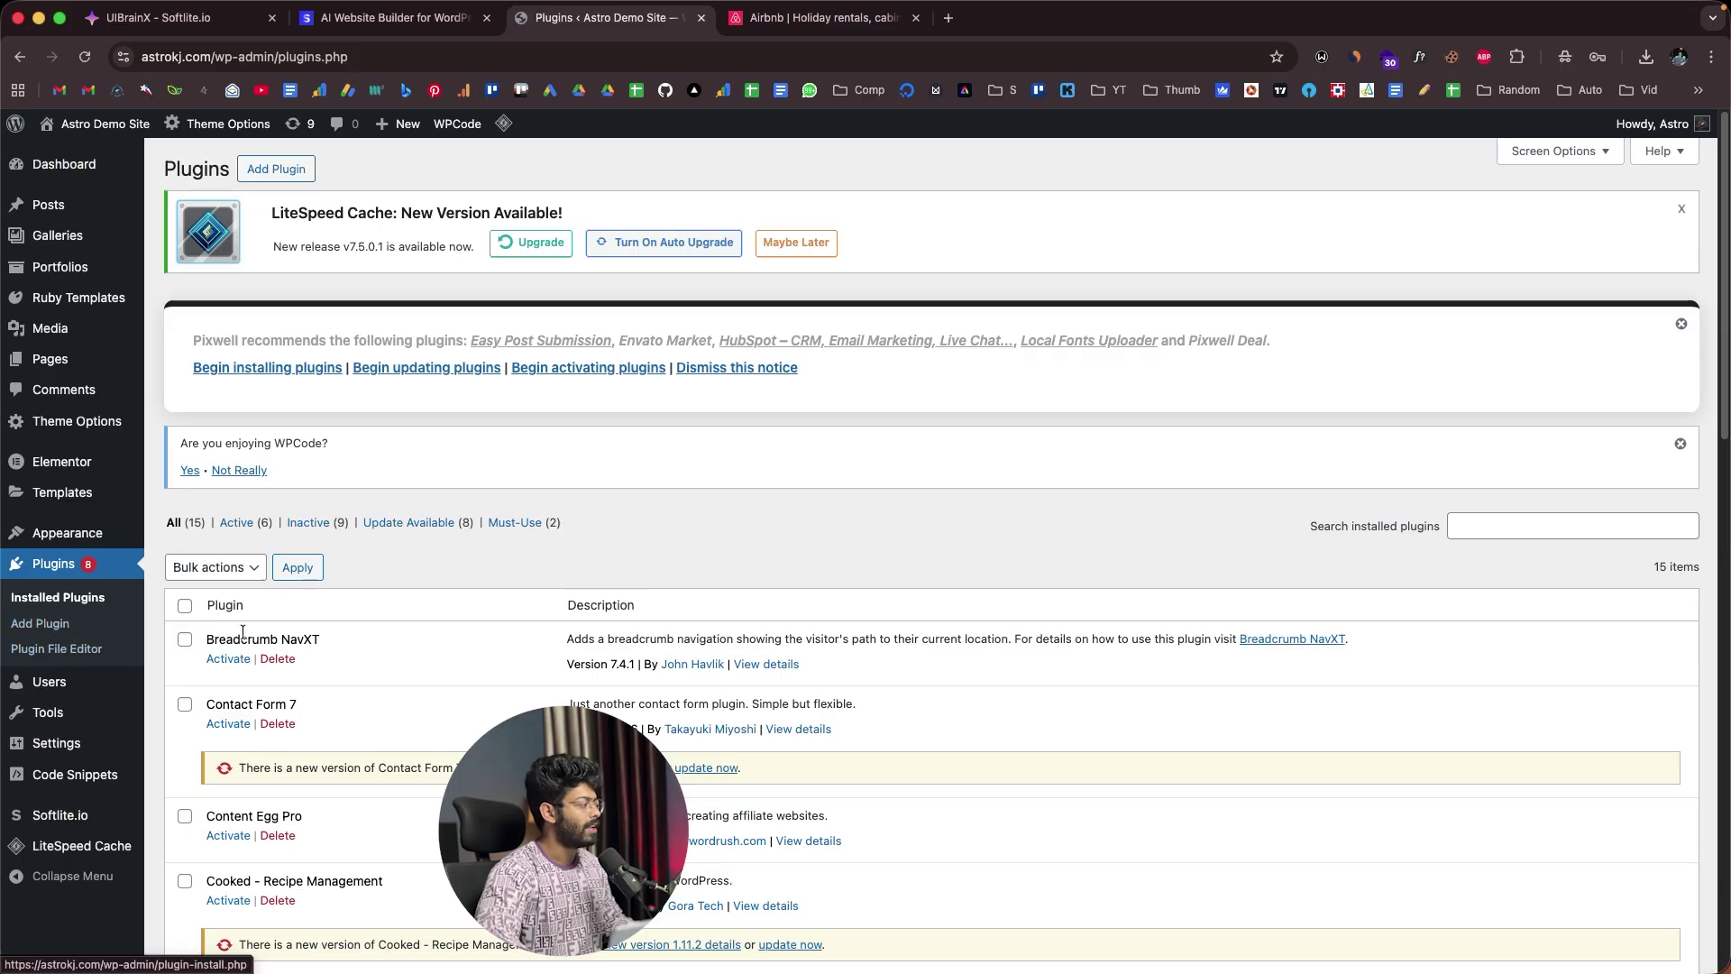
# Check the Elementor entry and its compatibility notes in the WordPress installed plugins list
pyautogui.scroll(-7, 285, 659)
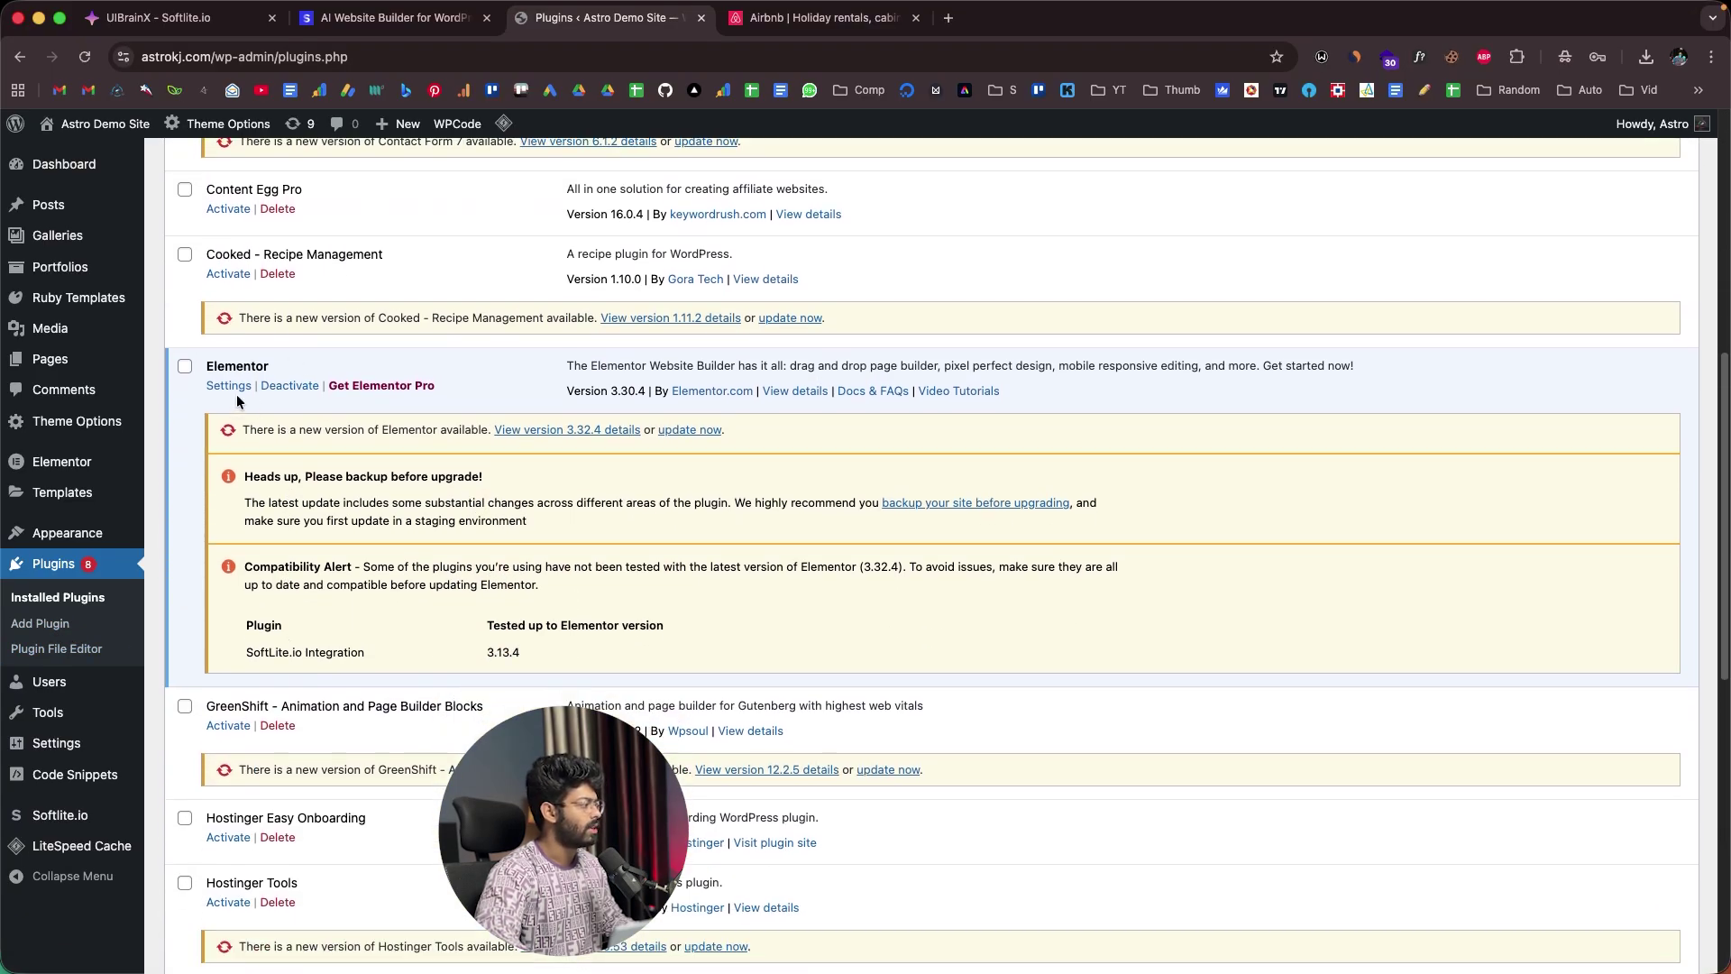
pyautogui.scroll(5, 344, 597)
pyautogui.scroll(-4, 338, 588)
pyautogui.click(217, 18)
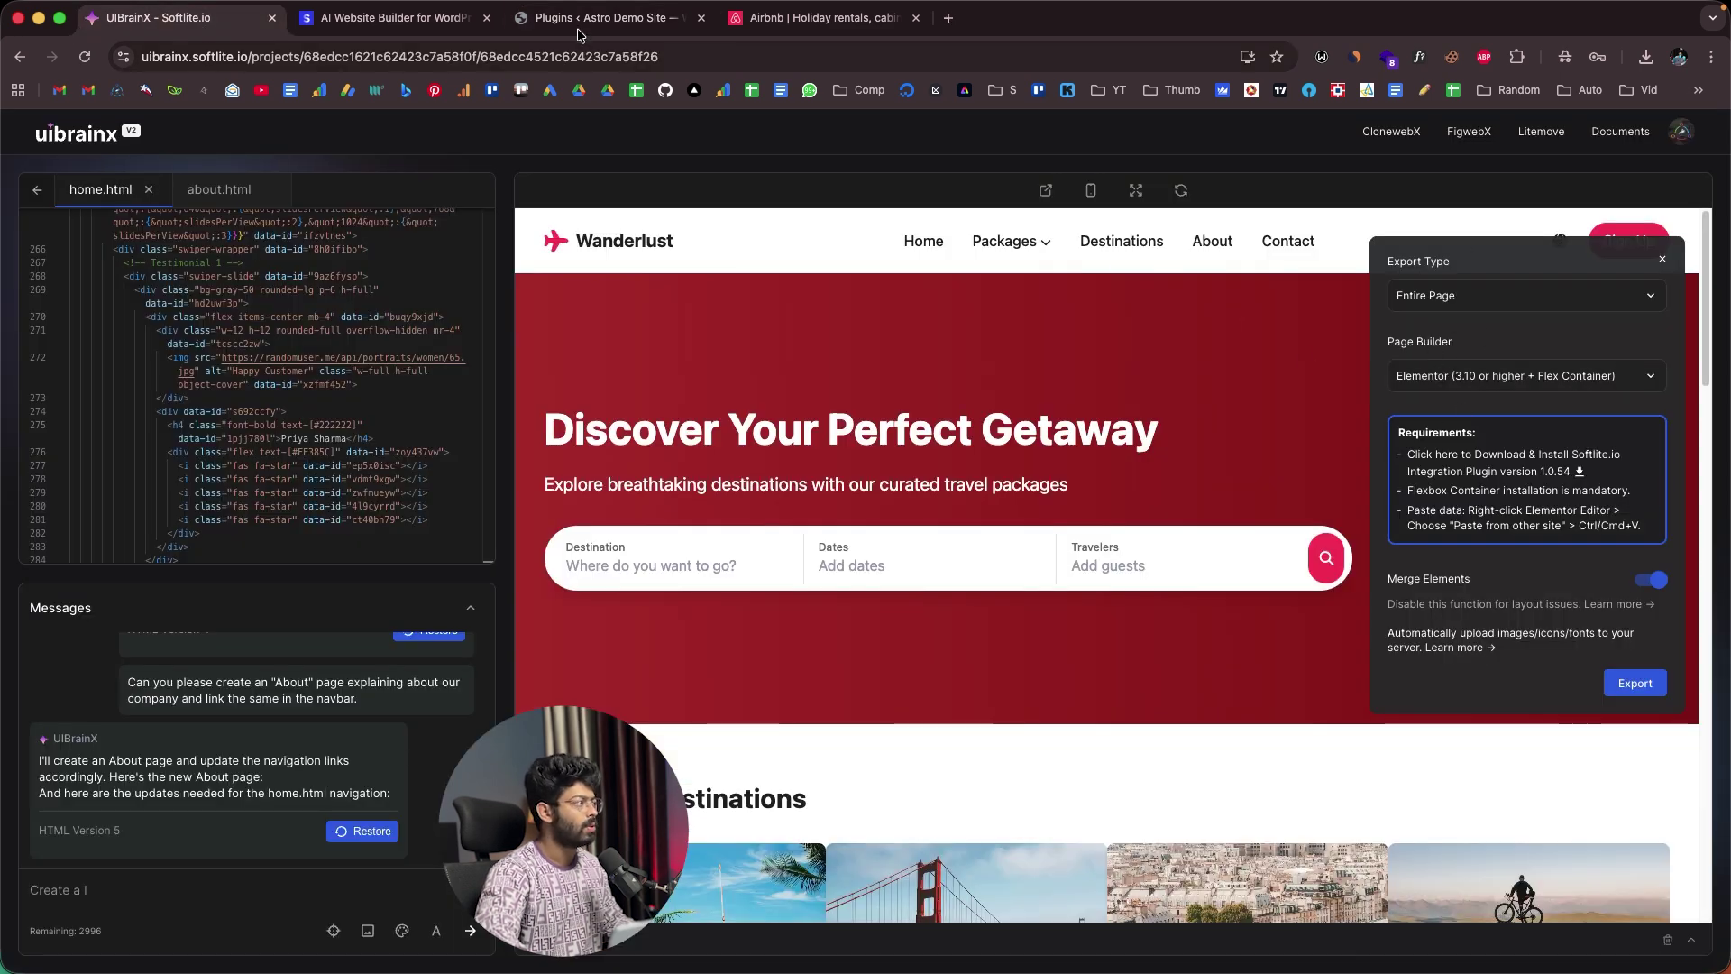
pyautogui.click(613, 18)
# Create a new WordPress page and open it for editing with Elementor
pyautogui.moveTo(86, 359)
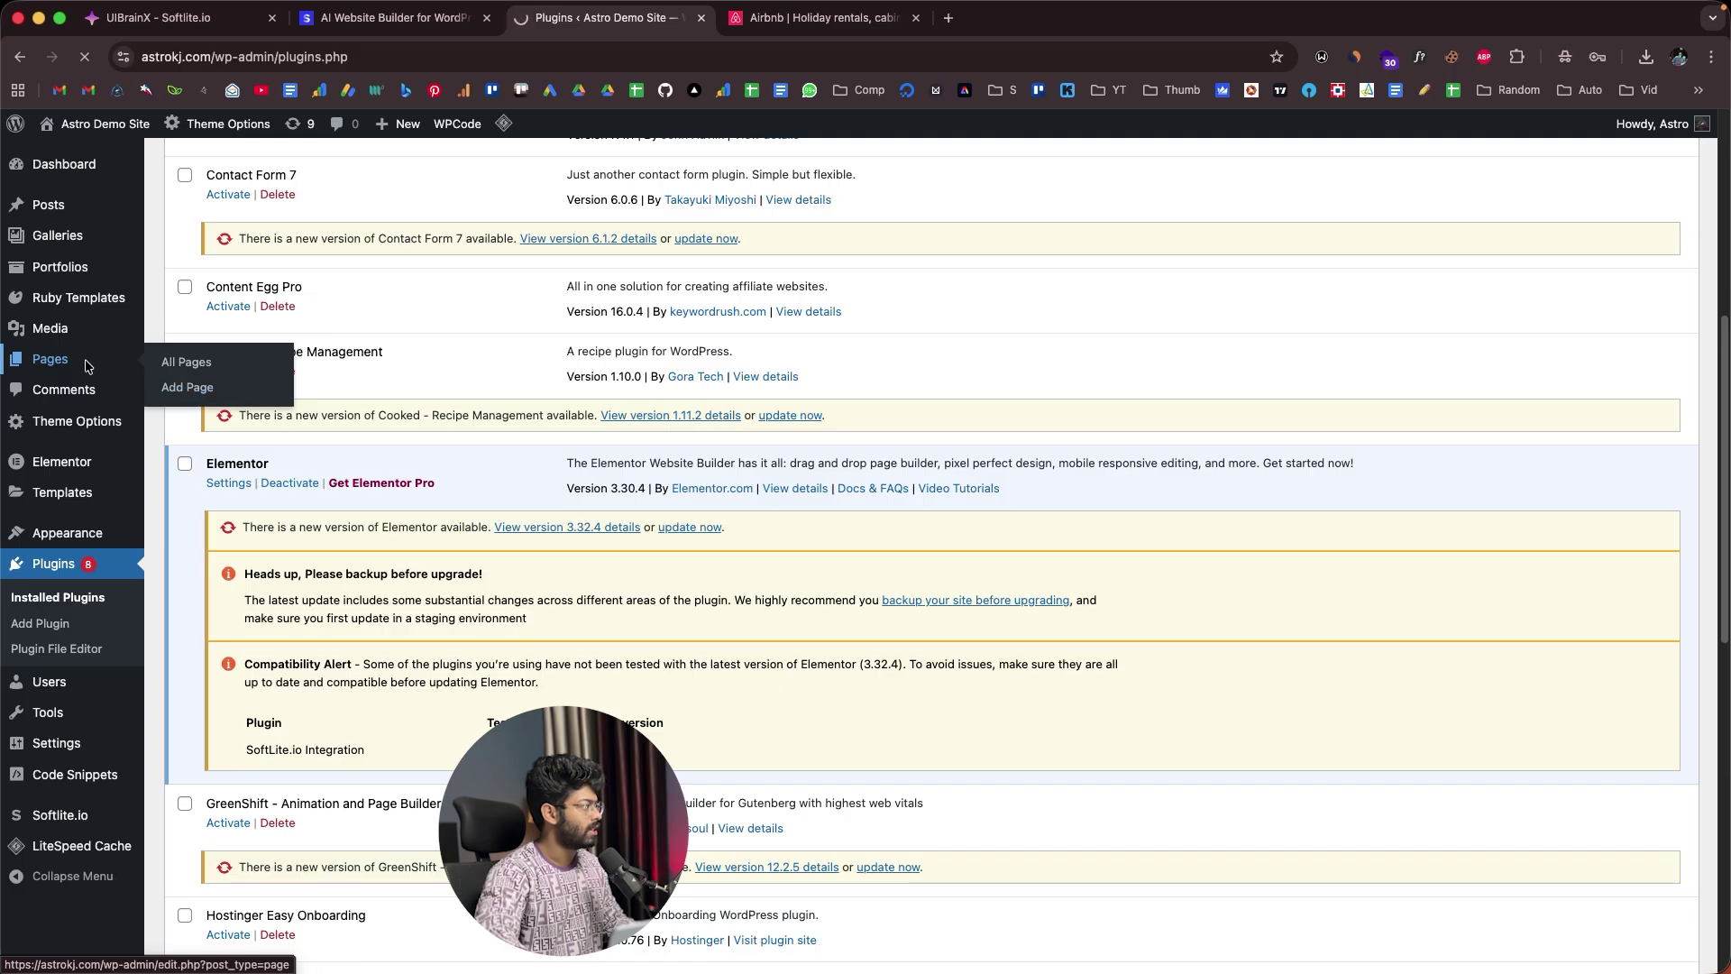
pyautogui.click(86, 360)
pyautogui.click(263, 171)
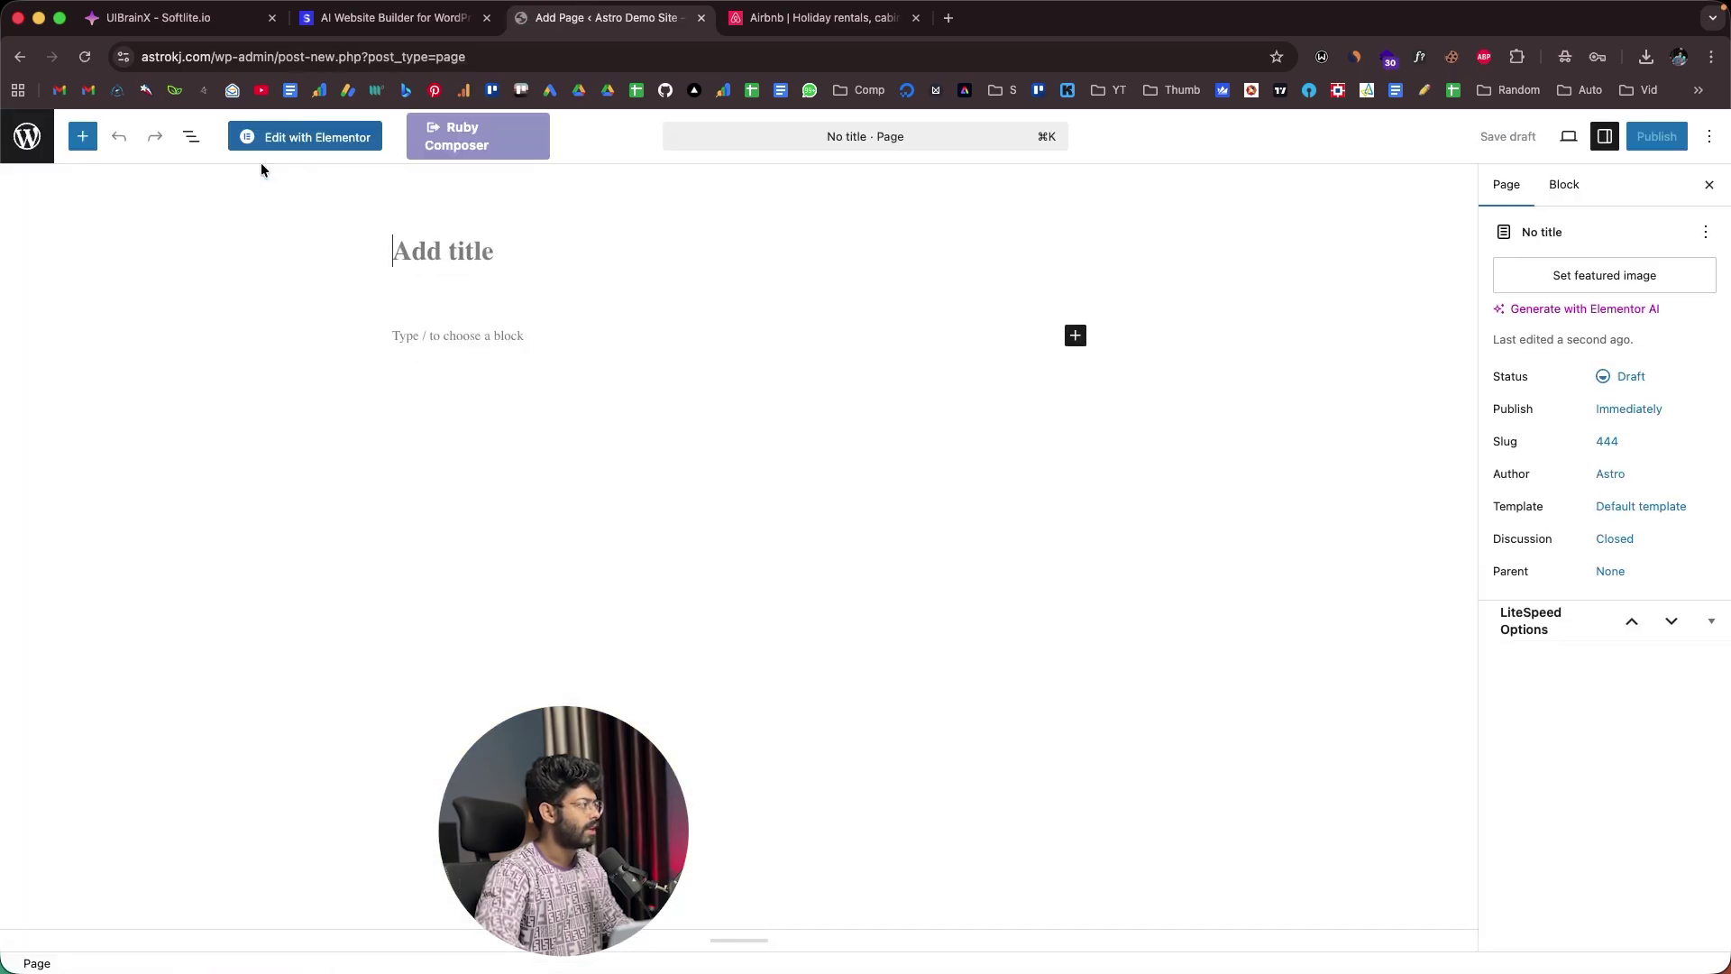
pyautogui.click(305, 136)
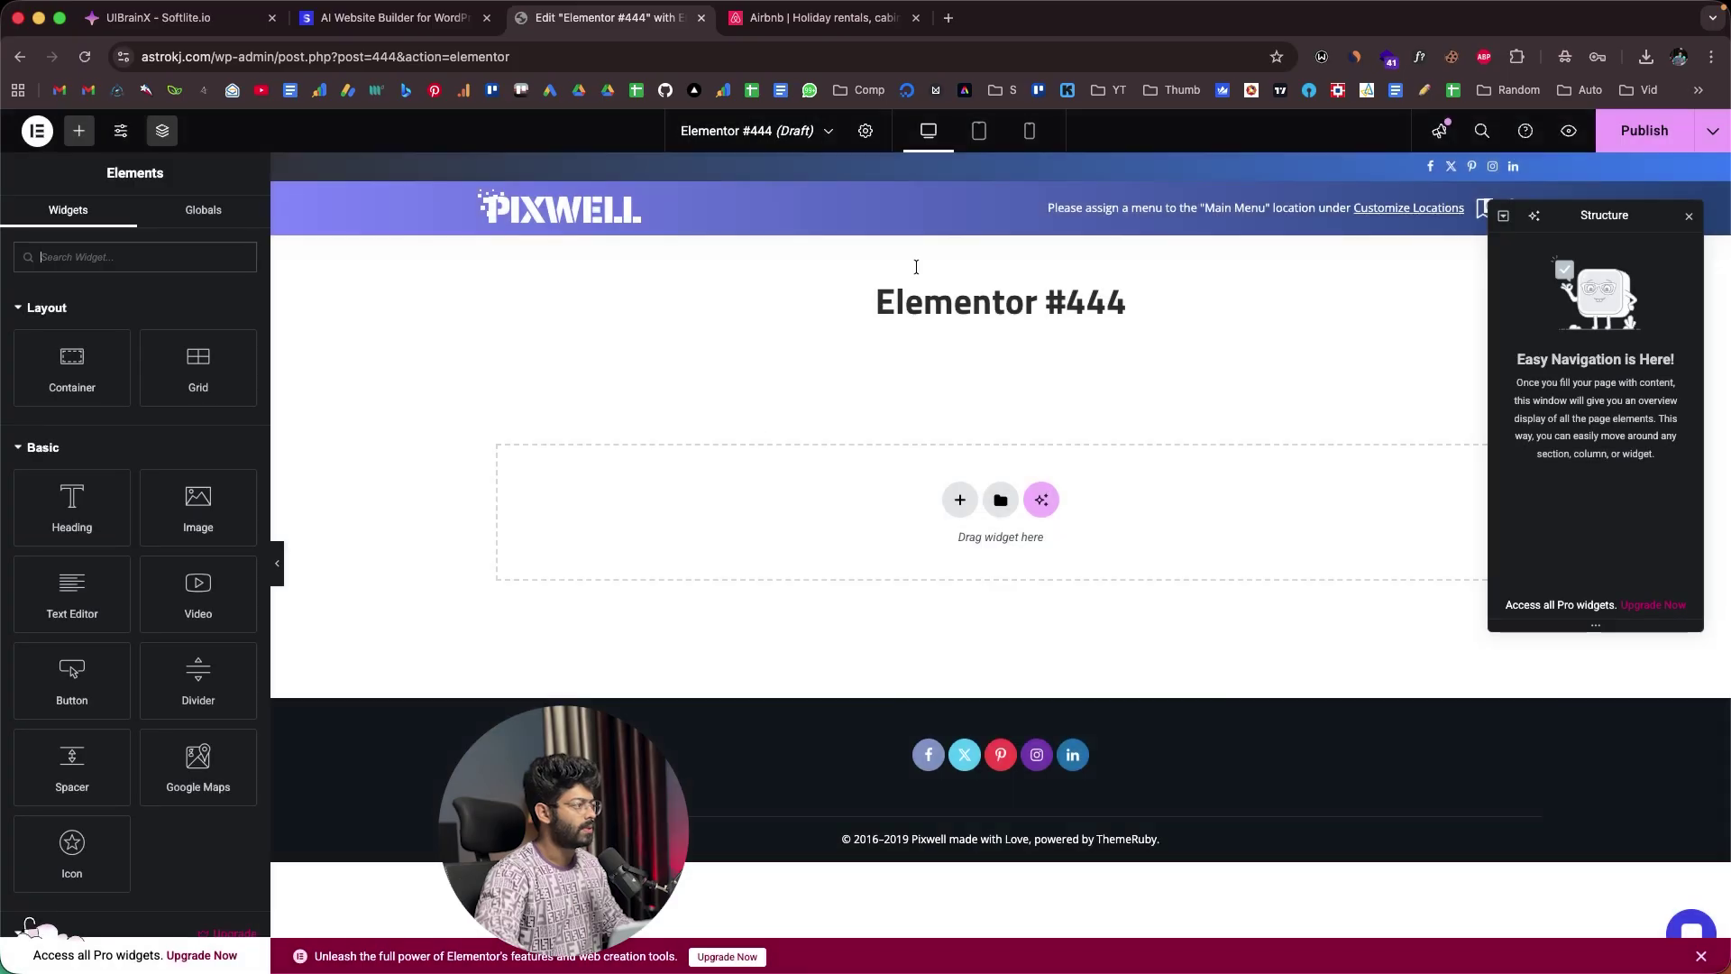
# In UIBrainX, export the entire home.html page for Elementor, allowing the site clipboard access so the export data is copied
pyautogui.click(157, 17)
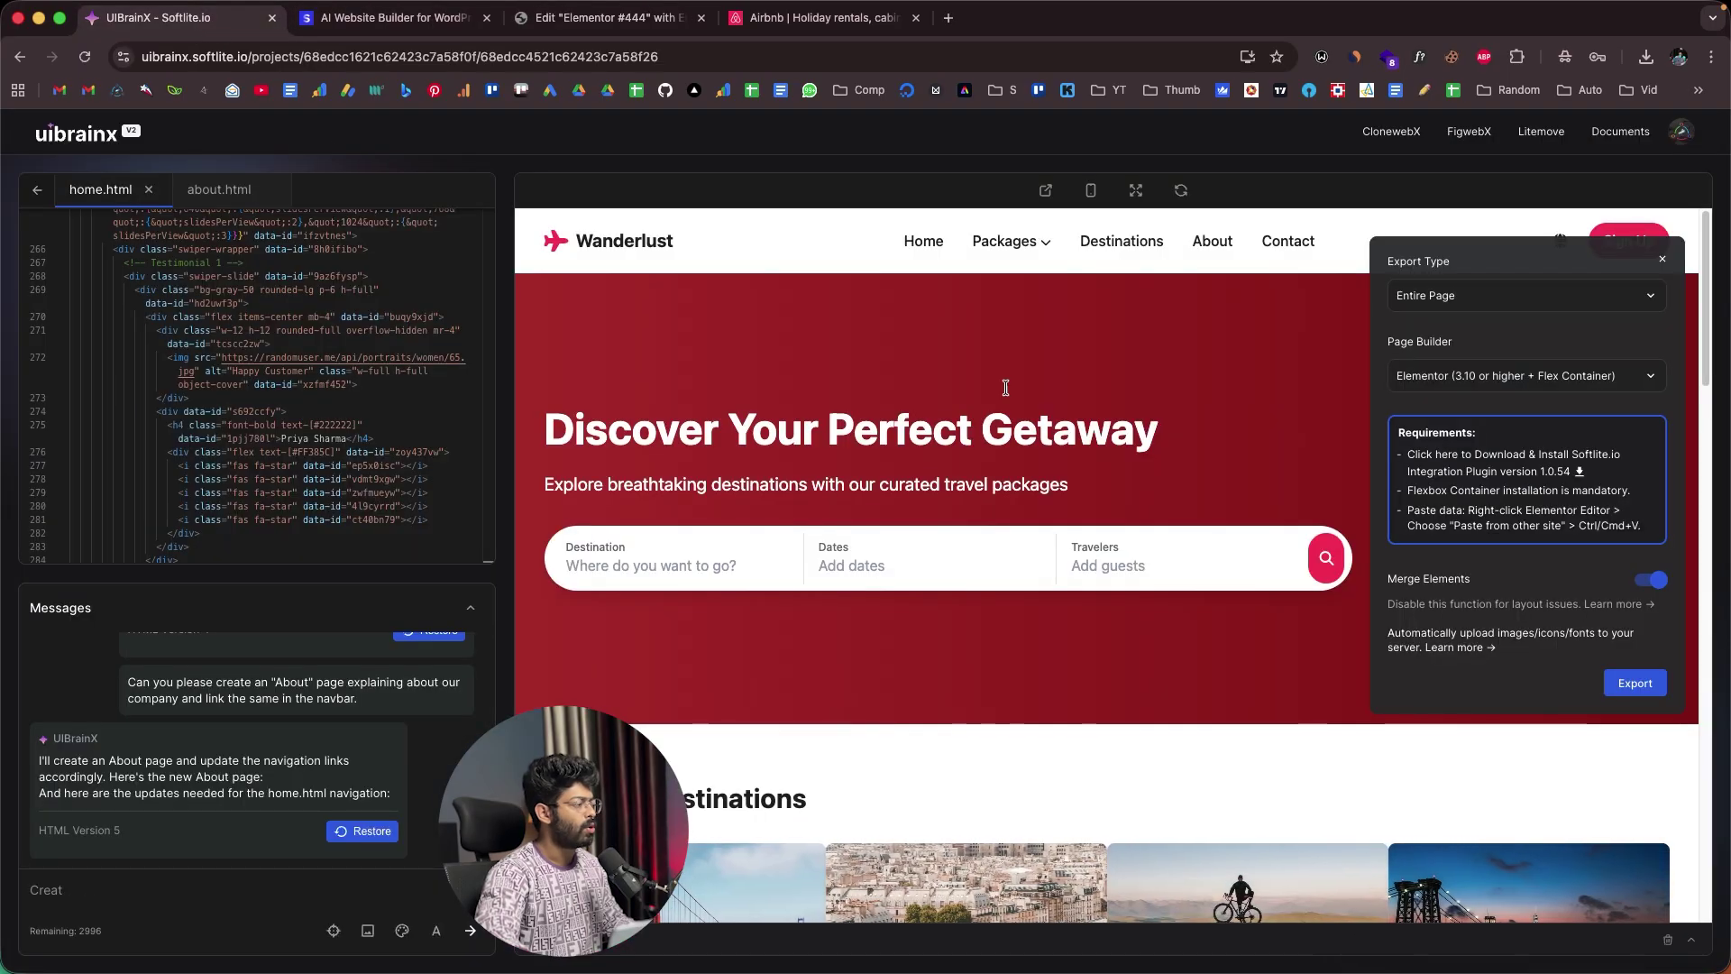
pyautogui.scroll(-15, 893, 464)
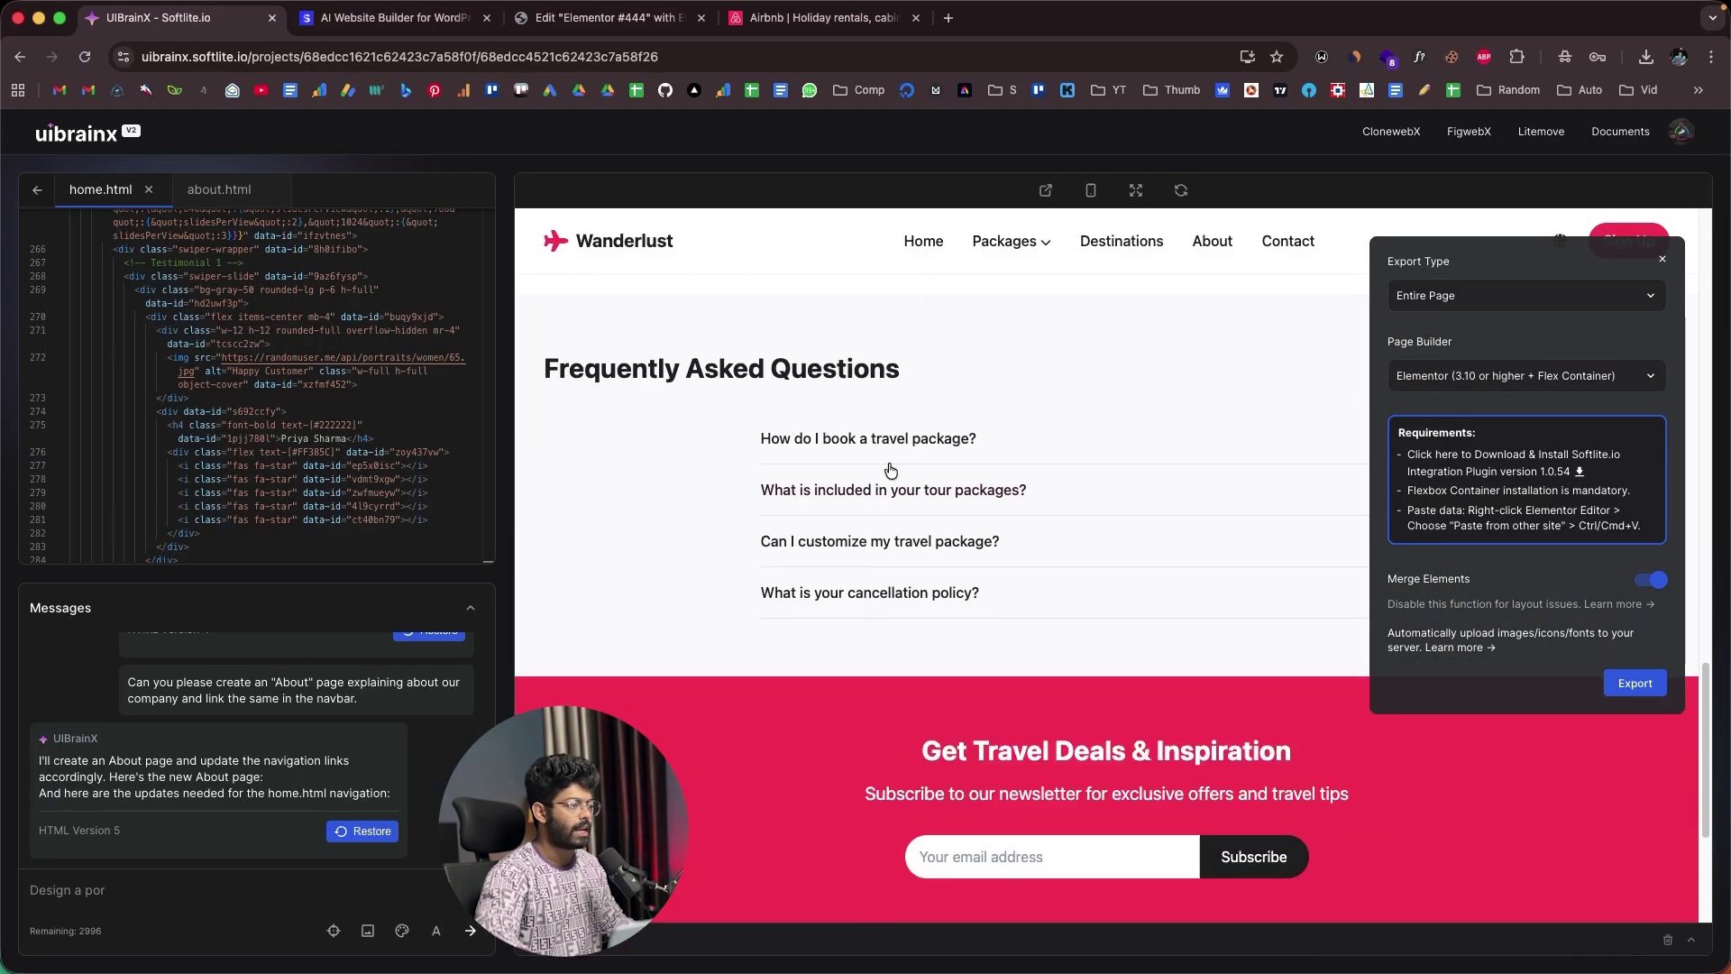
pyautogui.scroll(12, 889, 464)
pyautogui.scroll(5, 889, 468)
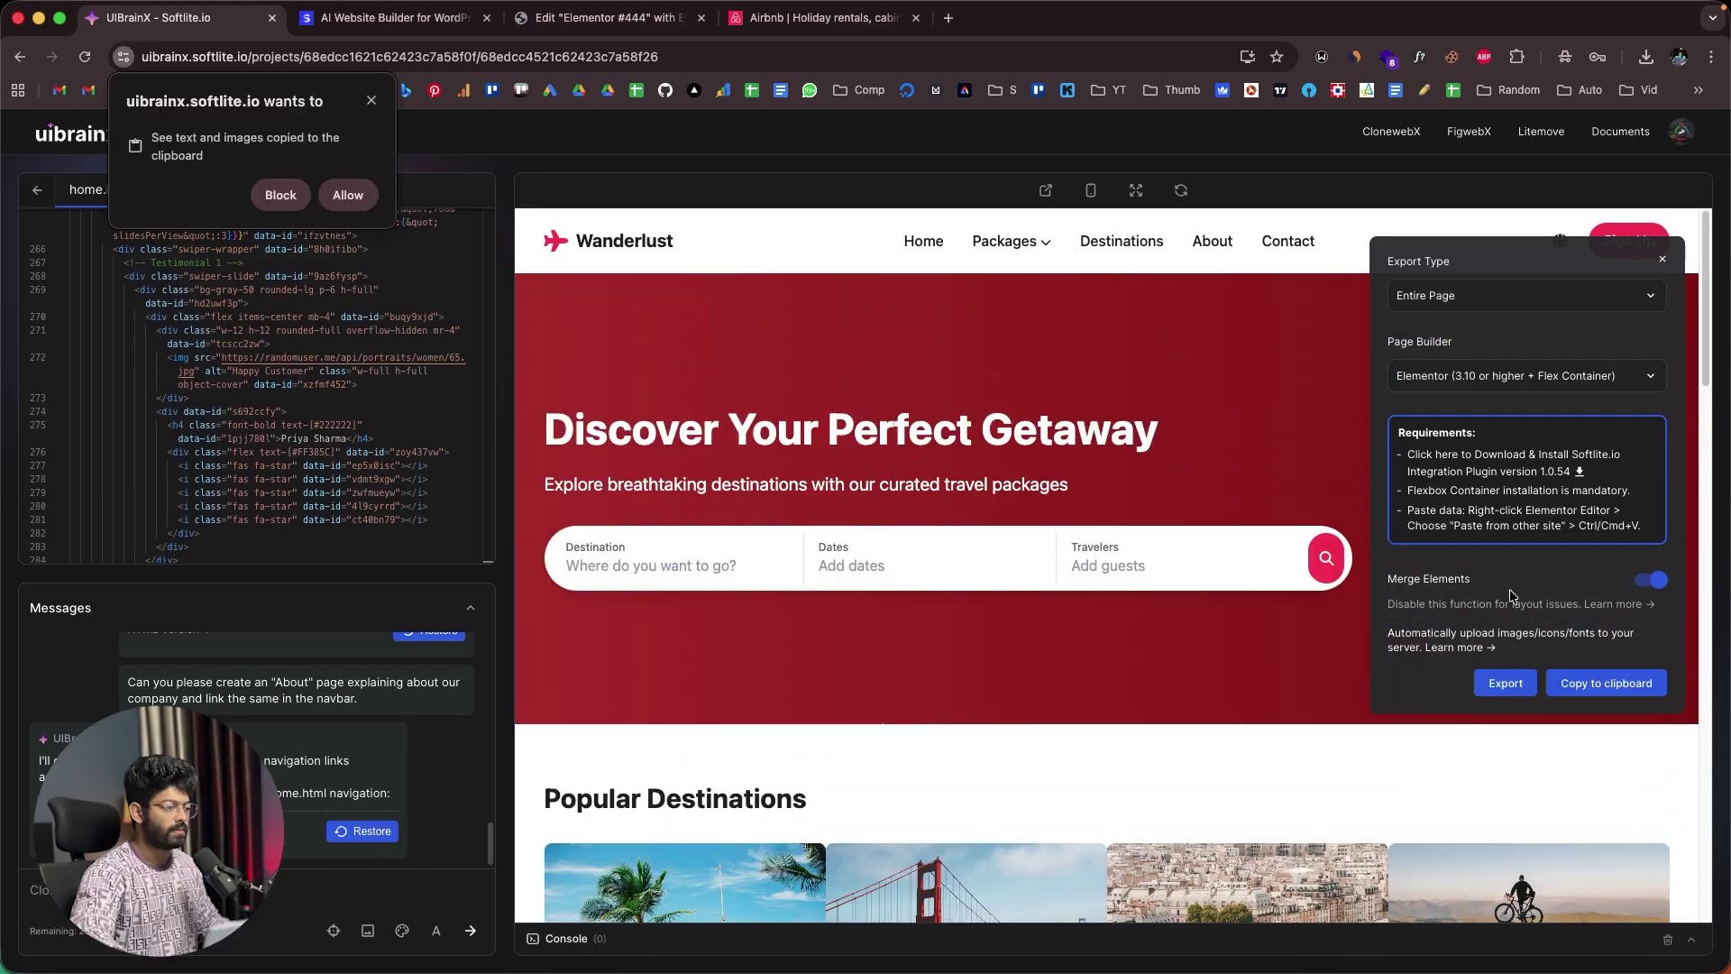
pyautogui.click(287, 200)
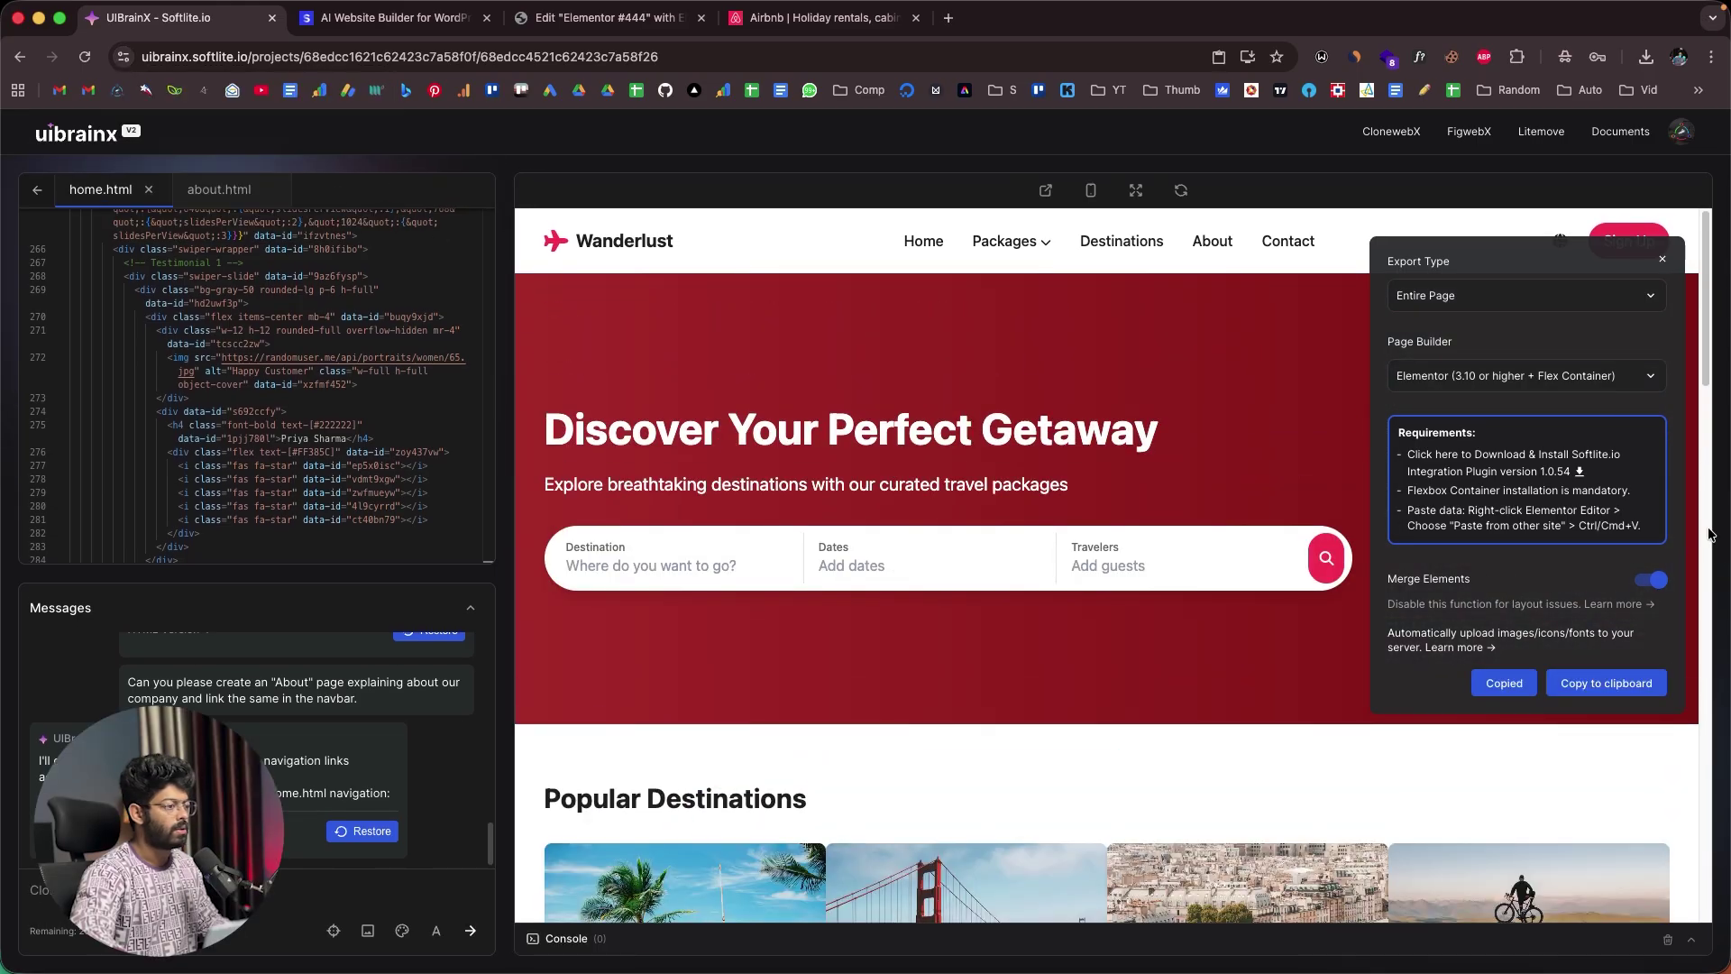
pyautogui.click(1504, 684)
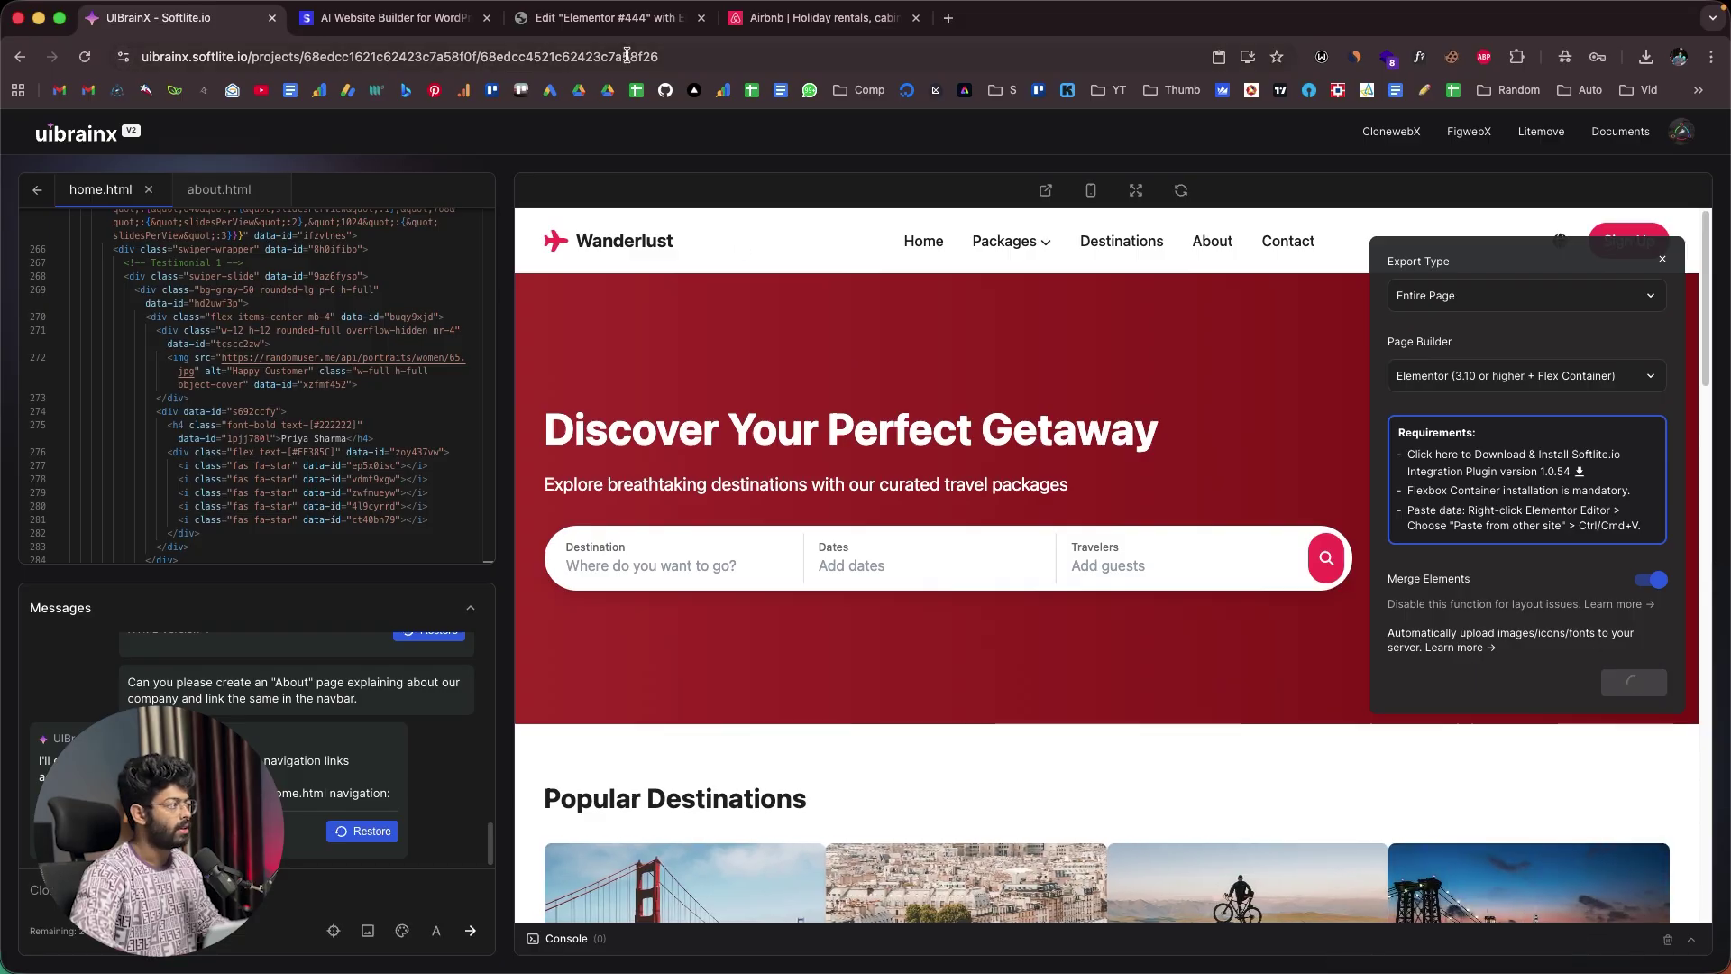
# Paste the exported home page into the empty Elementor page using Paste from other site
pyautogui.click(586, 20)
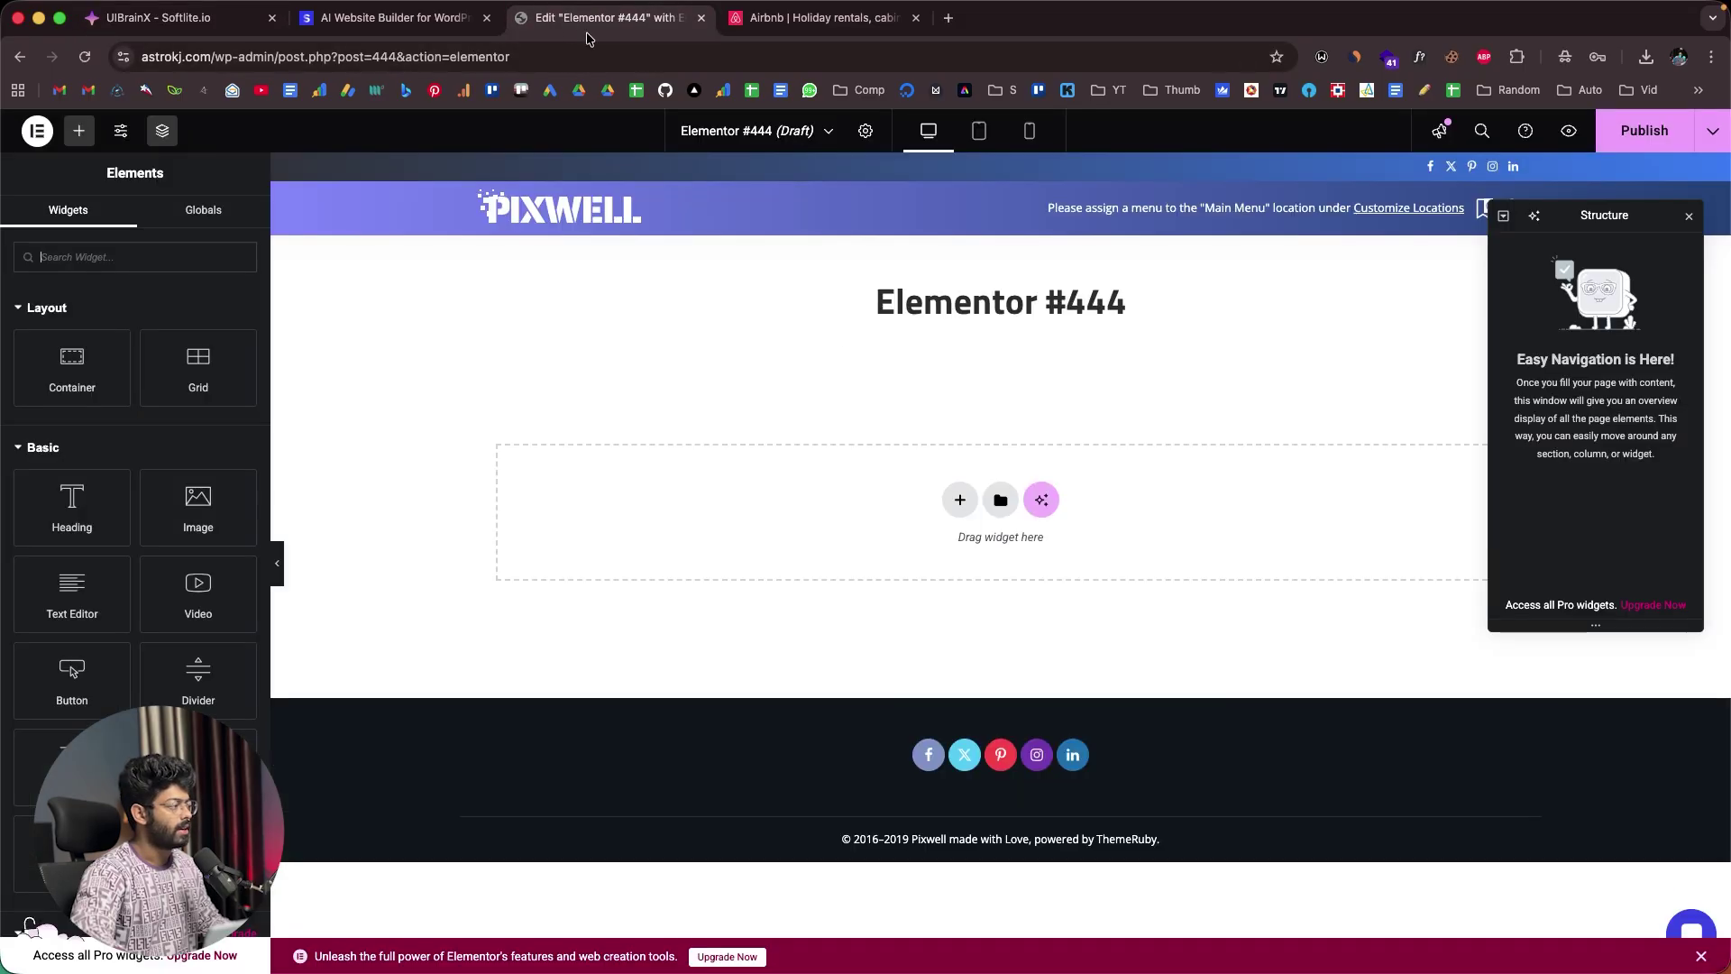
pyautogui.rightClick(882, 552)
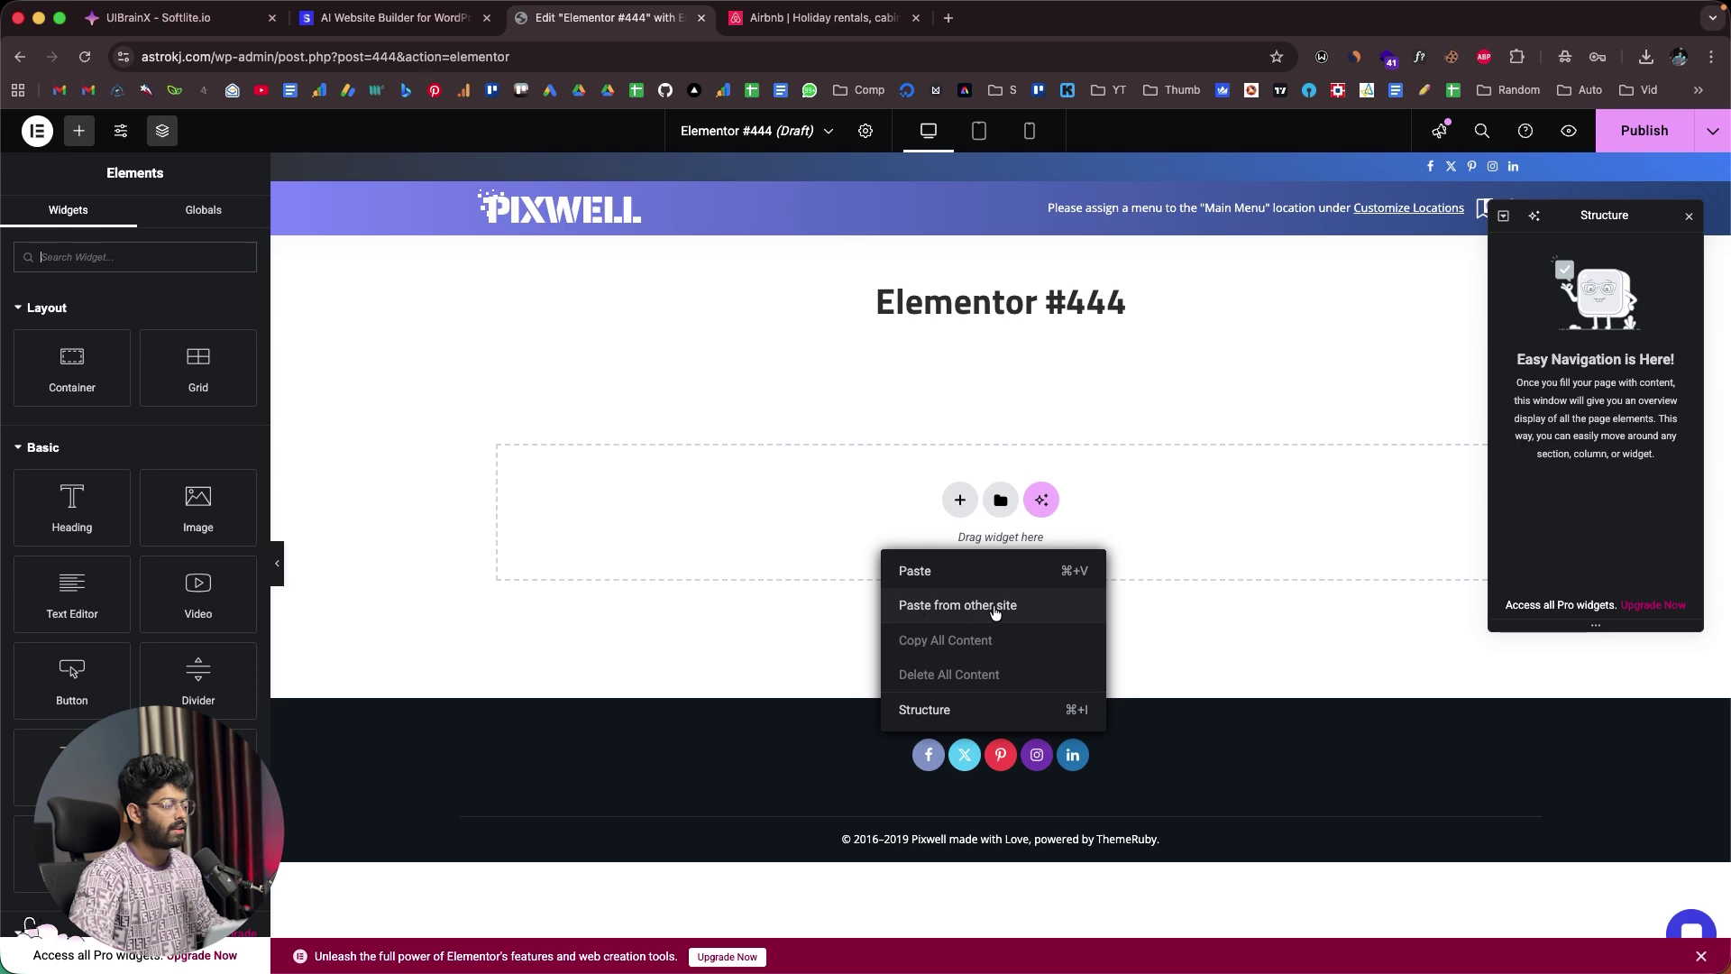
pyautogui.click(968, 619)
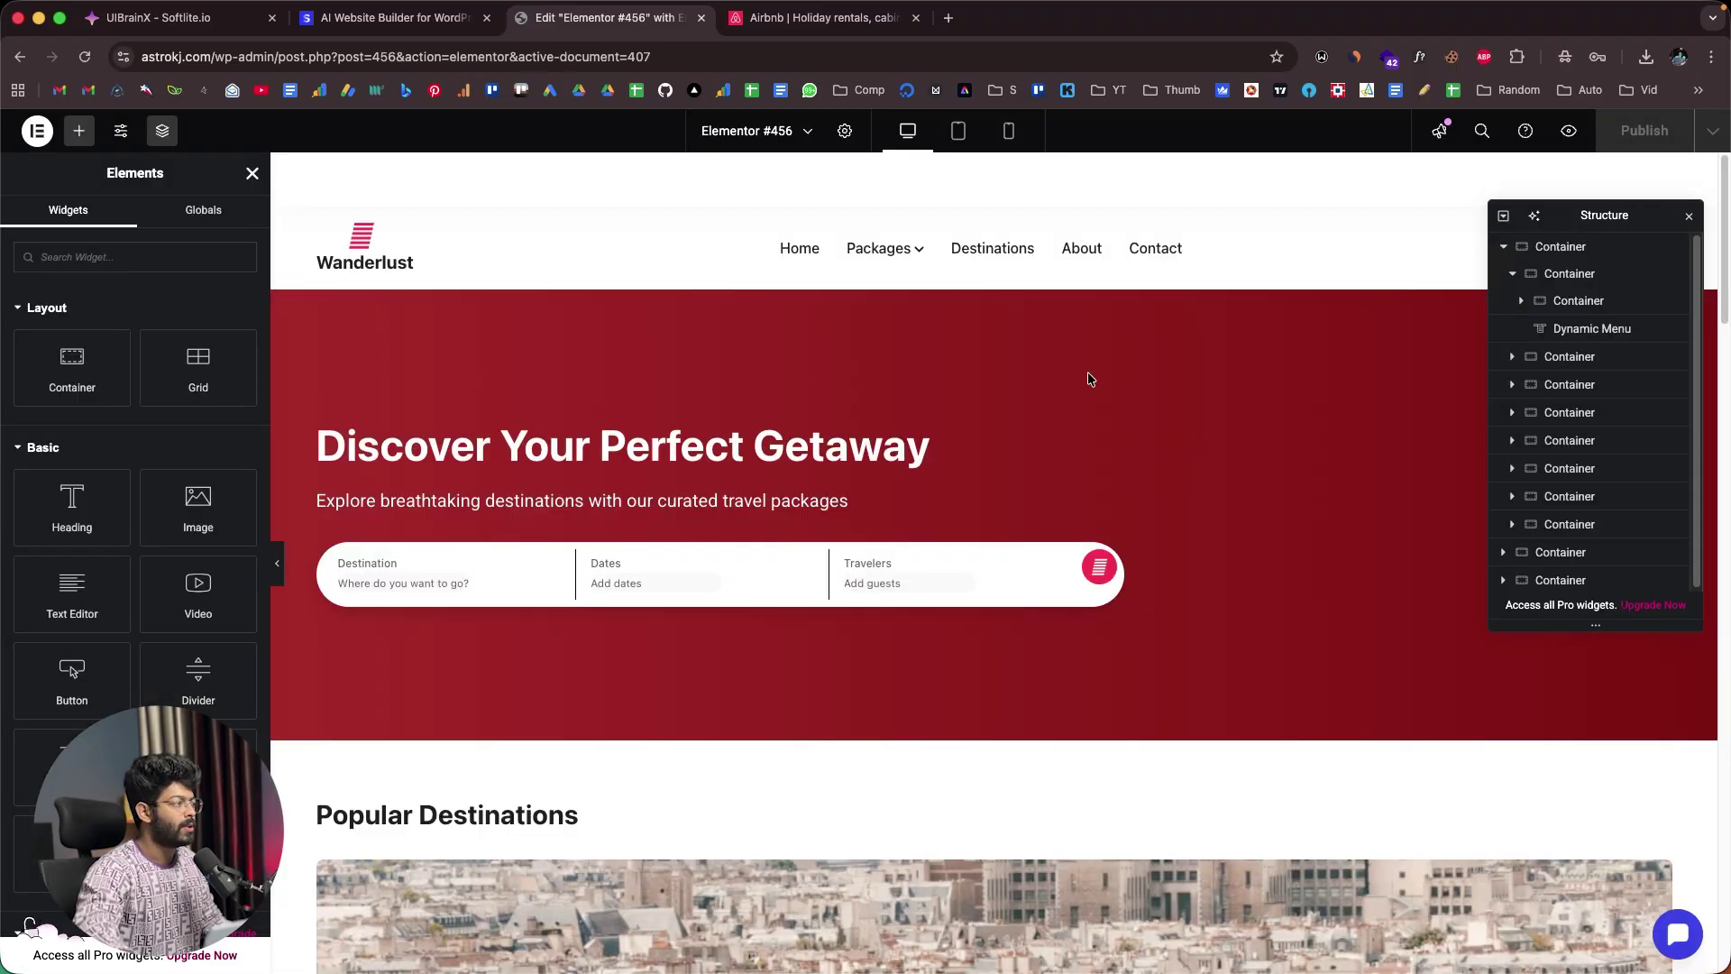
# Compare the imported home page in Elementor with the original home.html preview in UIBrainX
pyautogui.scroll(-20, 1088, 373)
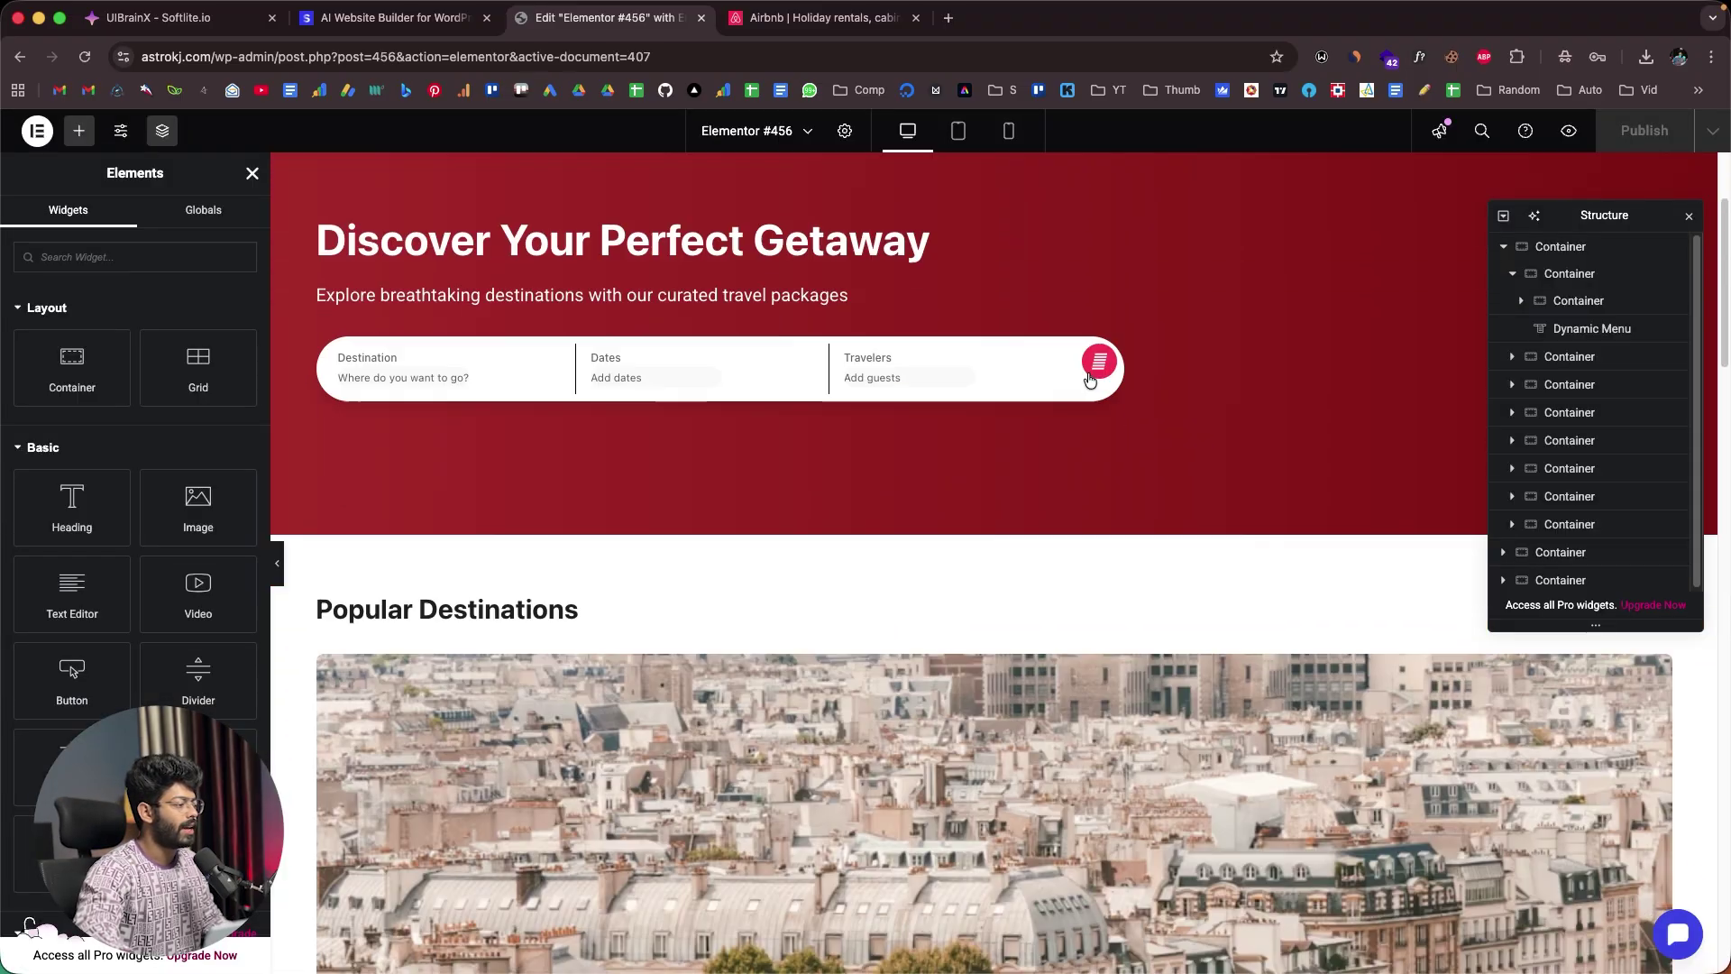
pyautogui.scroll(-5, 935, 619)
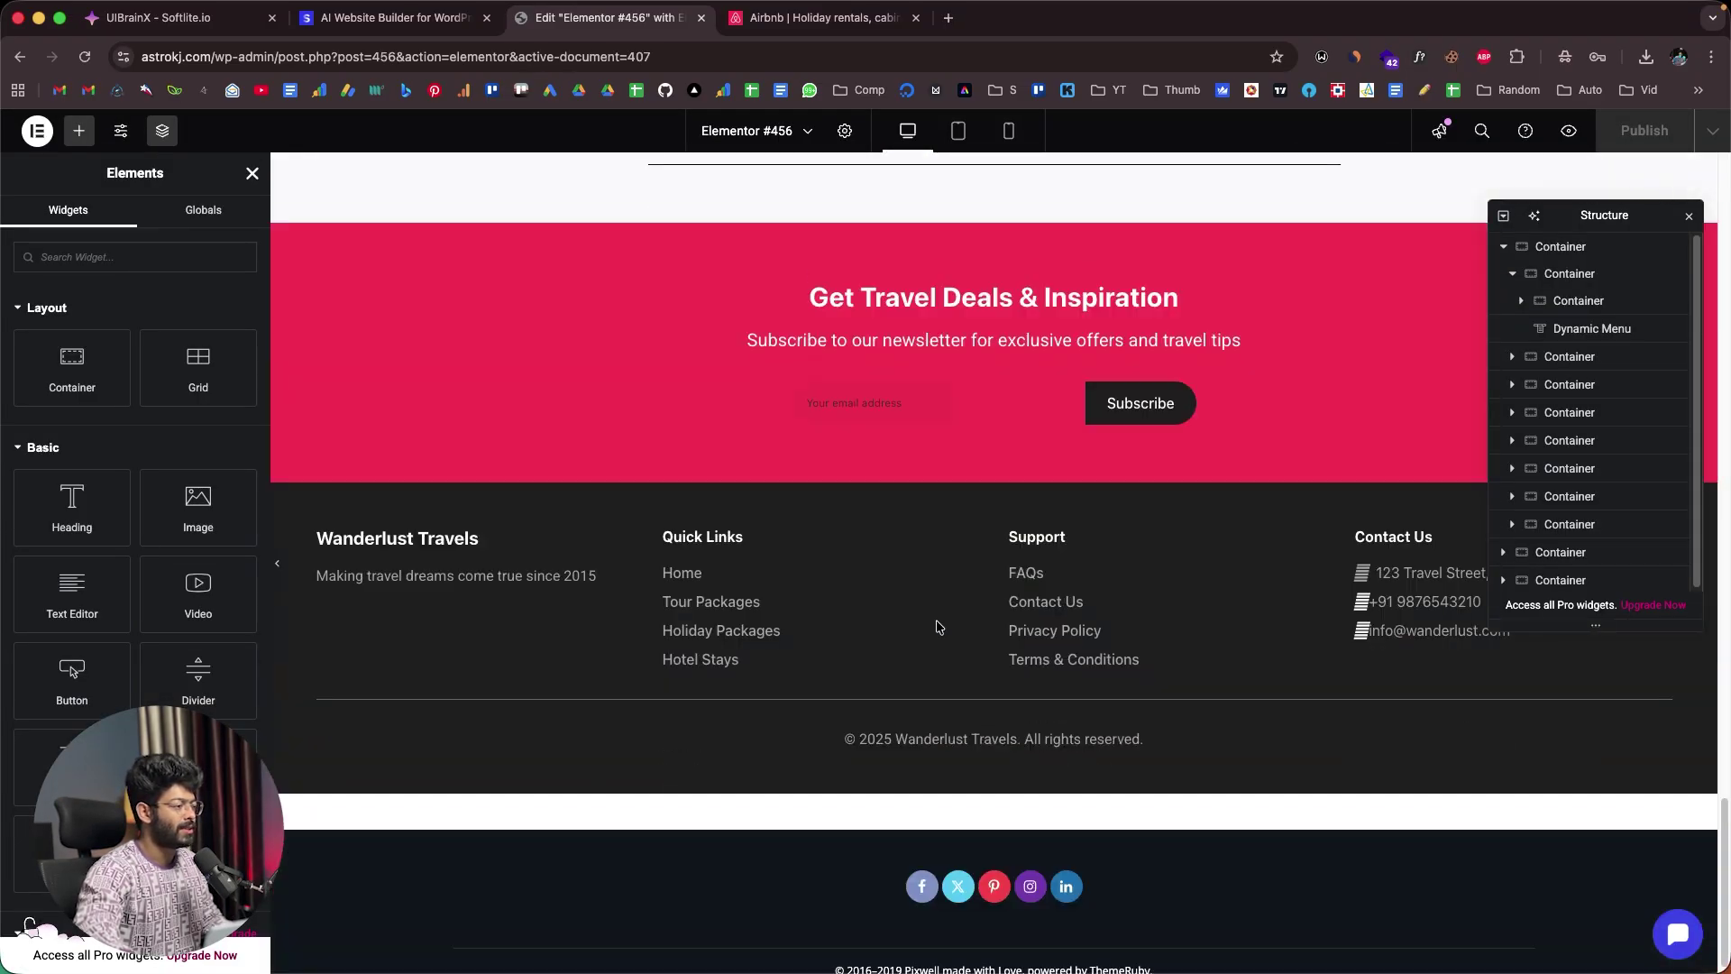
pyautogui.scroll(20, 937, 626)
pyautogui.scroll(10, 937, 627)
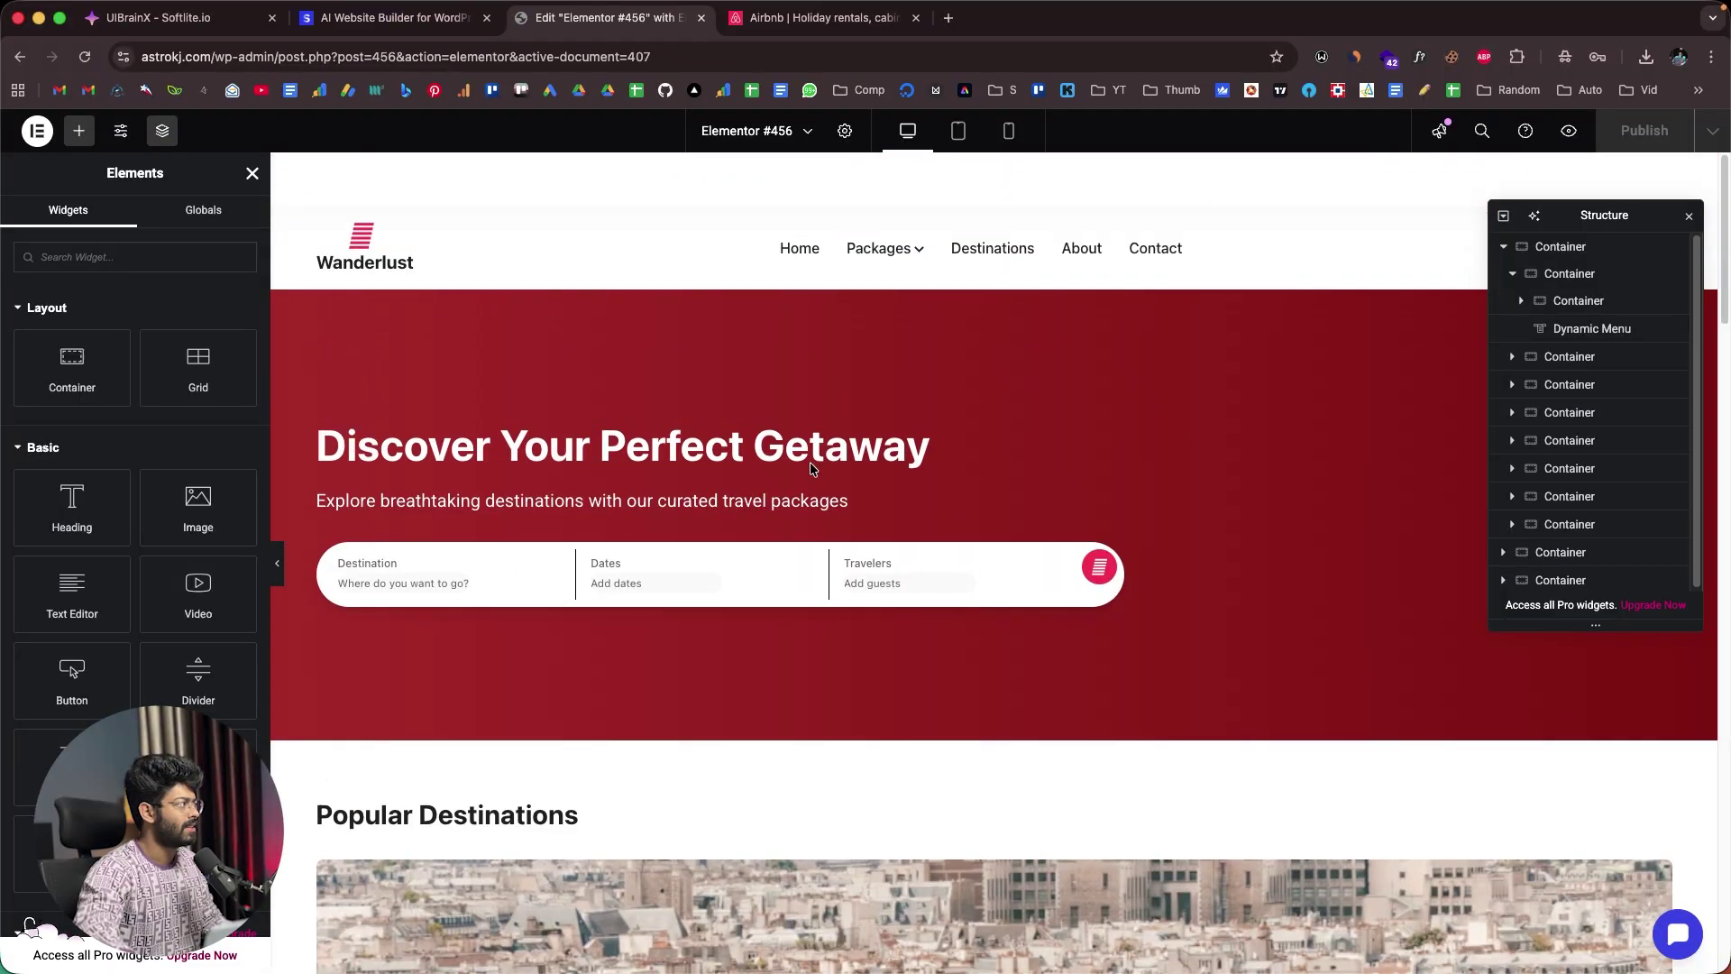
pyautogui.click(158, 17)
pyautogui.scroll(-20, 633, 394)
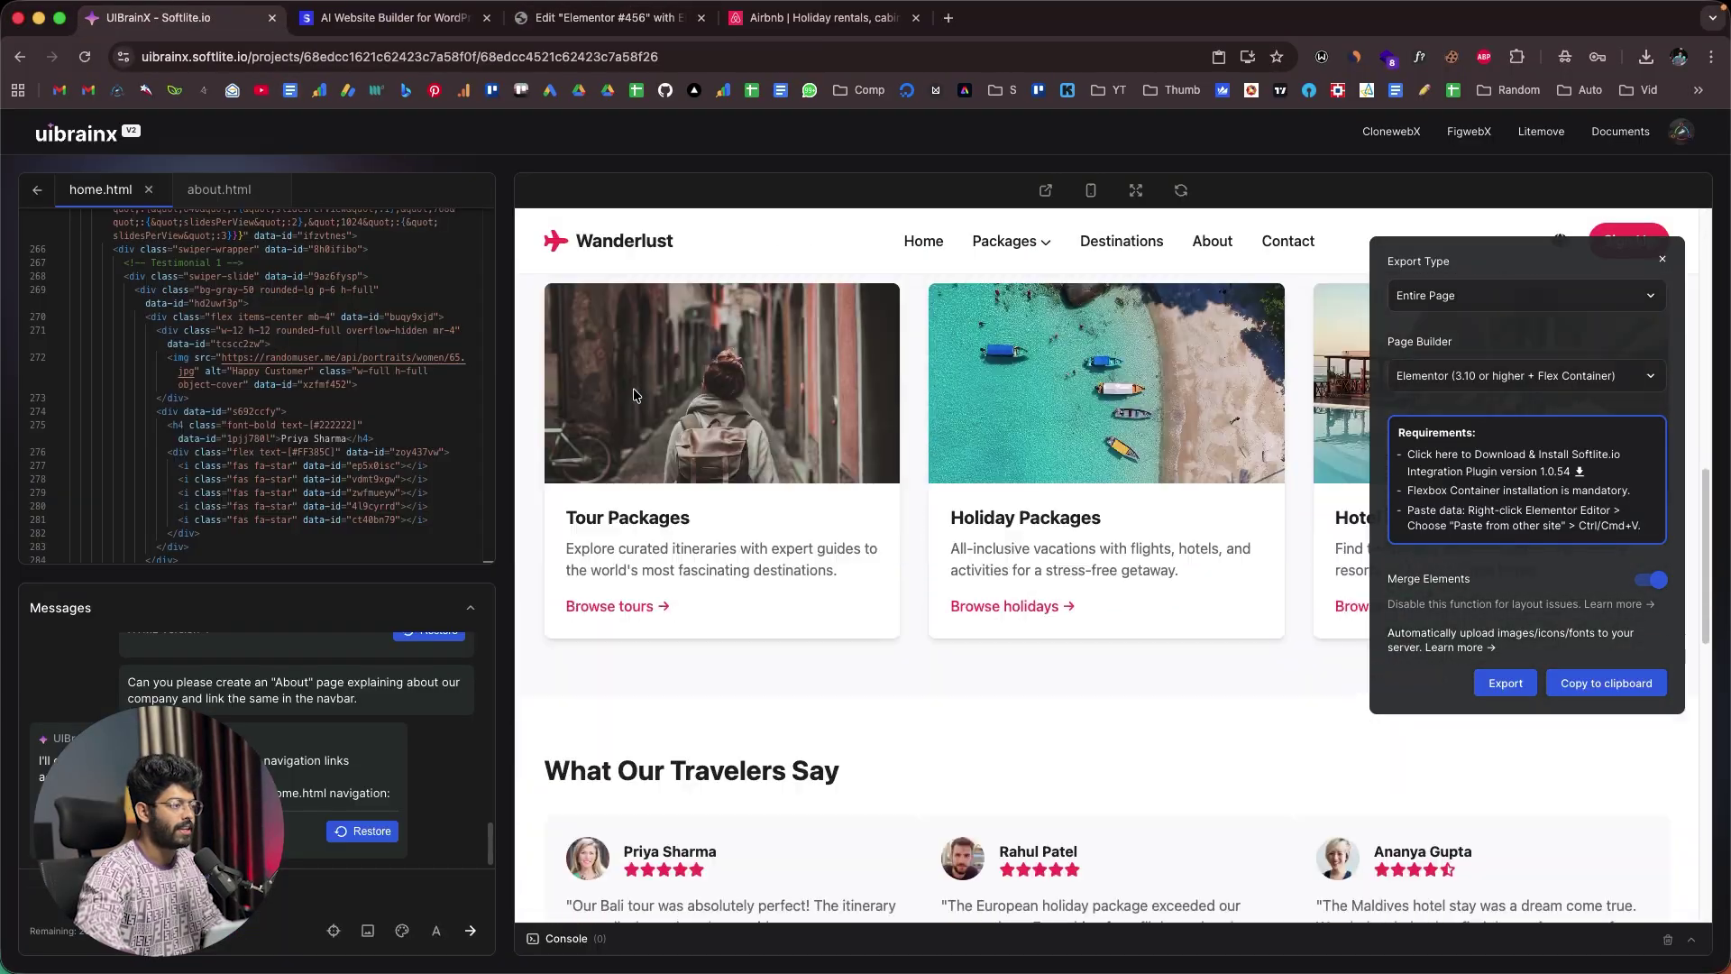
pyautogui.scroll(20, 633, 389)
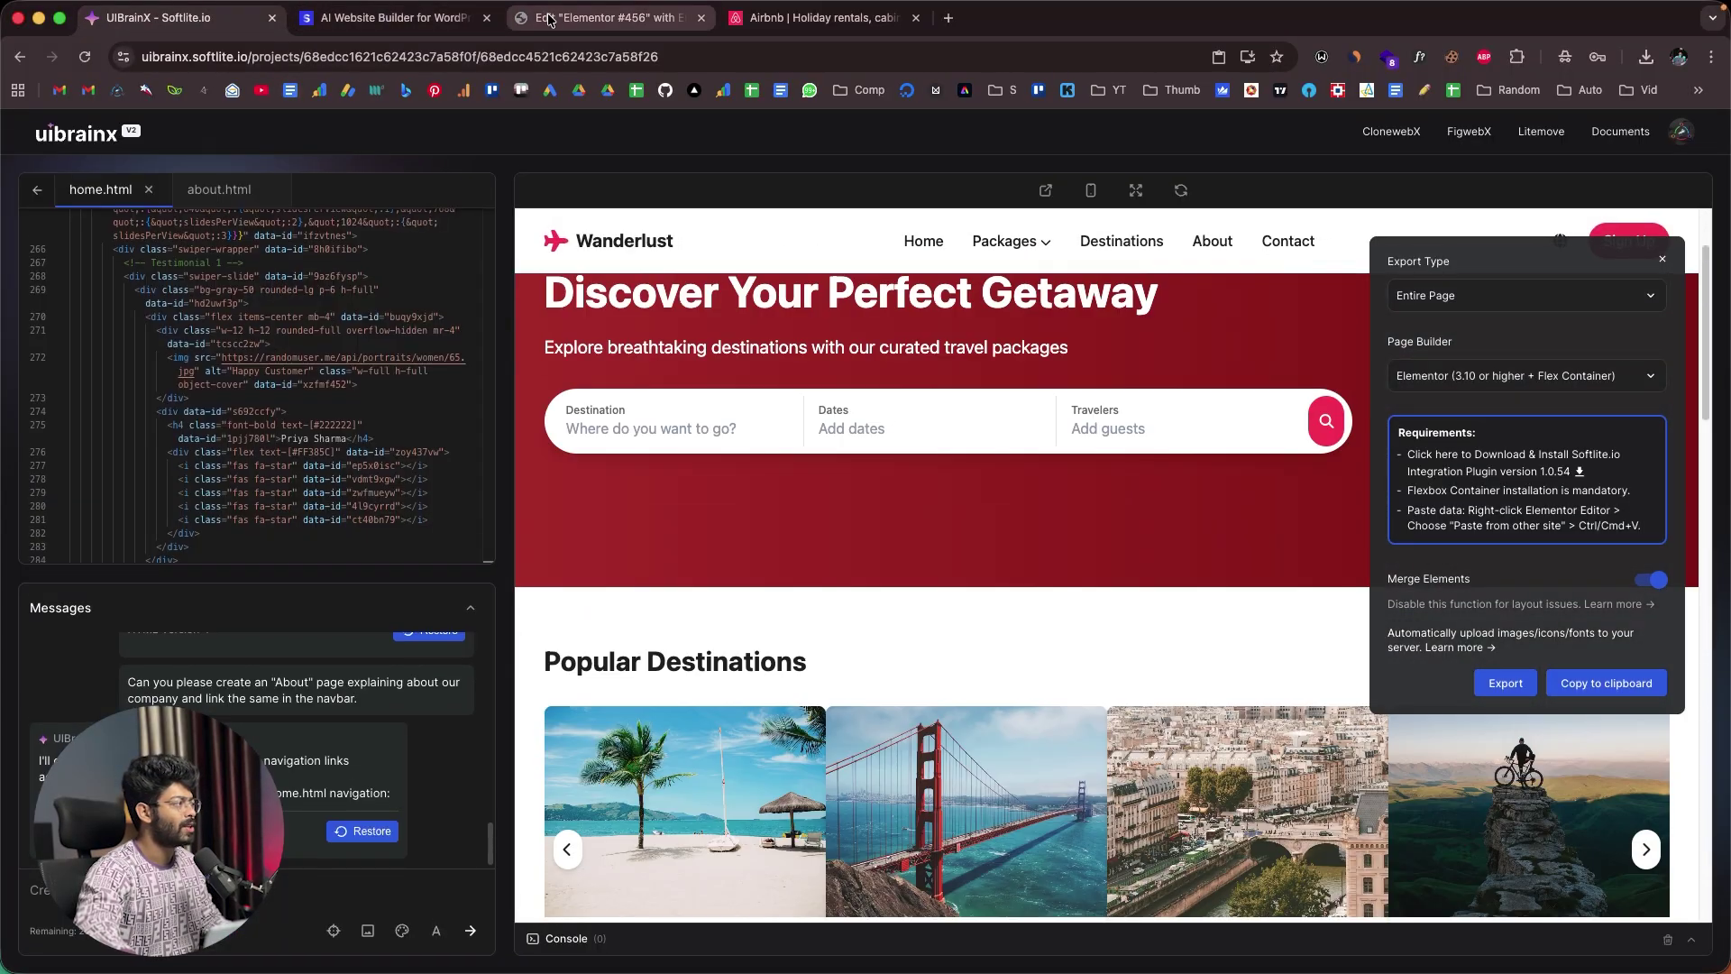
pyautogui.click(609, 17)
pyautogui.scroll(-10, 645, 479)
pyautogui.scroll(8, 646, 479)
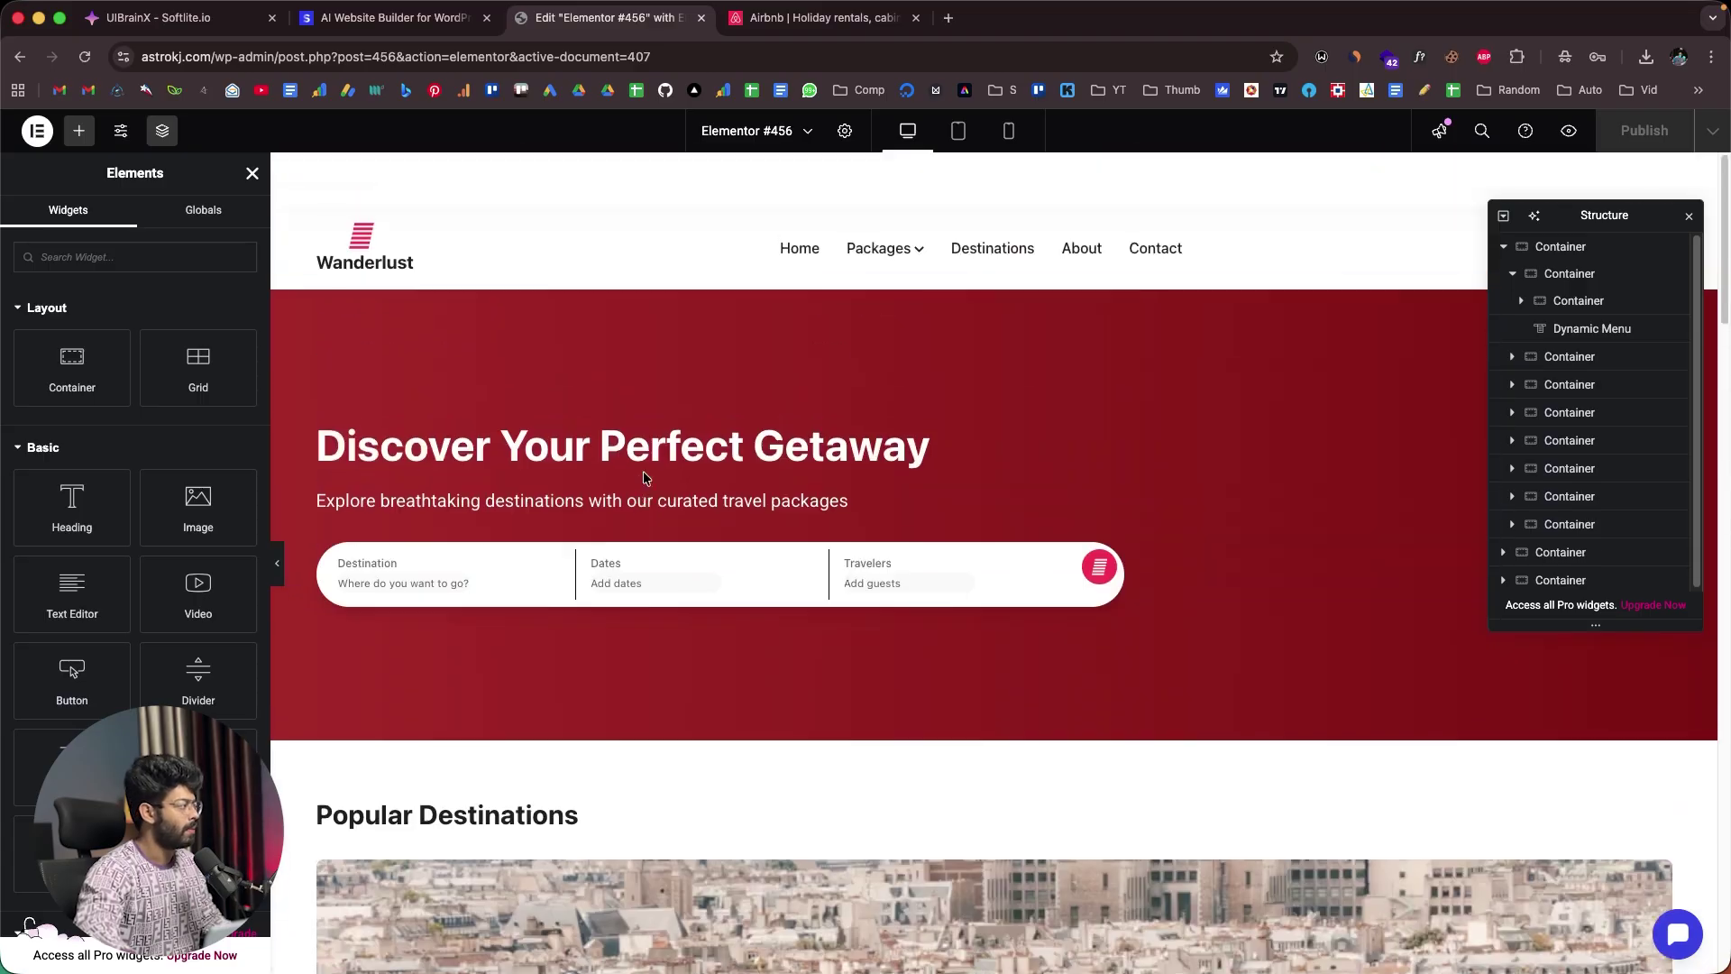
# Preview the imported home page on the WordPress site and examine its header, destinations, travel packages and testimonials sections
pyautogui.click(1569, 133)
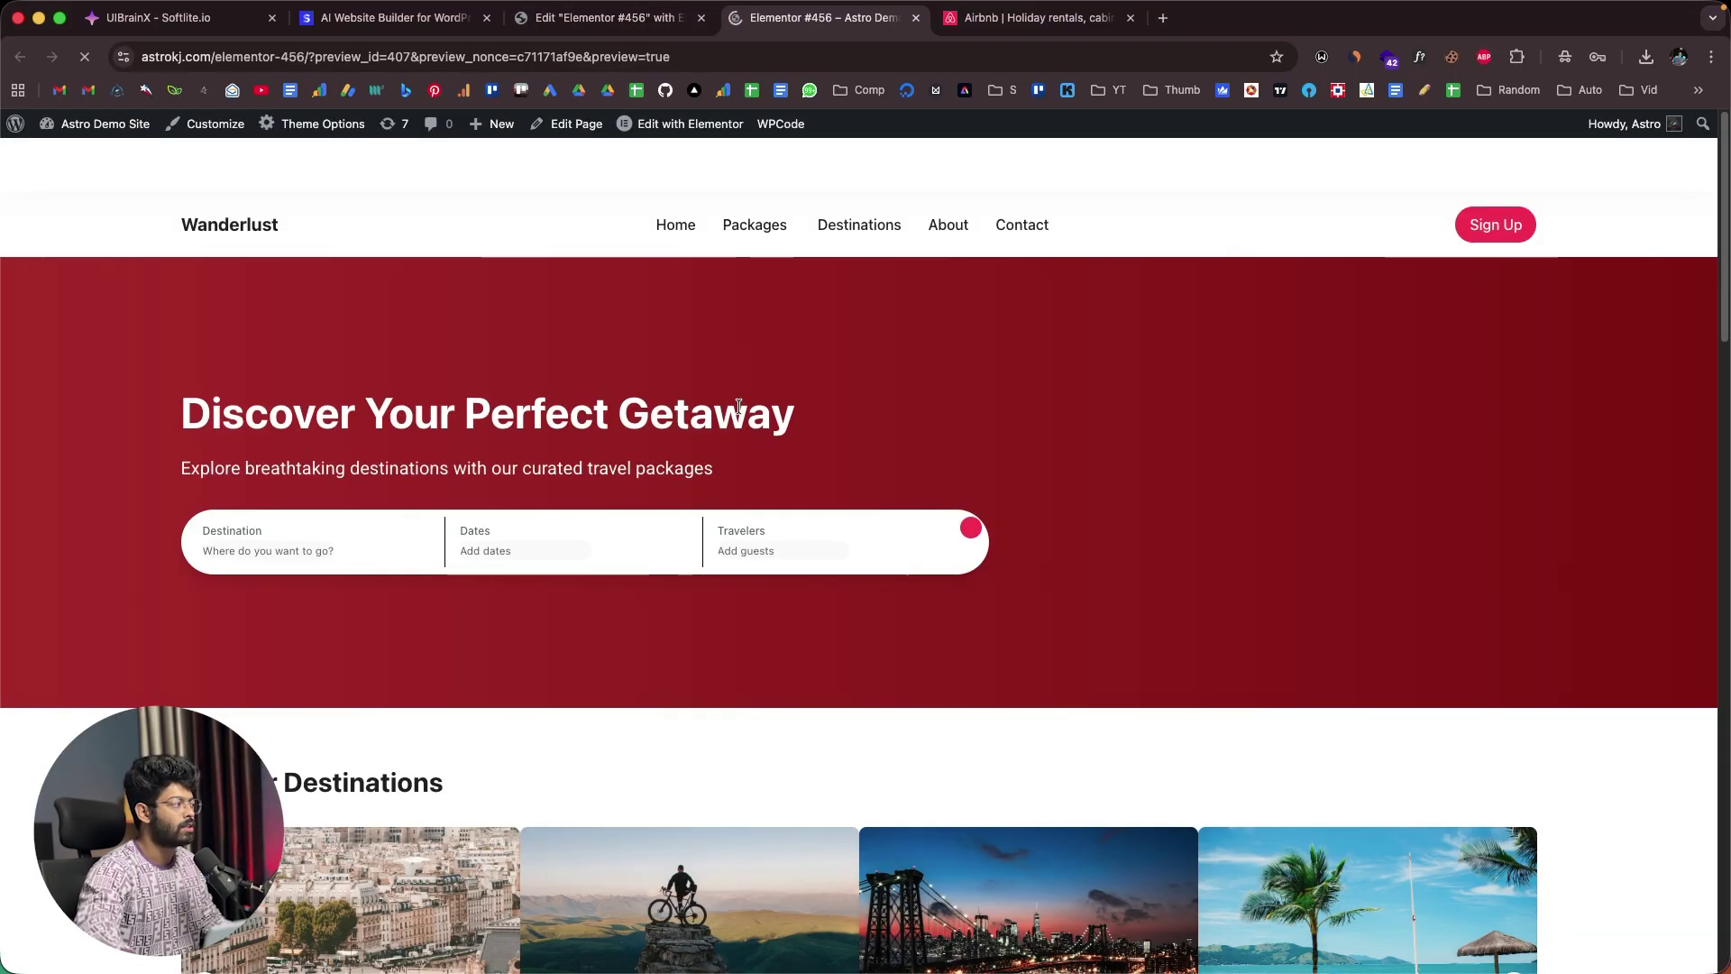
pyautogui.scroll(-10, 376, 435)
pyautogui.scroll(-10, 376, 440)
pyautogui.scroll(20, 376, 440)
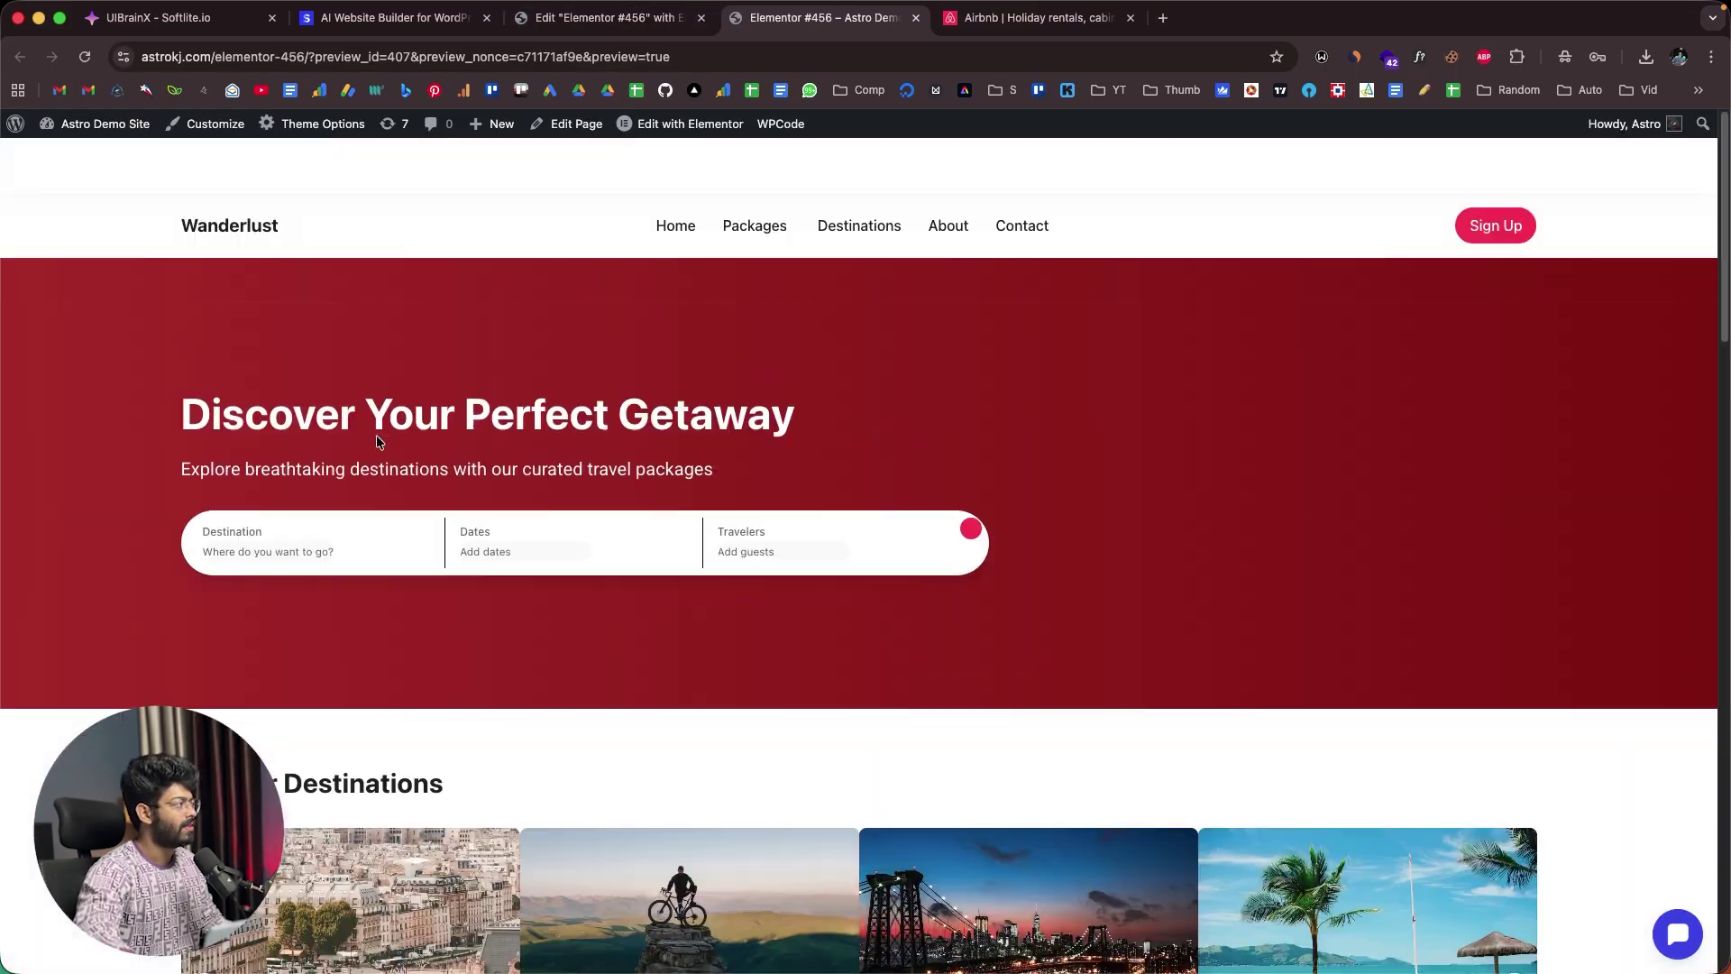
pyautogui.moveTo(757, 223)
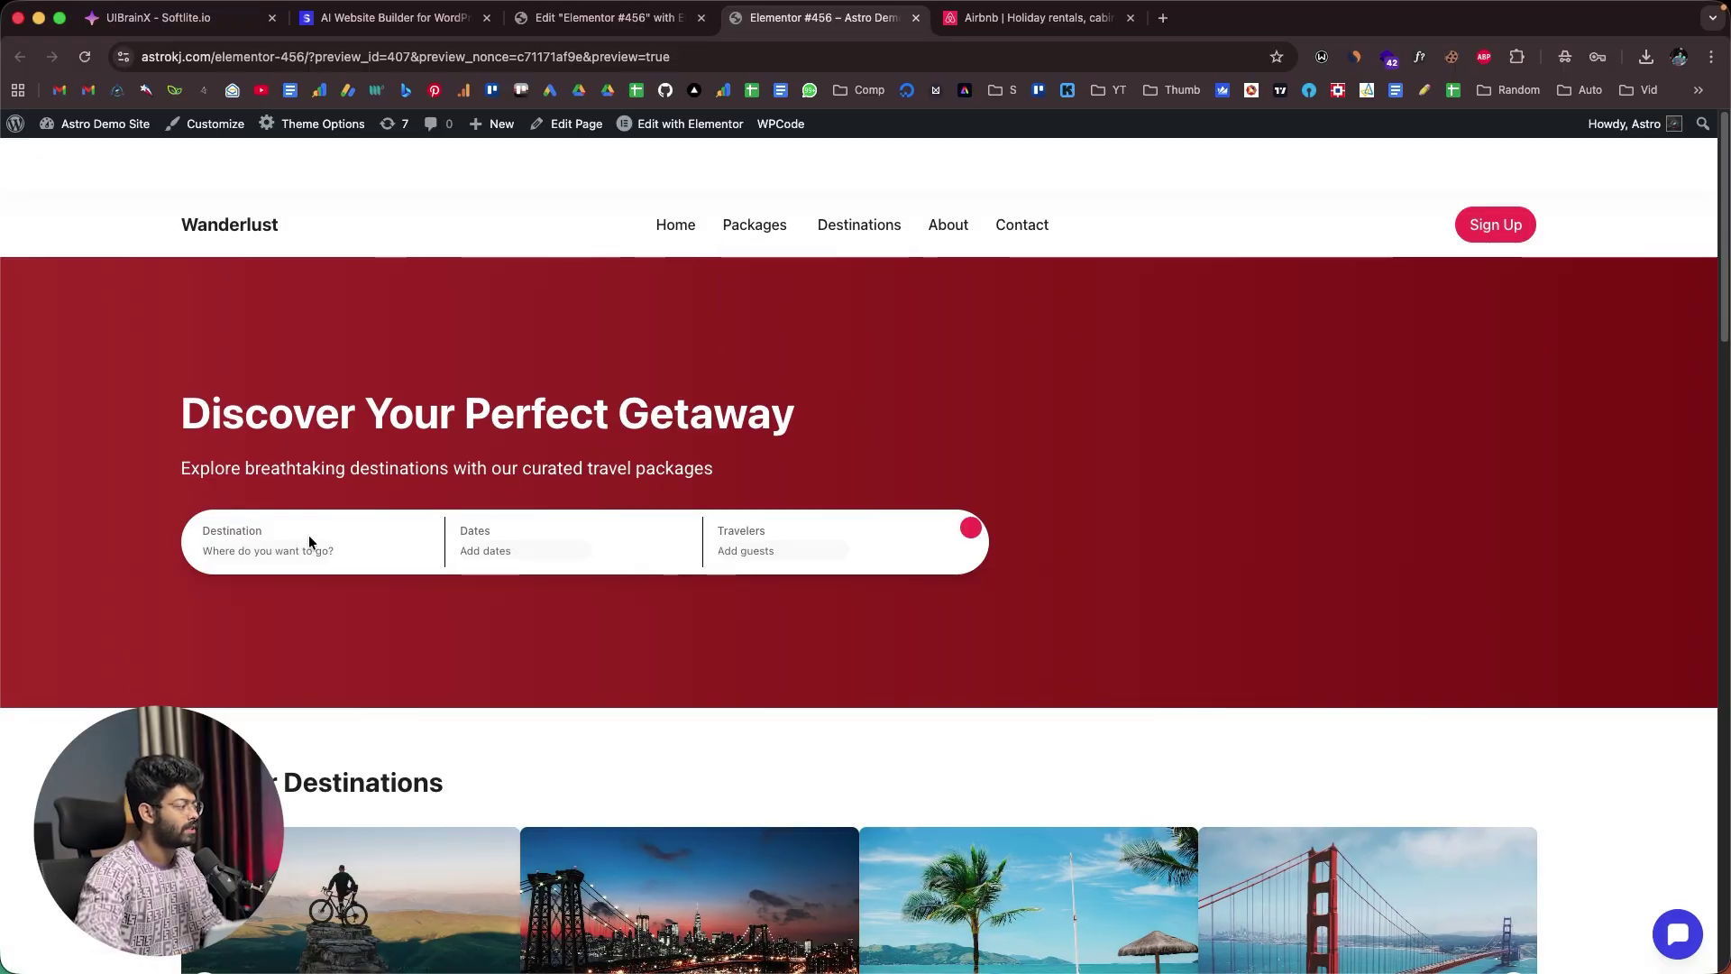
pyautogui.scroll(-5, 674, 593)
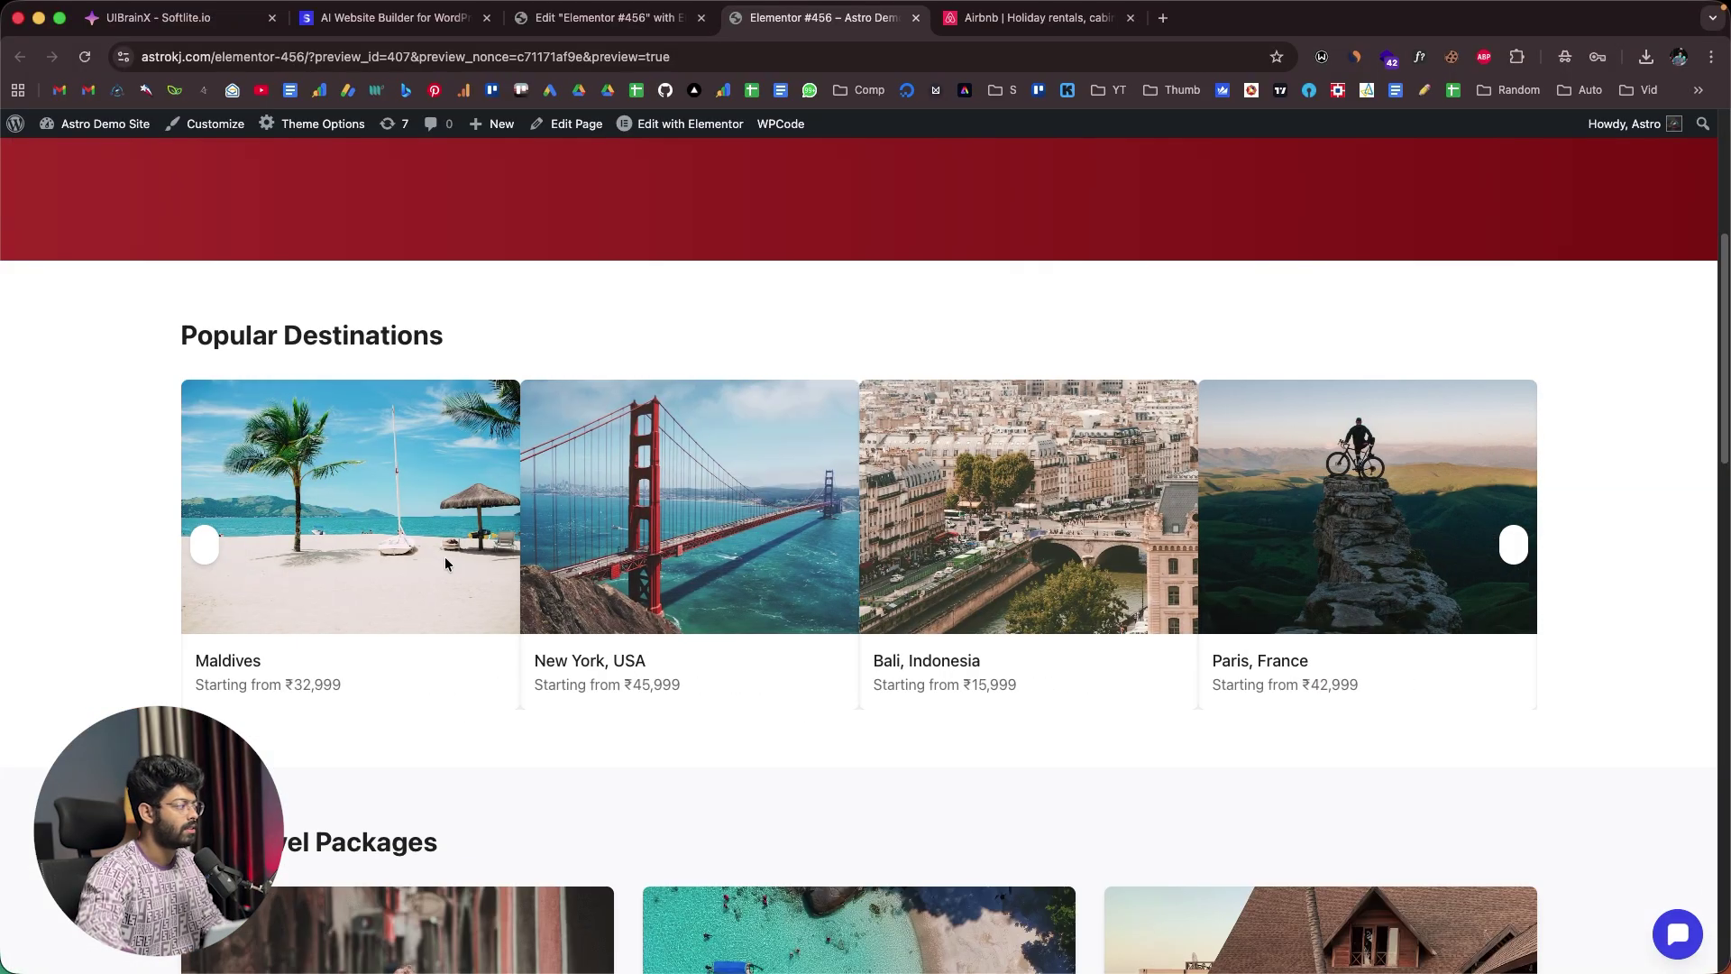
pyautogui.scroll(-8, 445, 556)
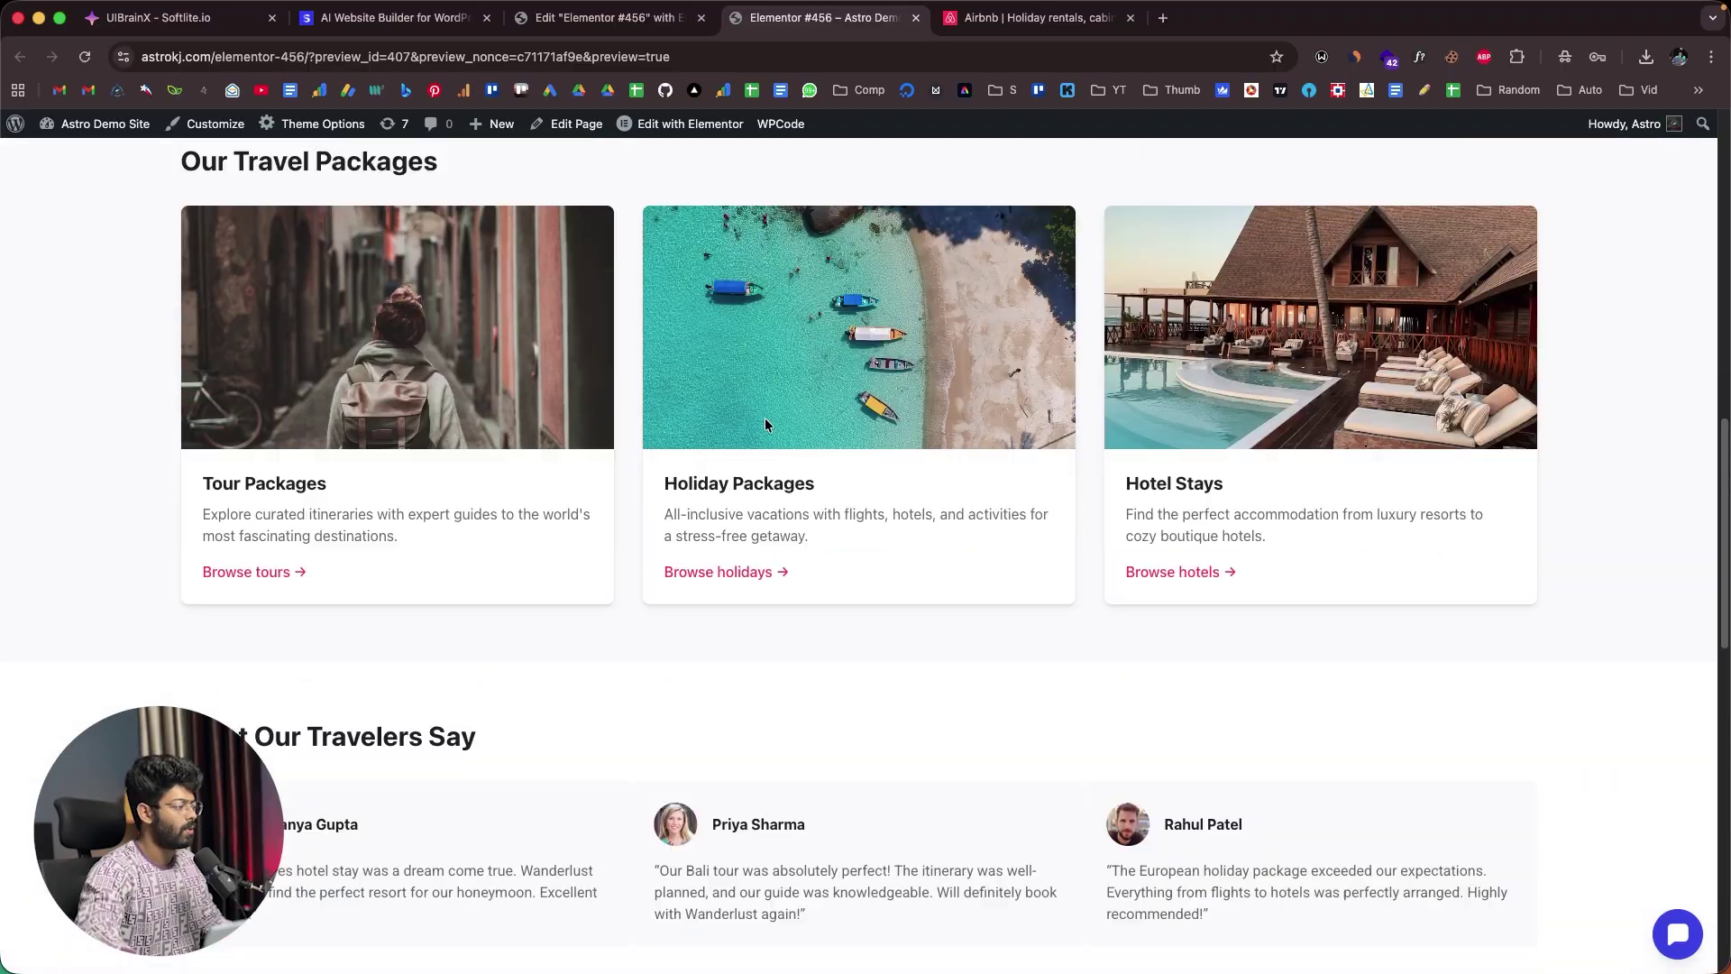
pyautogui.scroll(-12, 764, 418)
pyautogui.scroll(10, 764, 419)
# In UIBrainX, export about.html as an Entire Page for Elementor and copy the export data to the clipboard
pyautogui.click(159, 18)
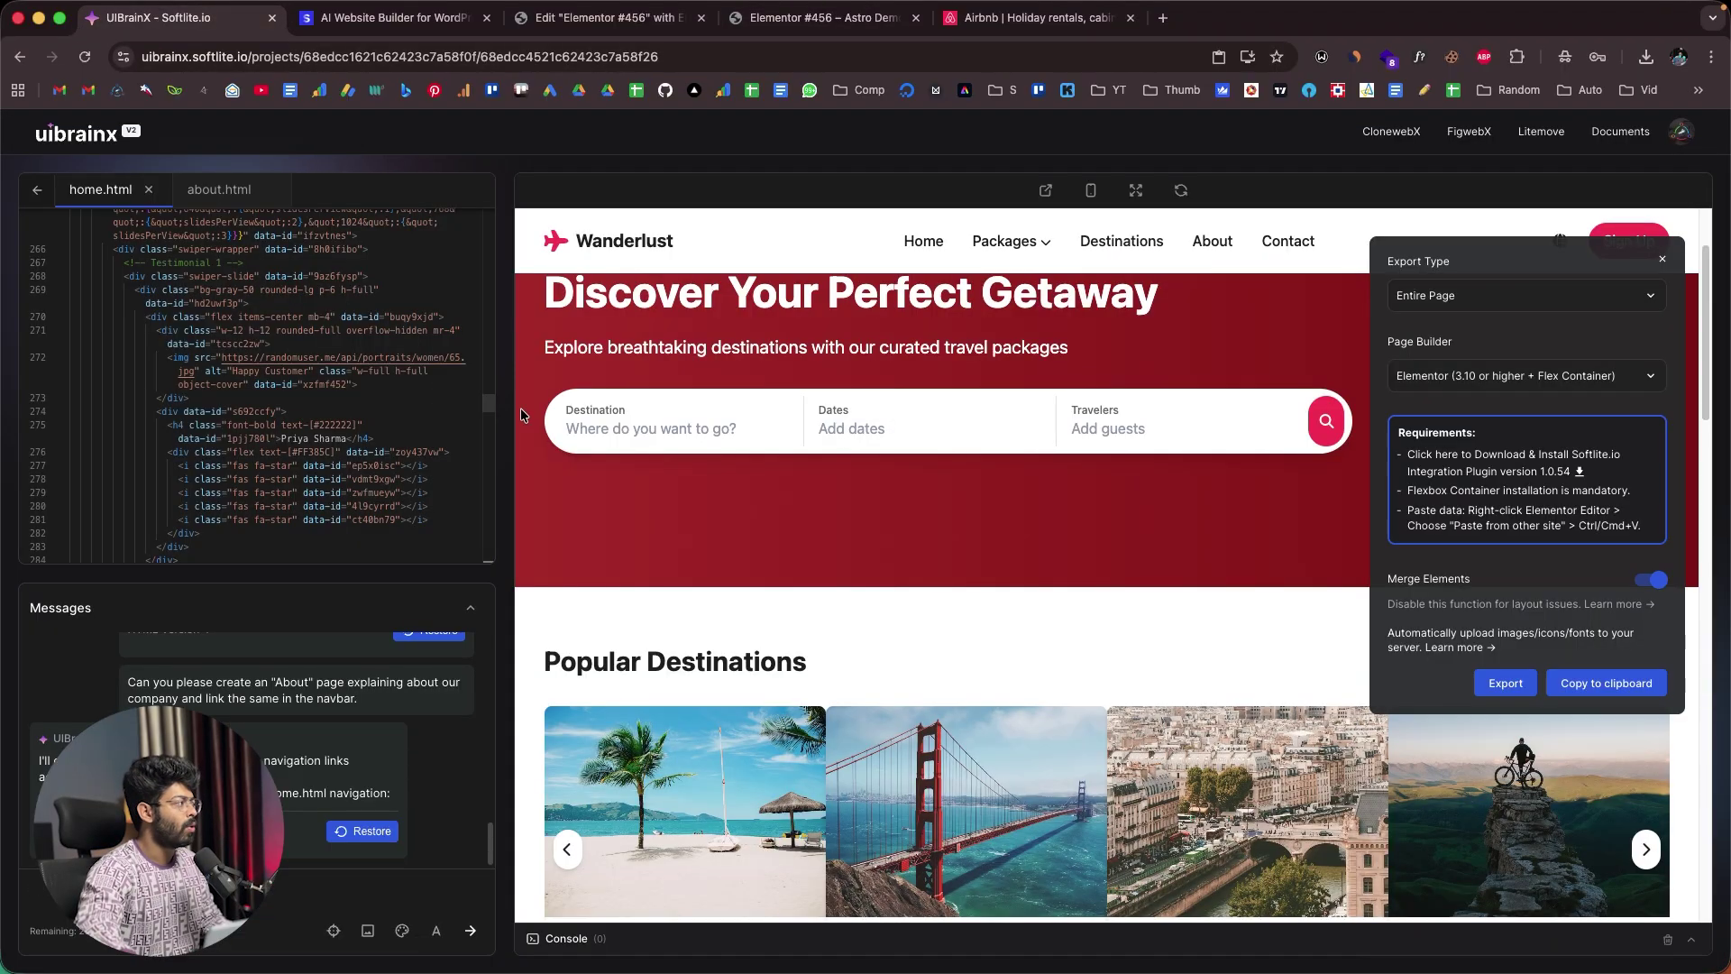
pyautogui.click(221, 190)
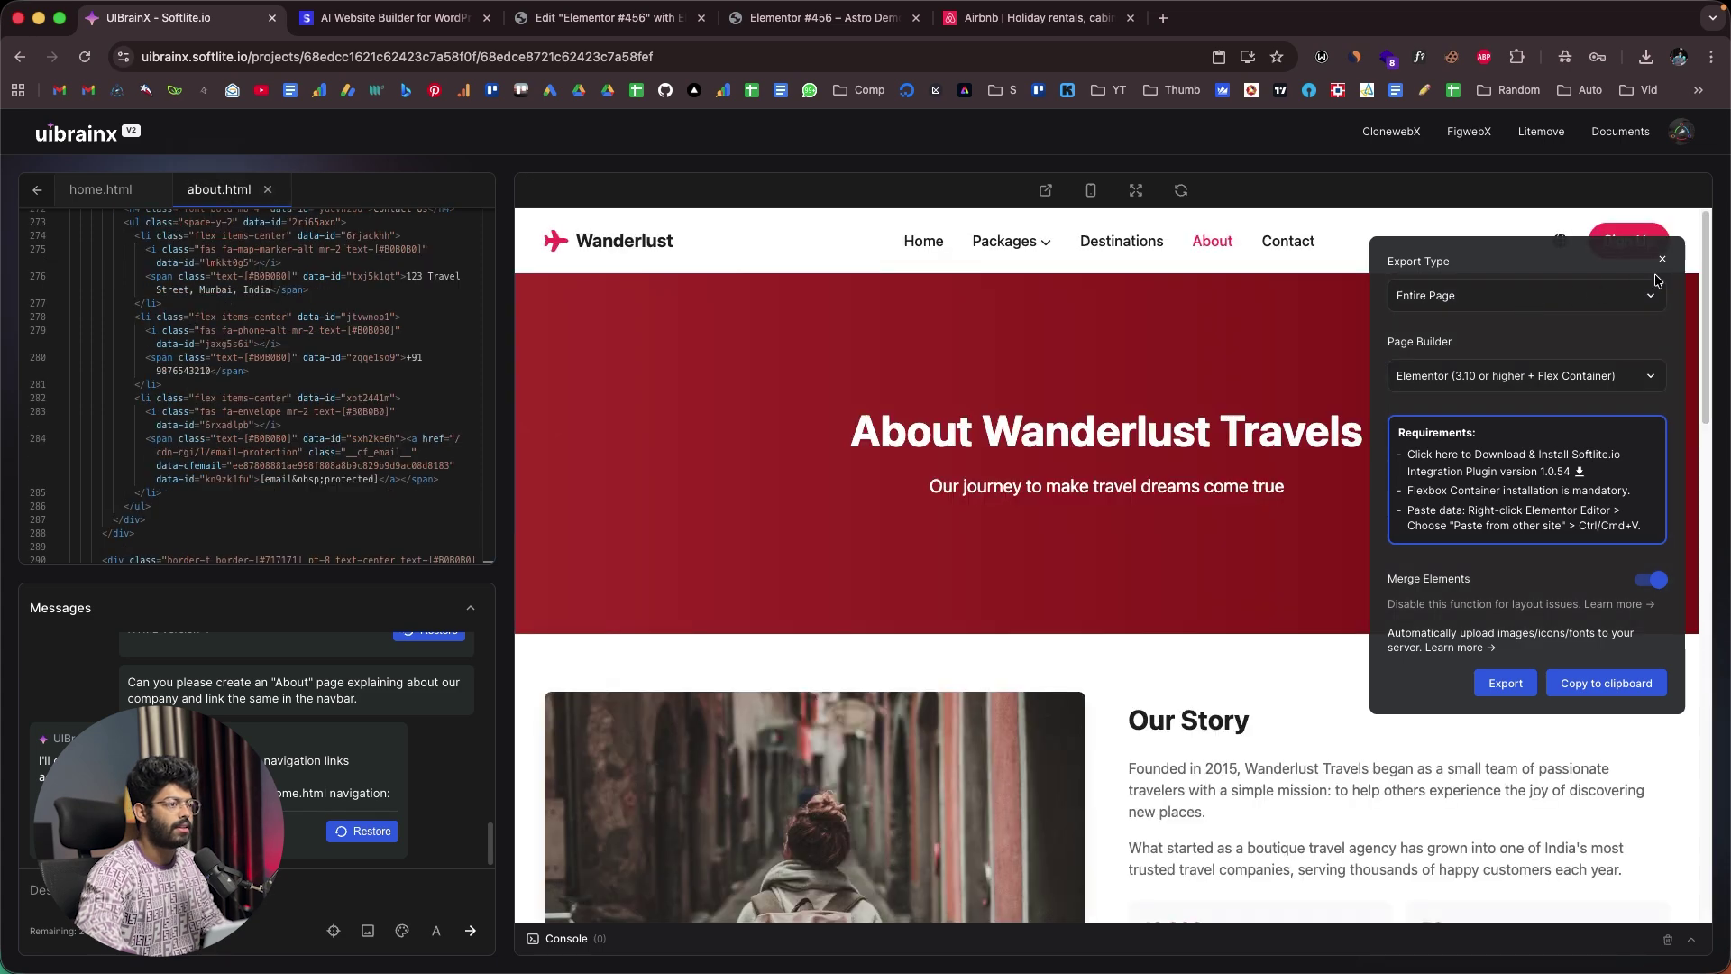
pyautogui.click(1585, 297)
pyautogui.click(1450, 345)
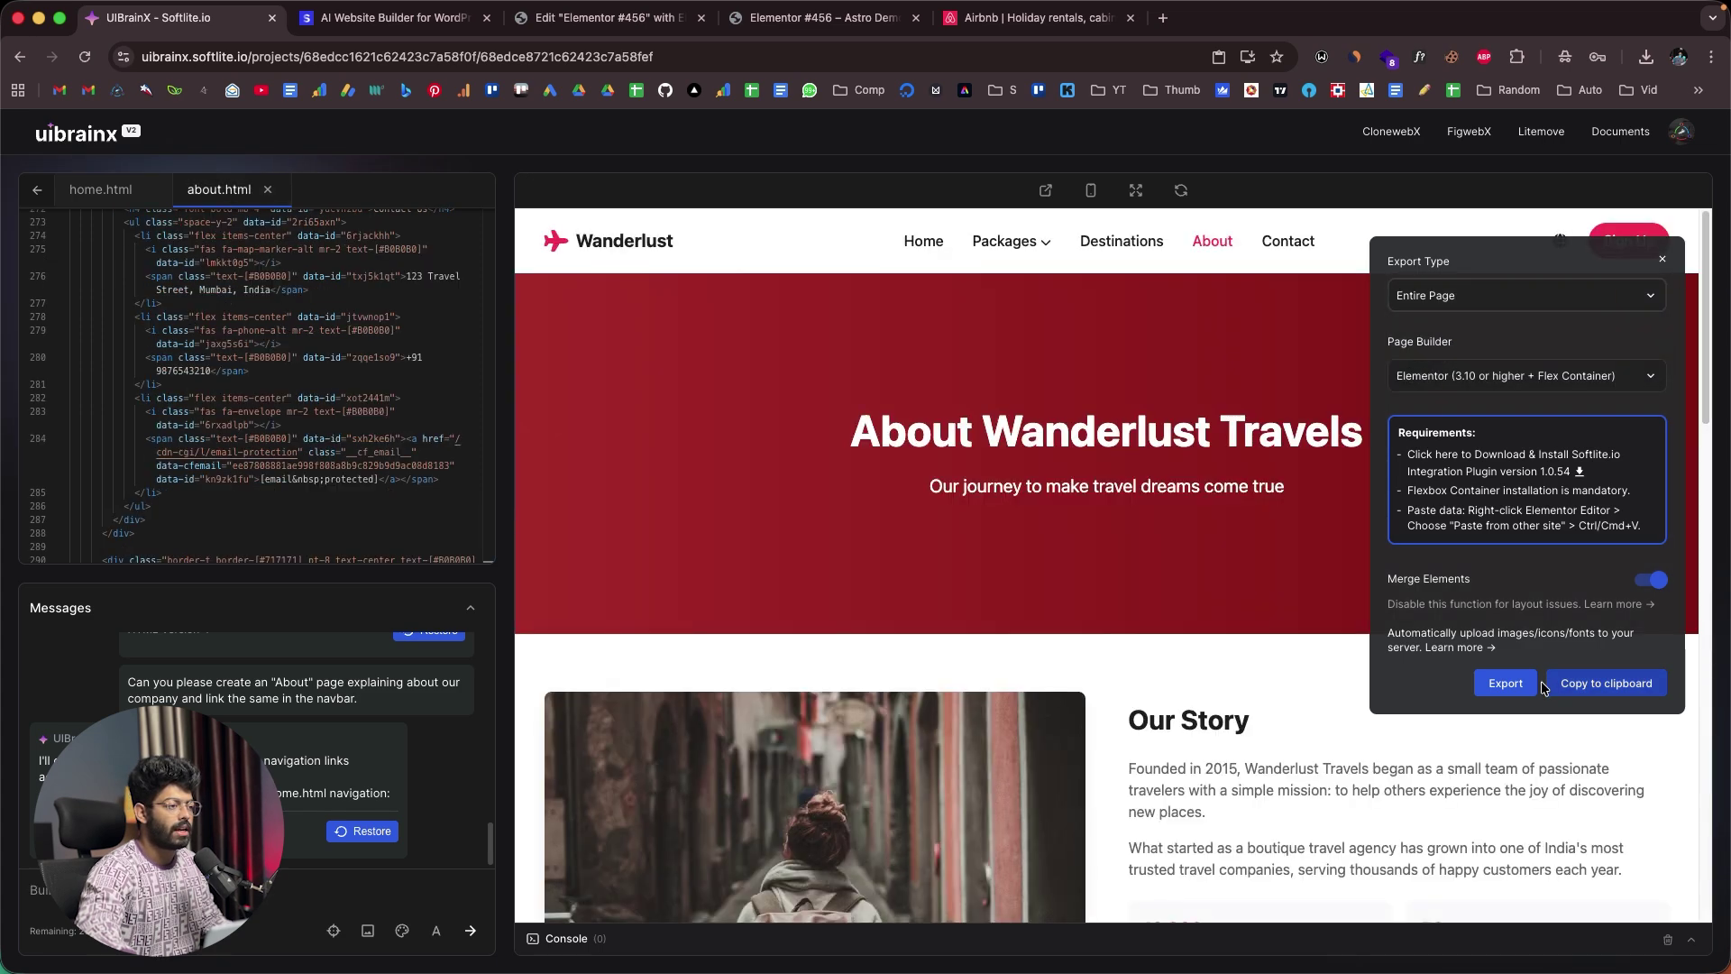
pyautogui.click(1587, 683)
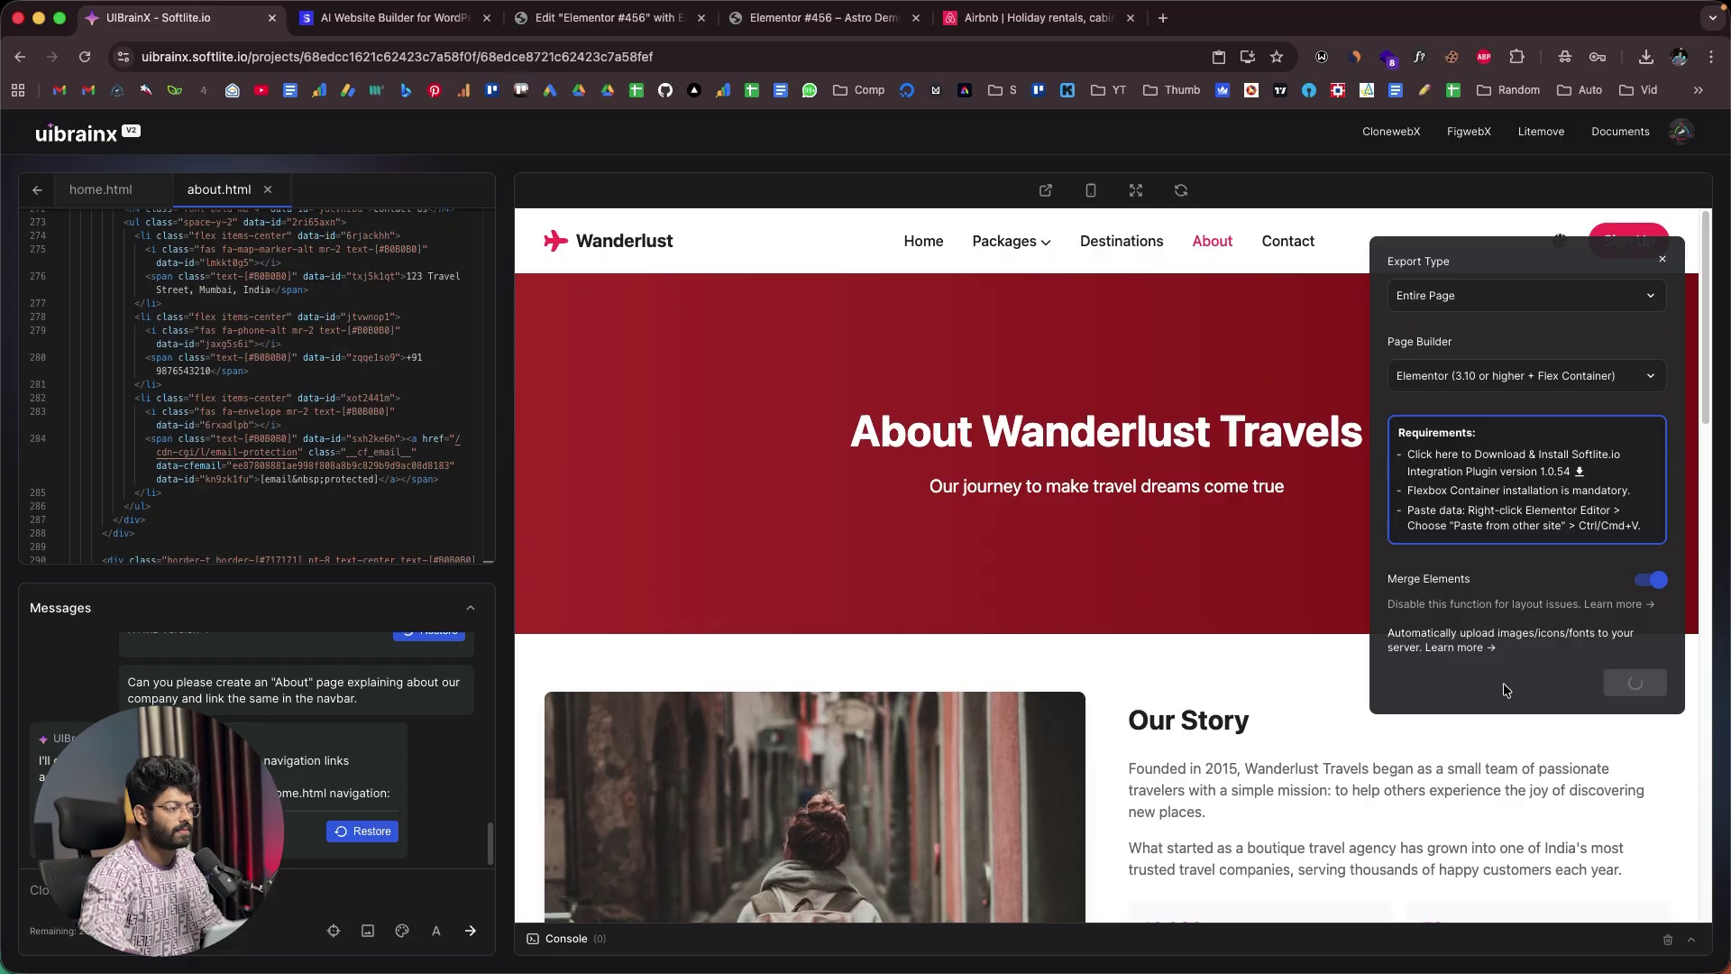
pyautogui.press('super+4')
pyautogui.scroll(15, 694, 399)
pyautogui.scroll(-20, 960, 385)
pyautogui.scroll(20, 960, 384)
pyautogui.click(162, 18)
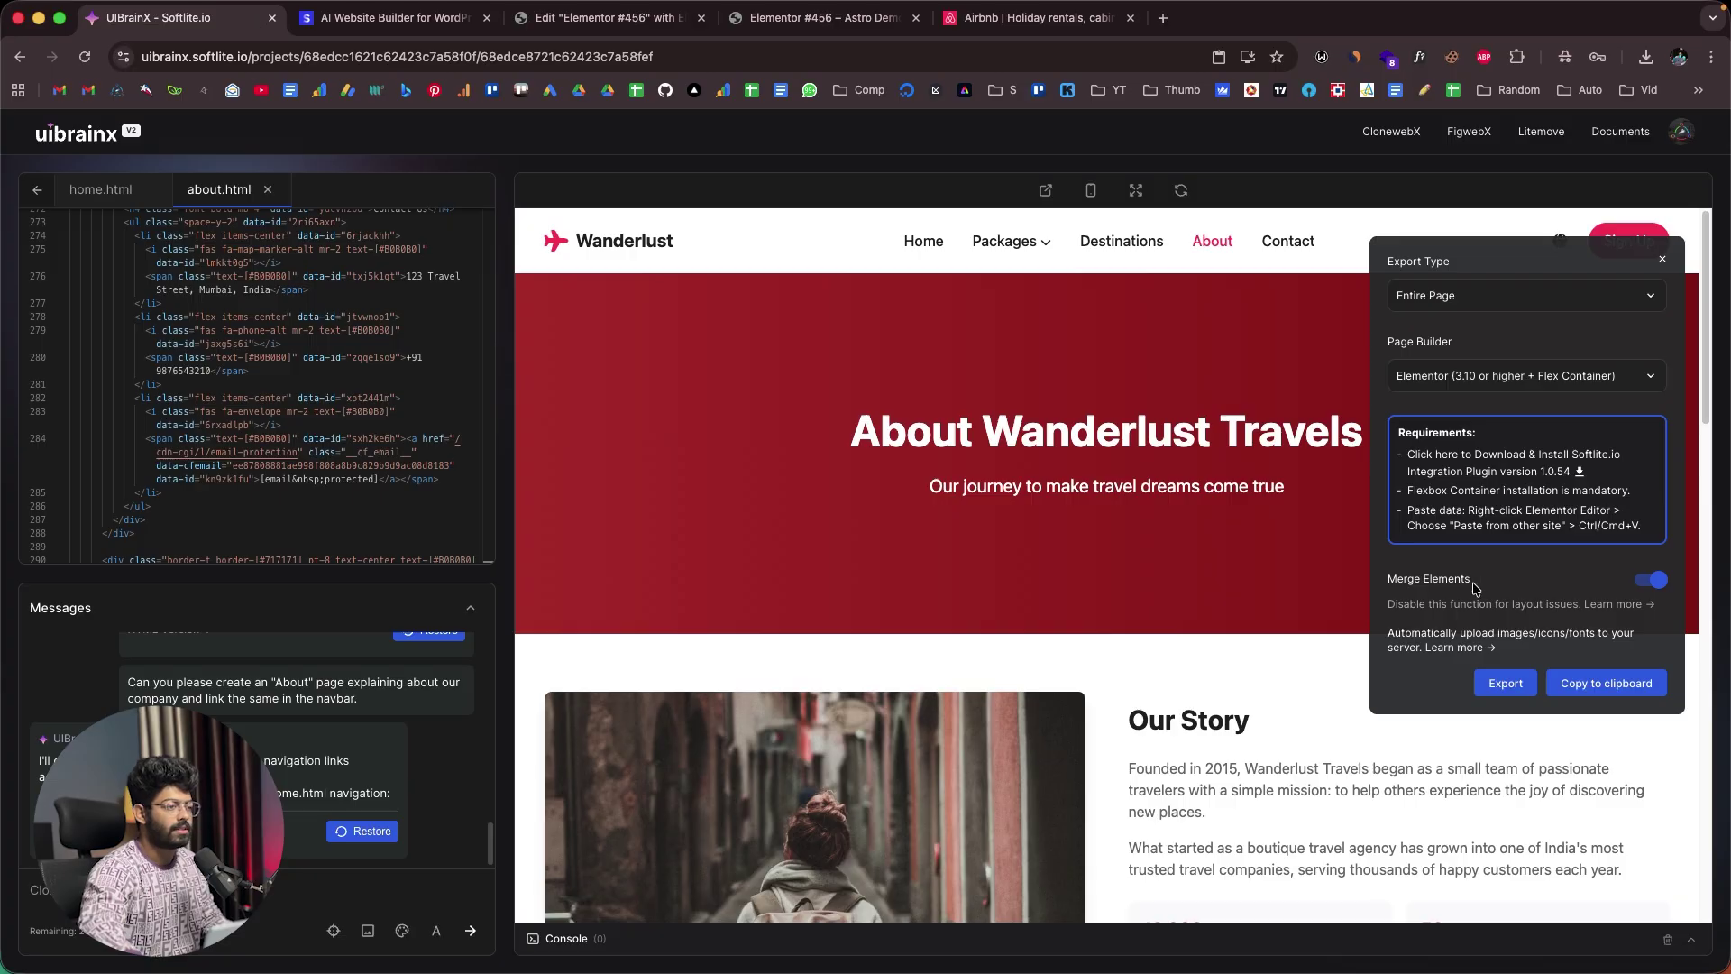
pyautogui.click(1593, 683)
# Leave the home page editor in WordPress, add another new page and open it with Elementor
pyautogui.click(620, 18)
pyautogui.click(22, 57)
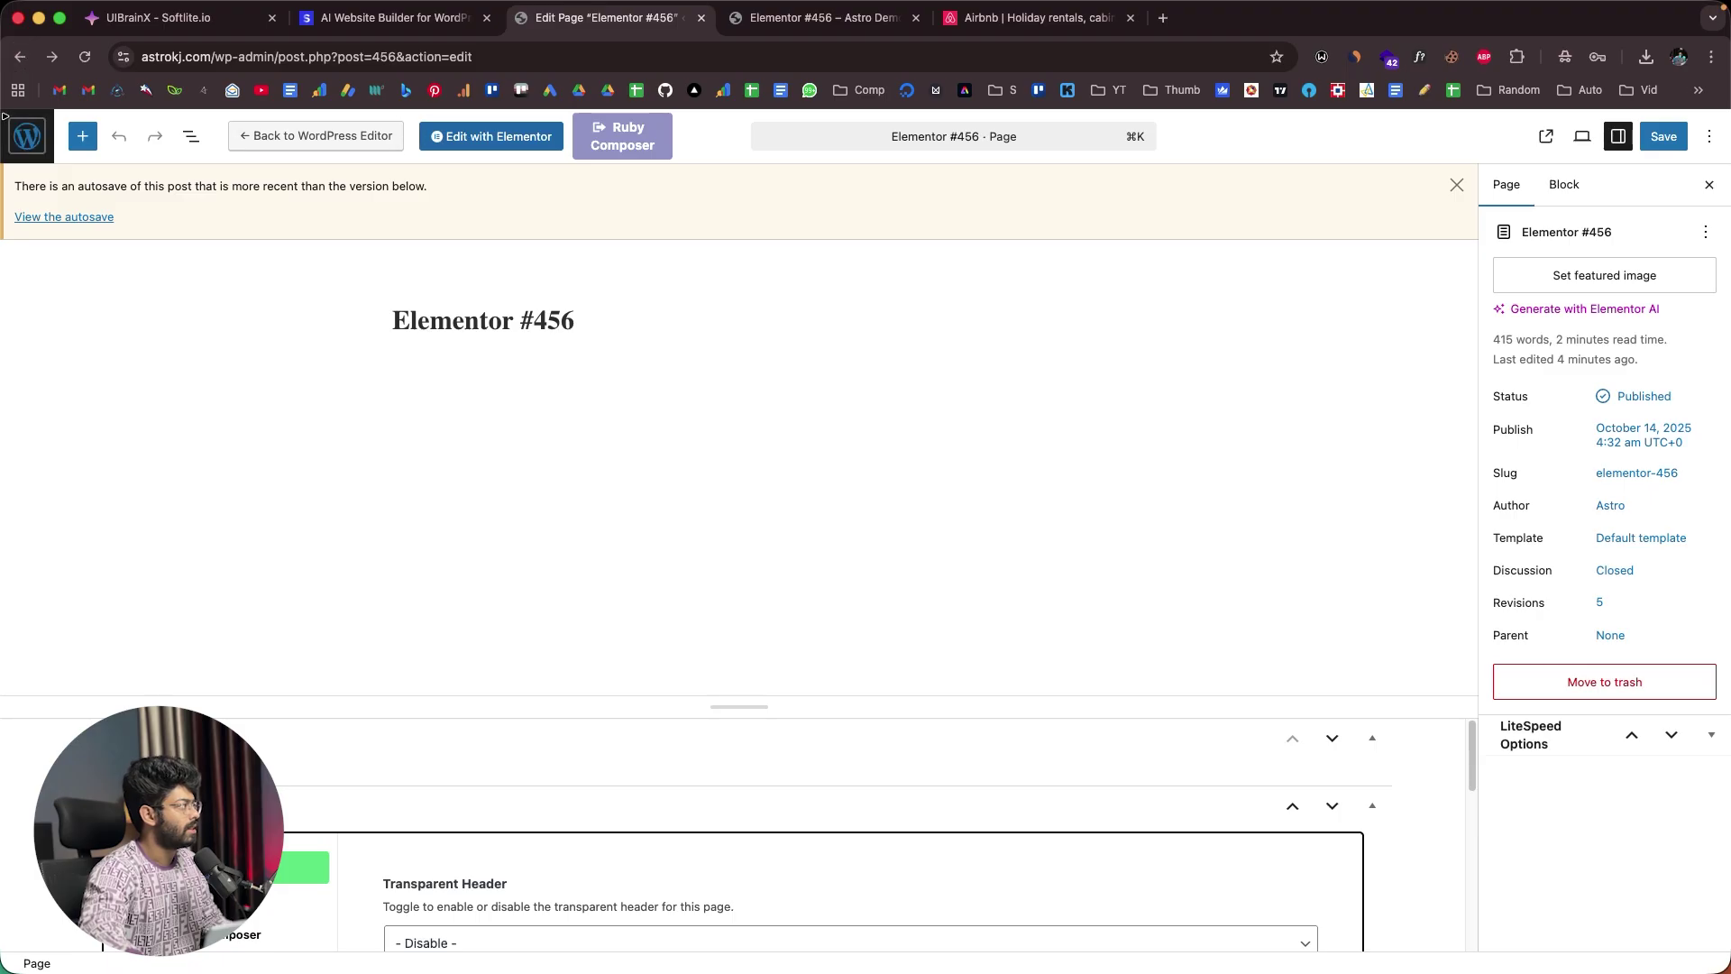
pyautogui.click(19, 57)
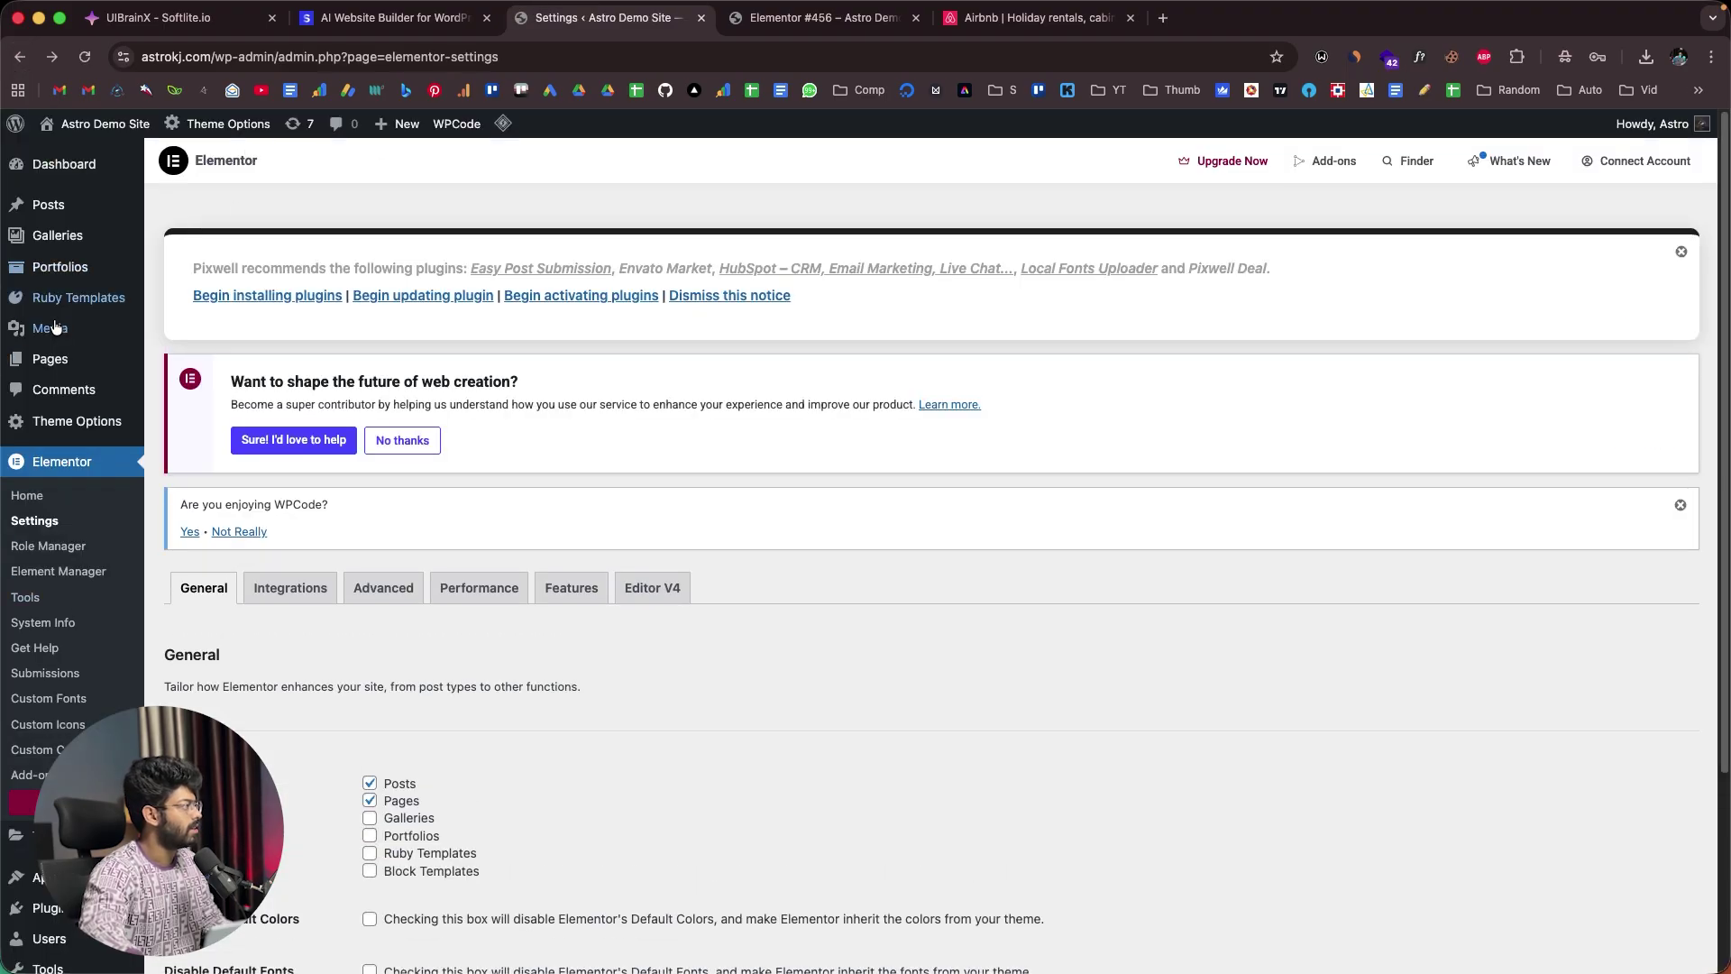
pyautogui.click(207, 386)
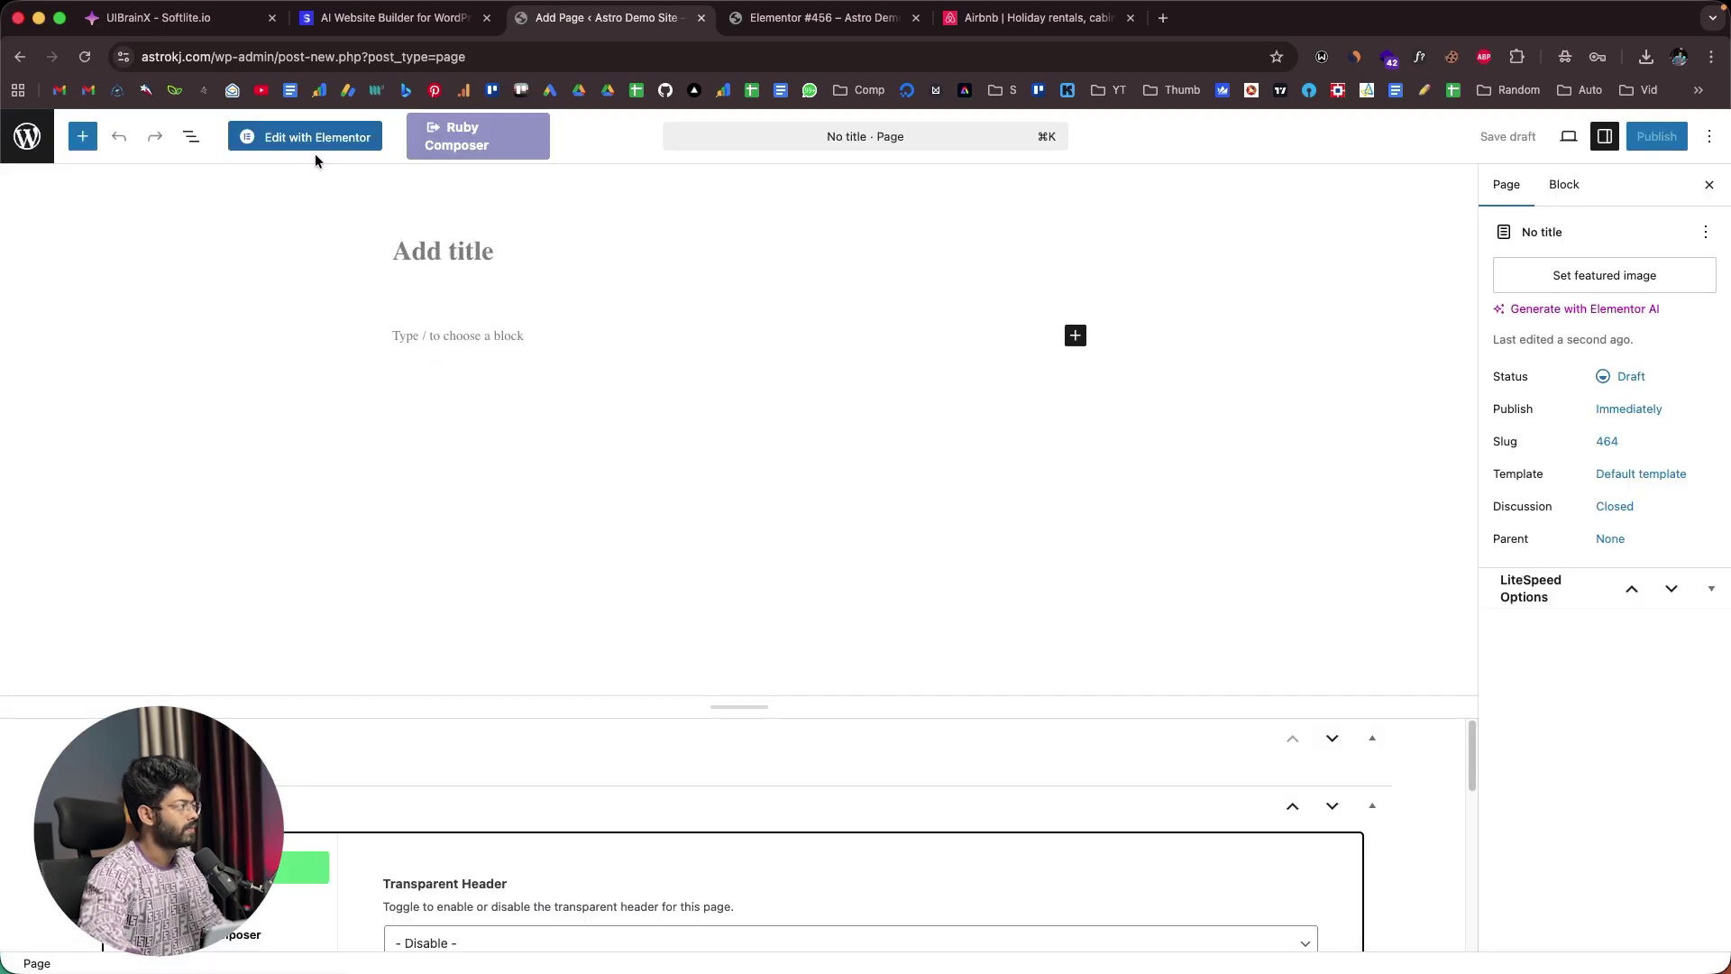
pyautogui.click(320, 144)
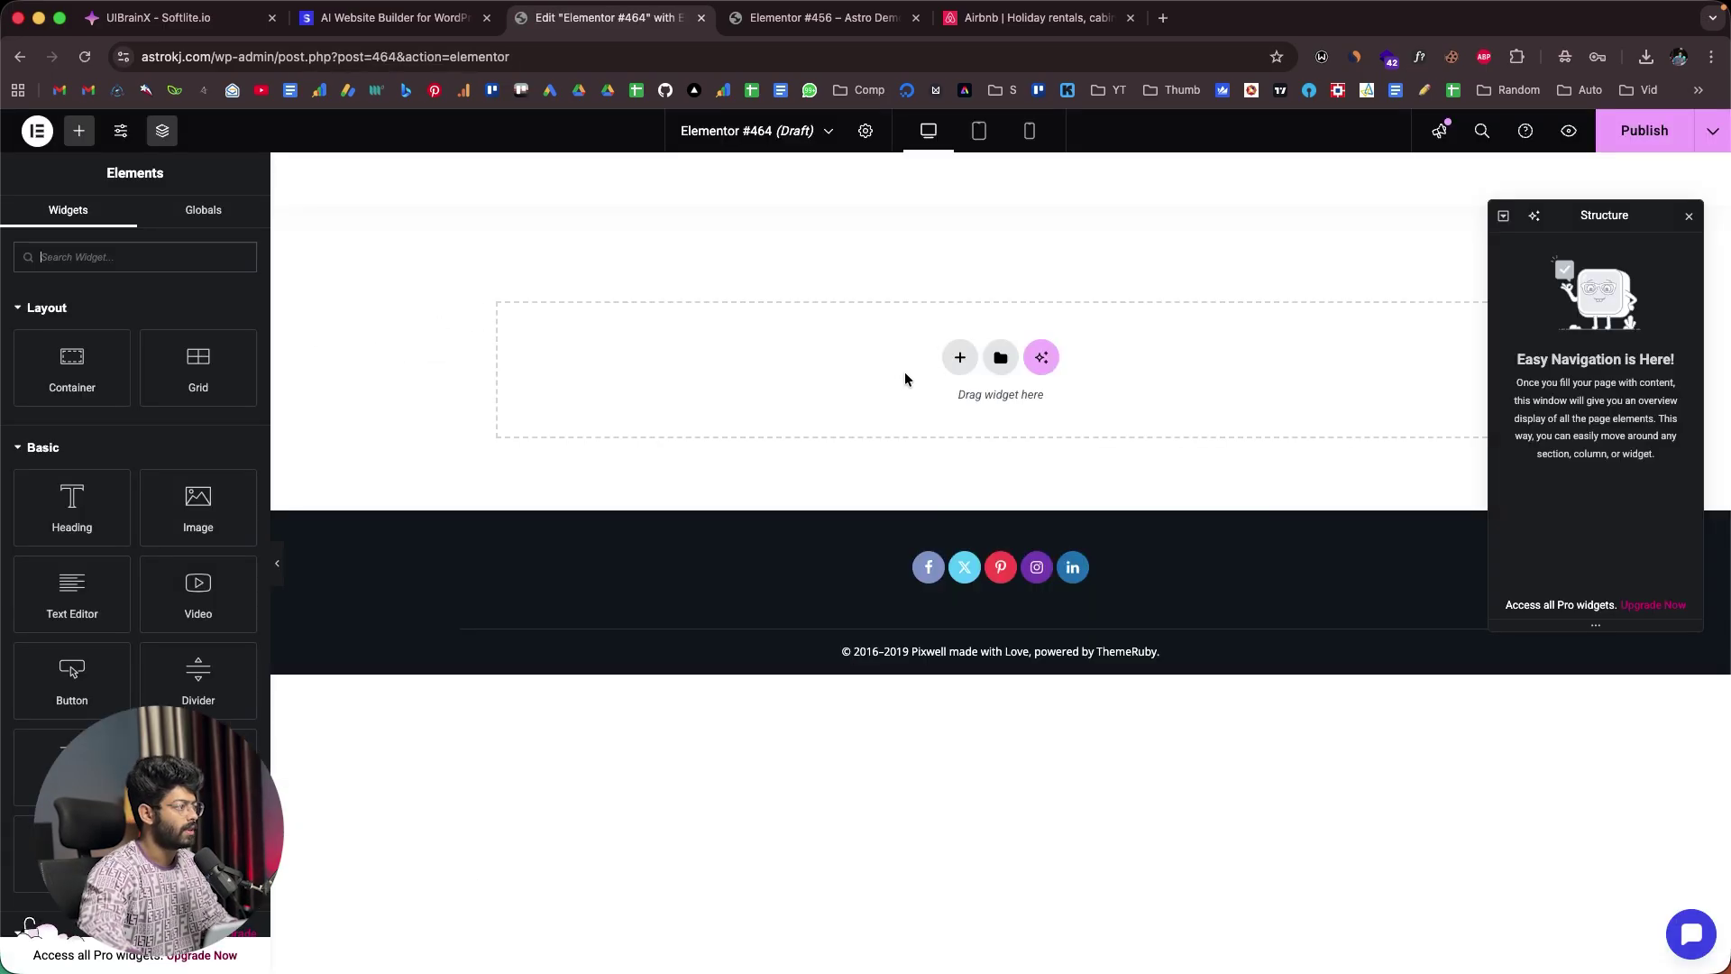
# Paste the exported About page into the blank Elementor page using Paste from other site
pyautogui.rightClick(816, 362)
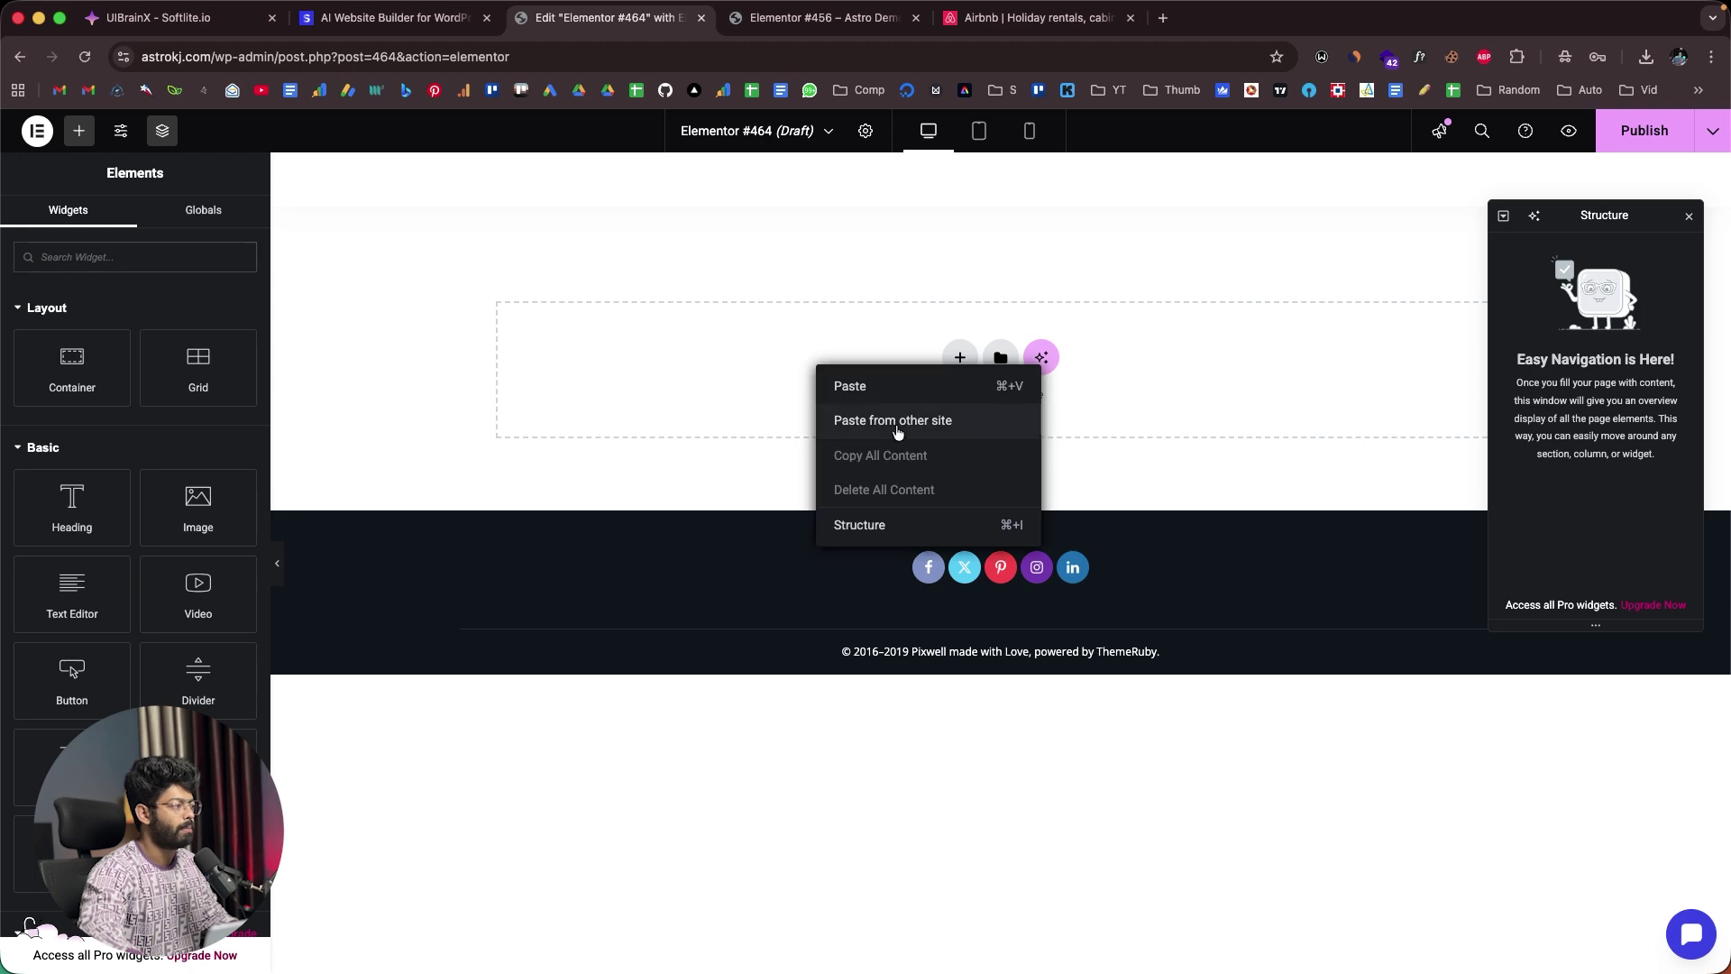
pyautogui.click(896, 428)
pyautogui.press('super+v')
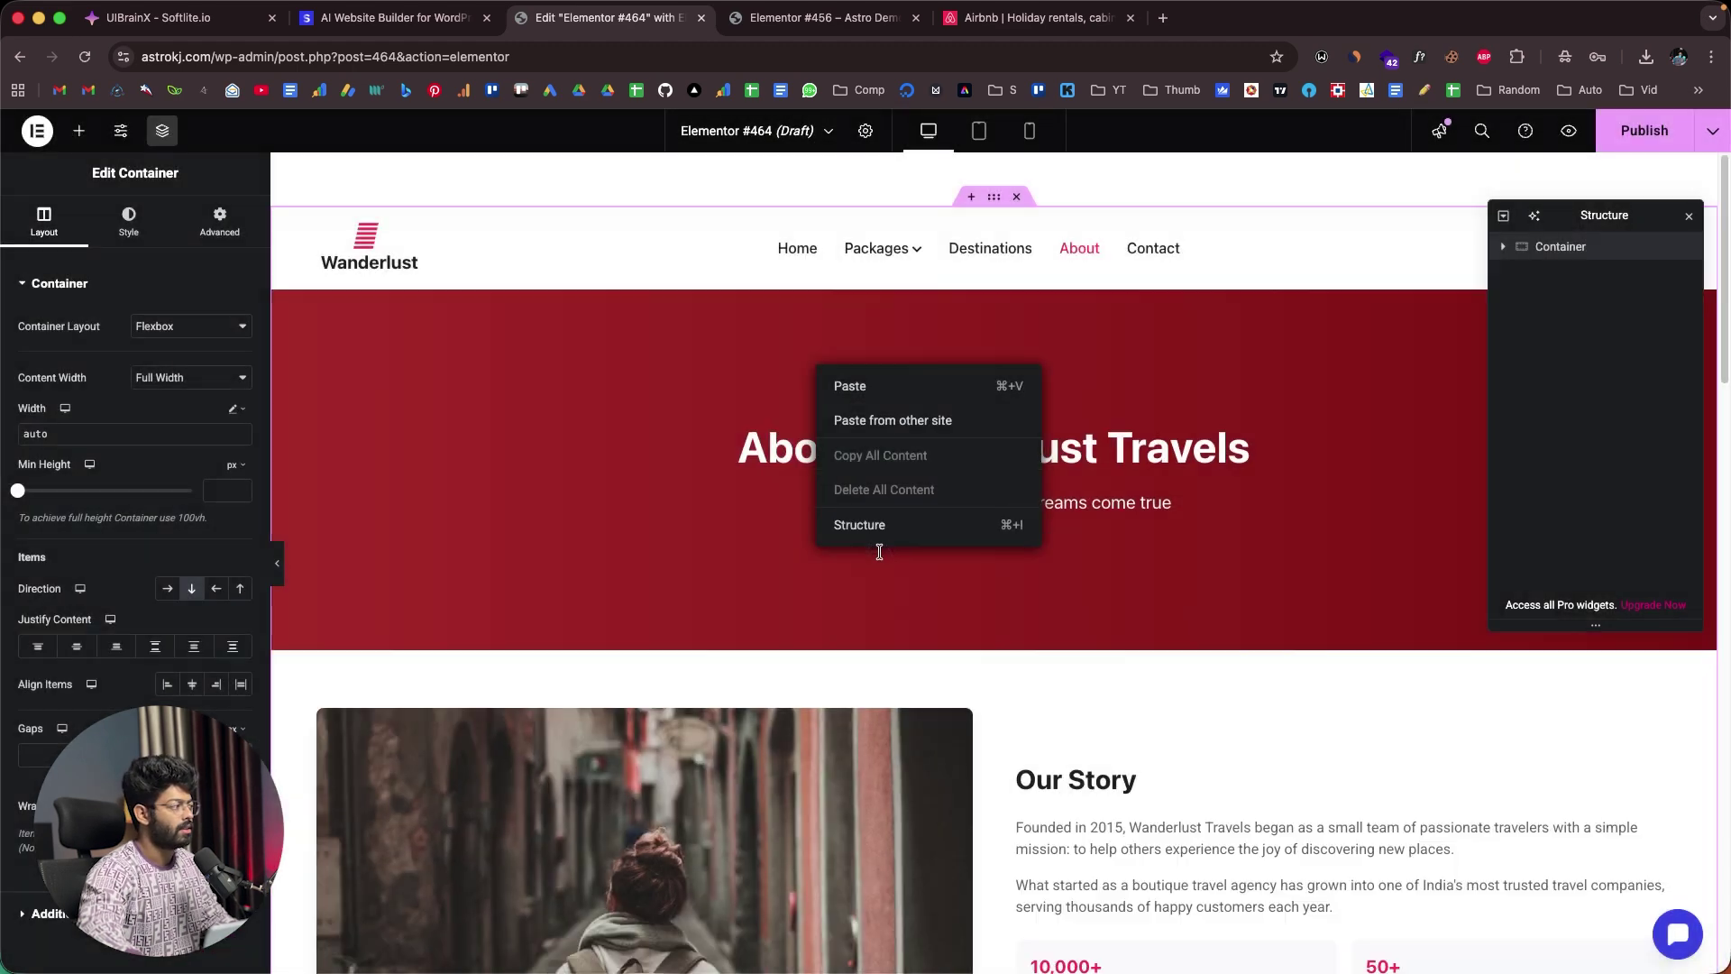
# Look over the hero, story and mission sections of the pasted About page in Elementor and publish the page
pyautogui.click(1171, 378)
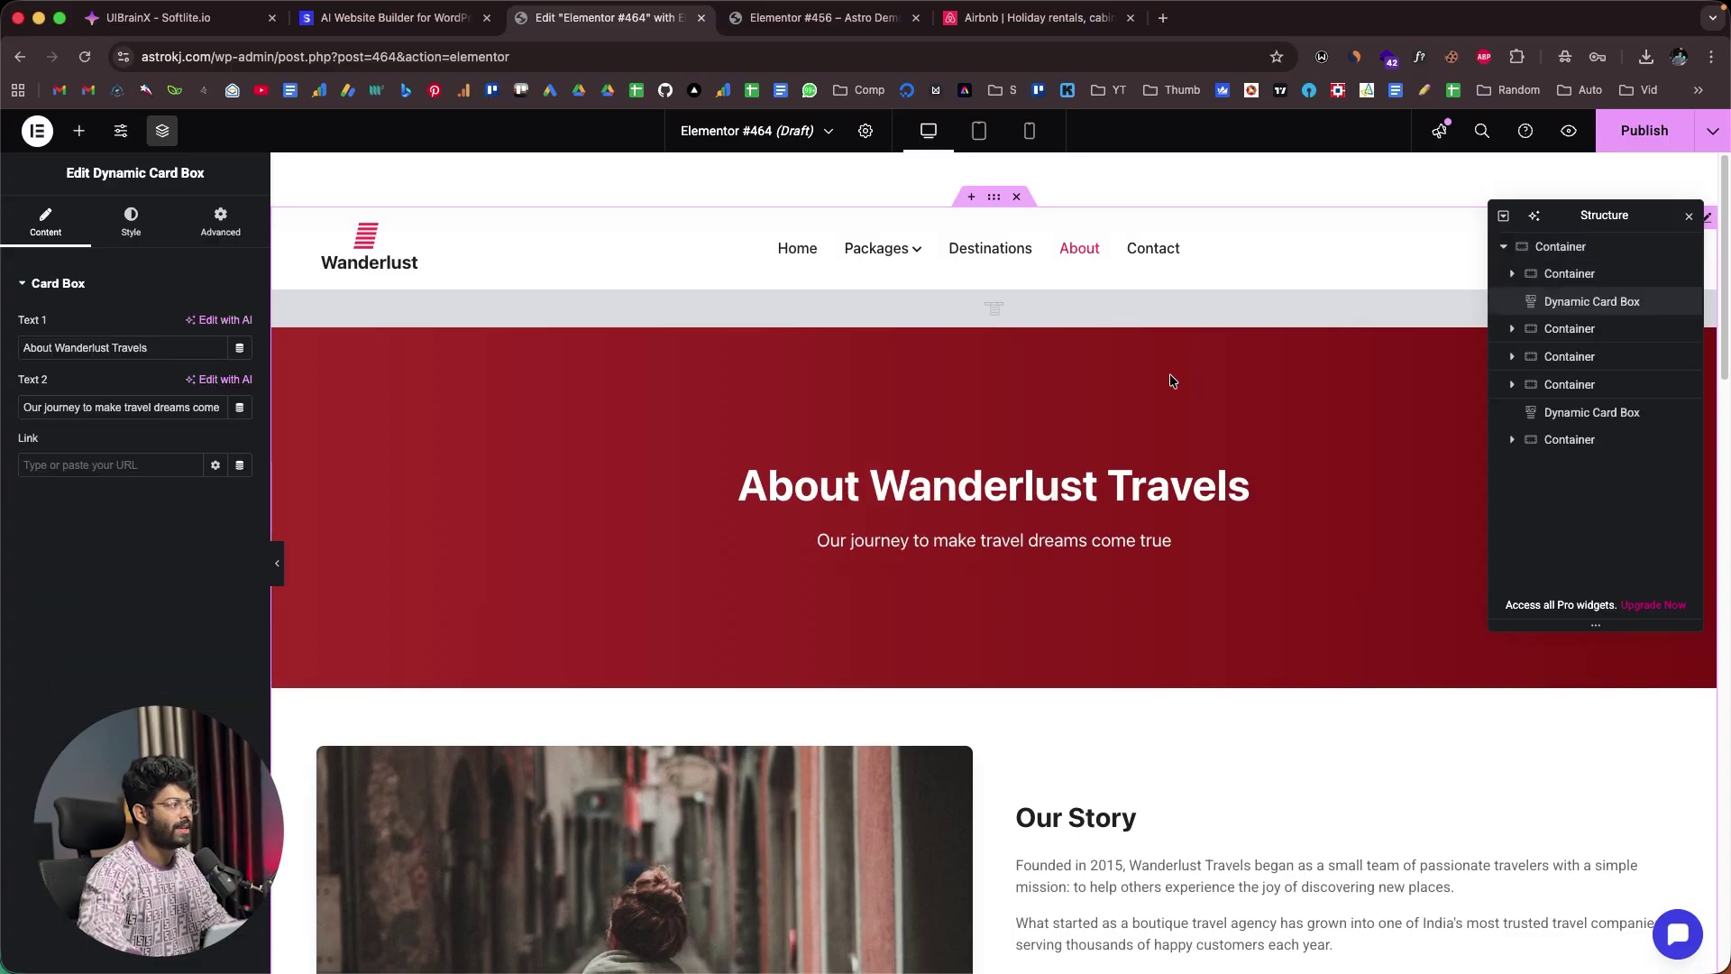
pyautogui.scroll(-15, 1171, 379)
pyautogui.scroll(15, 1171, 373)
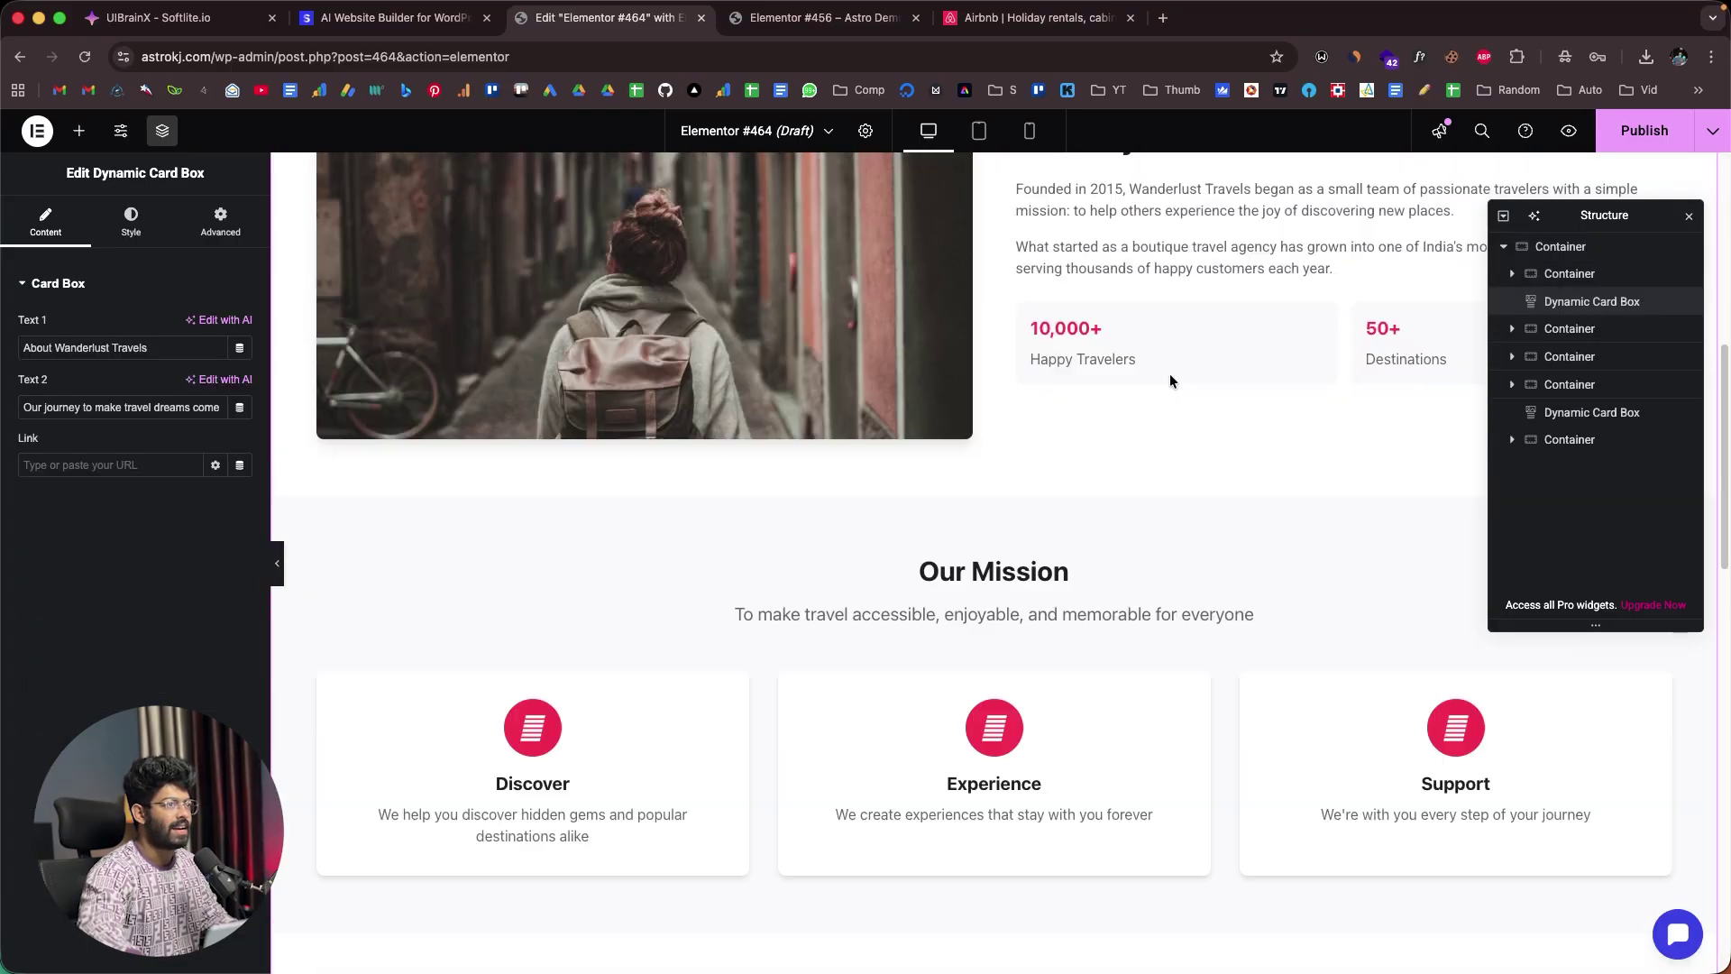
pyautogui.click(1662, 132)
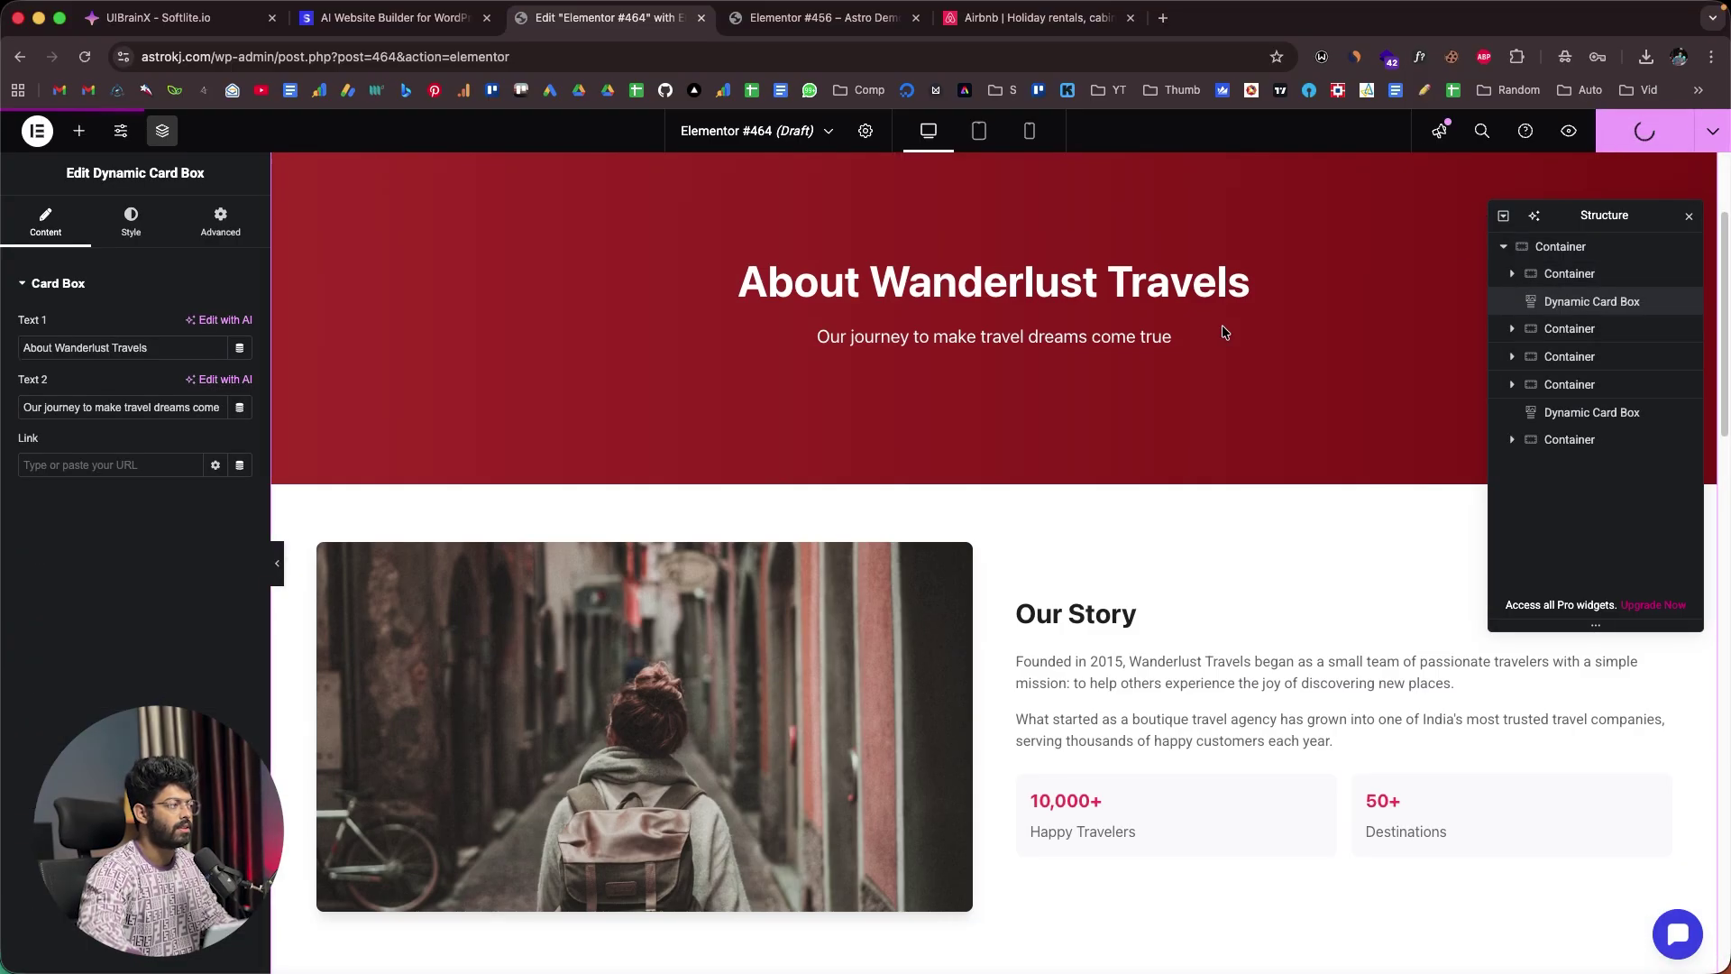
# Open the published About page on the live site and check its header, mission and team sections
pyautogui.click(54, 917)
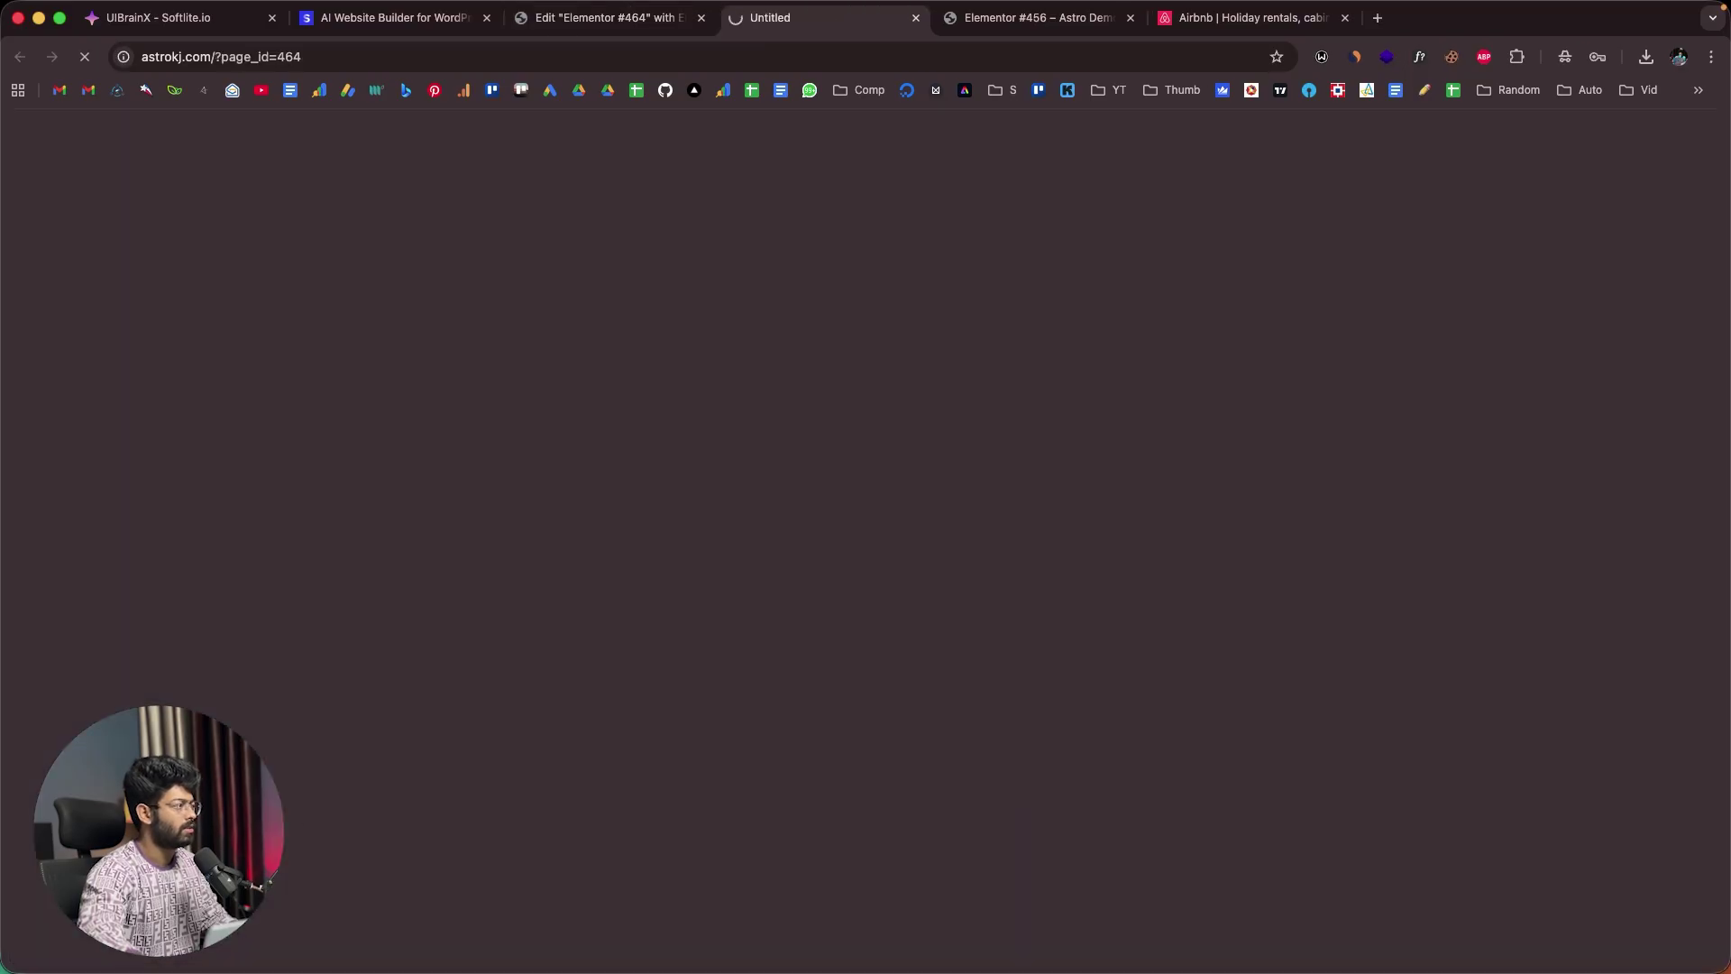
pyautogui.scroll(-20, 609, 449)
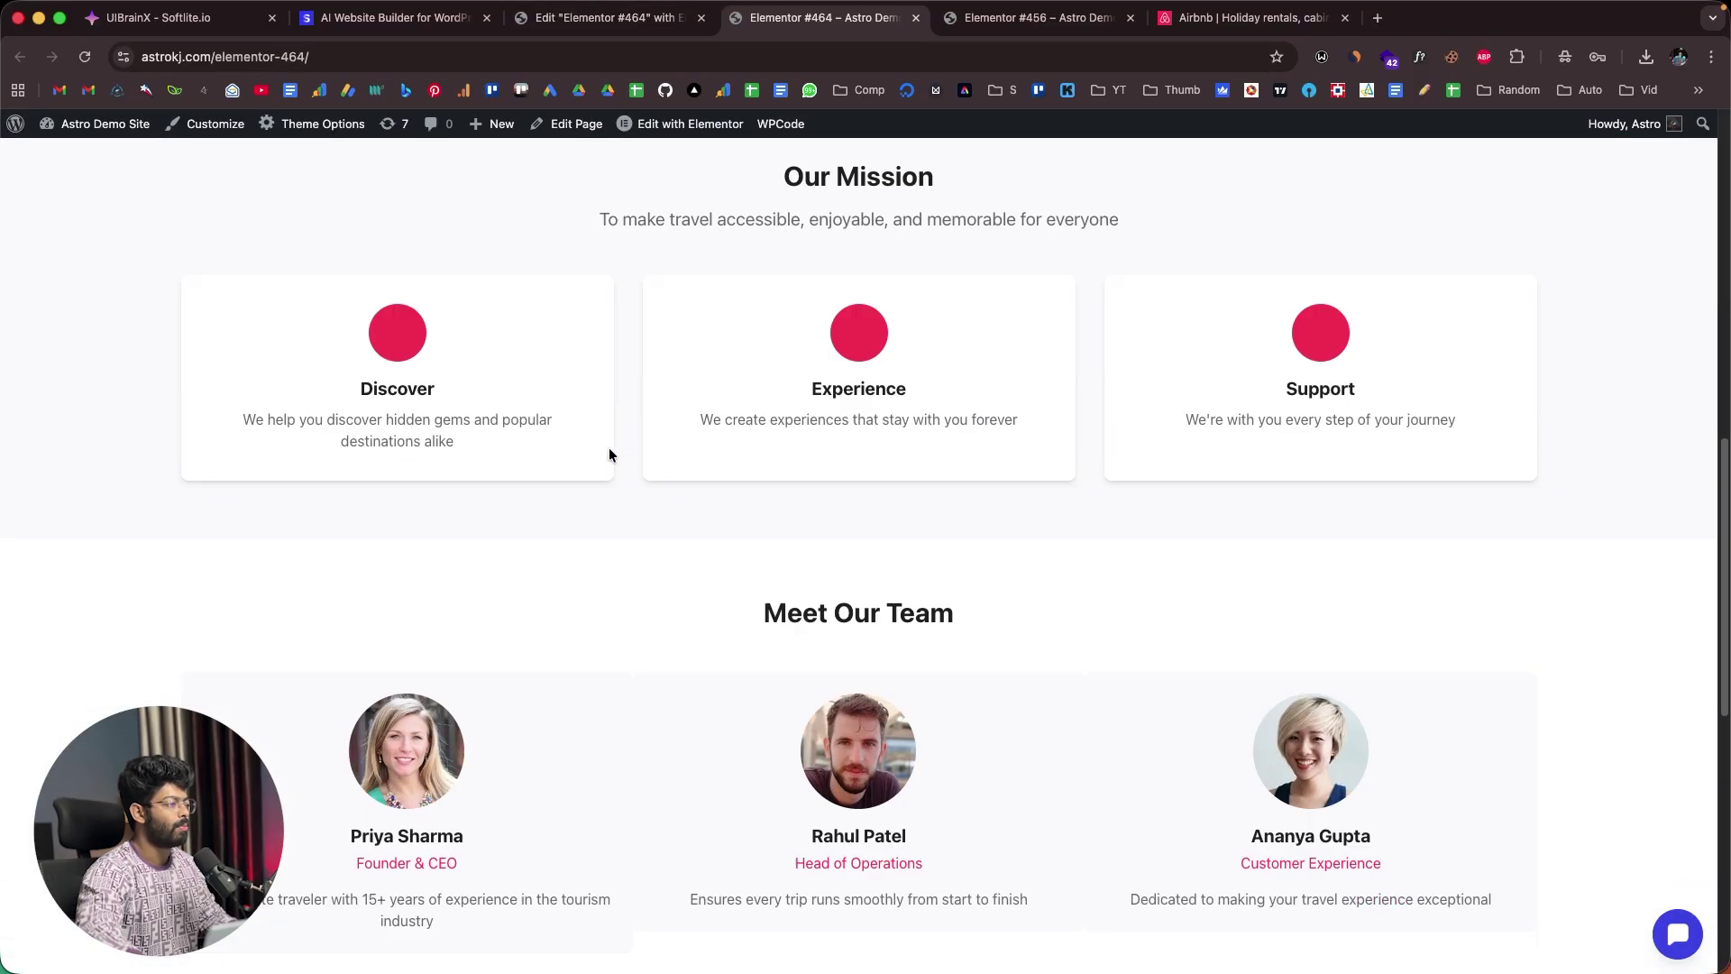
pyautogui.scroll(20, 608, 449)
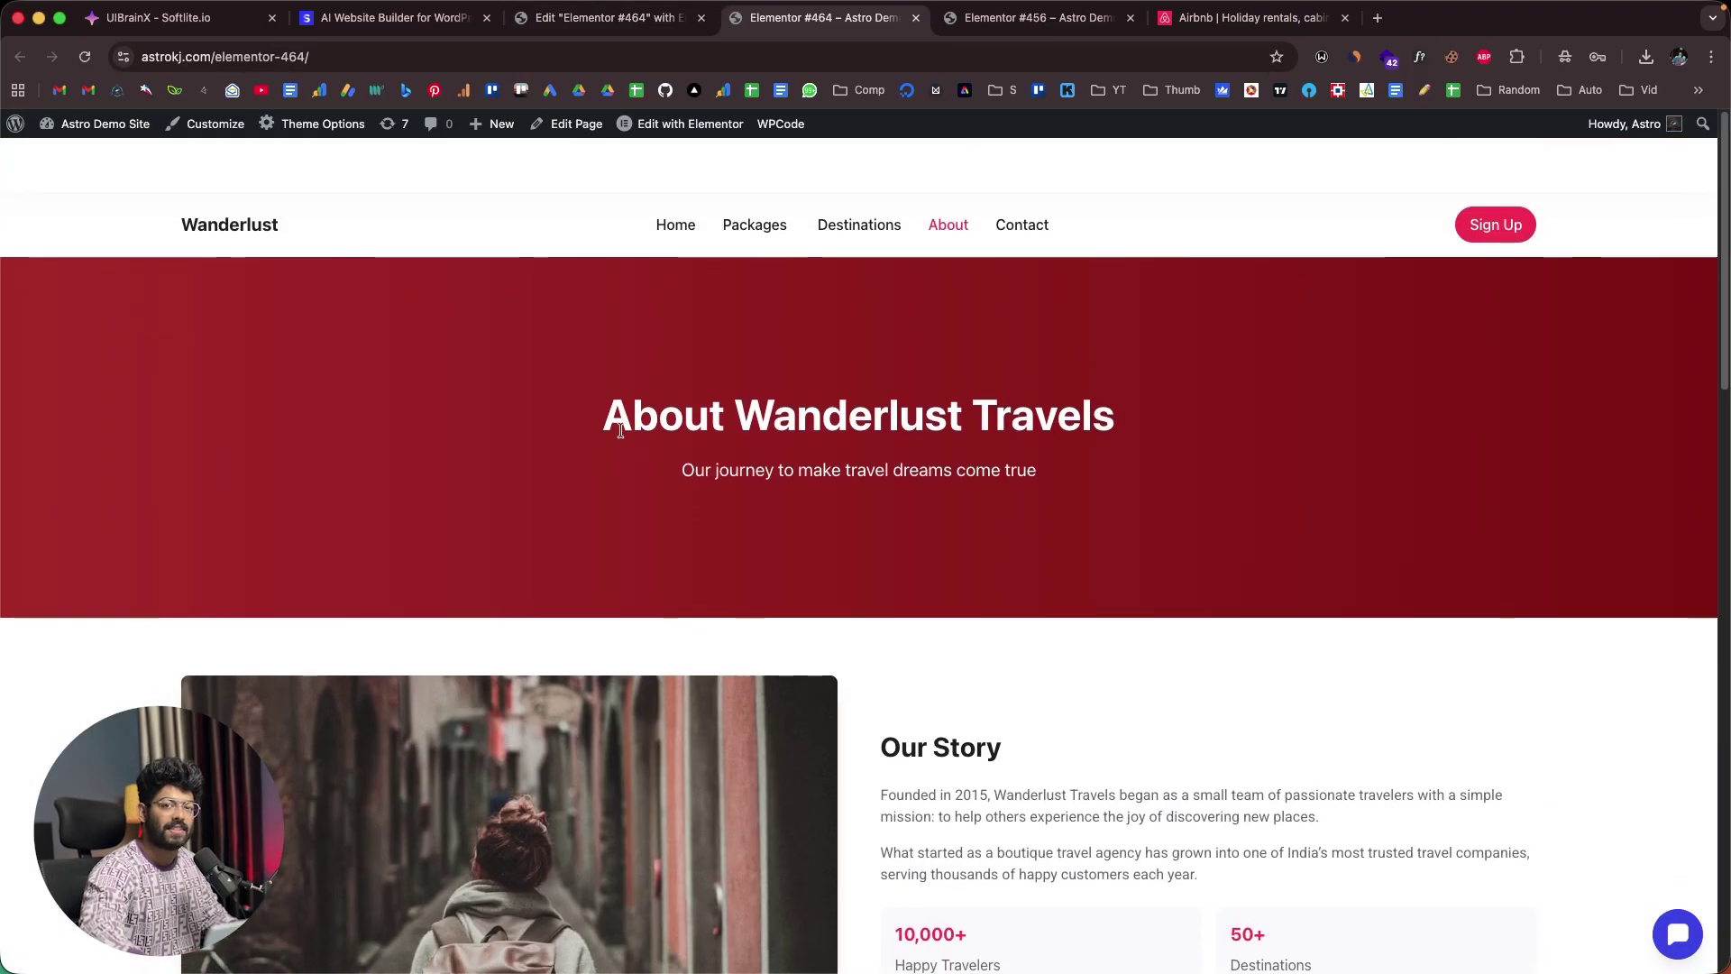
# Switch back to UIBrainX, review the about.html preview down to the team section and reopen its export options
pyautogui.click(187, 19)
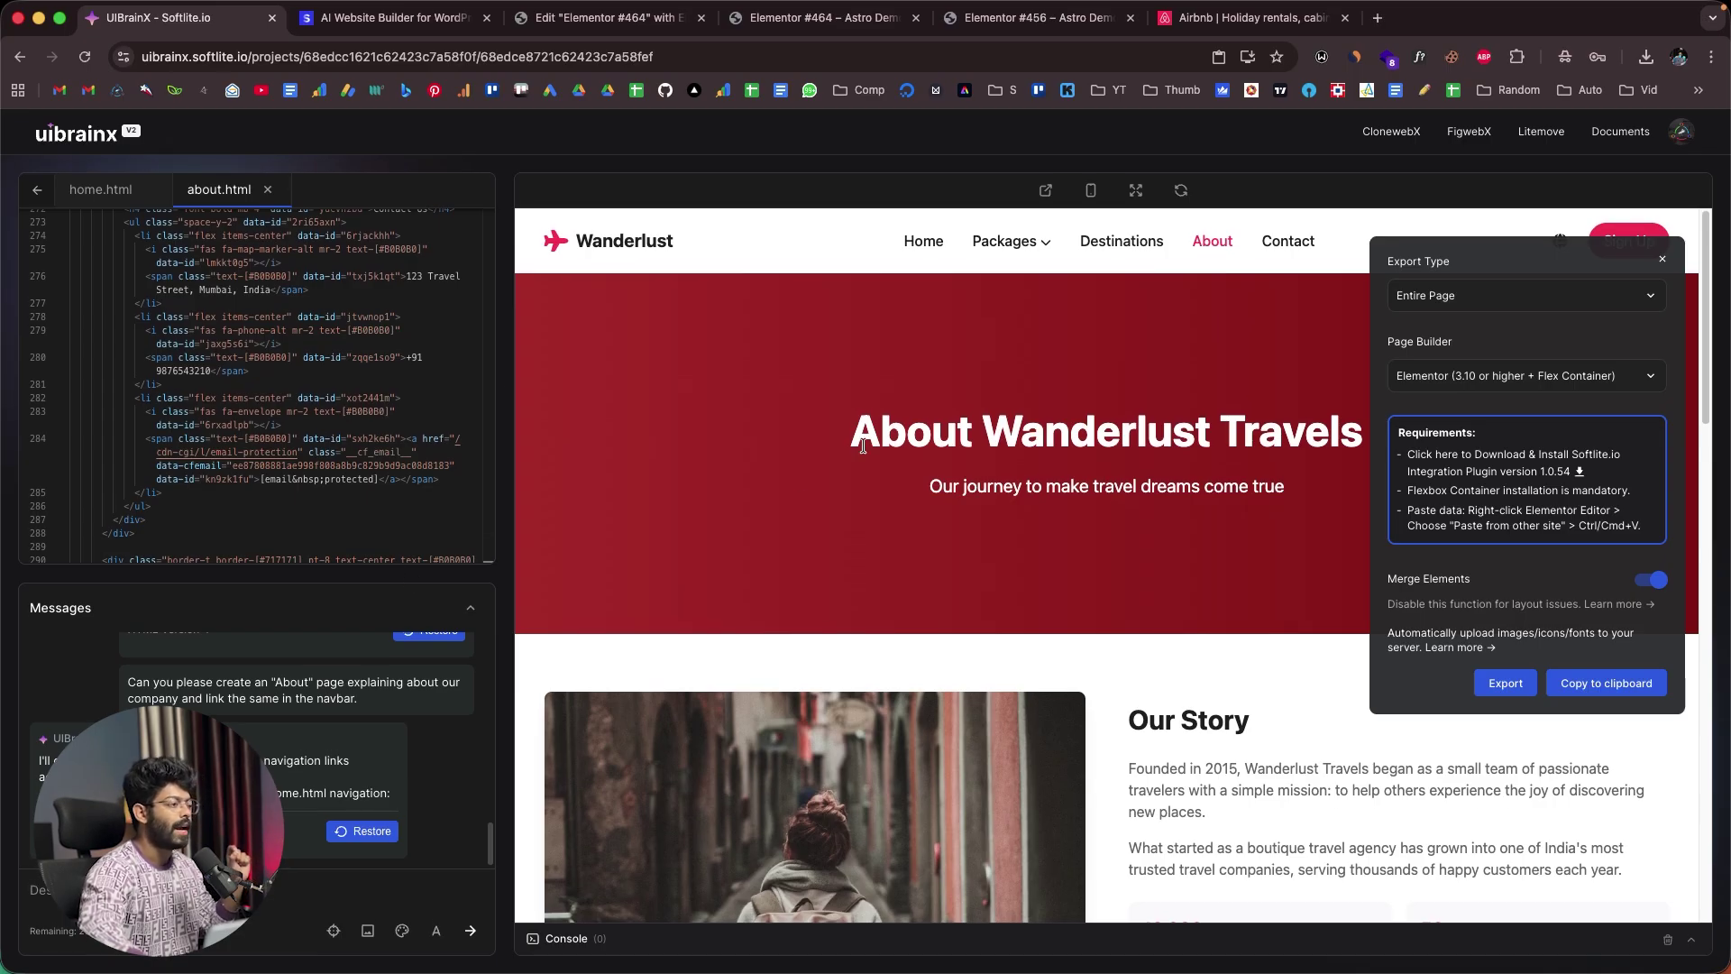
pyautogui.scroll(-15, 863, 446)
pyautogui.click(1662, 260)
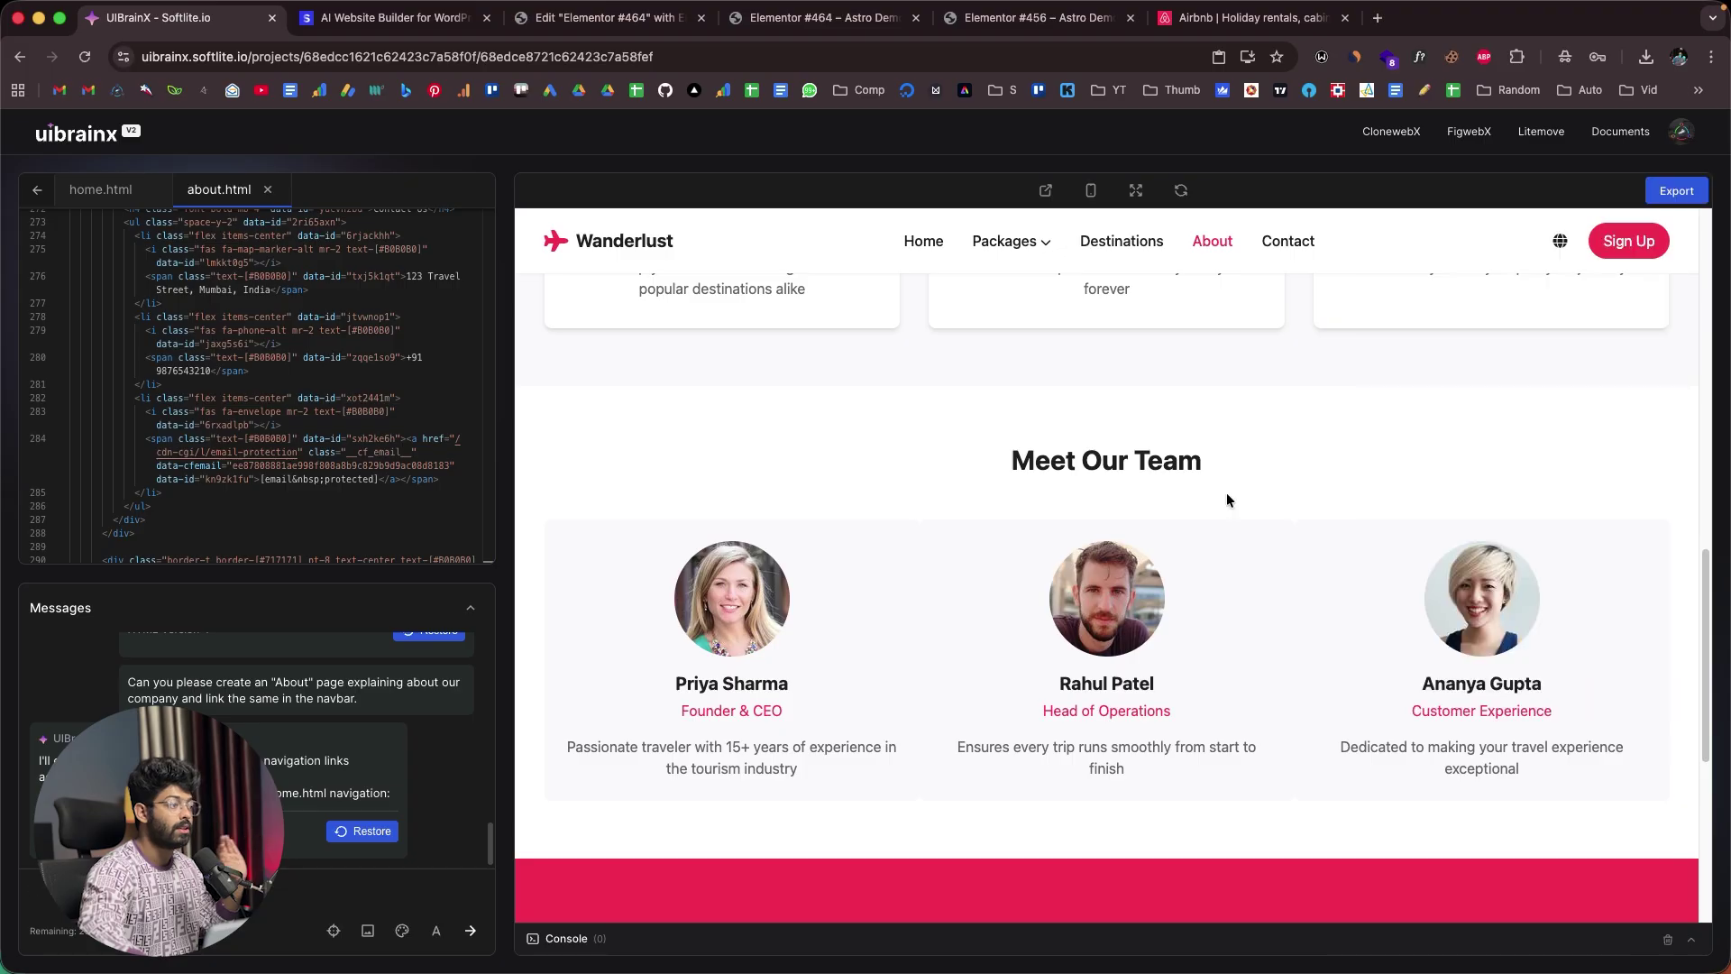
pyautogui.scroll(15, 1227, 493)
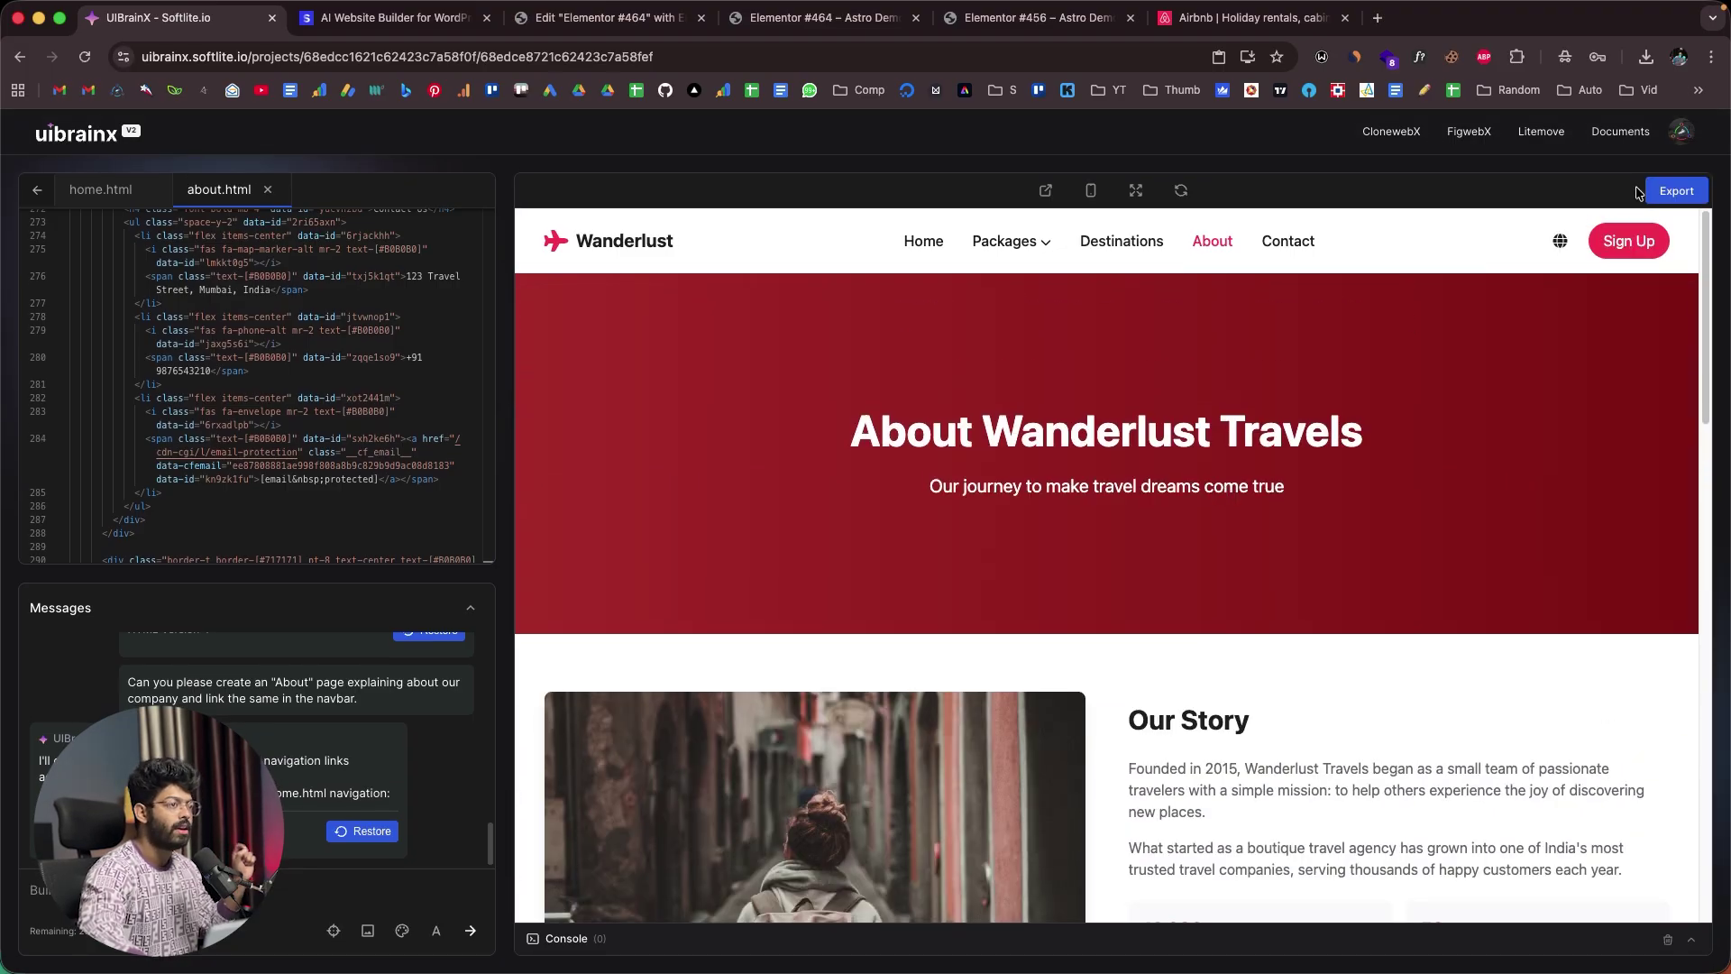
pyautogui.click(1668, 190)
pyautogui.click(1651, 685)
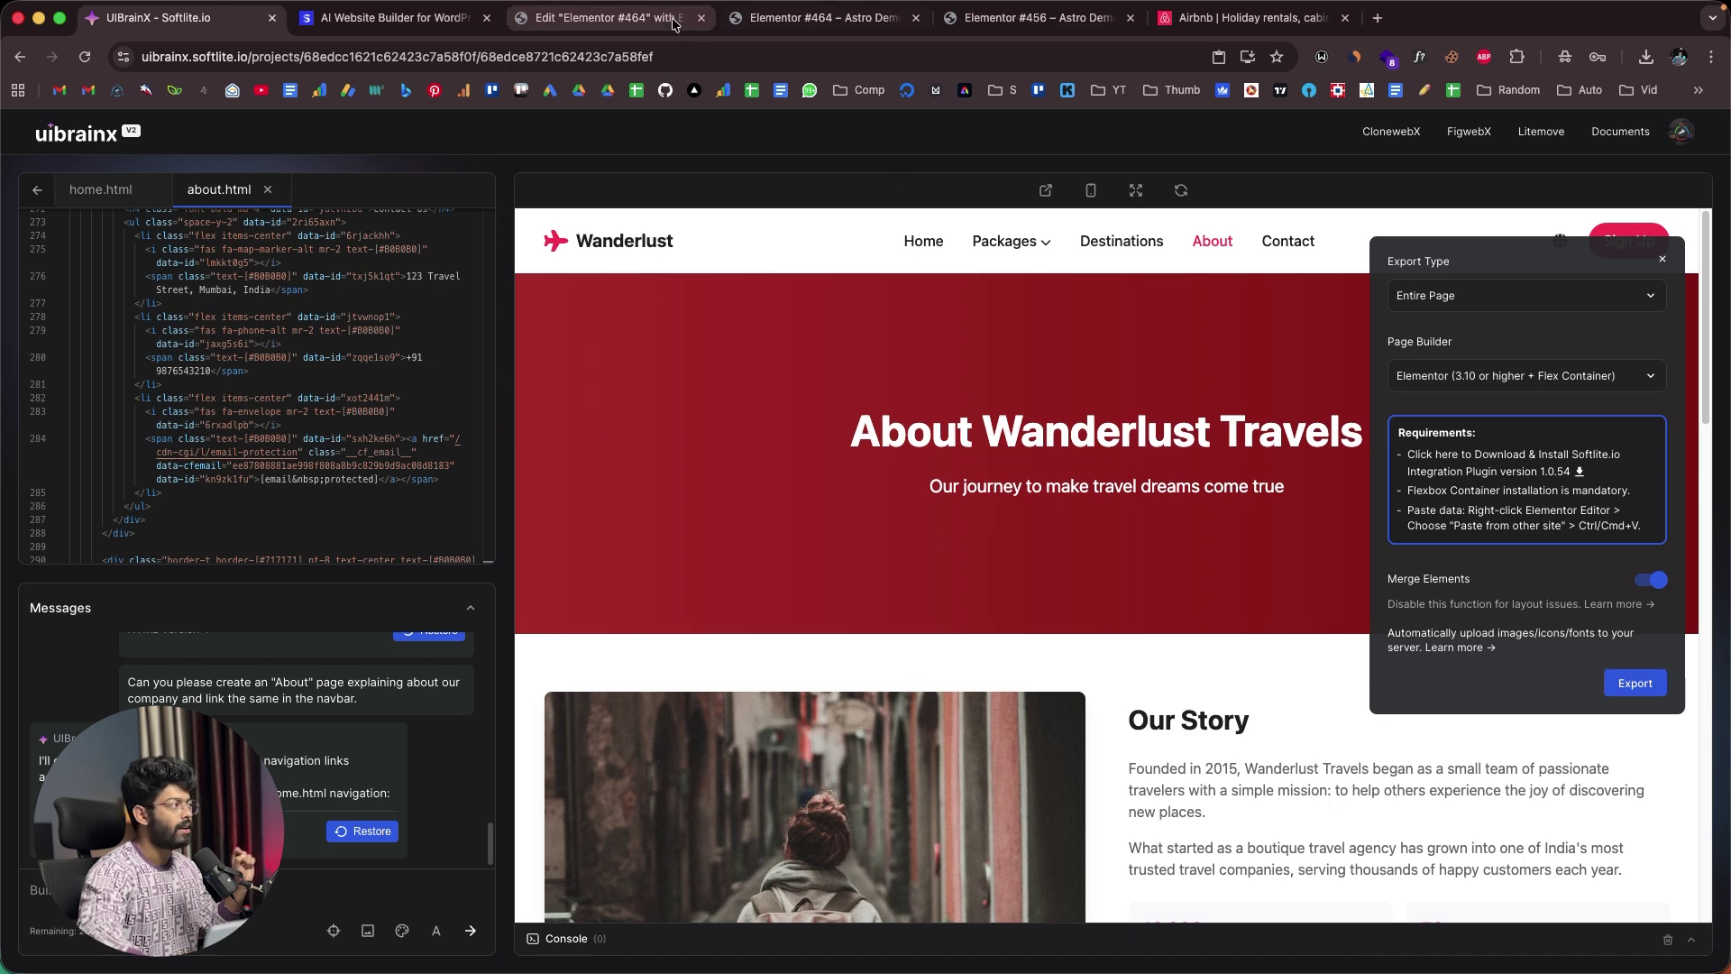
# Compare the About page in Elementor with its UIBrainX original and move the Structure panel clear of the page header
pyautogui.click(610, 17)
pyautogui.scroll(3, 828, 462)
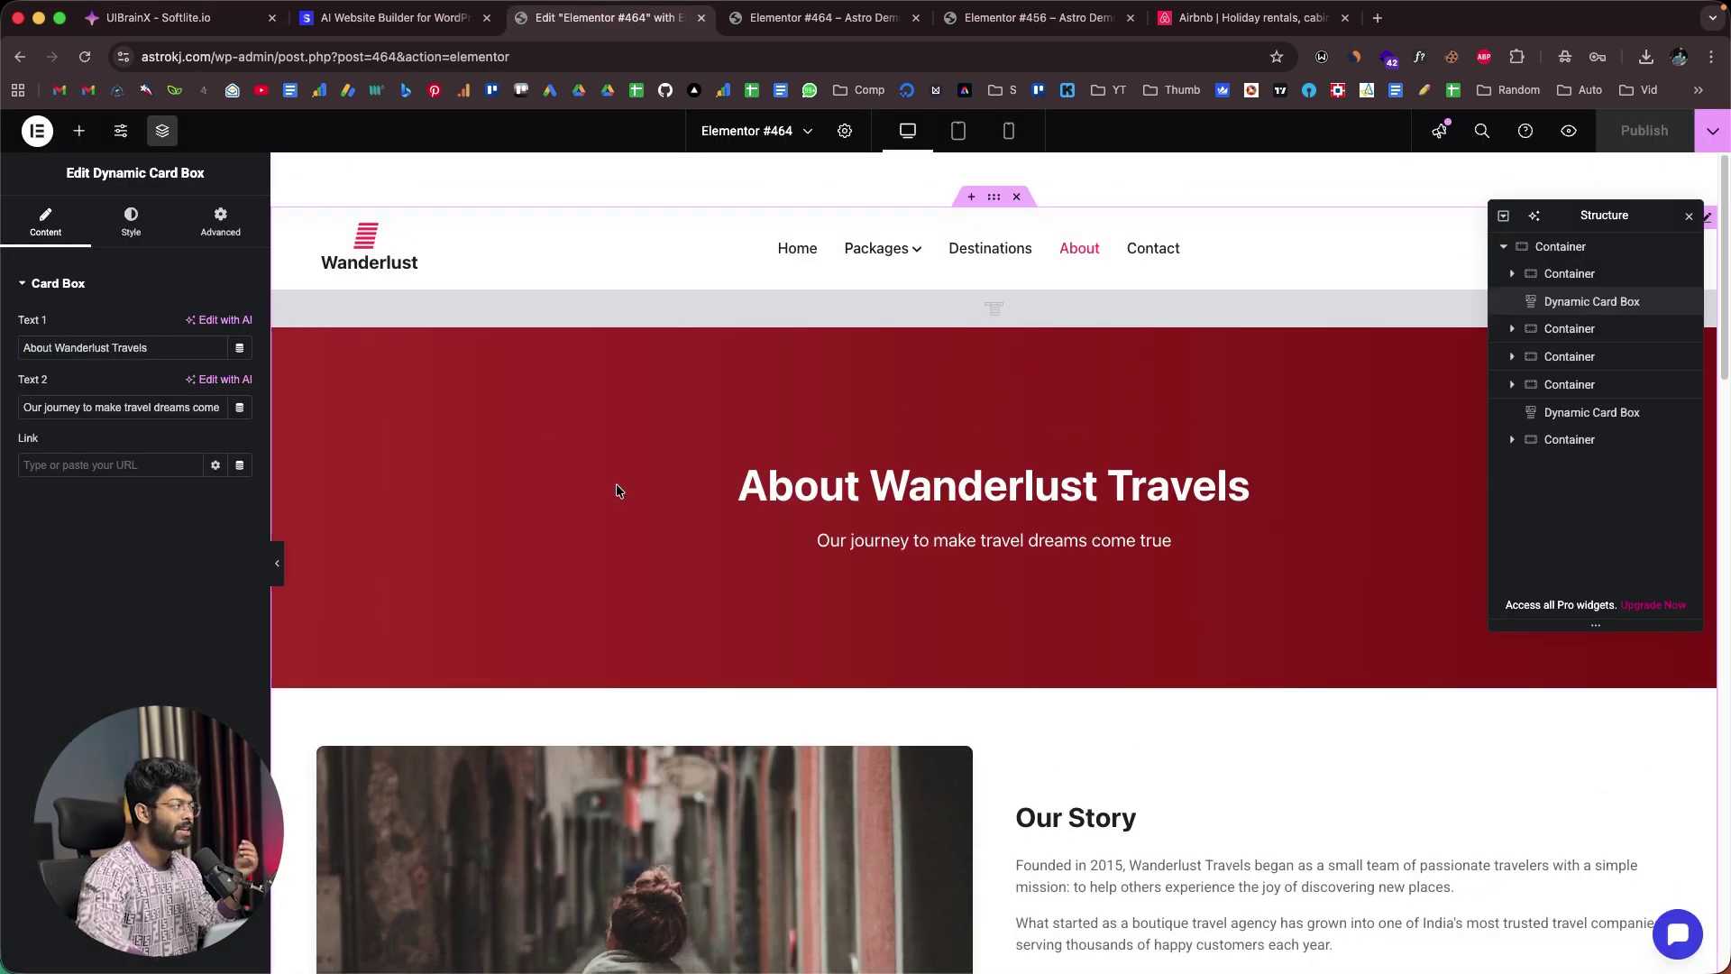
pyautogui.click(154, 17)
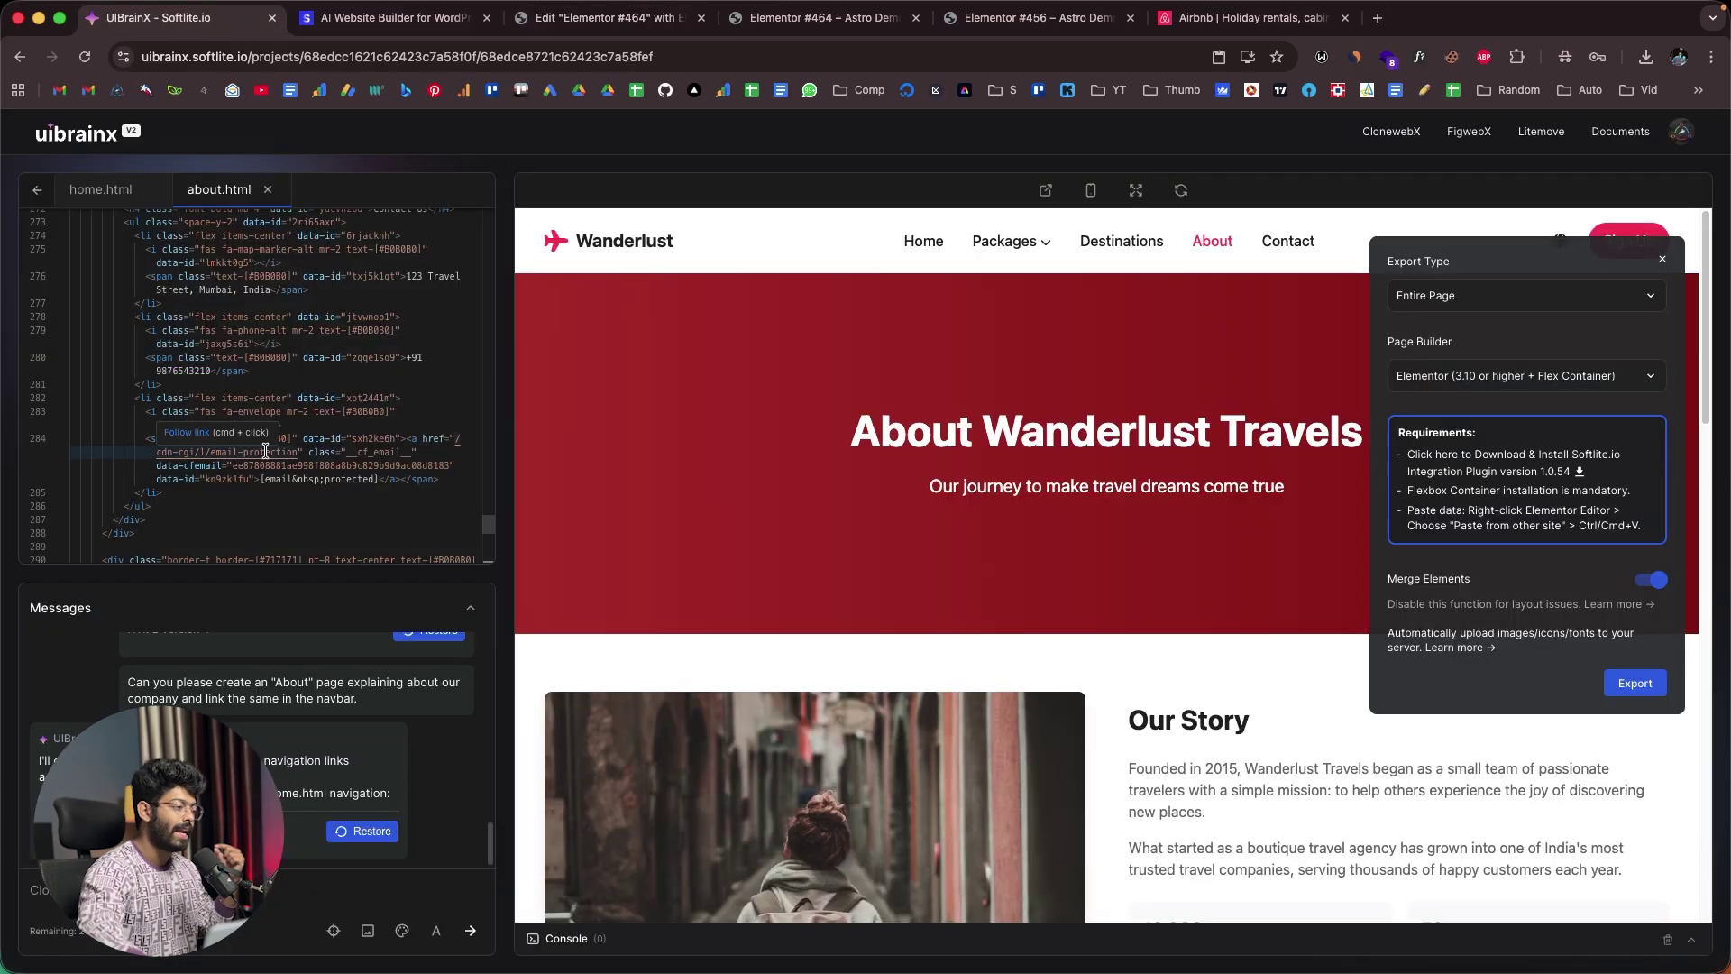
pyautogui.click(595, 20)
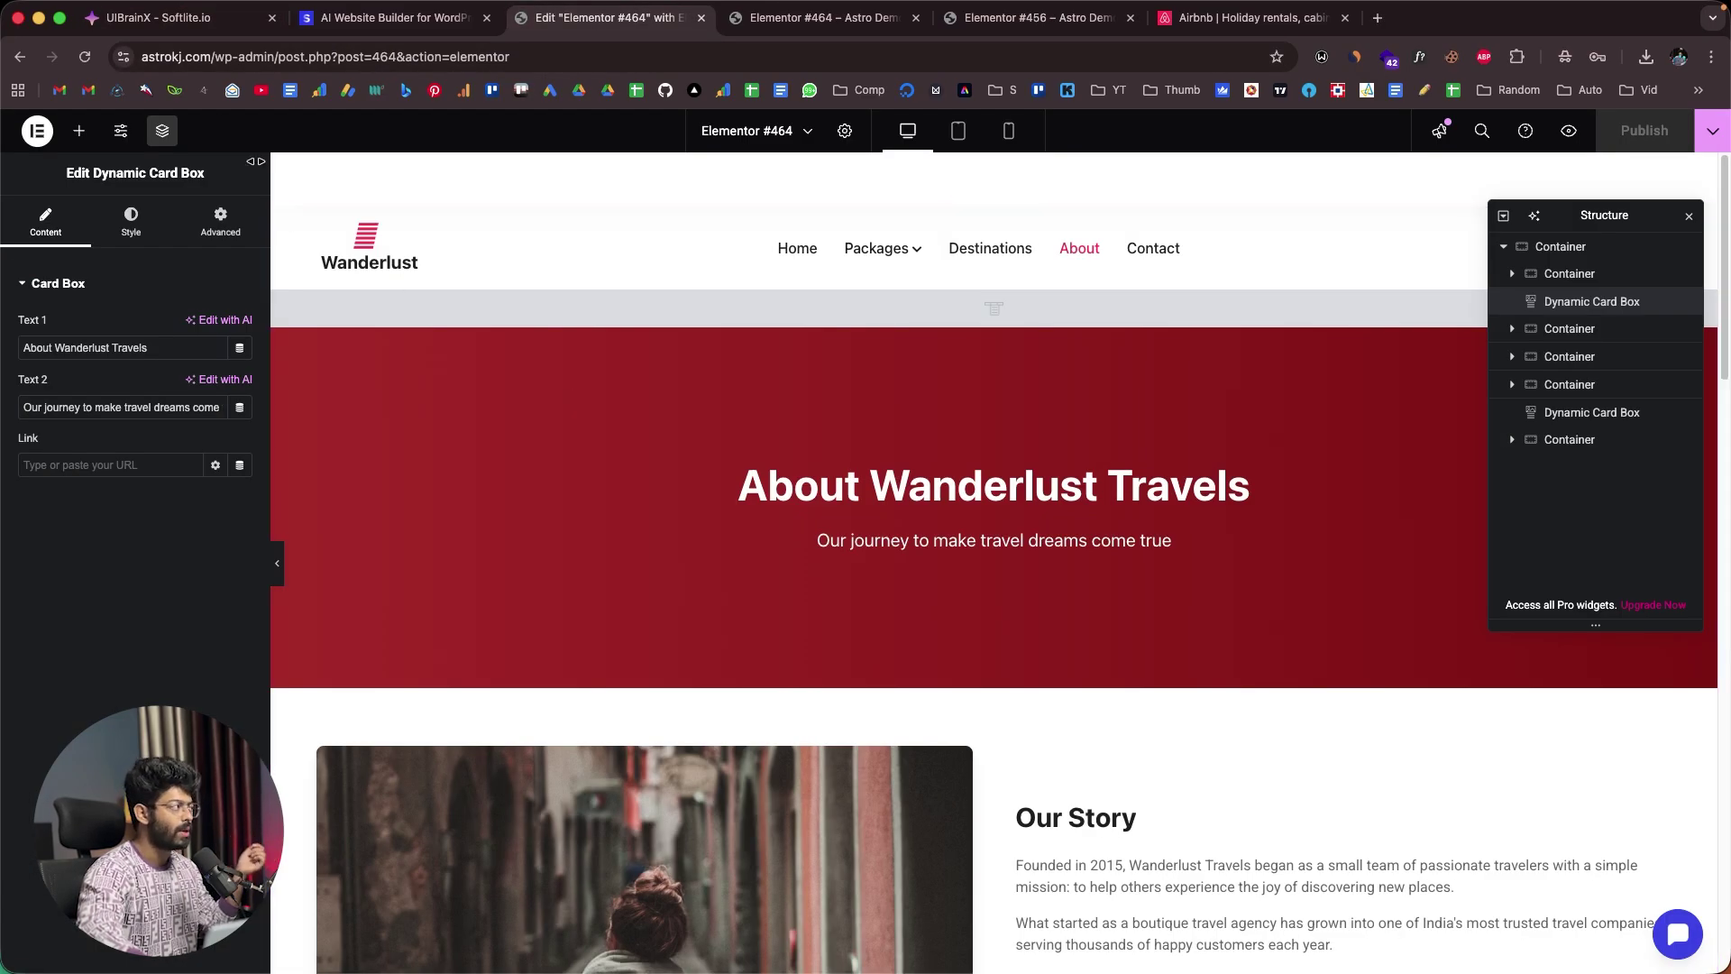
pyautogui.click(154, 18)
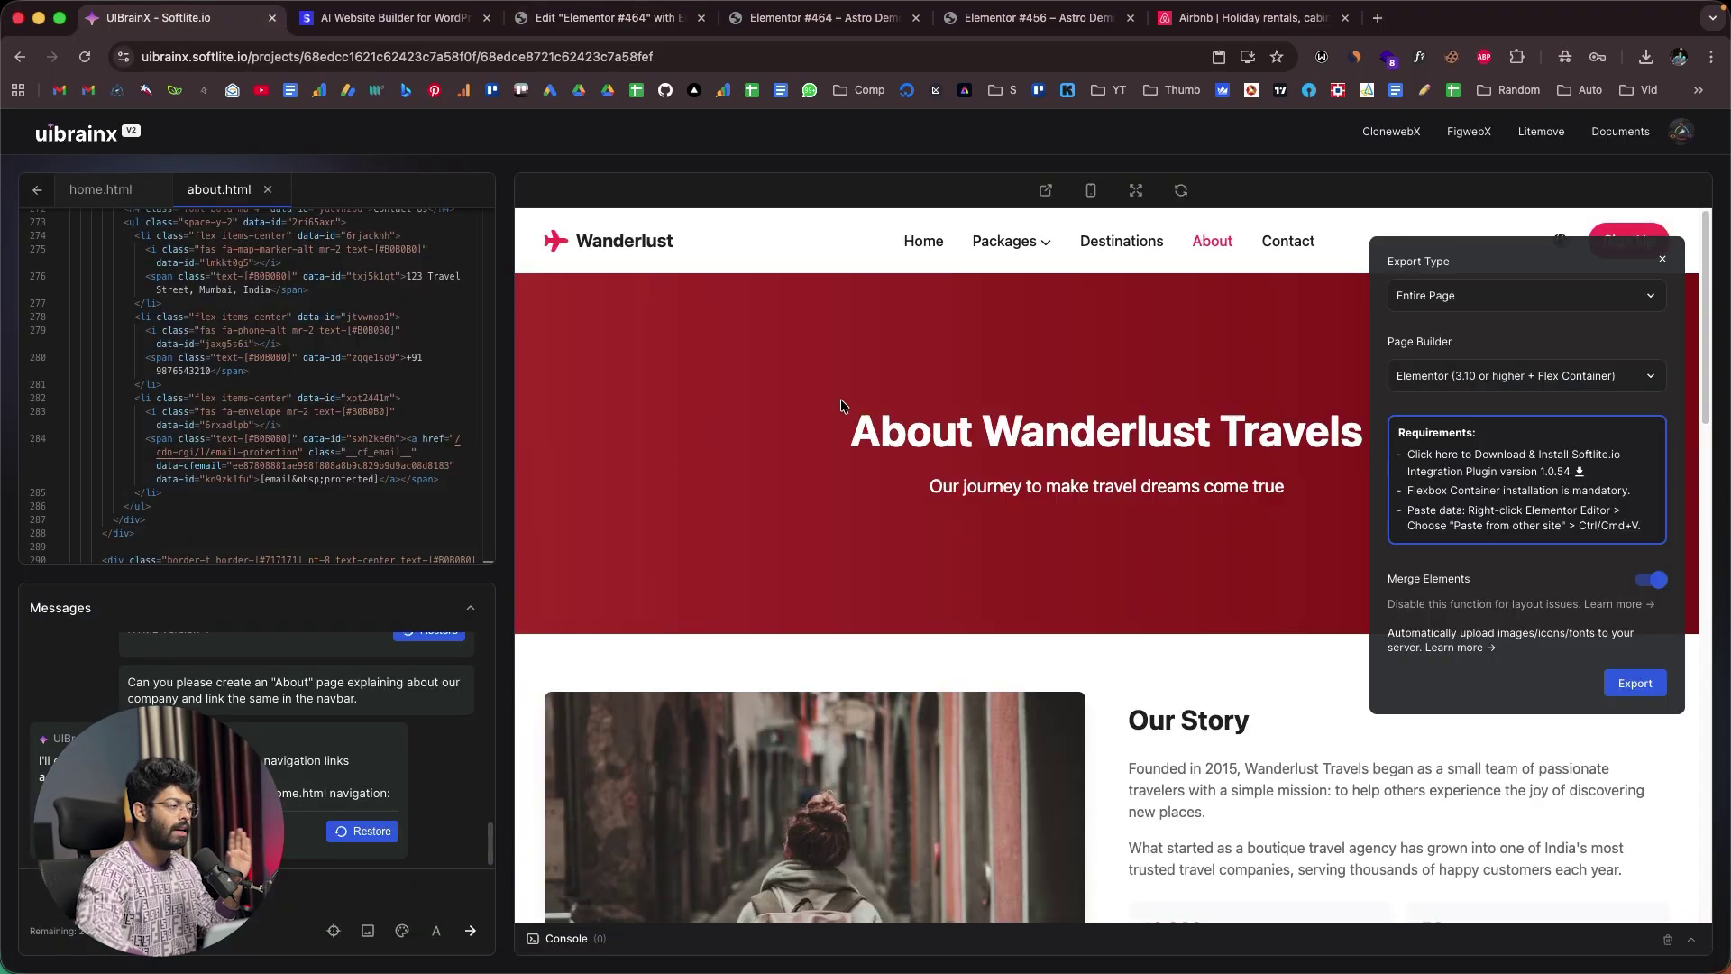
pyautogui.click(600, 18)
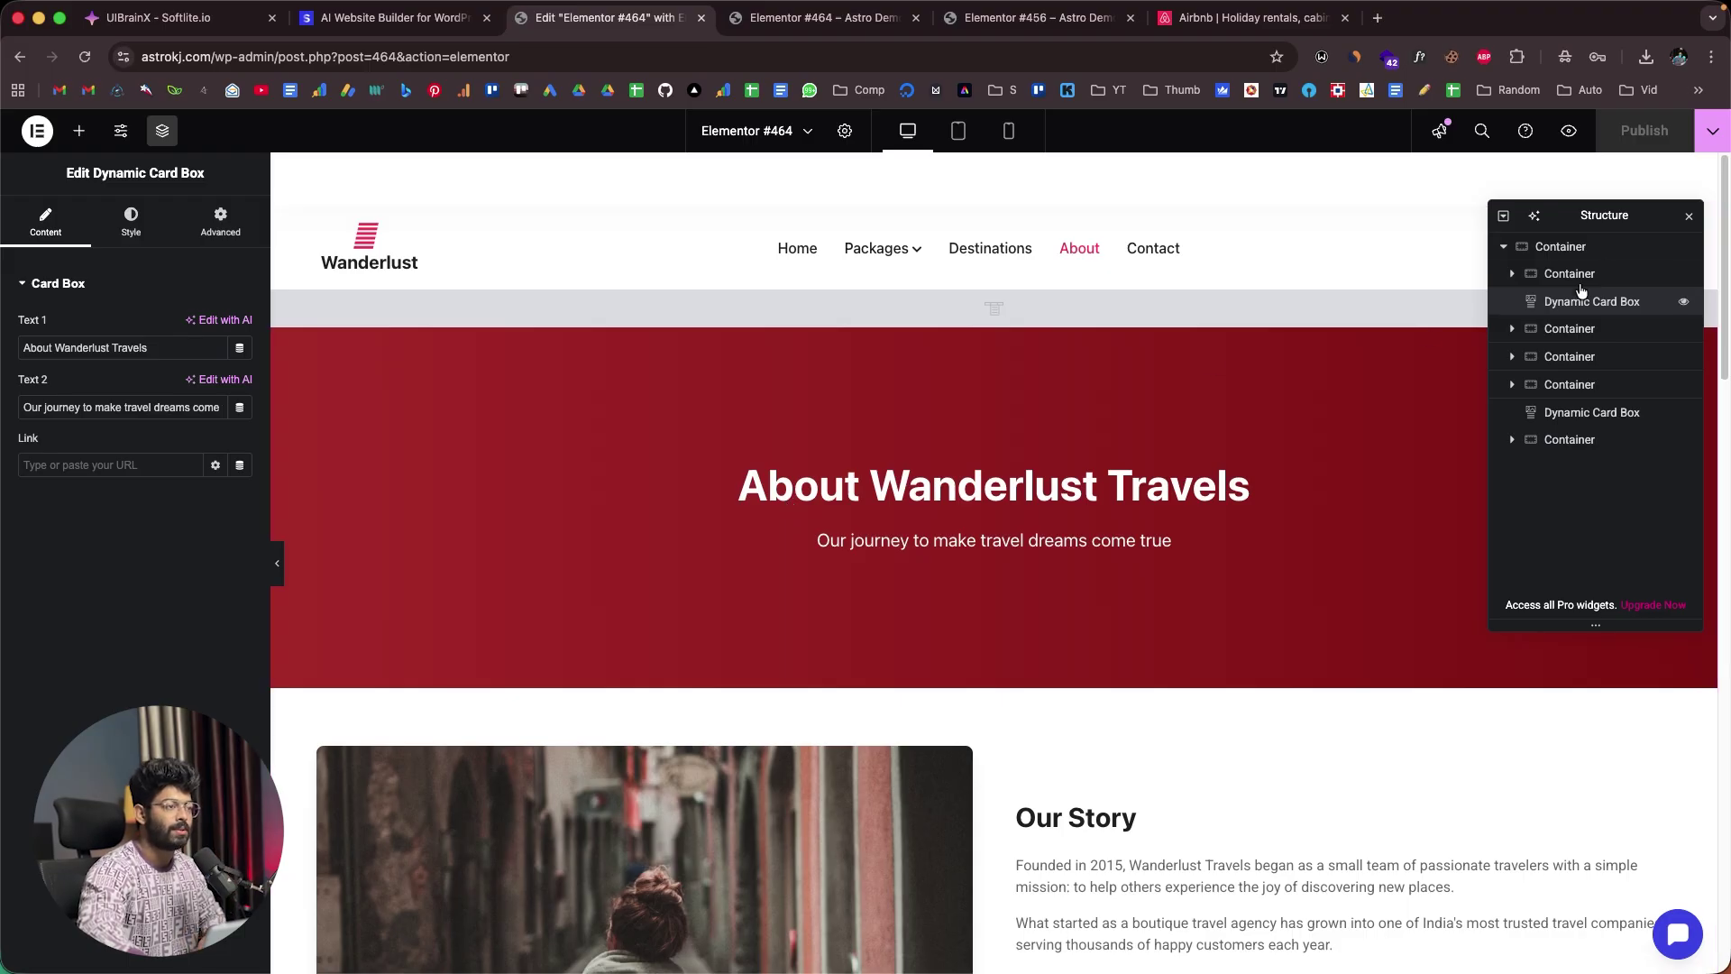
pyautogui.moveTo(1612, 215); pyautogui.dragTo(1608, 400)
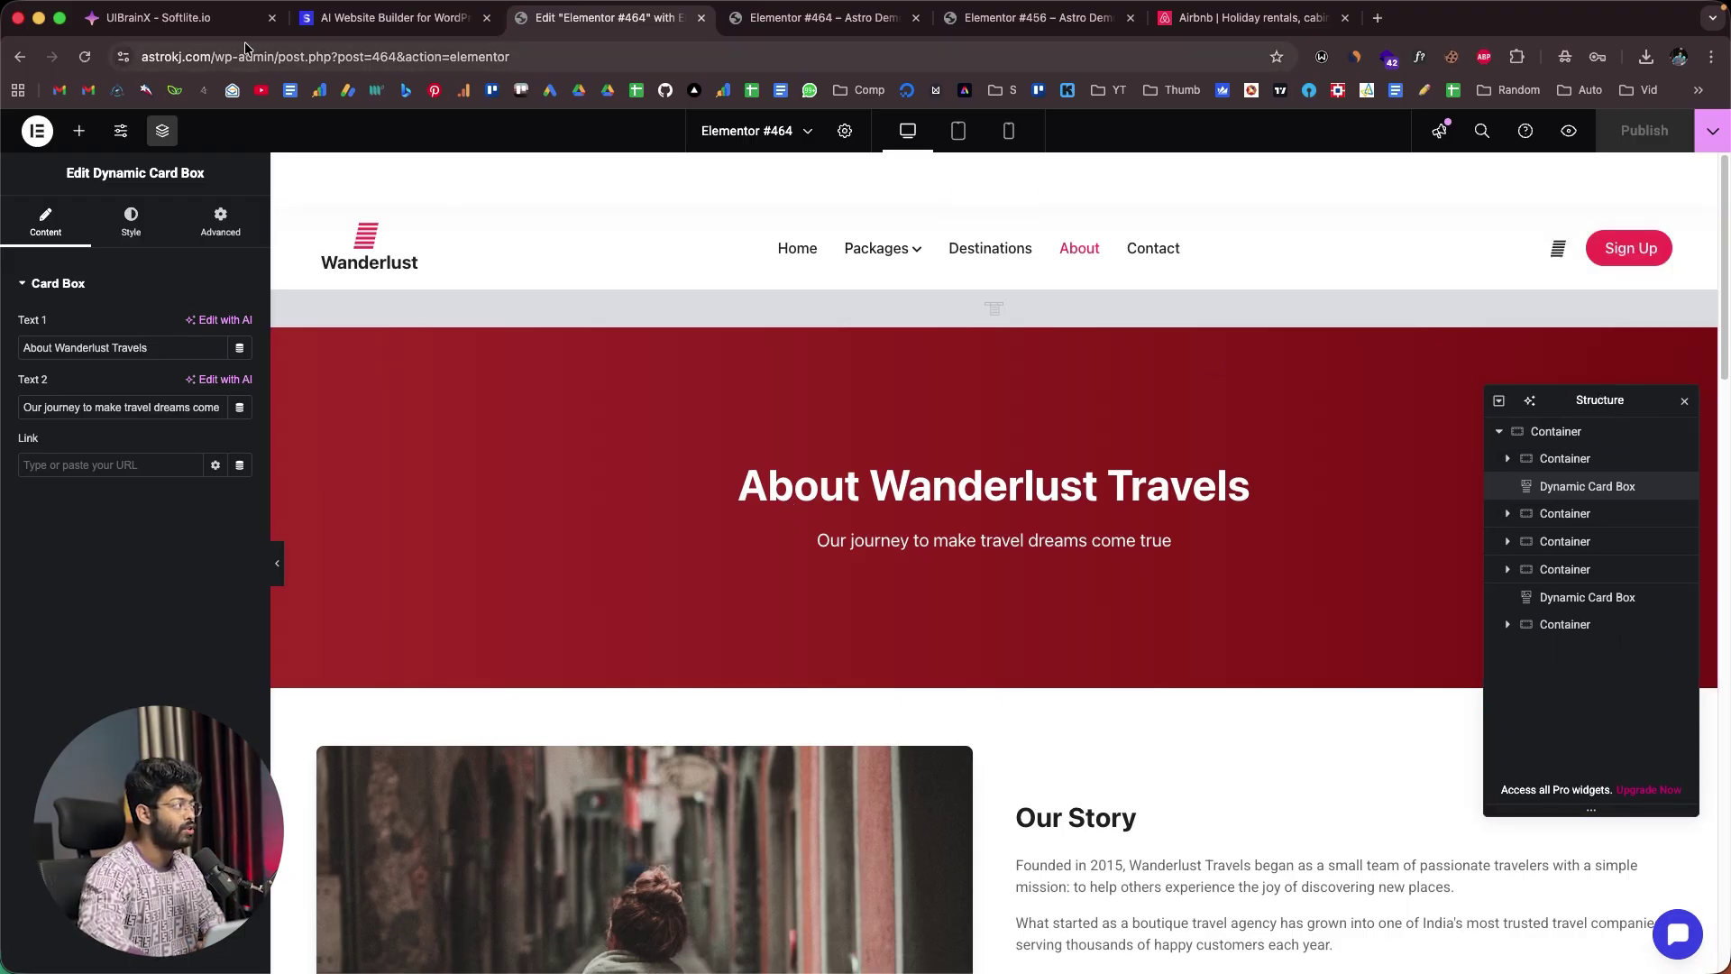
# Review the about.html code, chat history and page preview in UIBrainX, and return to the Elementor About page
pyautogui.click(153, 18)
pyautogui.scroll(5, 302, 453)
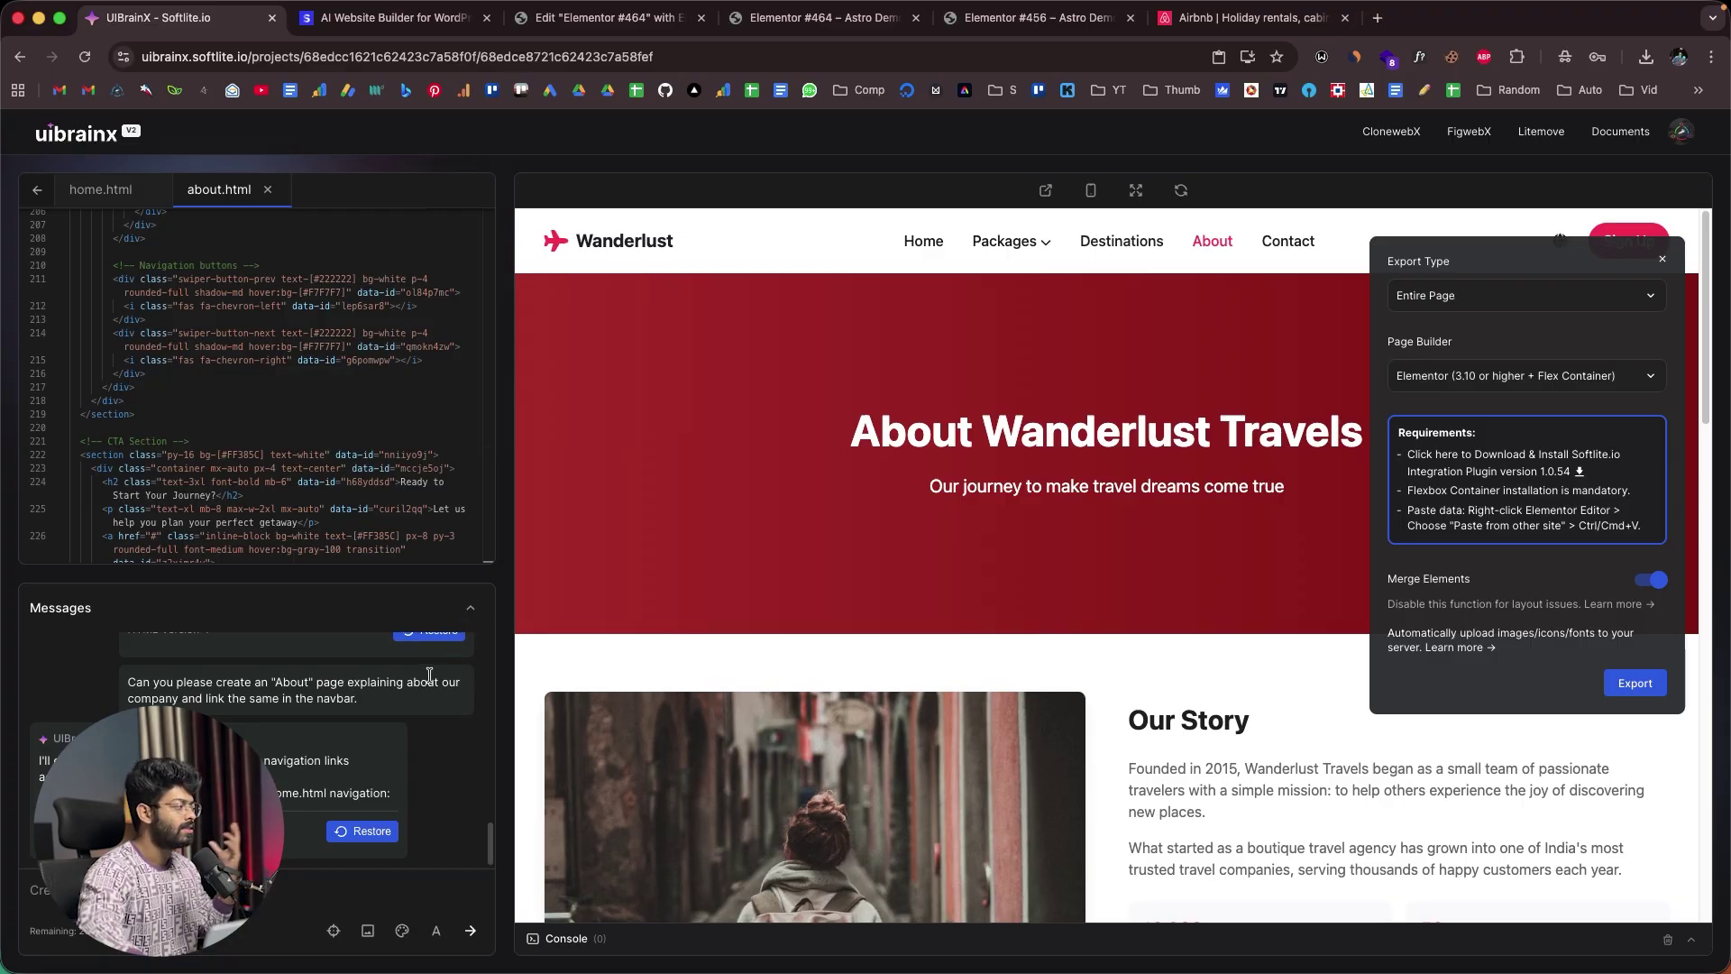
pyautogui.scroll(5, 431, 676)
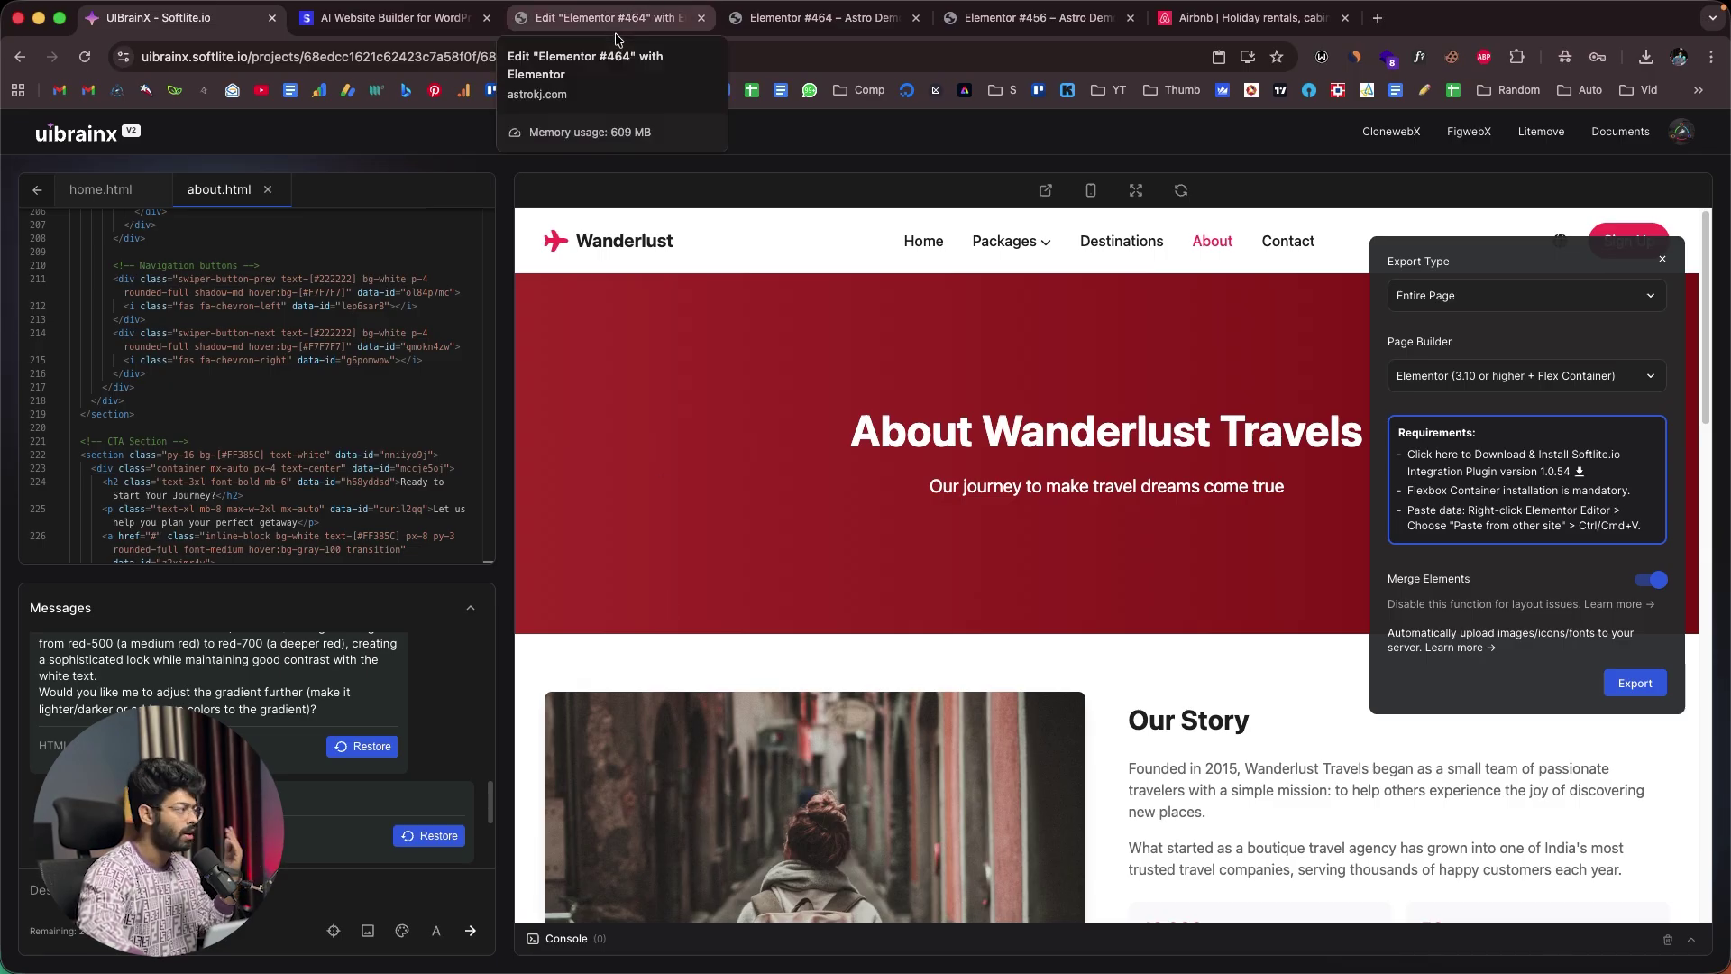
pyautogui.scroll(-5, 656, 387)
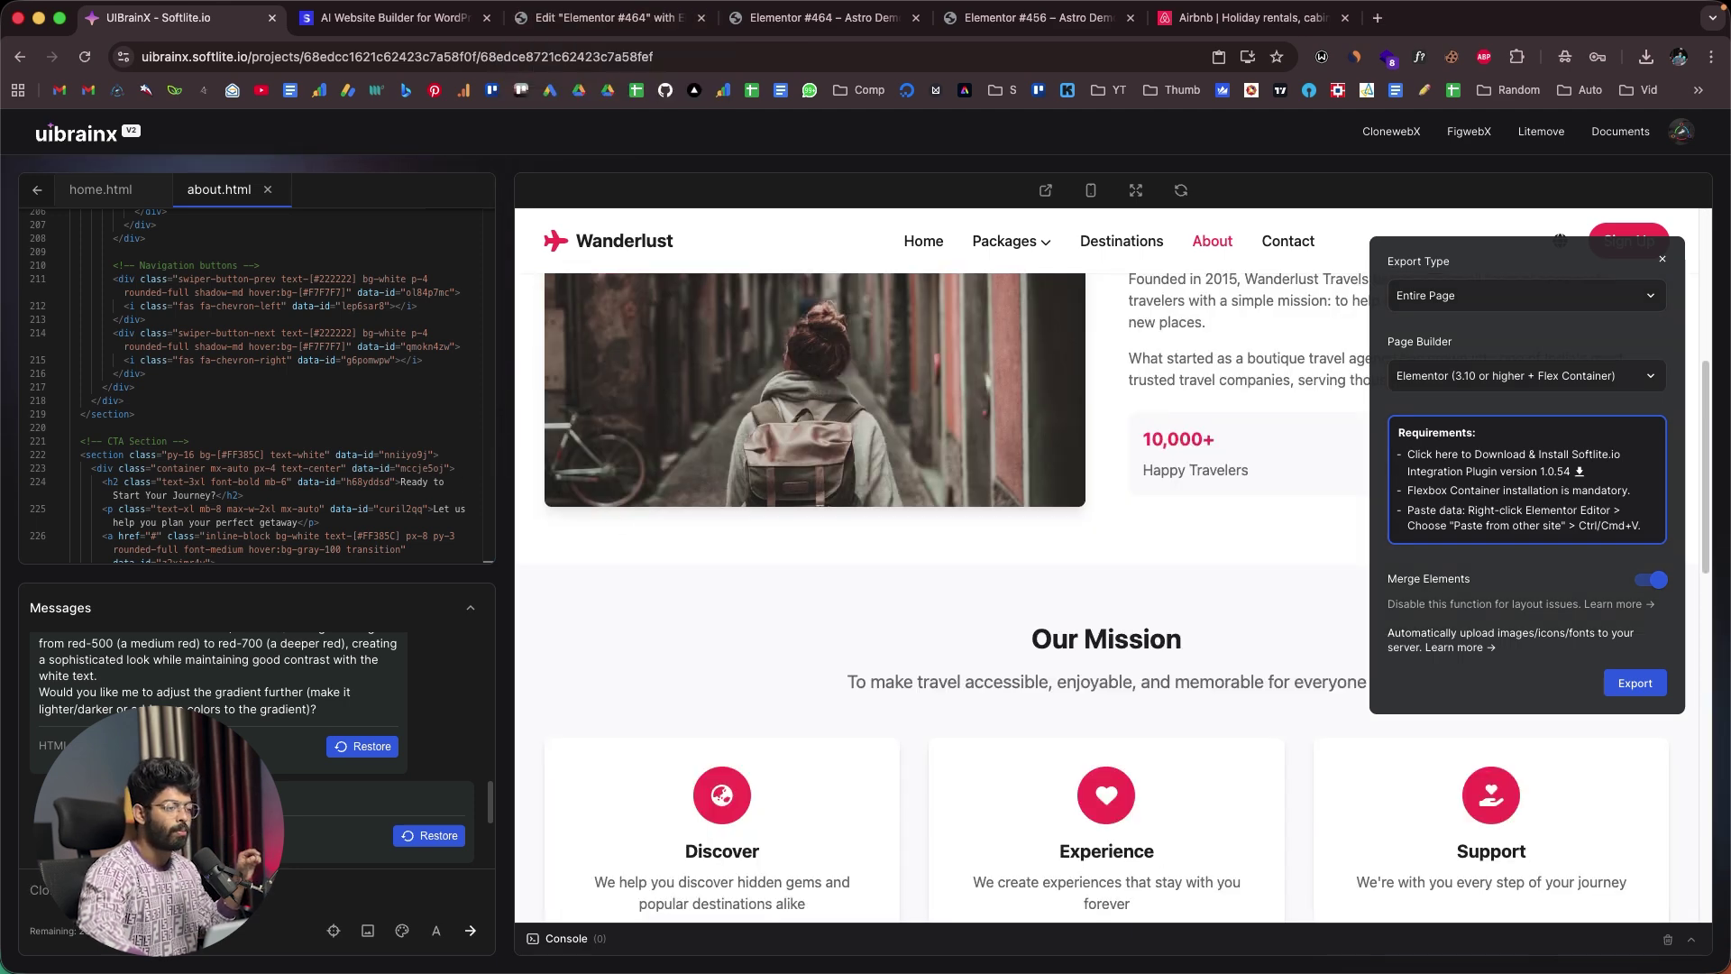
pyautogui.click(659, 29)
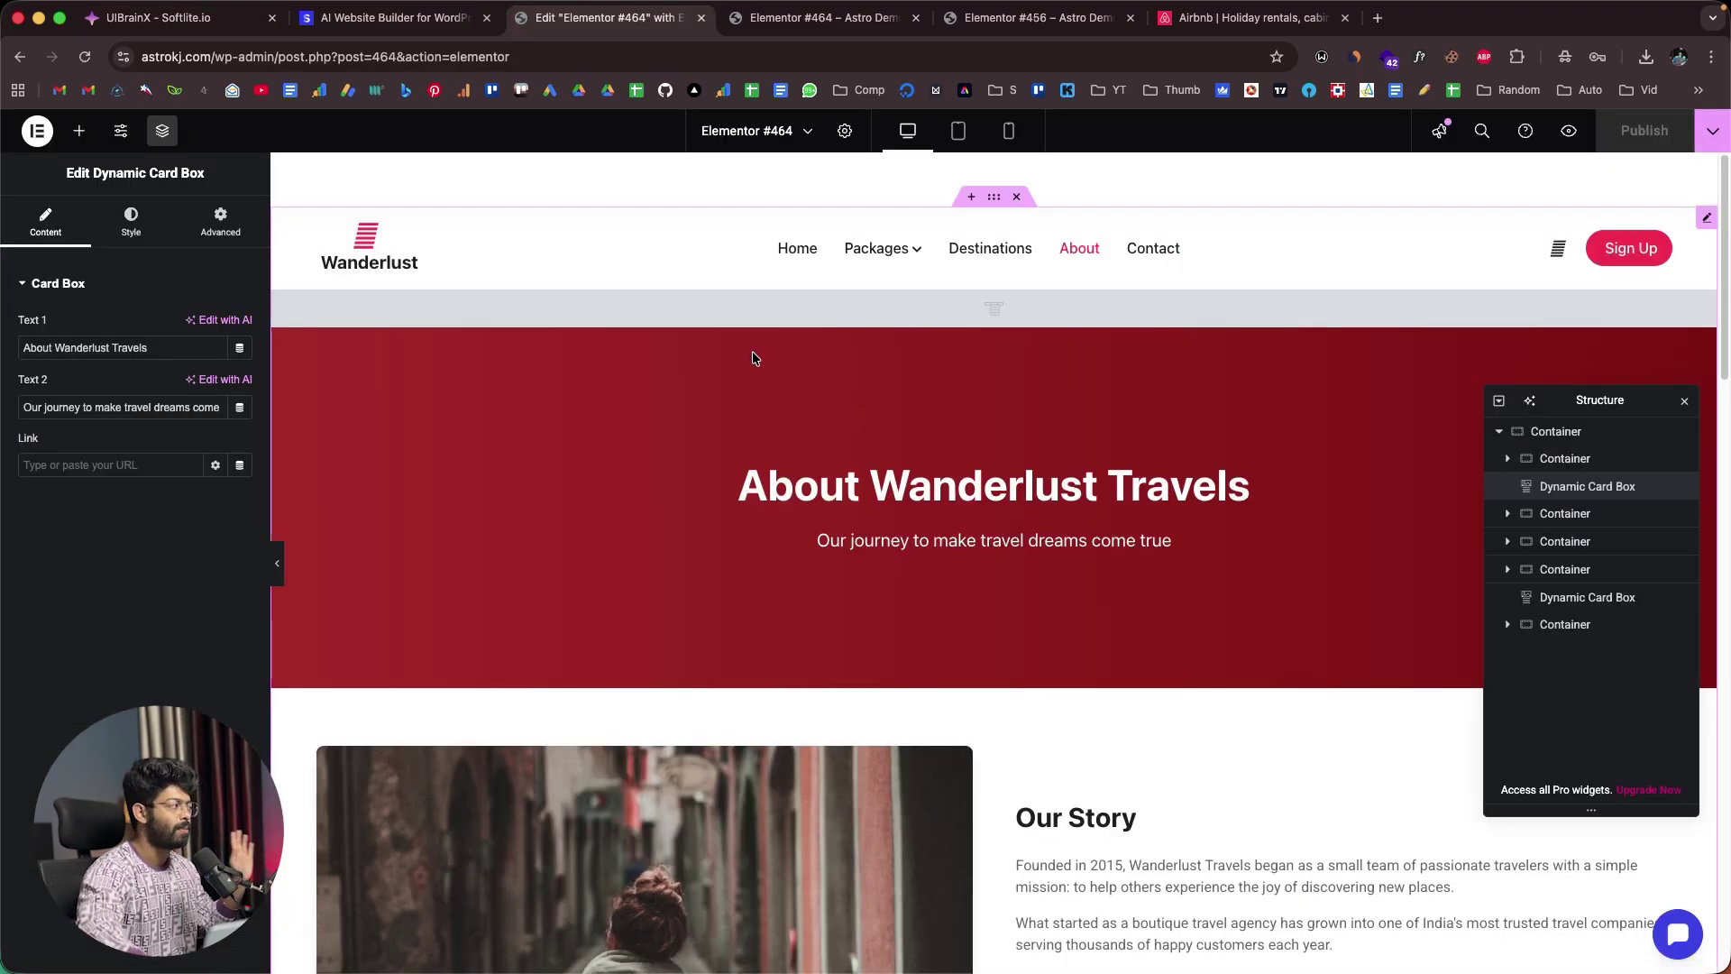
# Switch to the UIBrainX product page on softlite.io and view its opening section
pyautogui.click(388, 18)
pyautogui.scroll(15, 371, 263)
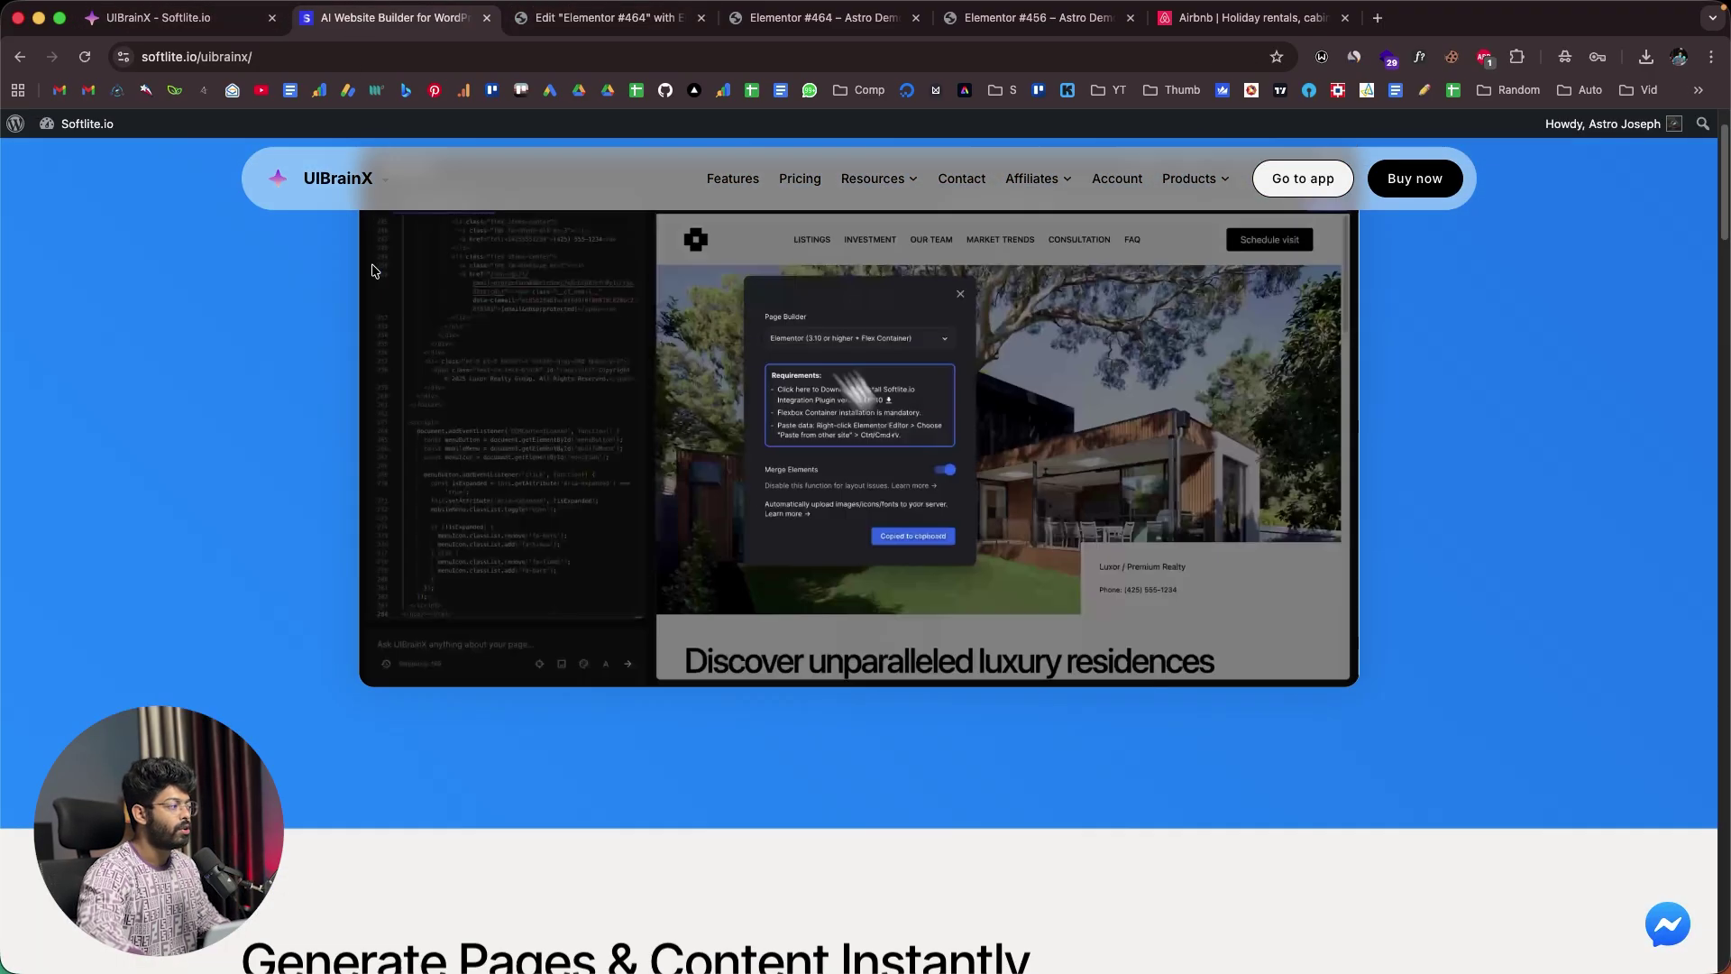